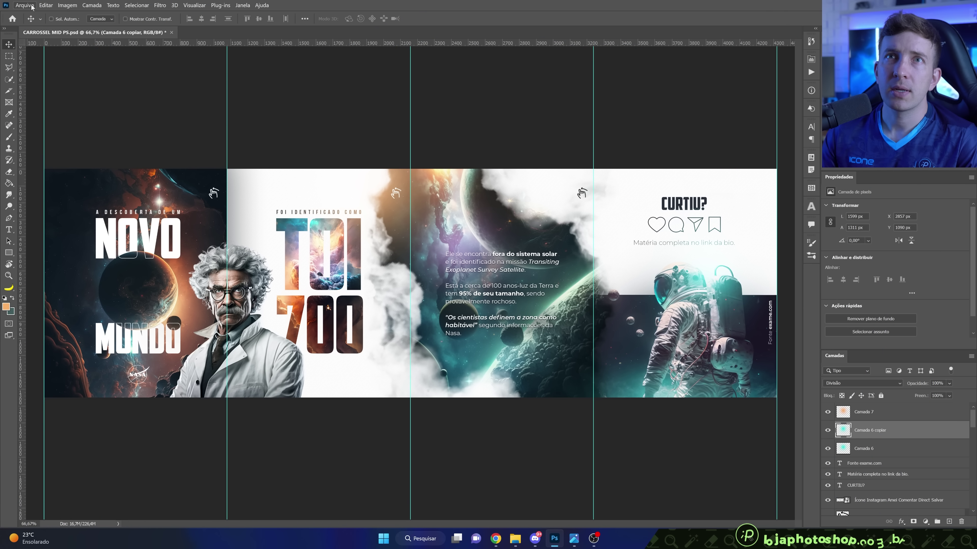
Create a 4320 × 1350 px document from the 1080 × 1350 preset, with width 1080*4.
click(32, 9)
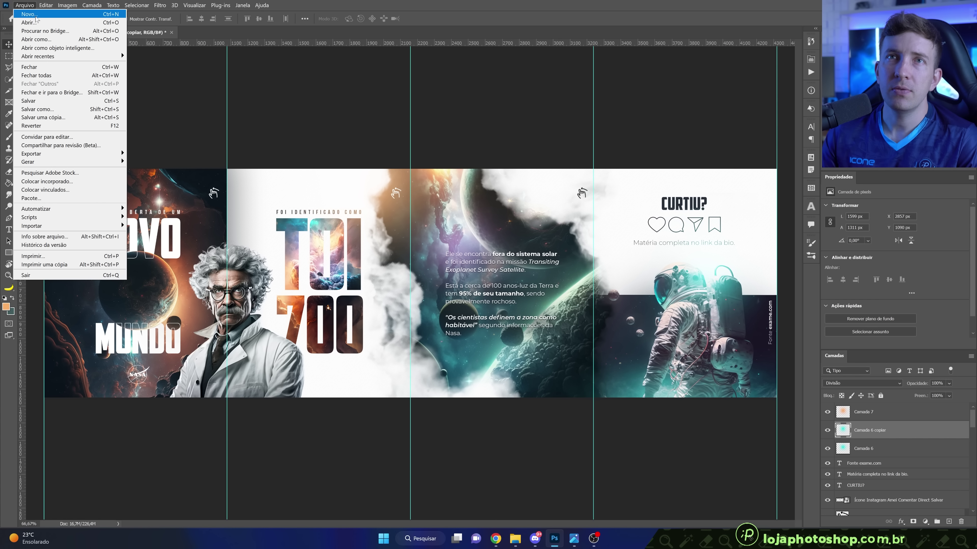
click(30, 15)
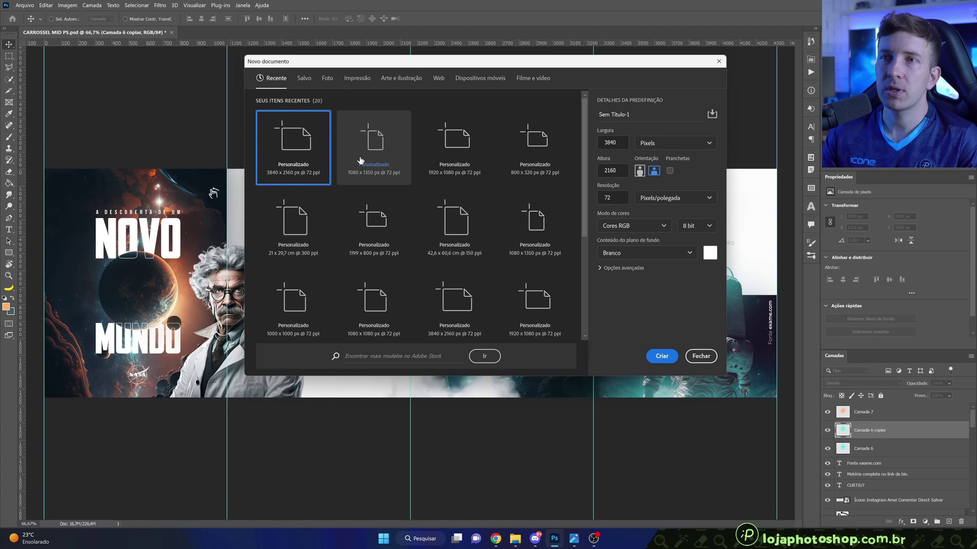
click(379, 169)
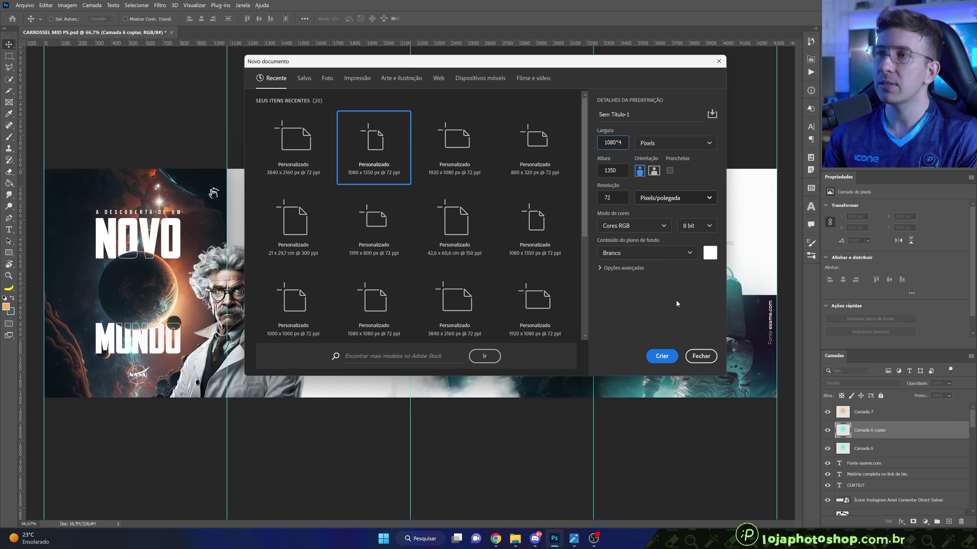
click(662, 356)
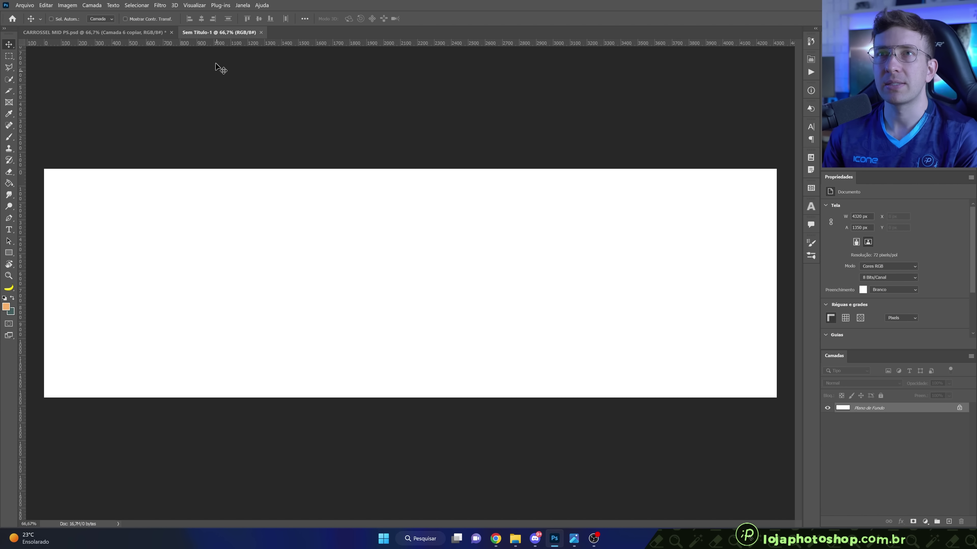
click(194, 5)
mouse_move(229, 222)
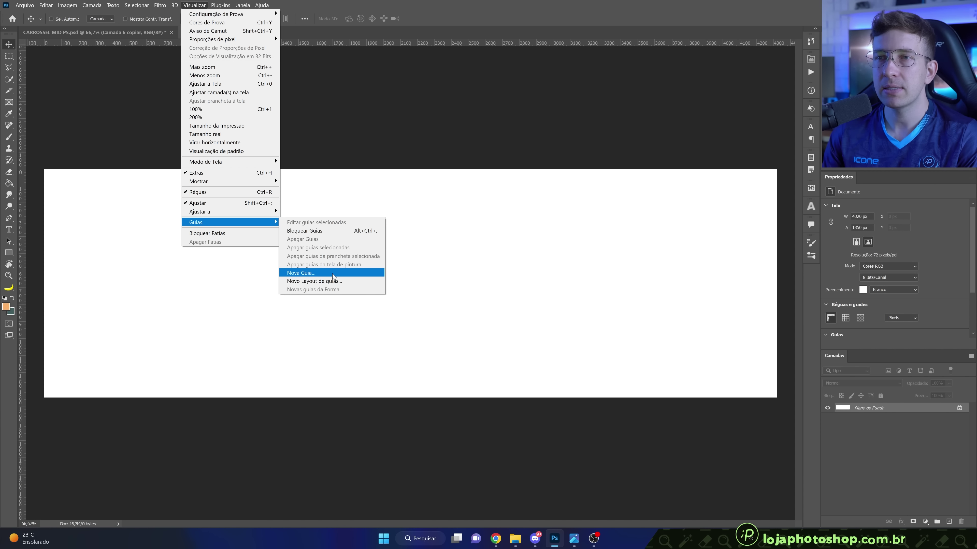
Add a 4-column guide layout splitting the canvas into four 1080 px panels.
click(316, 281)
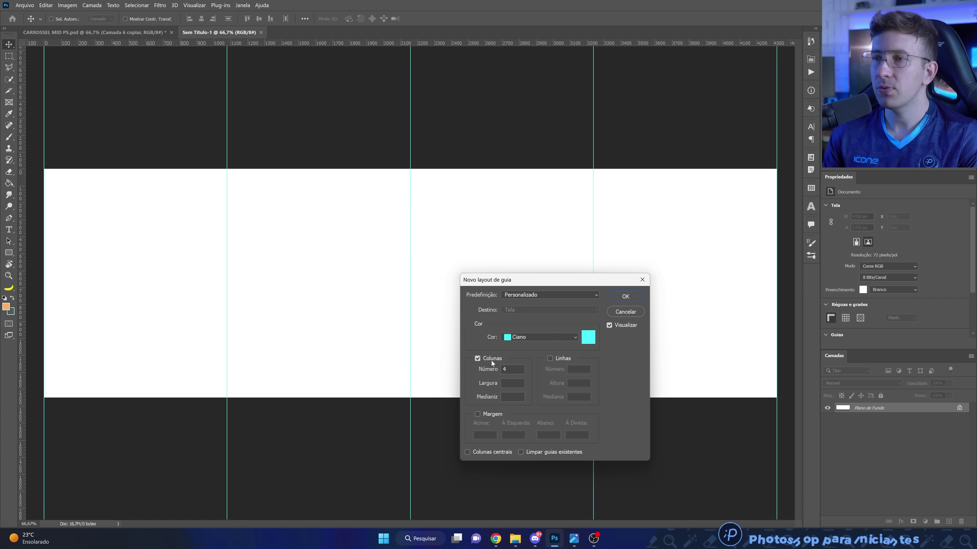
click(513, 369)
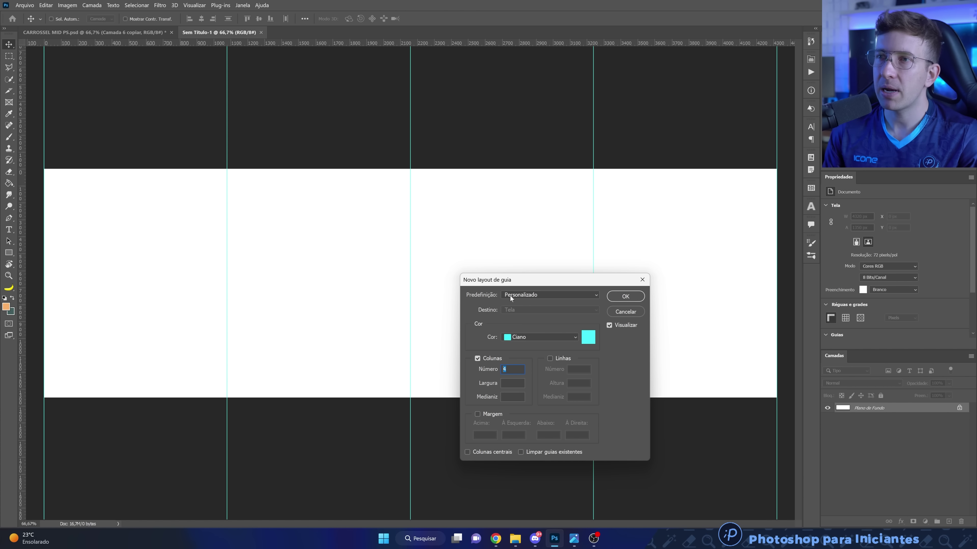
drag(578, 283, 636, 203)
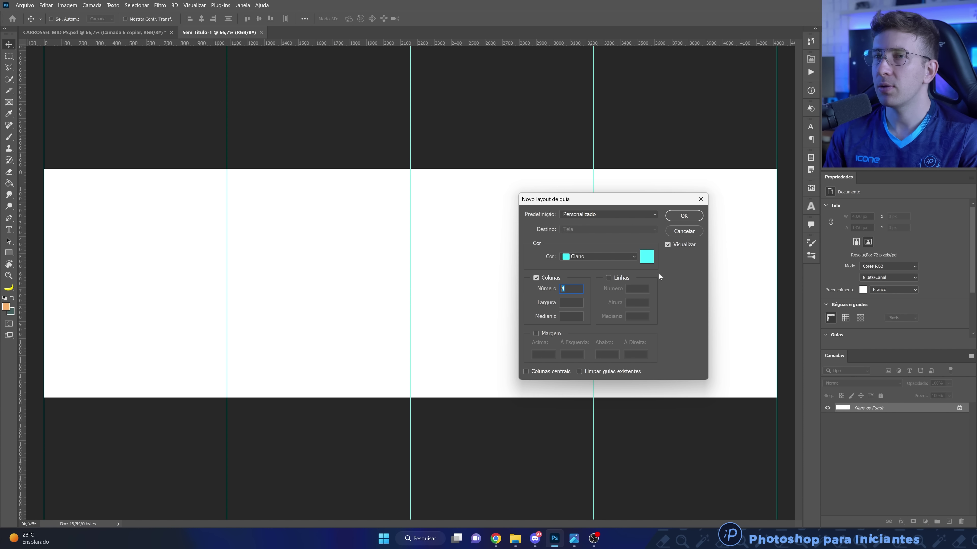
click(687, 218)
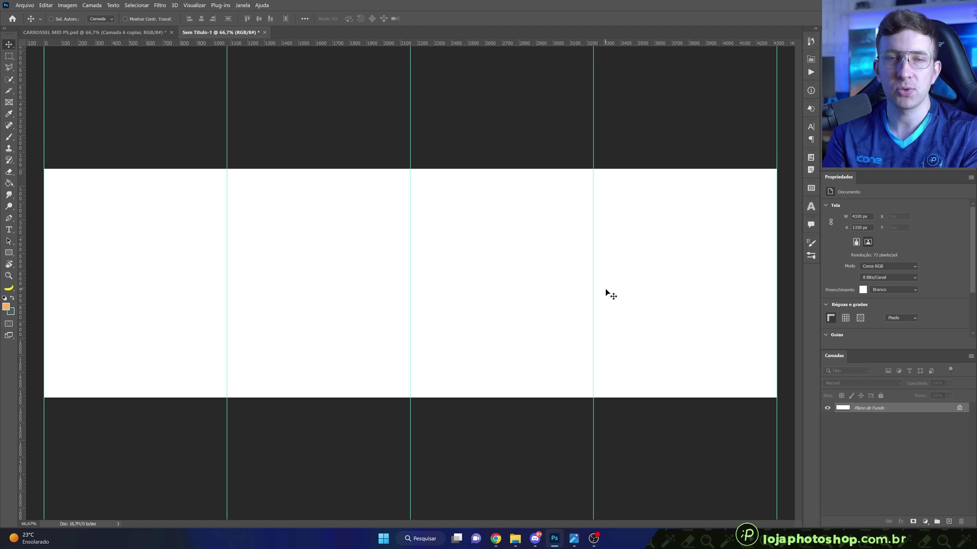
Drag the fres_universe nebula PNG from the MID + SOCIAL MEDIA PS folder onto the canvas.
key(alt+Tab)
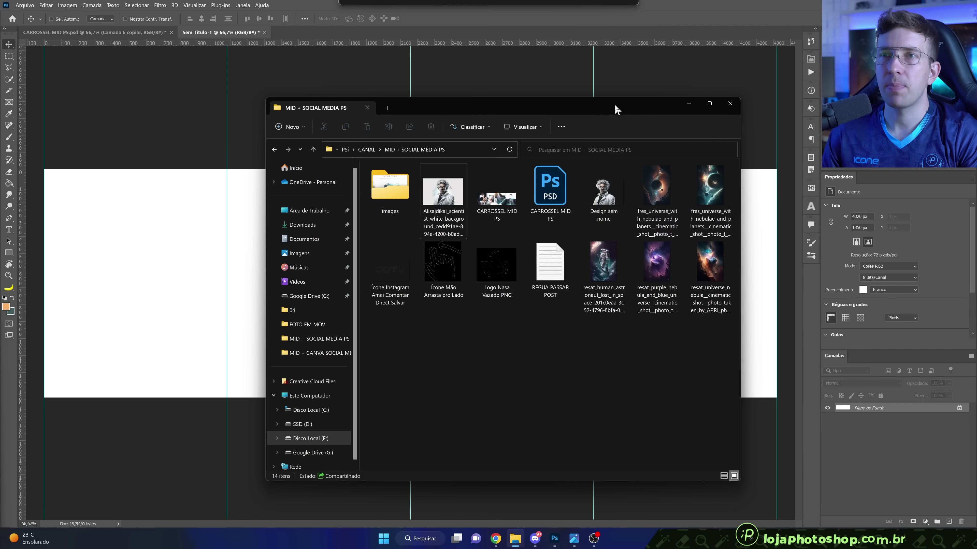
drag(614, 104, 595, 82)
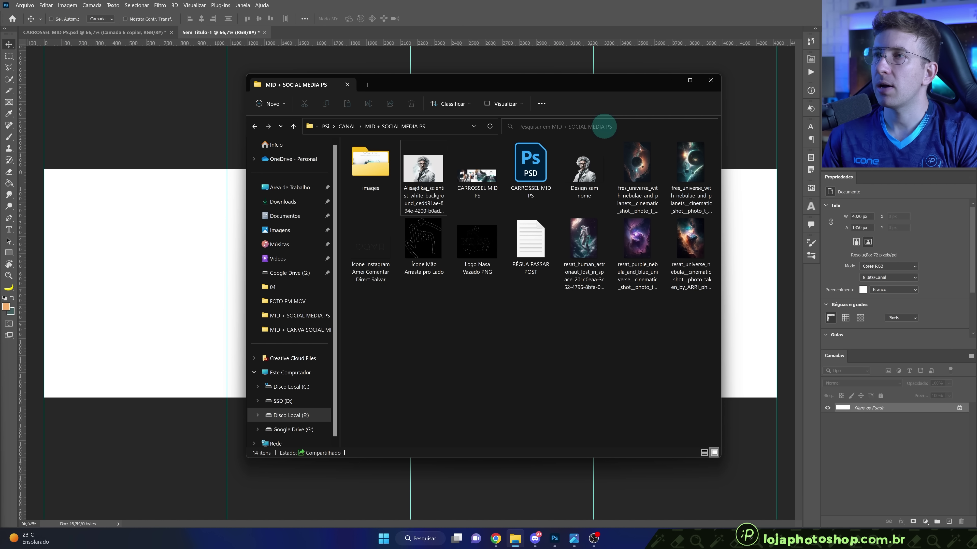
click(645, 170)
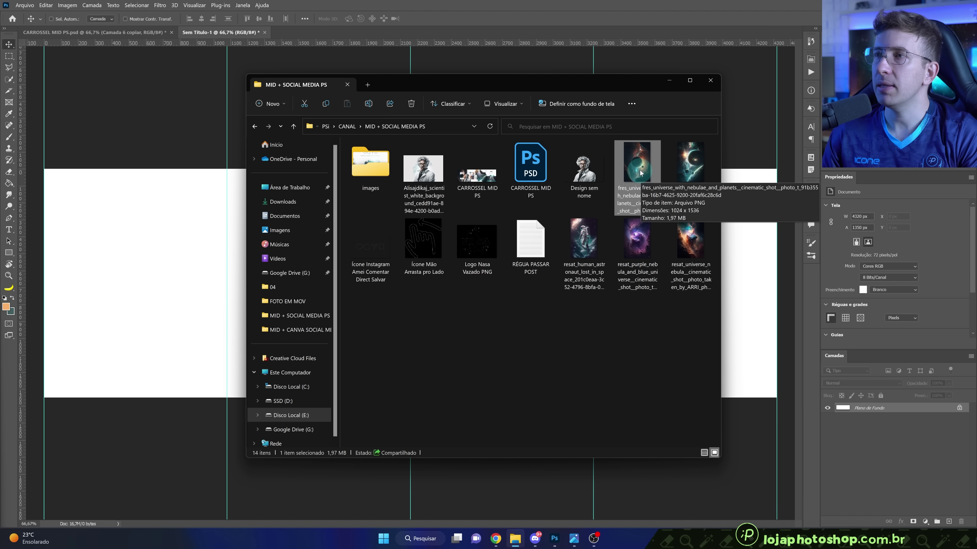
drag(640, 174, 201, 294)
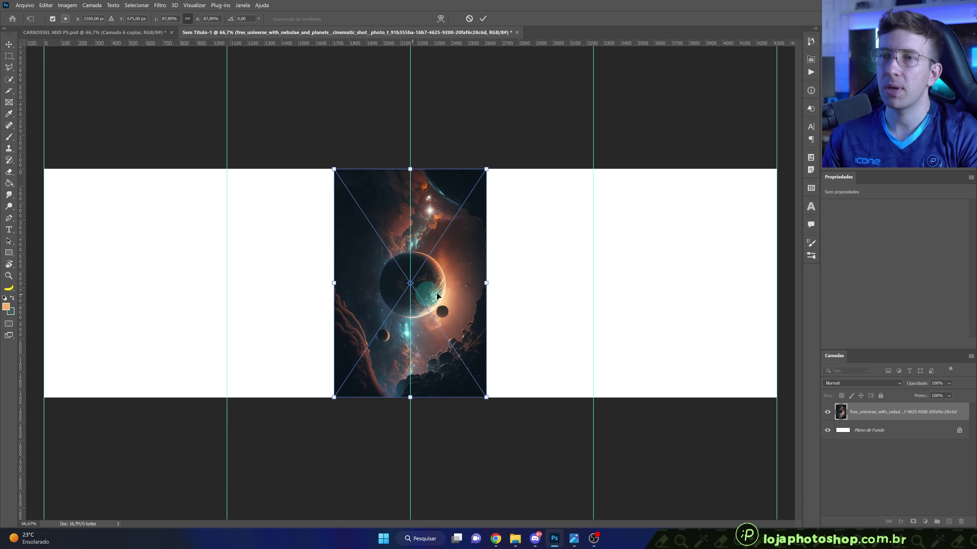
Scale and position the nebula smart object to 1080 × 1620 px, covering the first panel.
drag(437, 292, 176, 300)
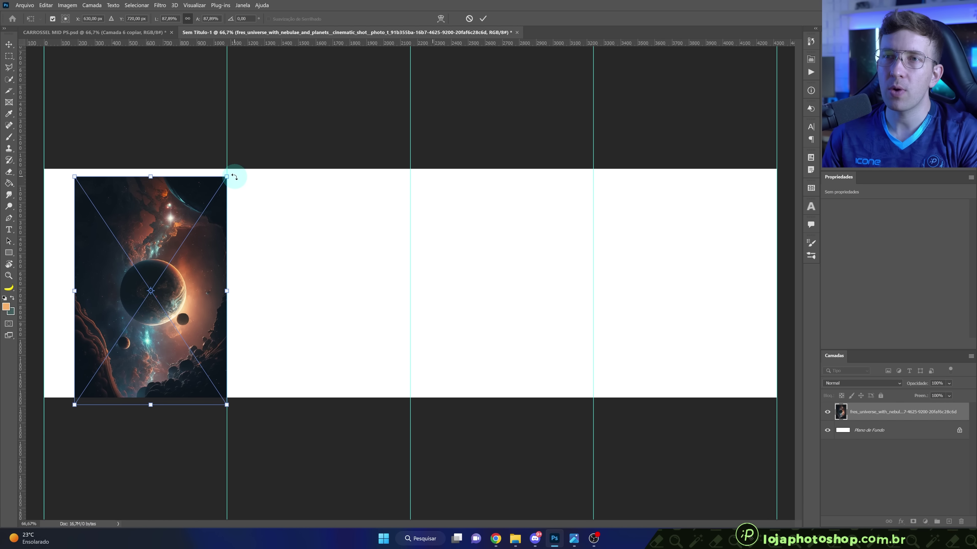
drag(237, 172, 261, 125)
drag(183, 189, 149, 201)
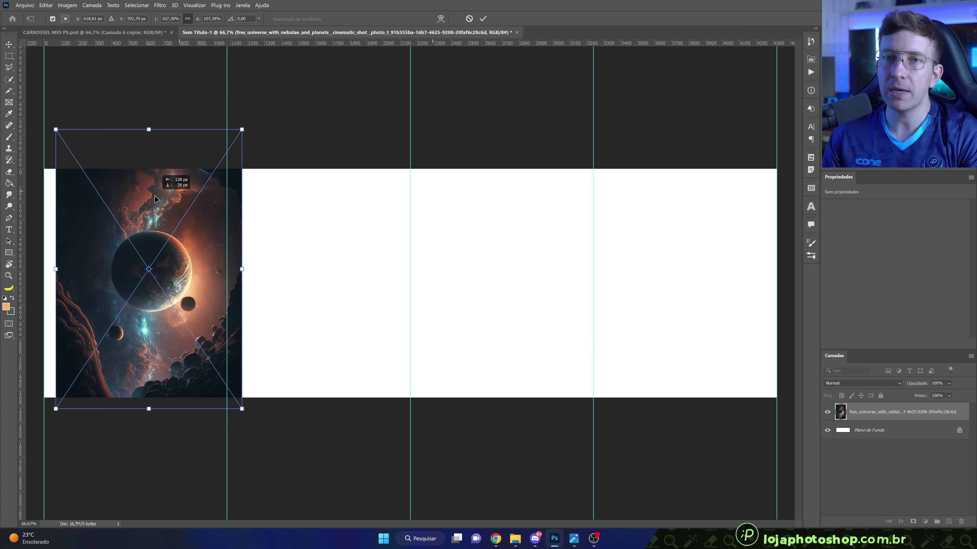
click(230, 271)
drag(230, 272, 253, 272)
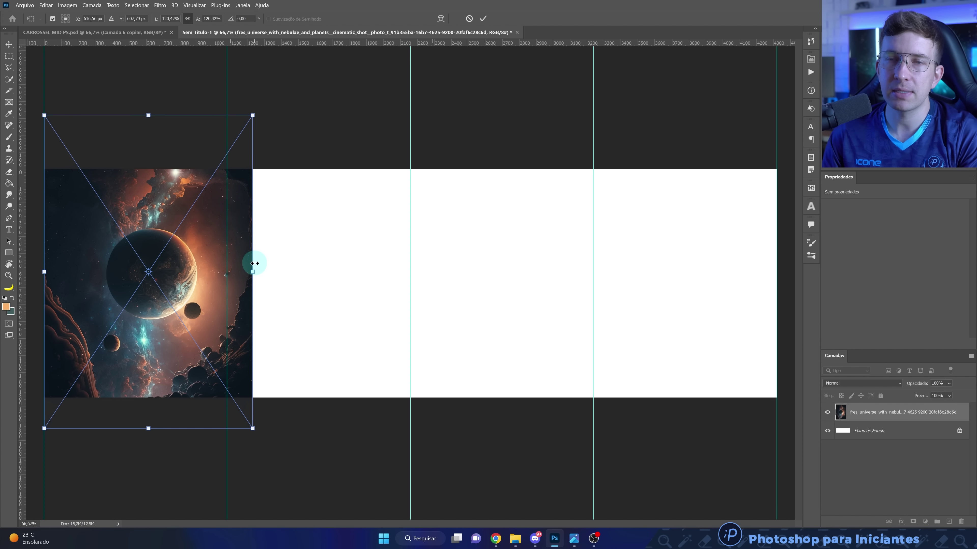
drag(255, 263, 179, 288)
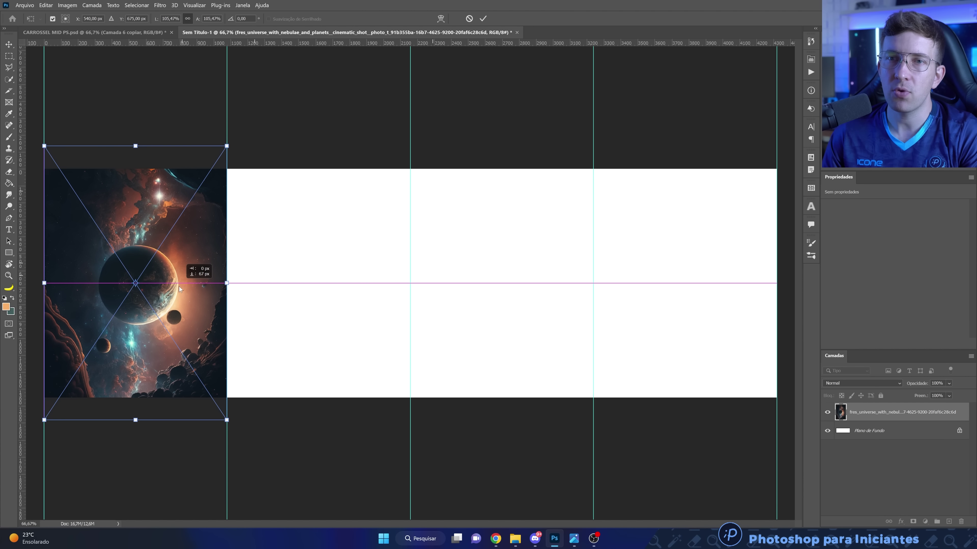
click(337, 294)
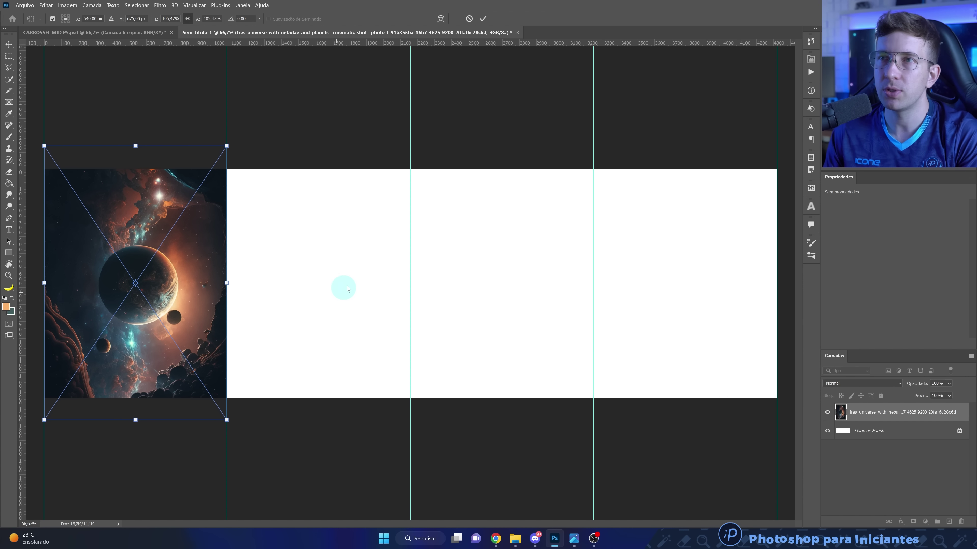
click(483, 19)
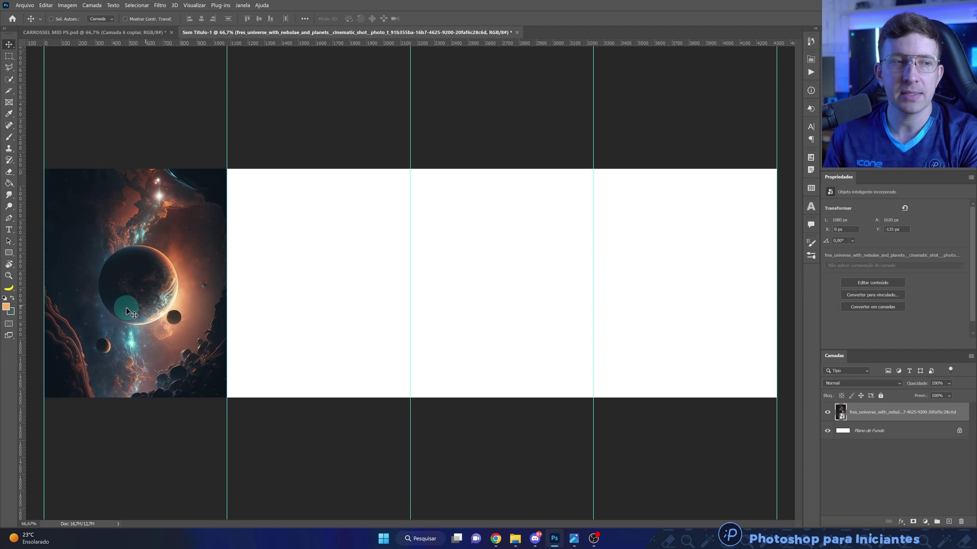
scroll(131, 311, up, 3)
Zoom into the first panel and place vertical and horizontal guides at the large planet's edges.
drag(137, 294, 286, 295)
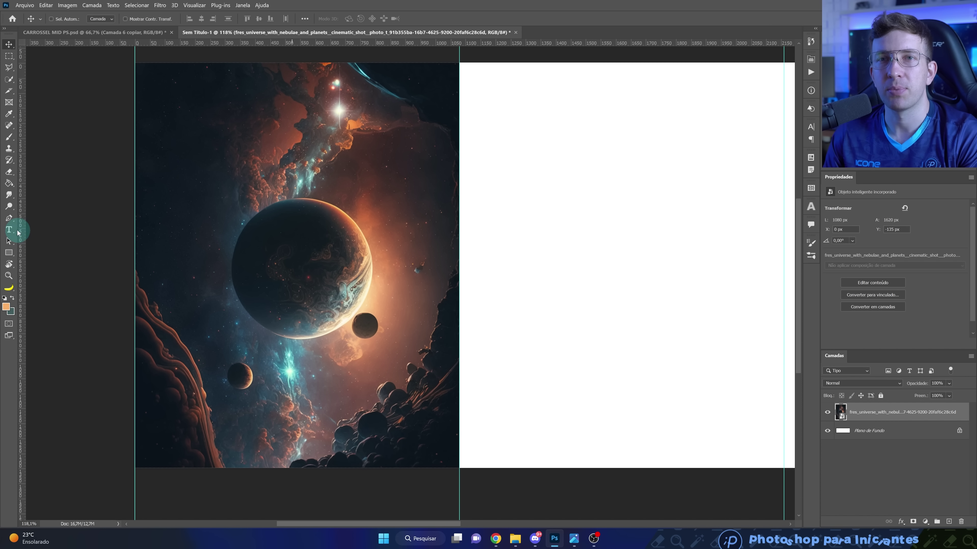
click(9, 230)
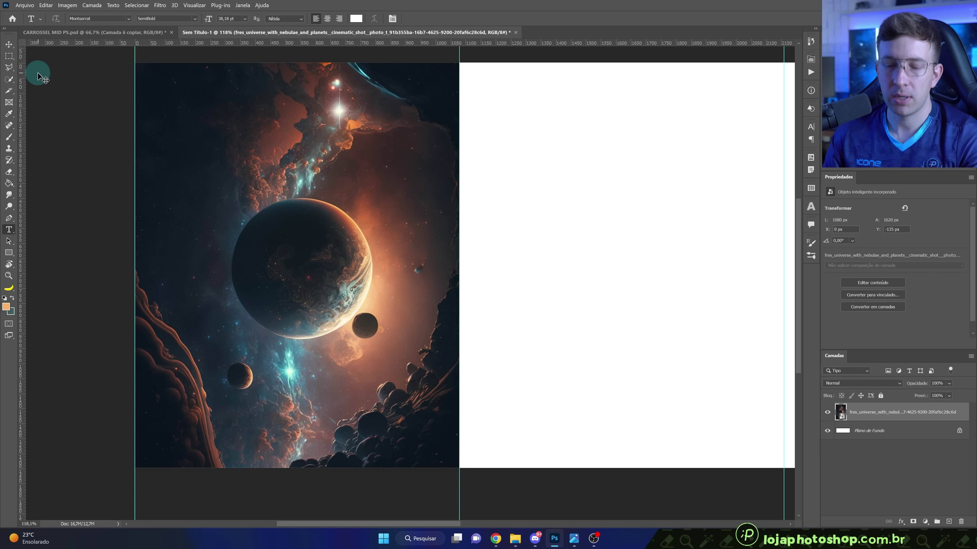
scroll(38, 75, up, 1)
mouse_move(22, 83)
mouse_down()
mouse_move(141, 164)
mouse_move(231, 163)
mouse_up()
key(Escape)
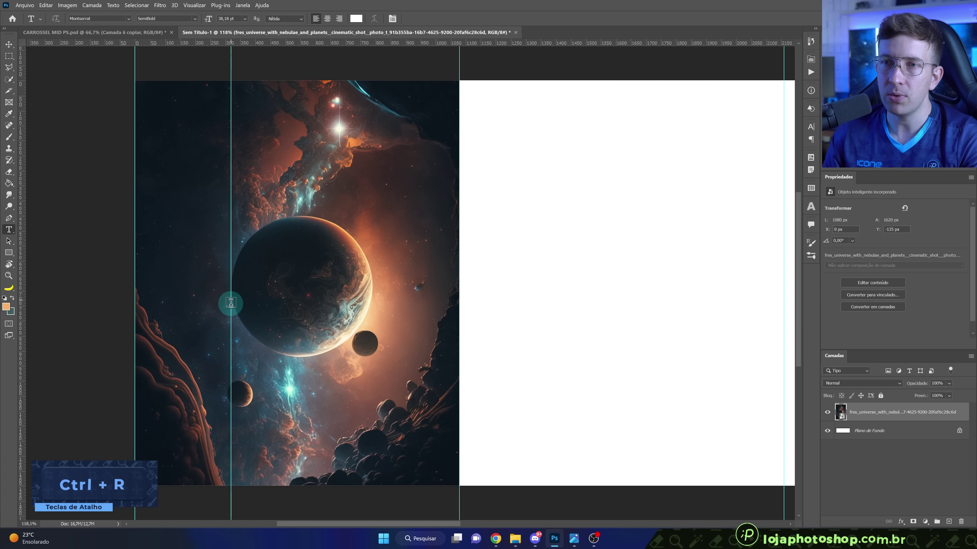
drag(330, 43, 369, 216)
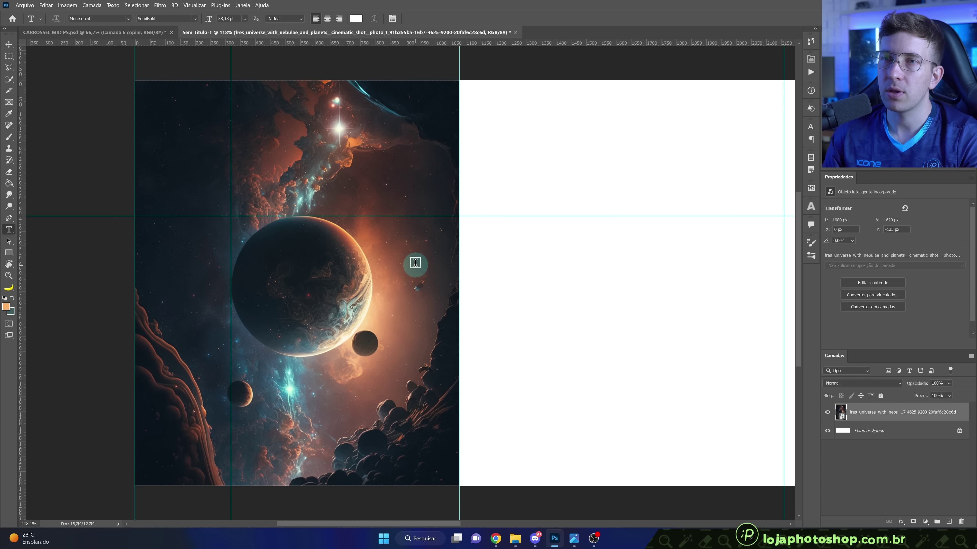
Copy the large planet with an elliptical selection onto its own visible layer, Camada 1.
click(15, 57)
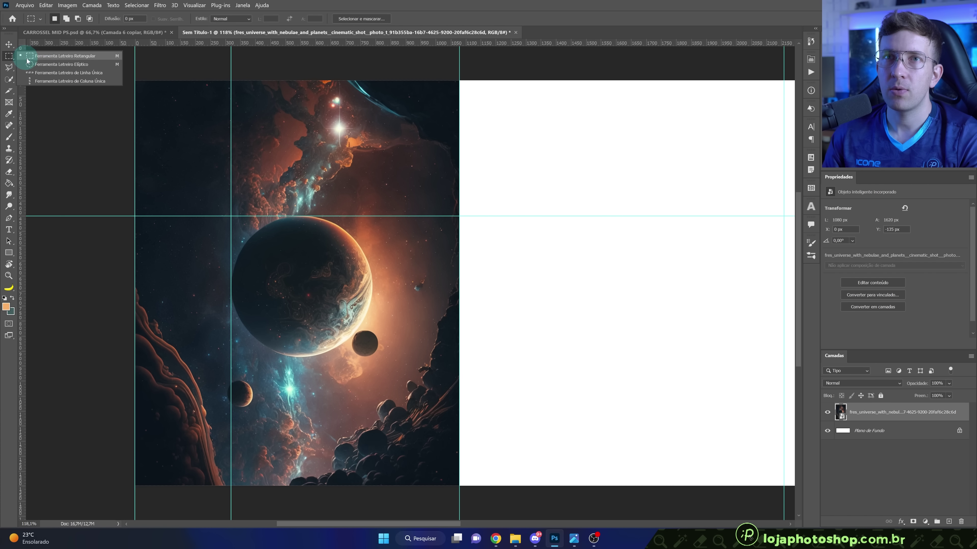
click(46, 64)
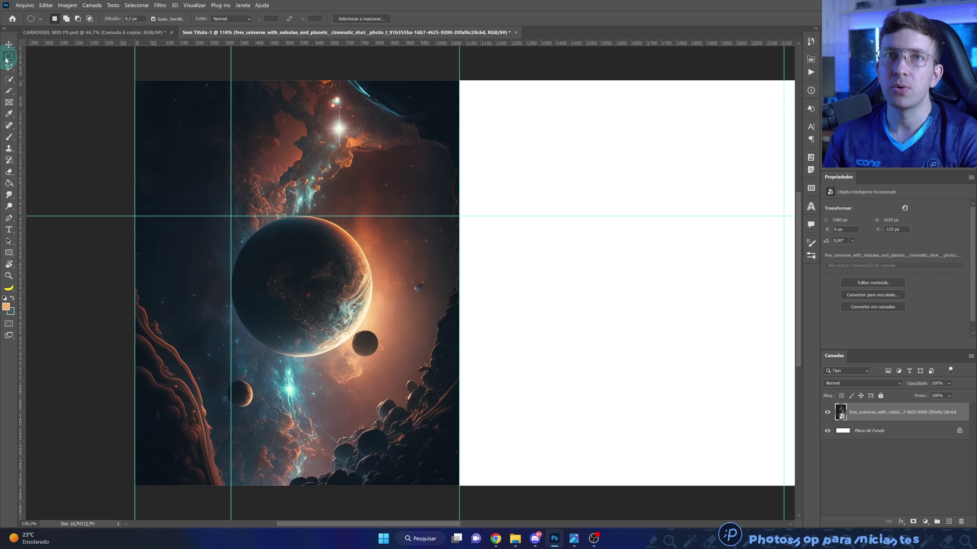
scroll(226, 325, up, 3)
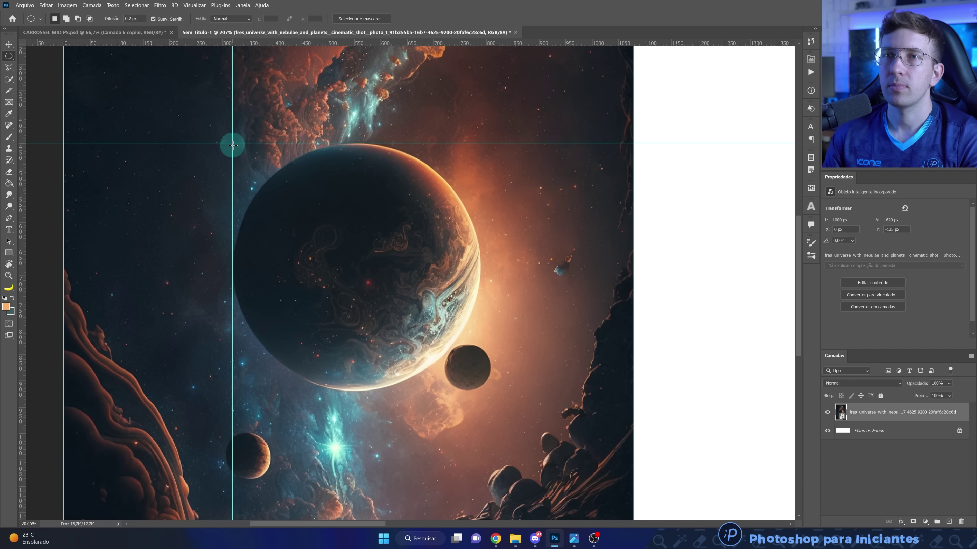
drag(239, 154, 538, 392)
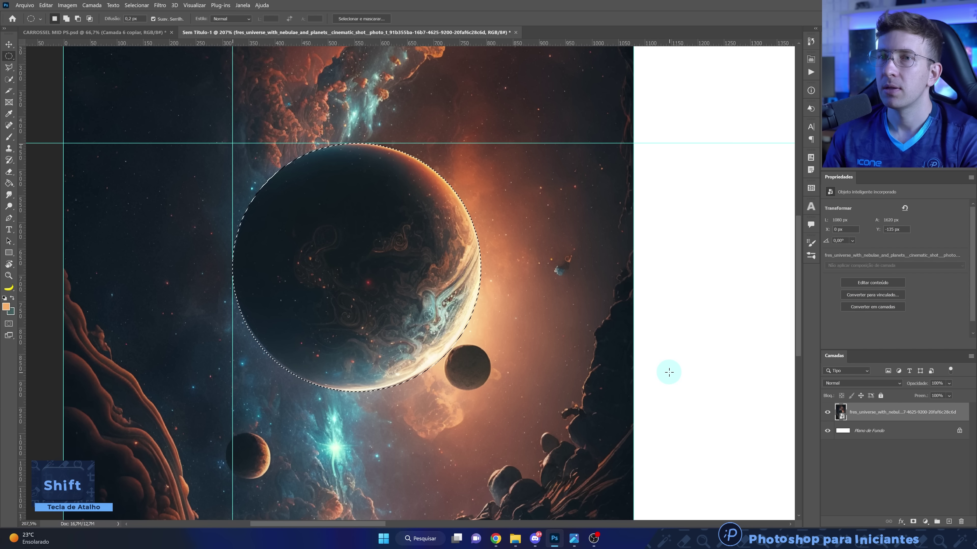
key(ctrl+j)
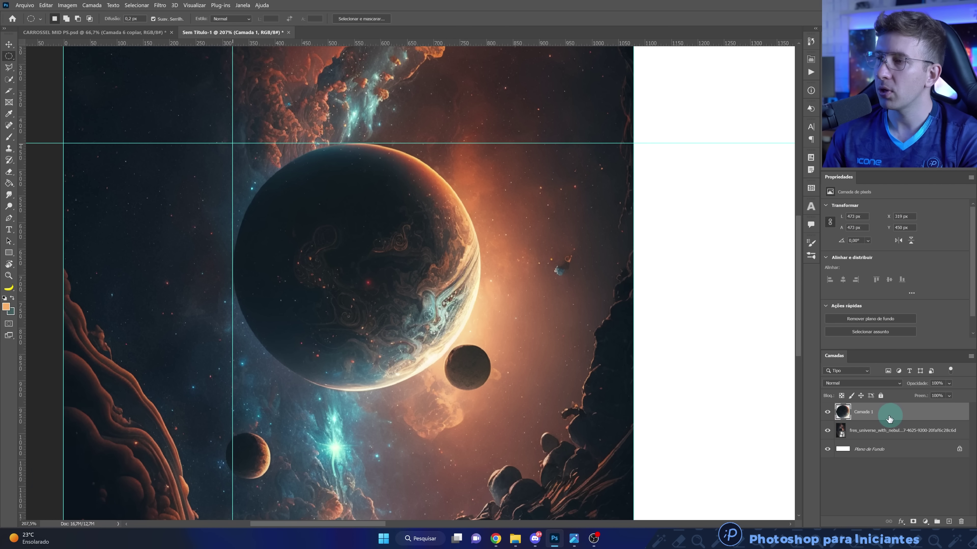
click(827, 412)
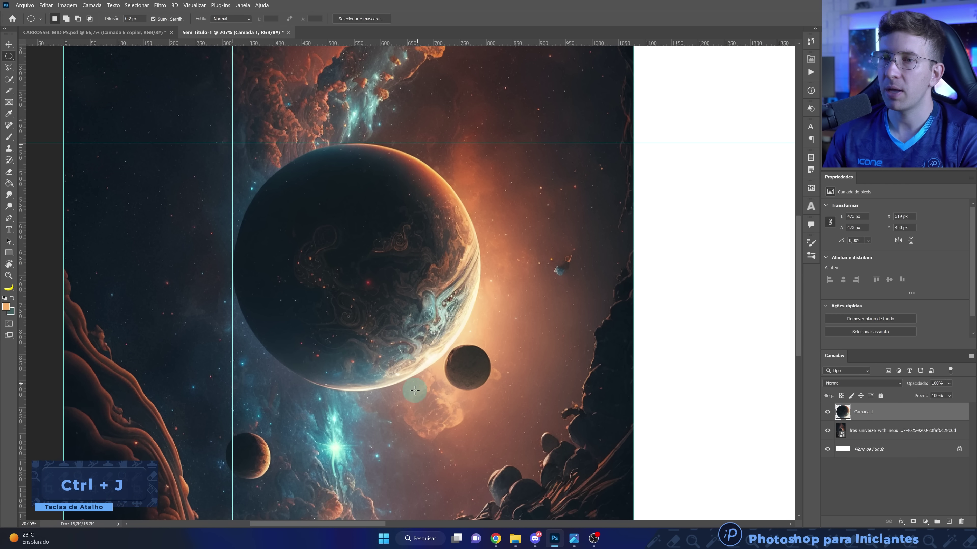
Delete the stray vertical guide and drag the horizontal guide off the canvas.
scroll(415, 391, down, 5)
right_click(309, 225)
key(Escape)
key(v)
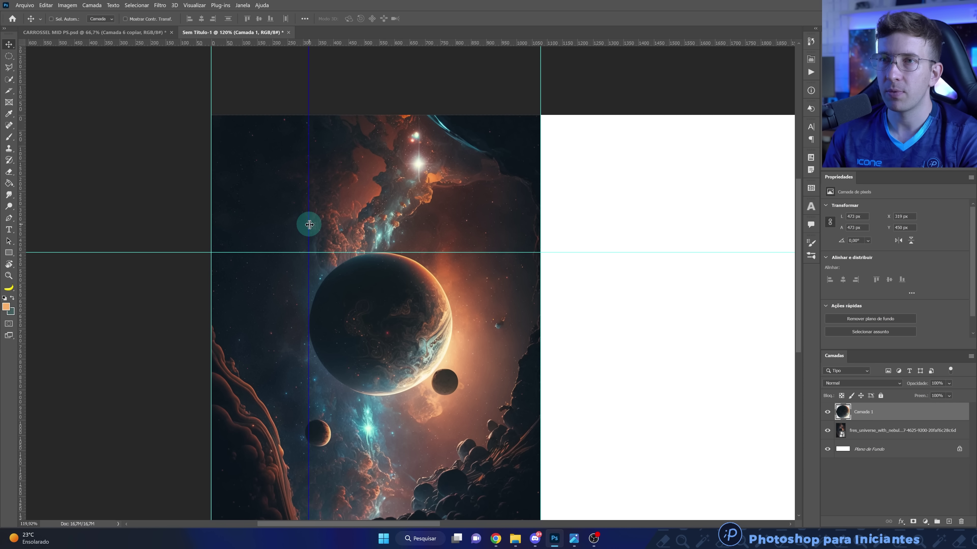
key(Delete)
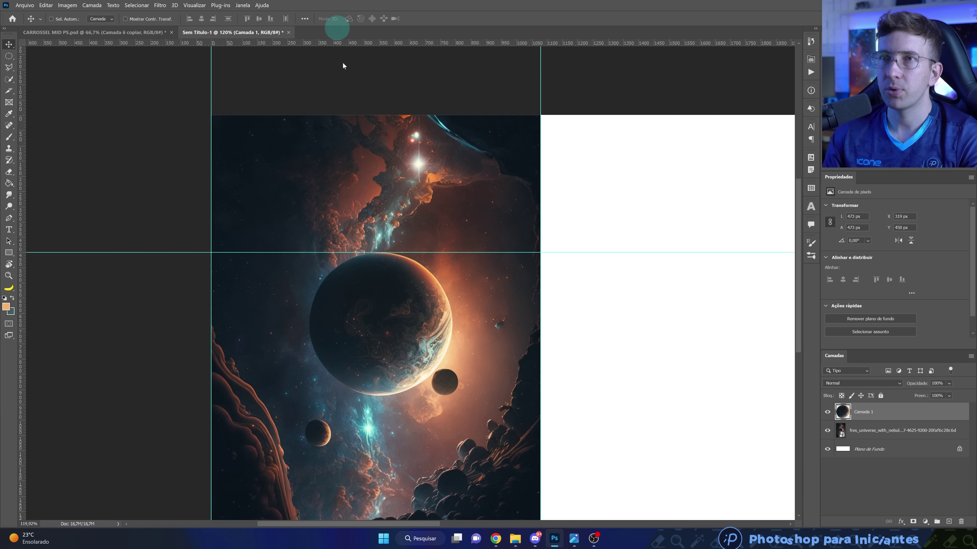
drag(344, 253, 342, 42)
scroll(502, 388, down, 2)
scroll(114, 301, up, 3)
Add a NOVO text layer above the planet and enlarge it.
click(9, 230)
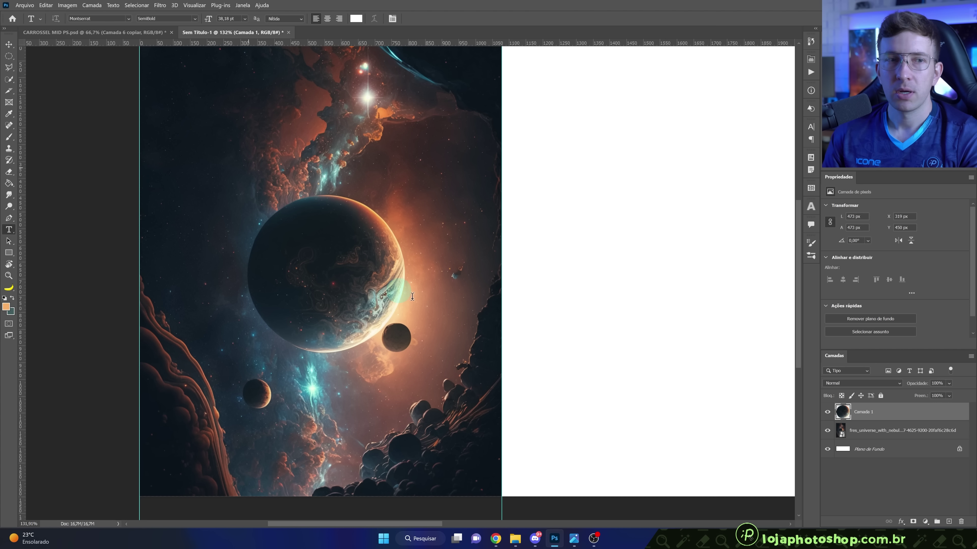
click(248, 166)
text(NOVO)
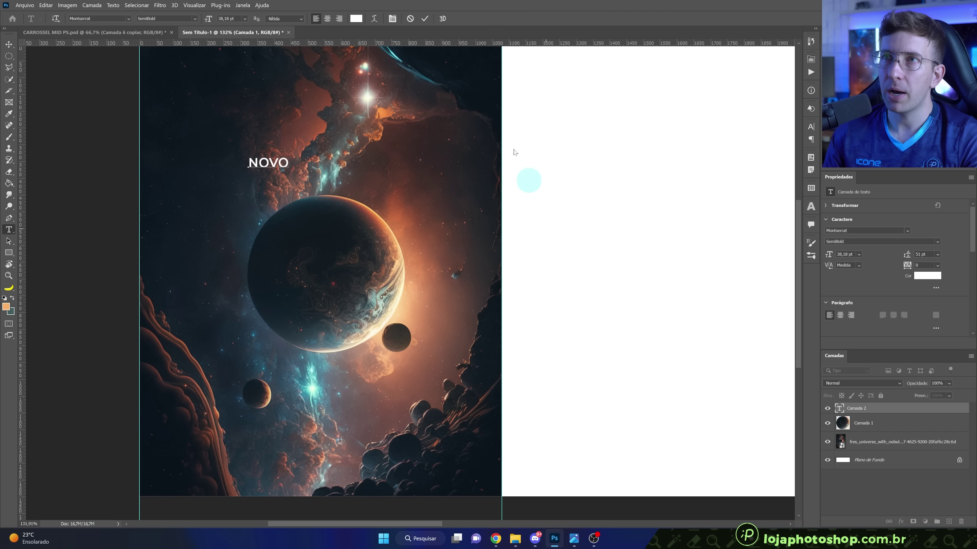
click(424, 18)
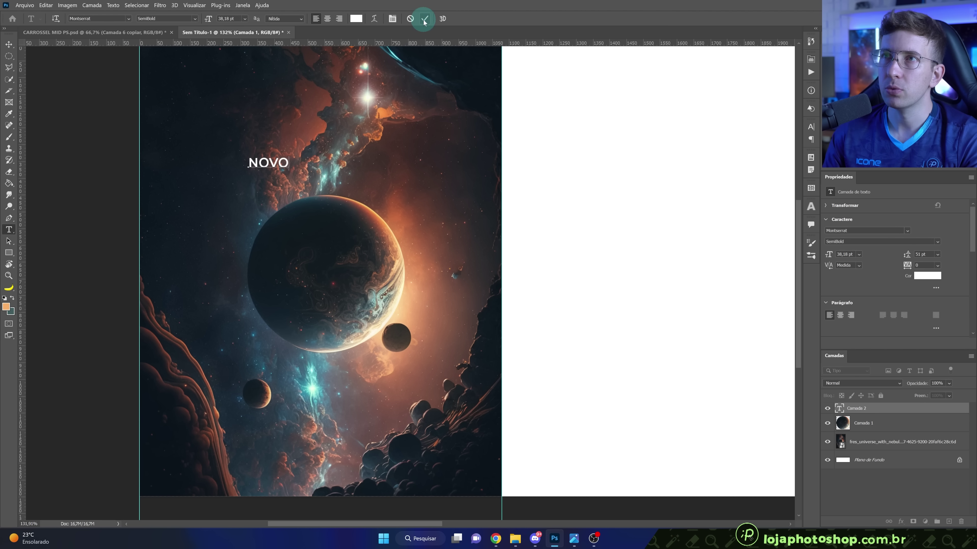
key(ctrl+t)
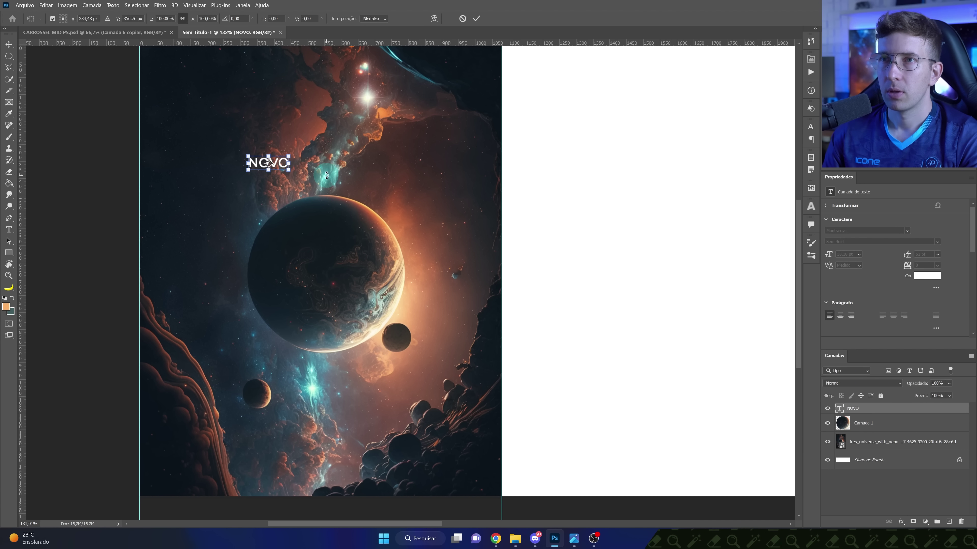
mouse_move(290, 155)
mouse_down()
mouse_move(402, 116)
mouse_move(383, 189)
mouse_move(419, 155)
mouse_move(385, 182)
mouse_up()
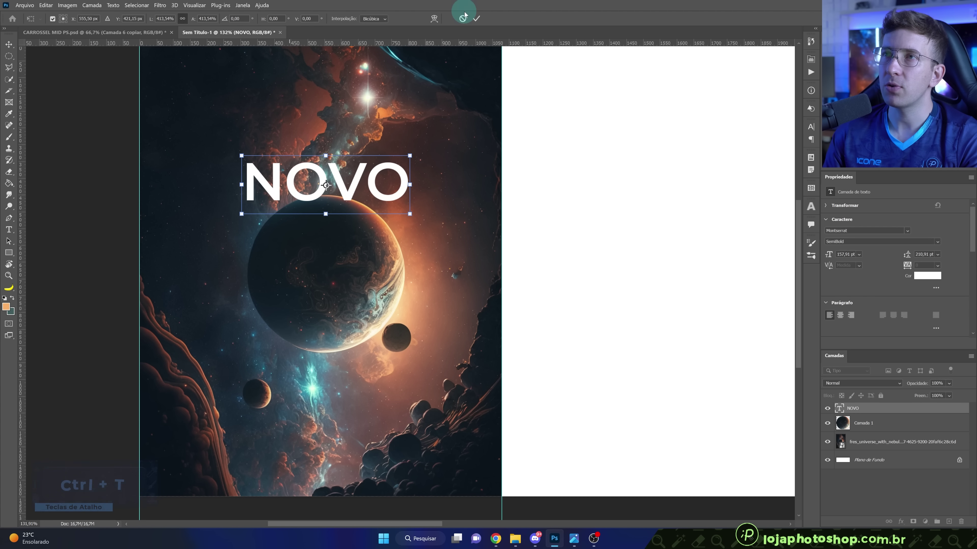
click(476, 18)
Set the NOVO font to American Captain.
click(903, 233)
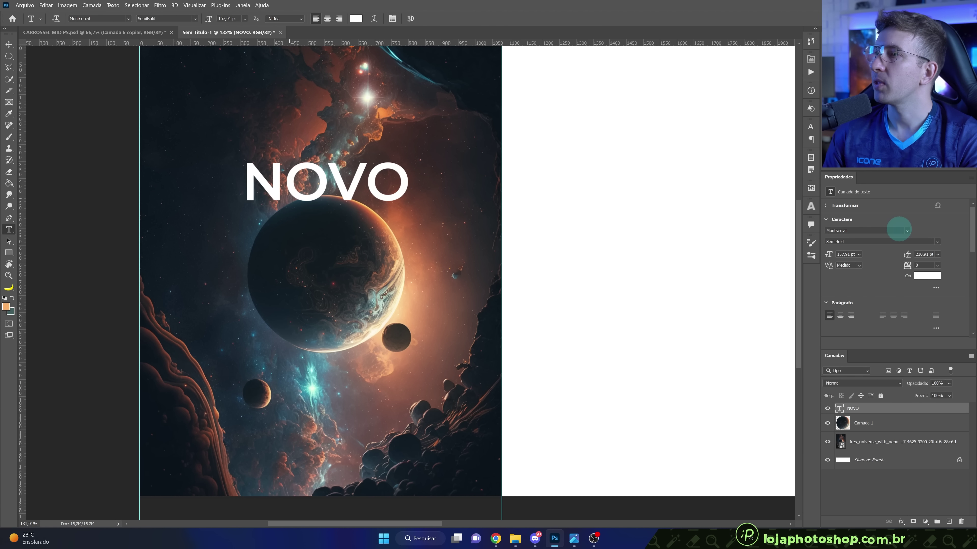
text(R)
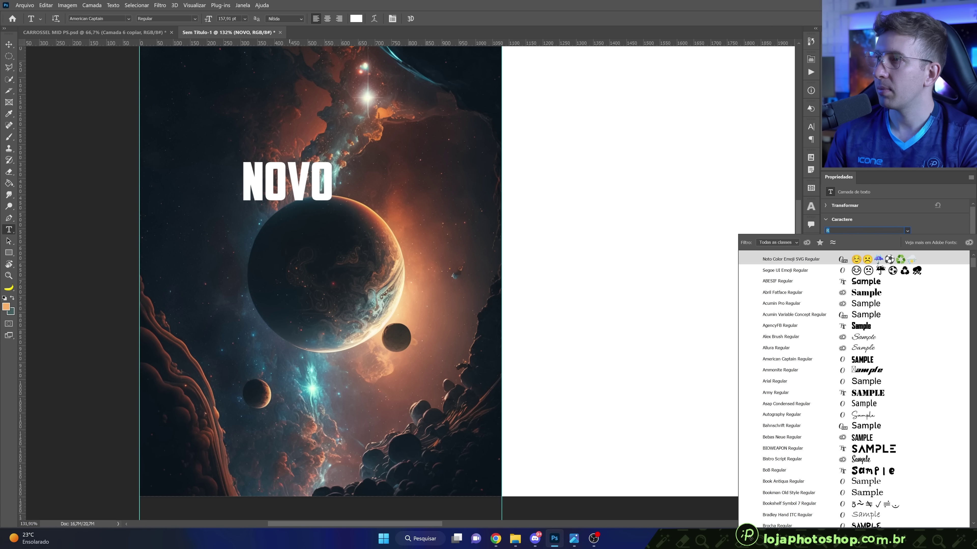
key(BackSpace)
text(AMERI)
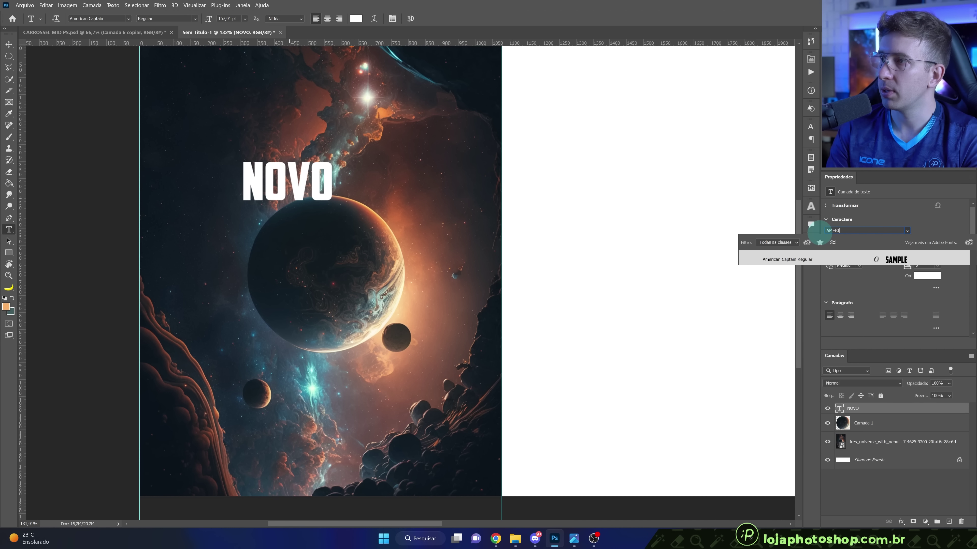
click(819, 262)
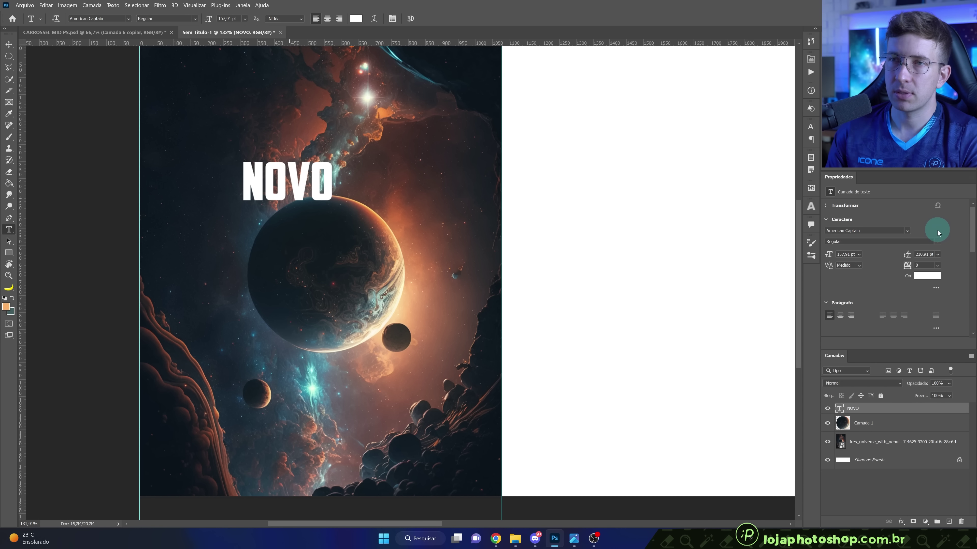
Scale NOVO up further and position it just above the planet.
key(ctrl+t)
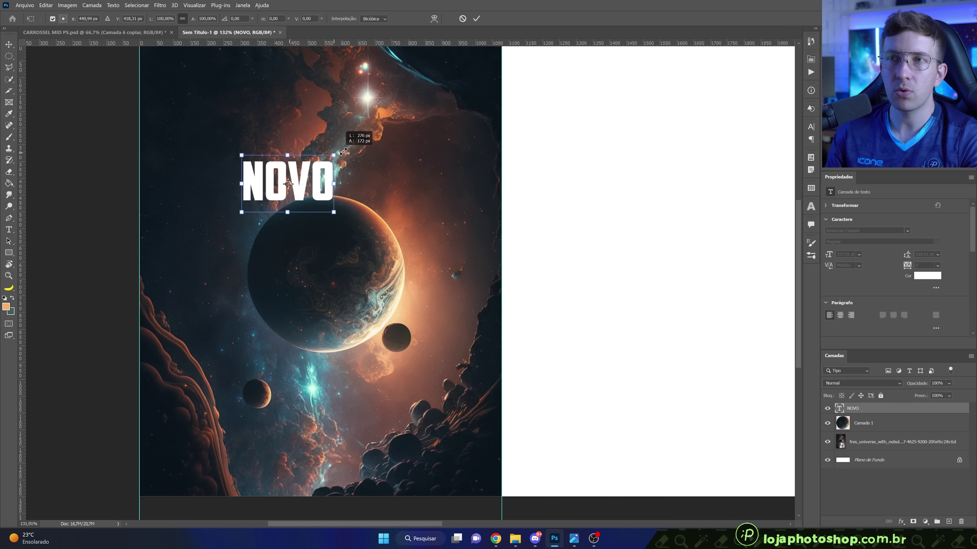
drag(343, 151, 411, 109)
mouse_move(372, 158)
mouse_down()
mouse_move(385, 167)
mouse_move(382, 178)
mouse_up()
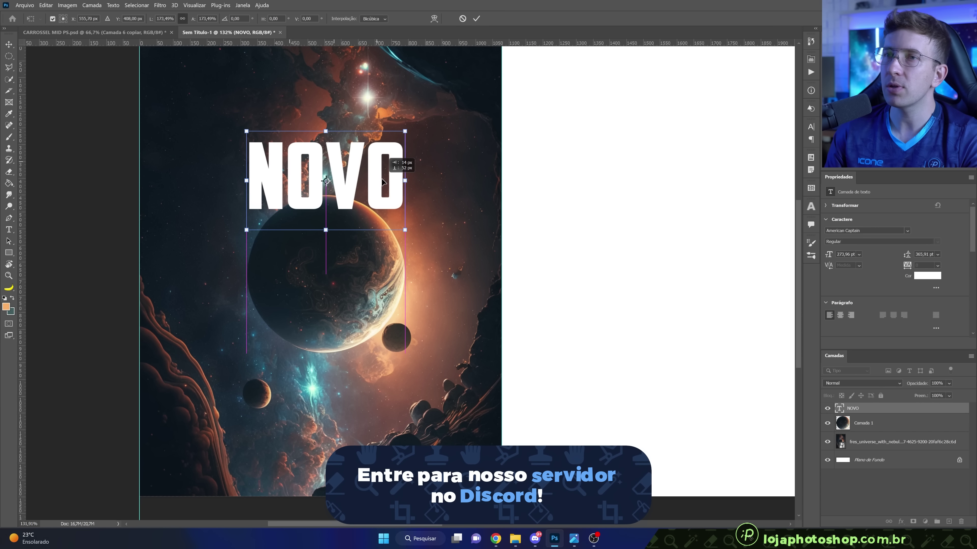
drag(383, 181, 381, 183)
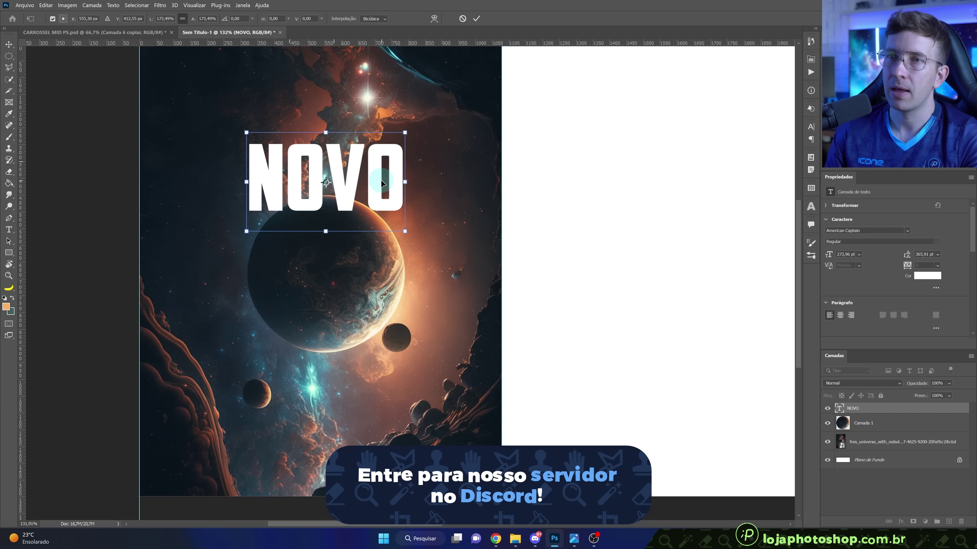
drag(382, 182, 382, 186)
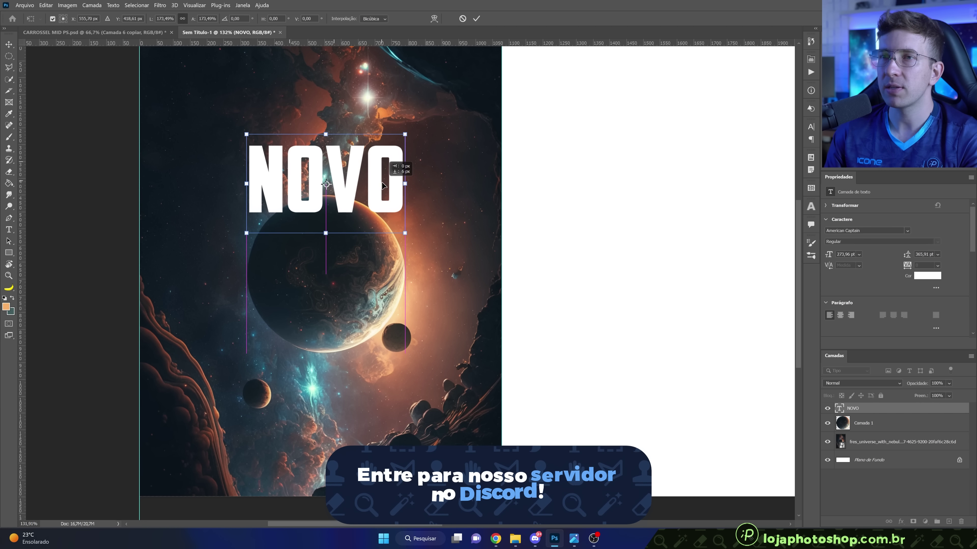
click(379, 179)
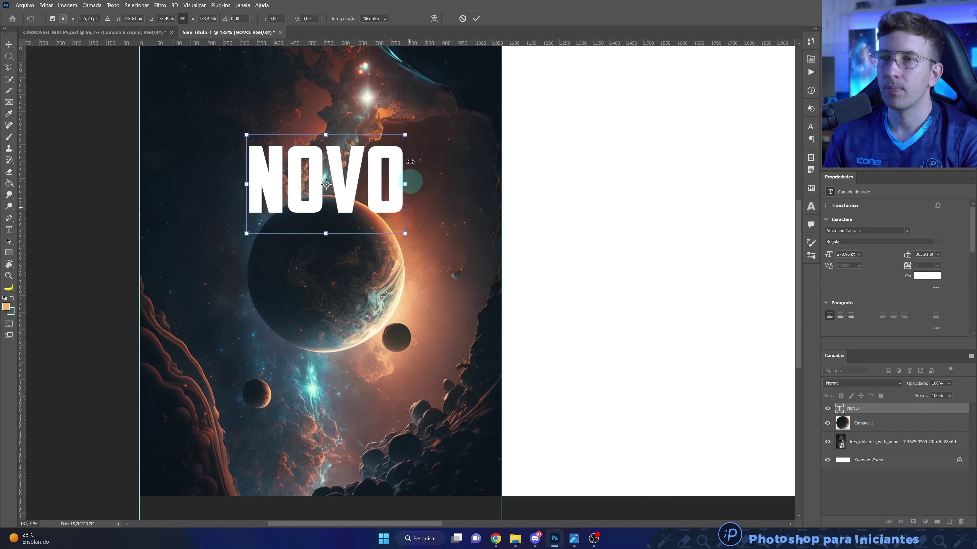
click(477, 18)
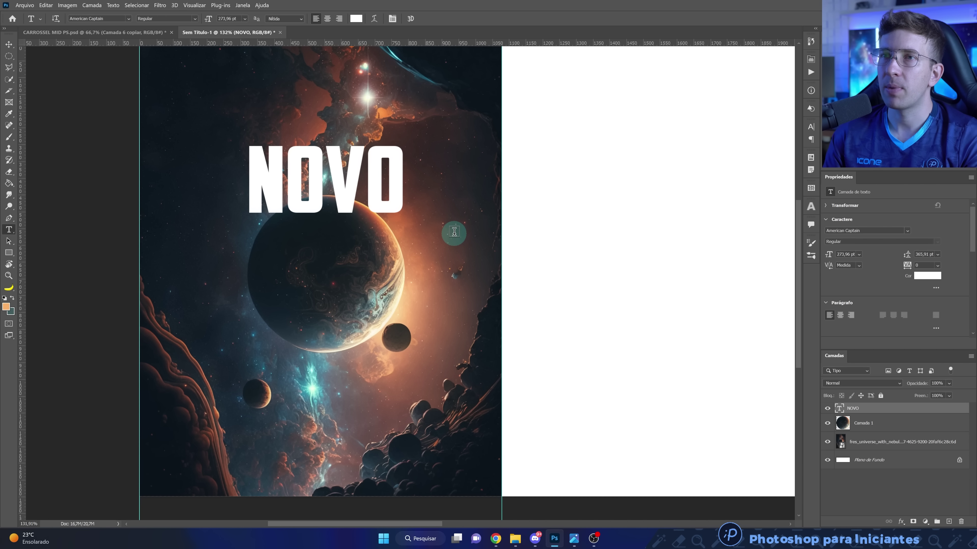
Move NOVO below Camada 1 and put a 0% fill NOVO copiar layer above the planet.
click(872, 410)
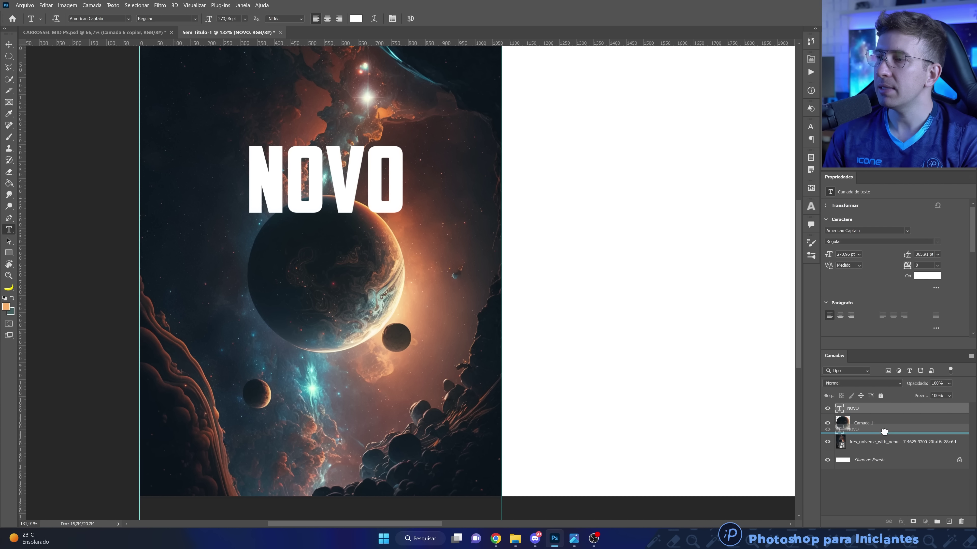
drag(881, 415, 865, 432)
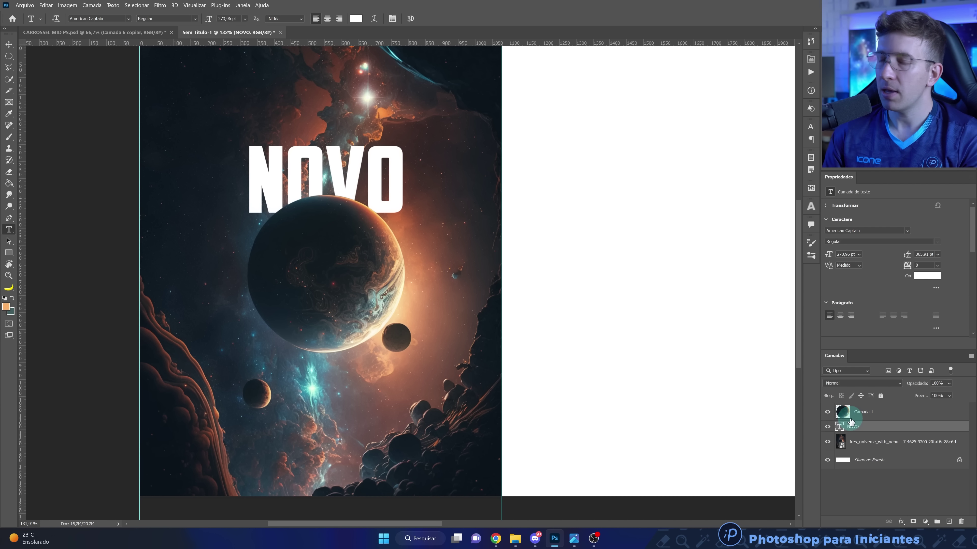
key(ctrl+j)
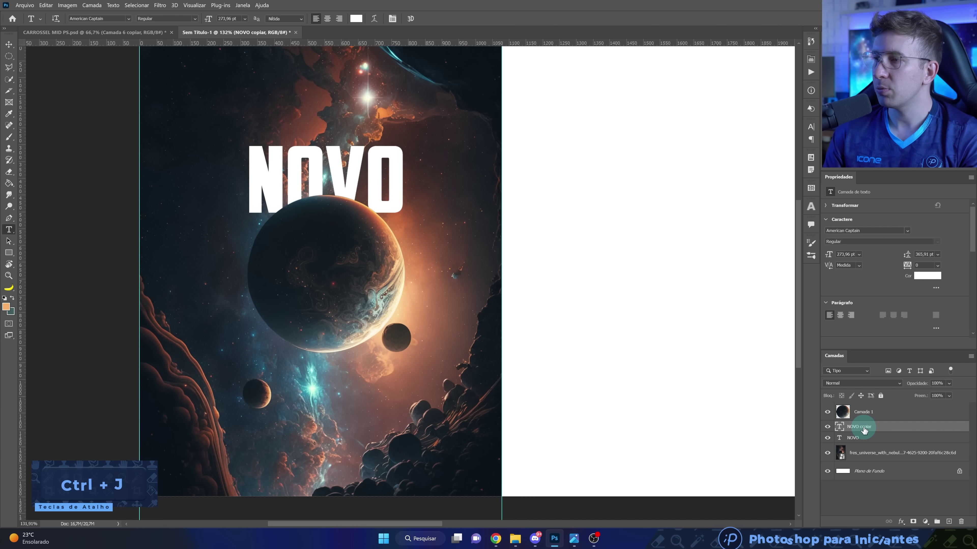
drag(864, 430, 870, 413)
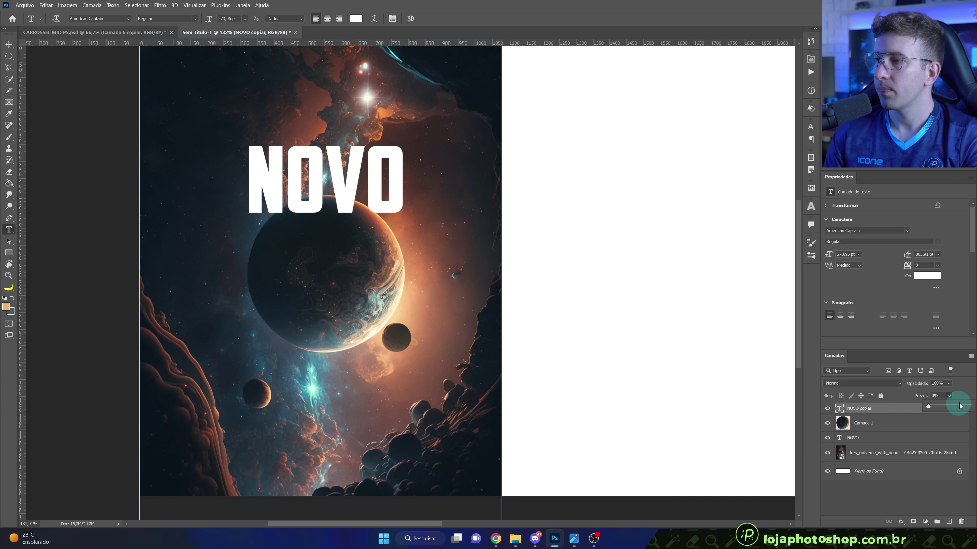
click(898, 419)
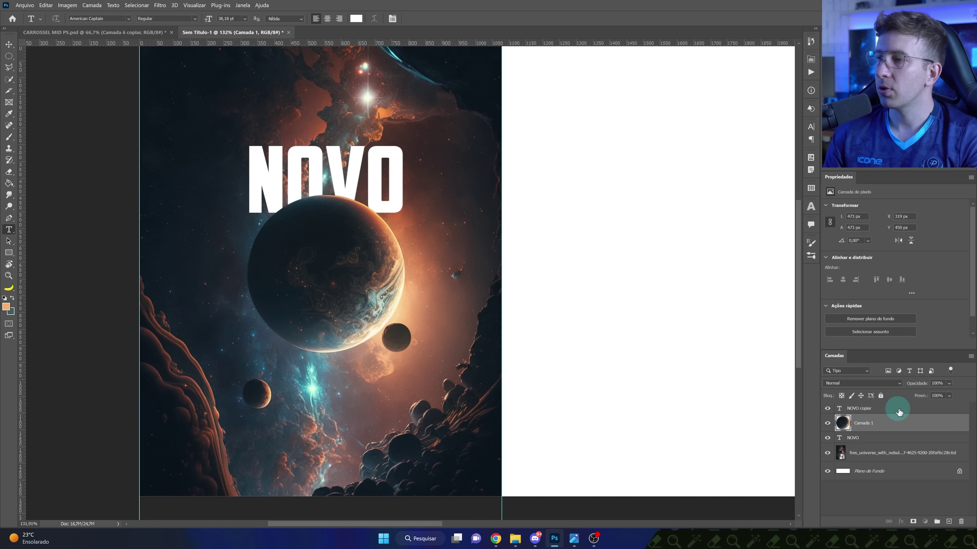
click(905, 409)
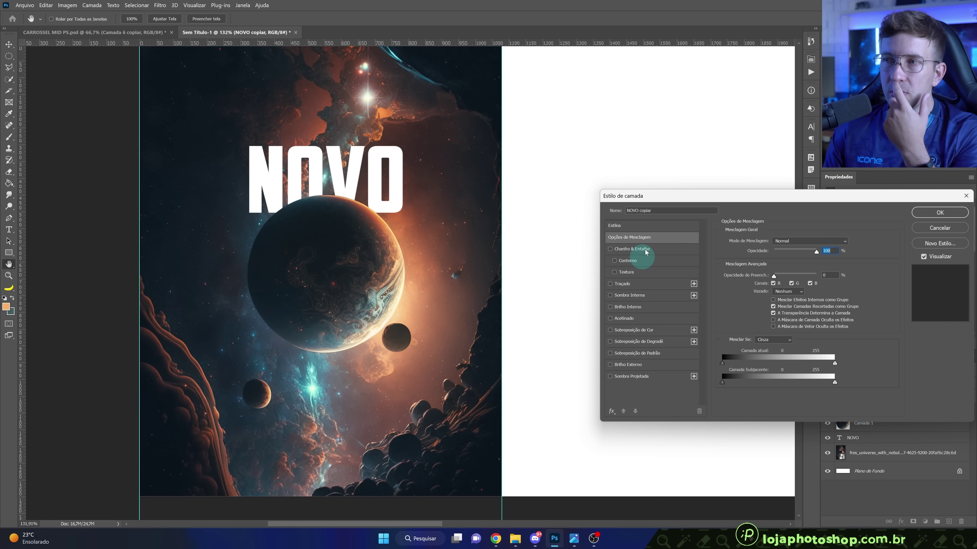
Give NOVO copiar a 2 px white inside stroke (Traçado).
drag(650, 204, 573, 215)
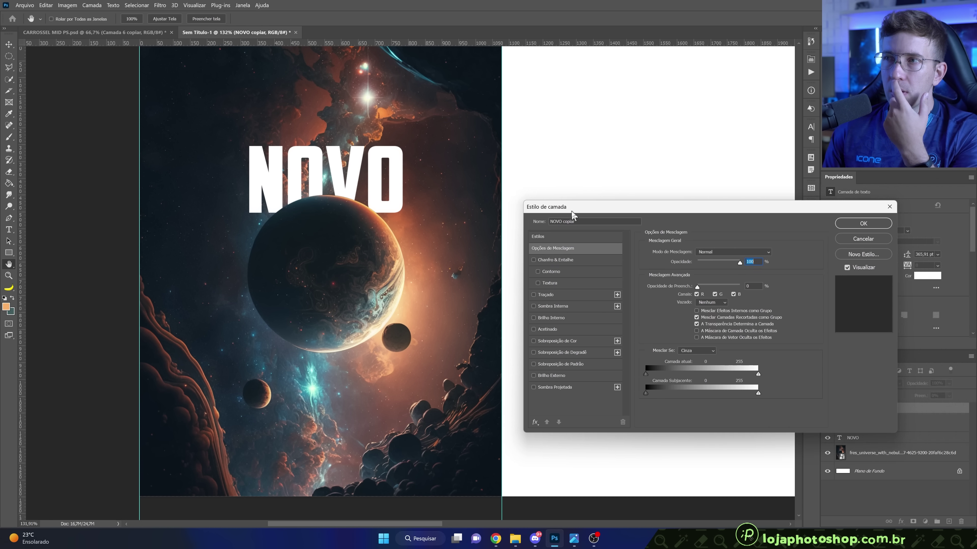
click(548, 296)
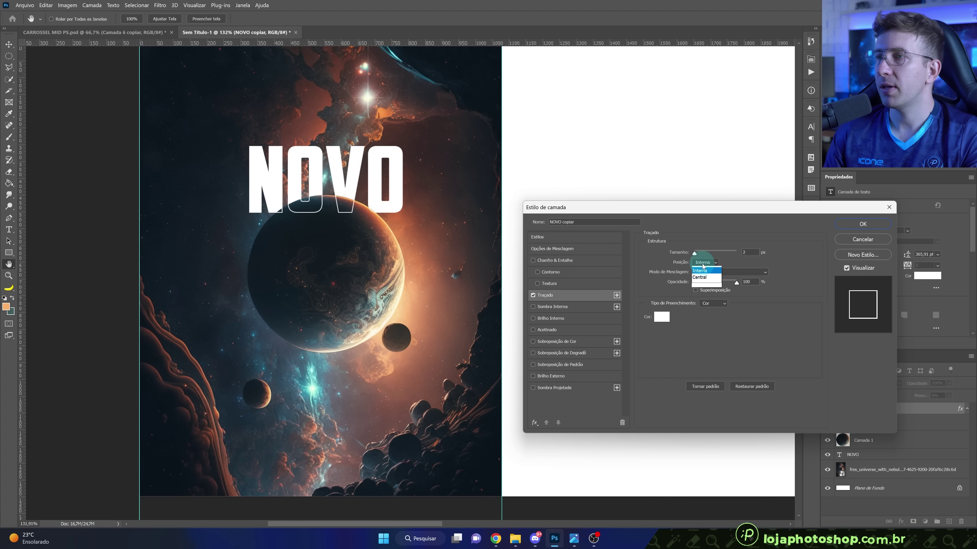
drag(694, 253, 701, 253)
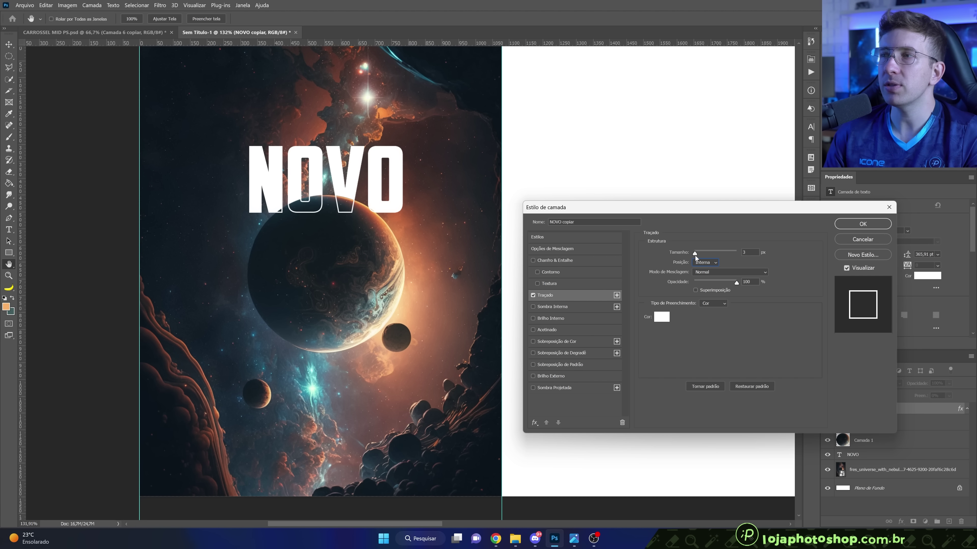
click(695, 253)
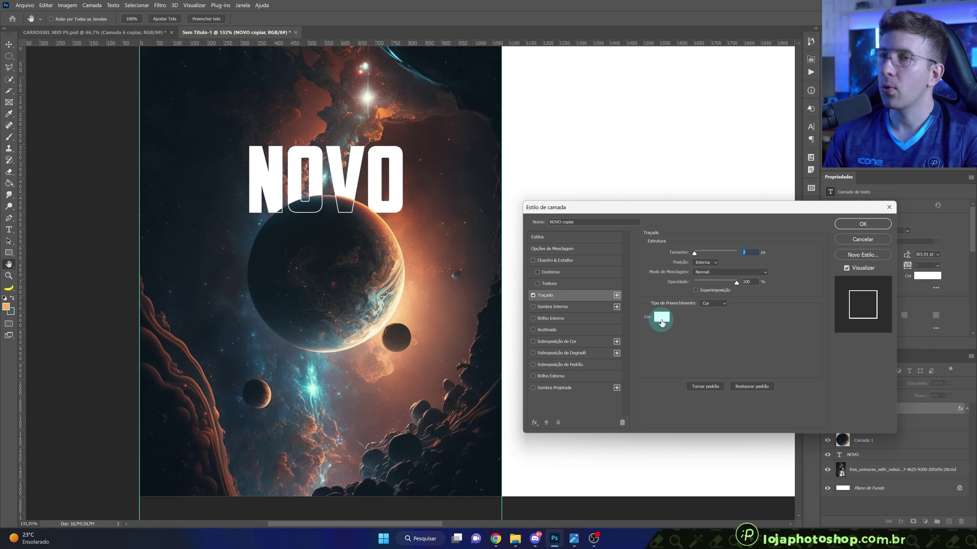
click(863, 223)
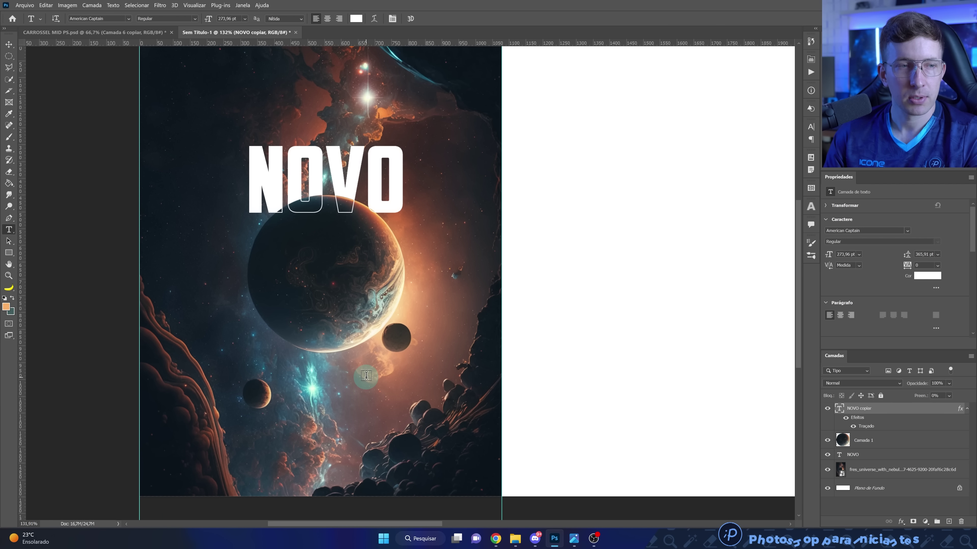
Zoom in and place guides along the small moon's left and top edges.
scroll(366, 376, up, 2)
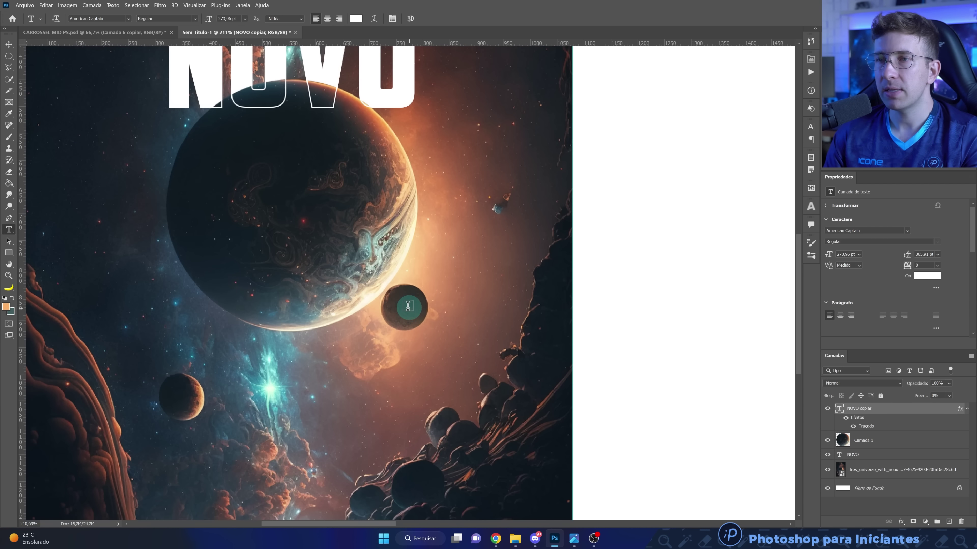
scroll(413, 307, up, 2)
scroll(416, 309, up, 1)
scroll(394, 283, up, 1)
scroll(390, 306, up, 1)
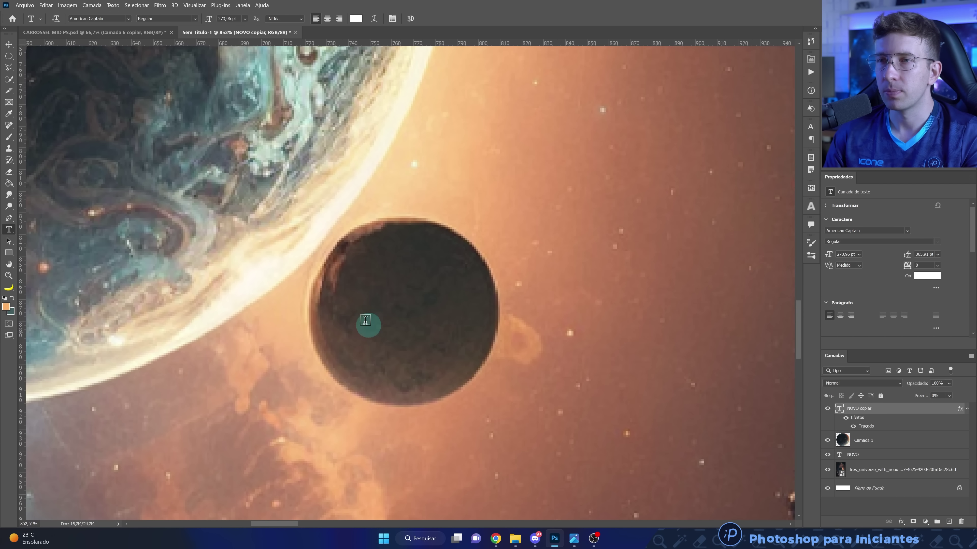
drag(25, 86, 150, 123)
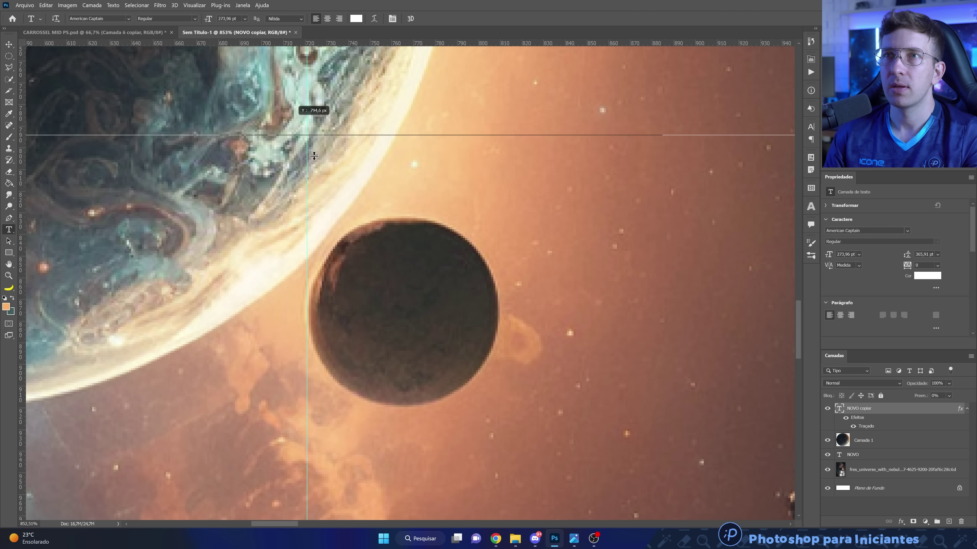
drag(261, 43, 431, 220)
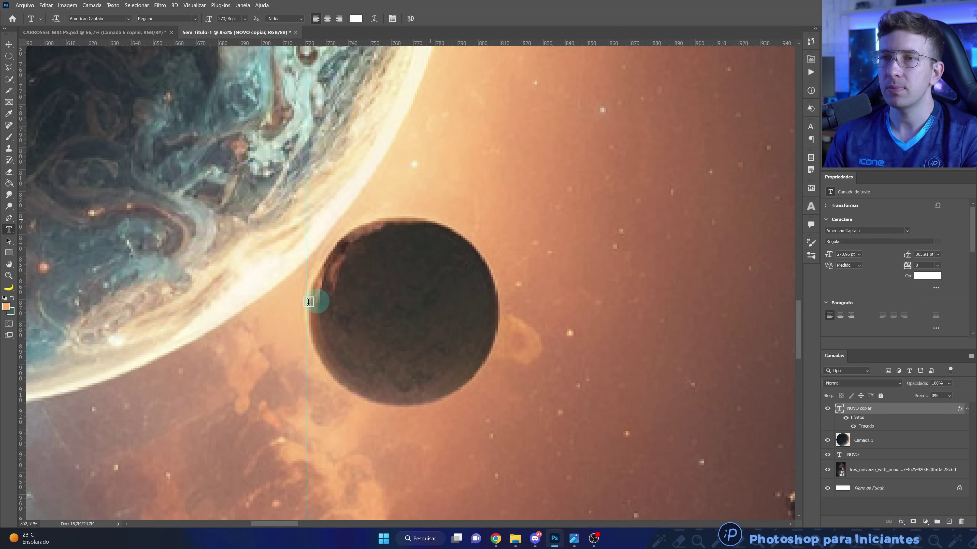
key(v)
drag(315, 309, 316, 309)
Copy the small moon onto its own layer, Camada 2, stacked above NOVO.
click(881, 469)
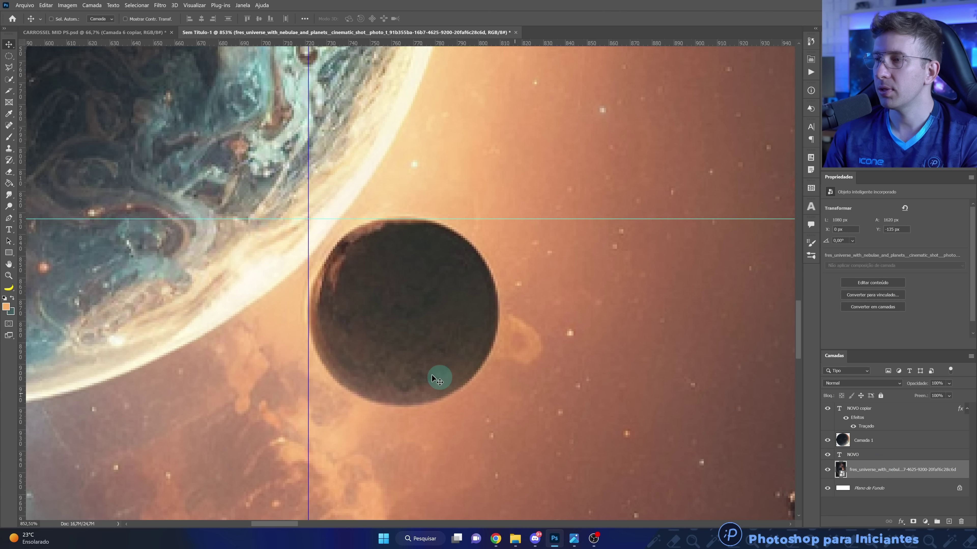
click(11, 59)
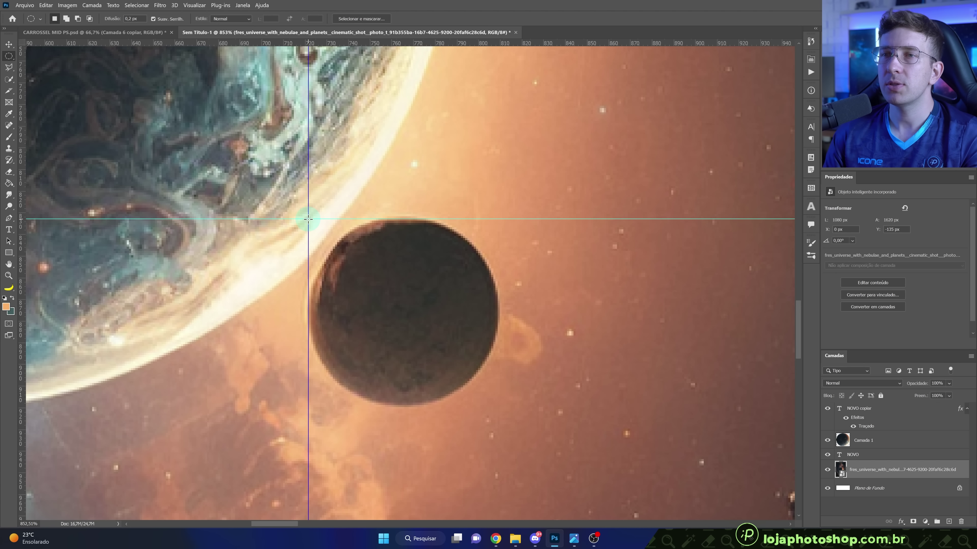
drag(477, 346, 498, 406)
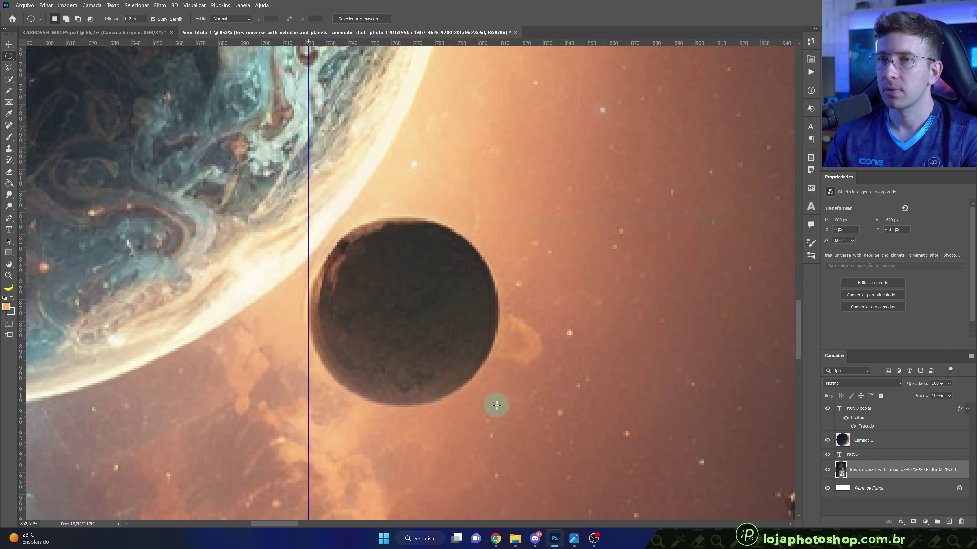
key(ctrl+j)
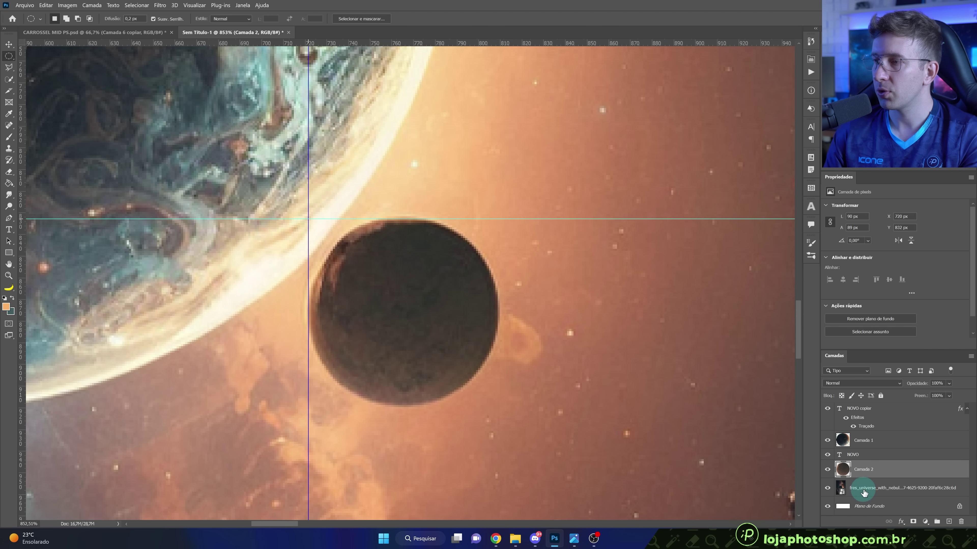
drag(870, 472, 868, 458)
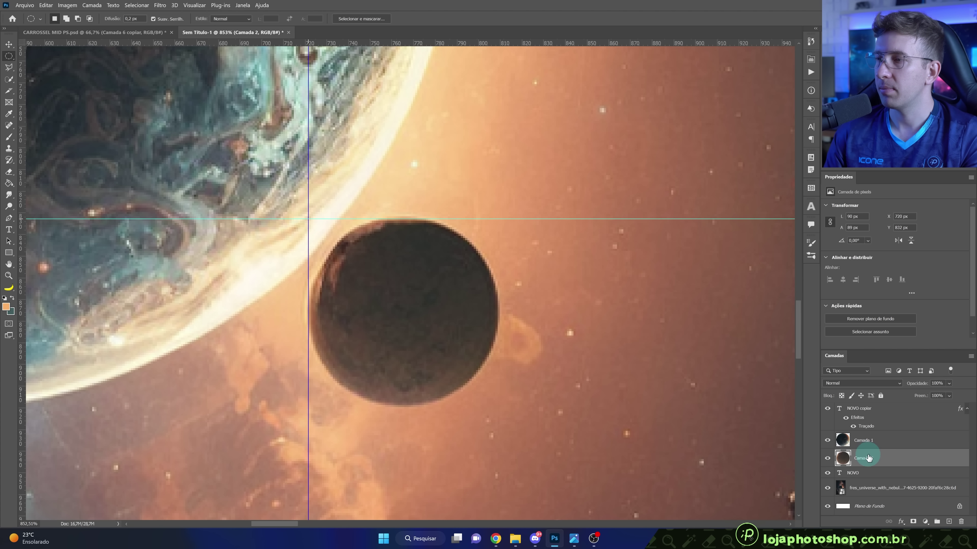
scroll(327, 324, down, 5)
scroll(346, 327, down, 2)
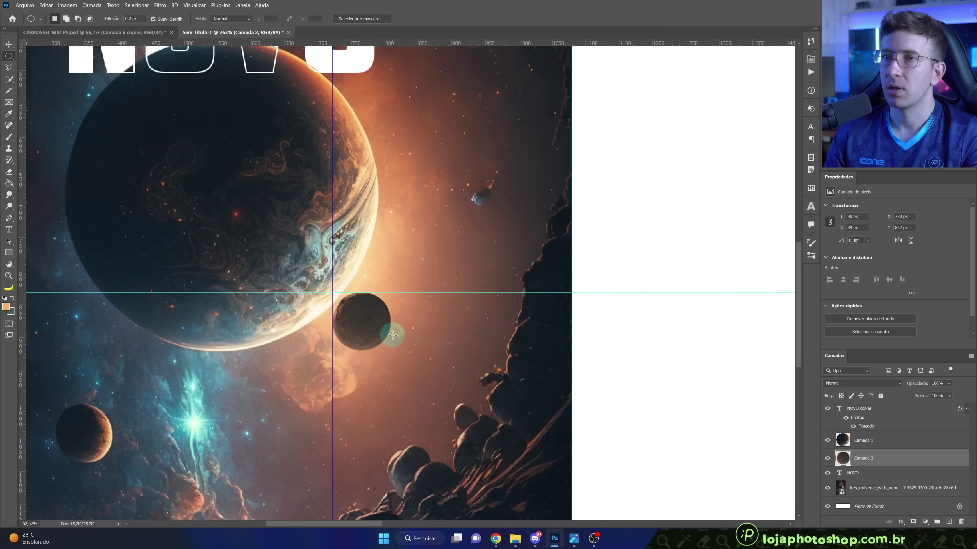
scroll(384, 333, down, 1)
scroll(347, 293, down, 2)
scroll(277, 233, up, 1)
scroll(231, 346, up, 1)
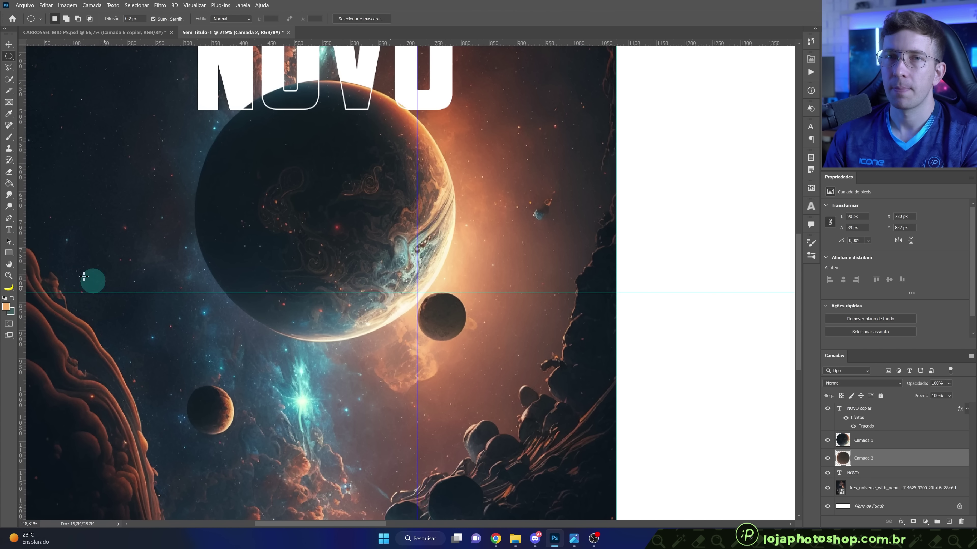
click(13, 233)
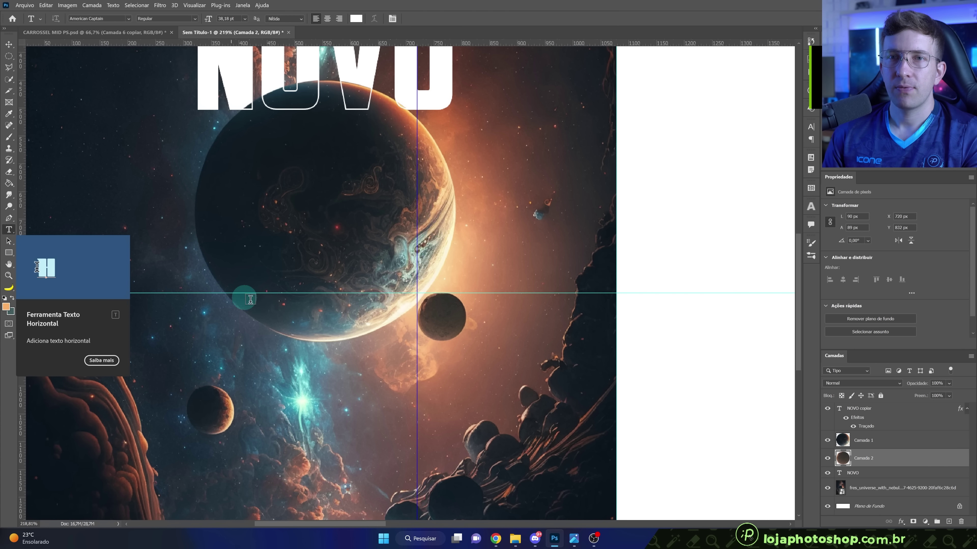
Duplicate NOVO copiar, move it below the planet, and retype it as MUNDO.
click(880, 474)
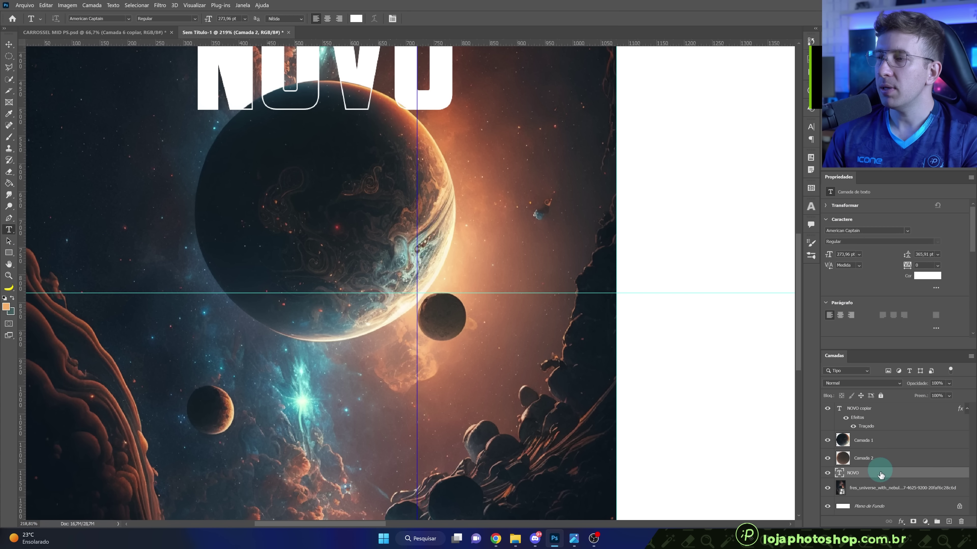
click(870, 412)
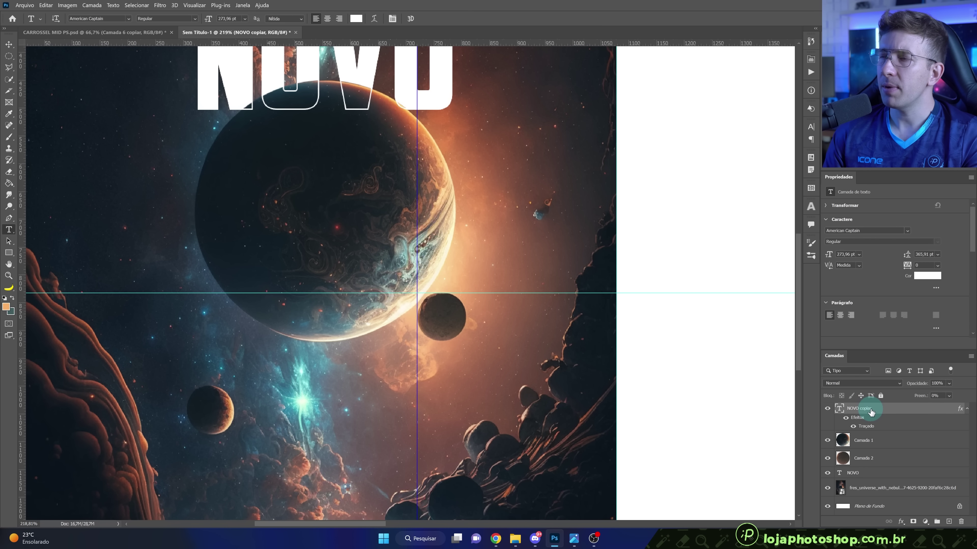
key(ctrl+j)
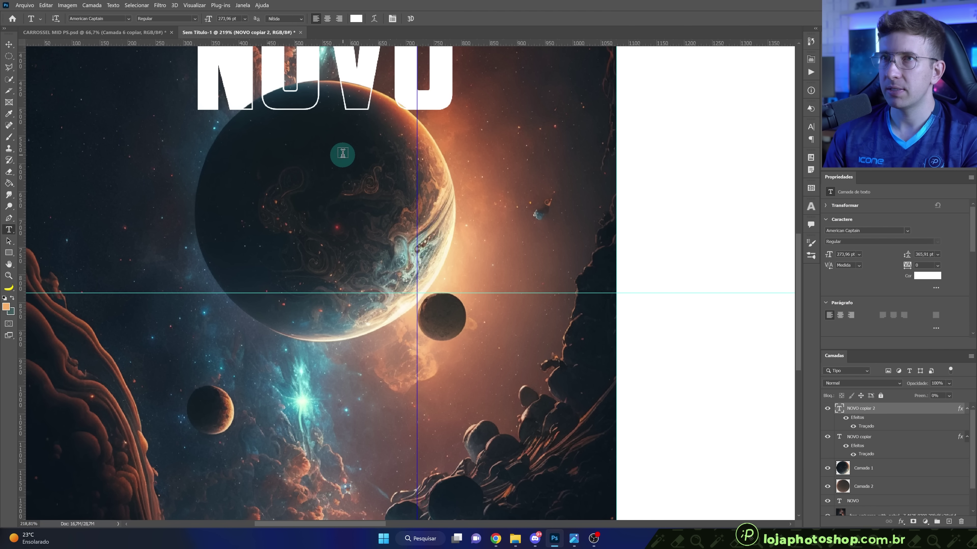
key(v)
drag(342, 100, 319, 377)
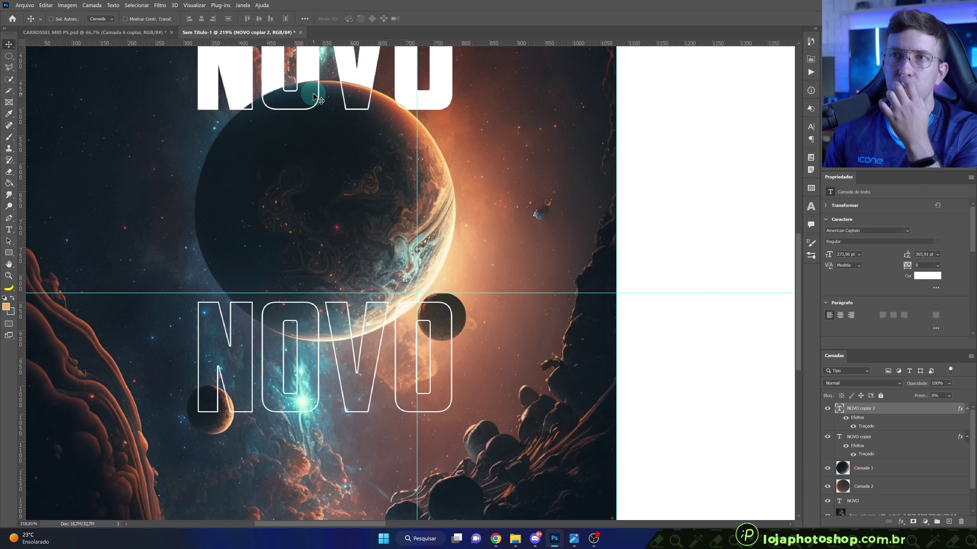
double_click(311, 359)
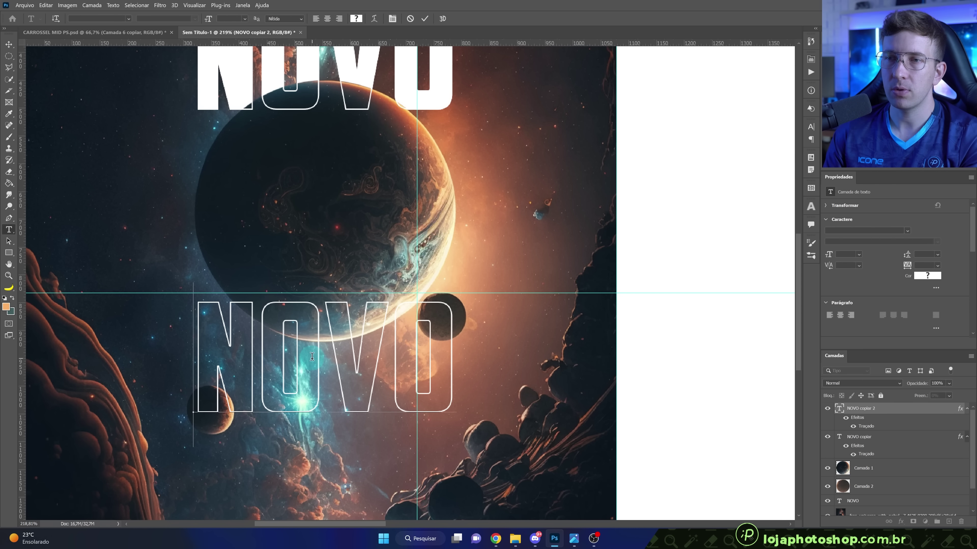
text(MUNDO)
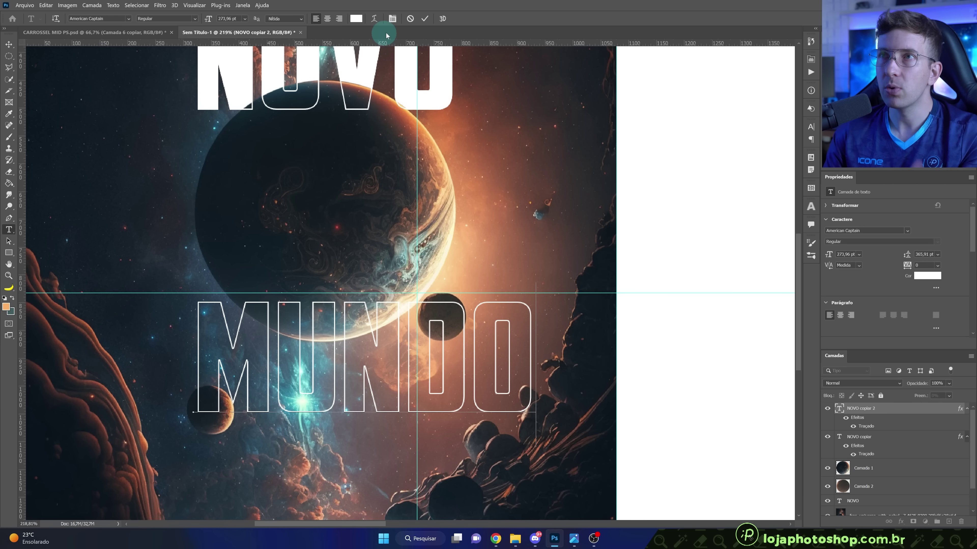
click(424, 18)
key(v)
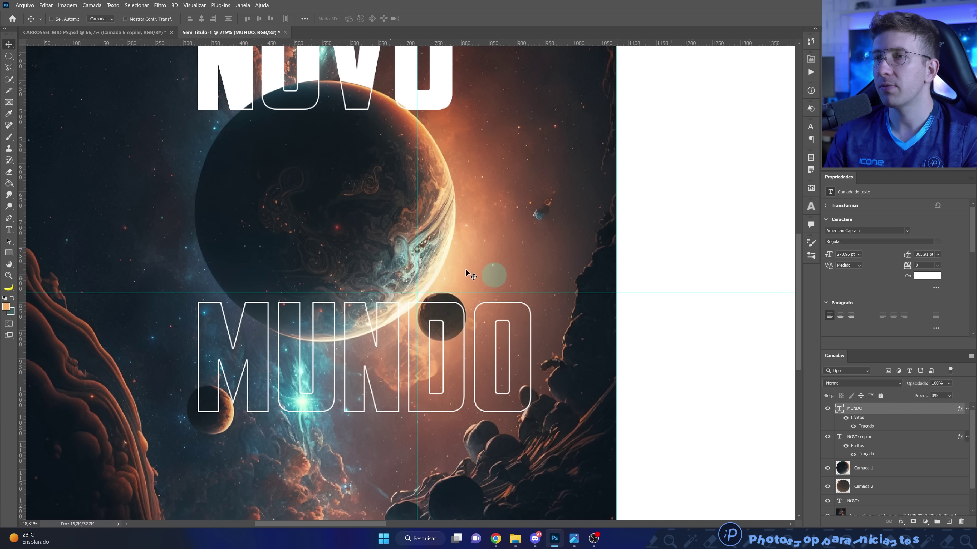
Drag vertical guides to NOVO's left and right edges.
drag(22, 143, 198, 143)
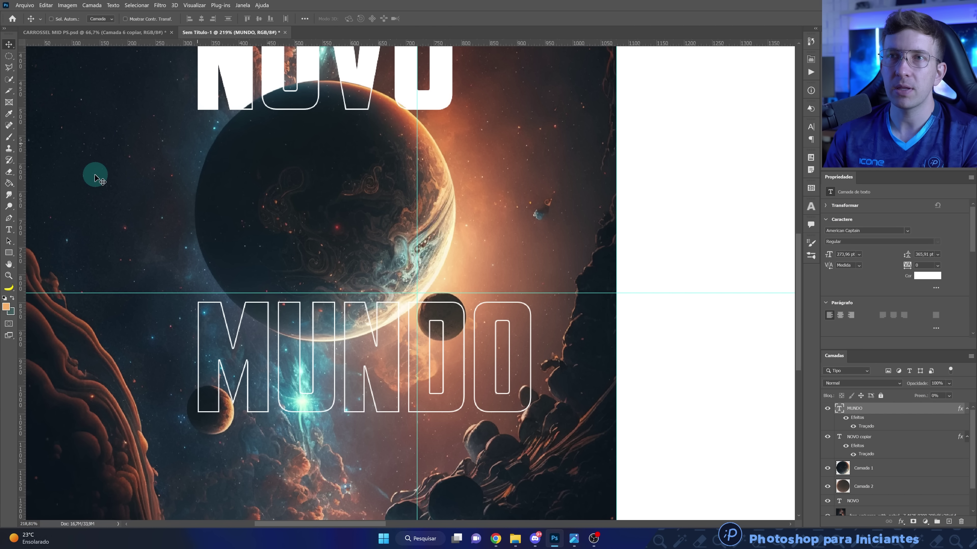
drag(24, 199, 453, 188)
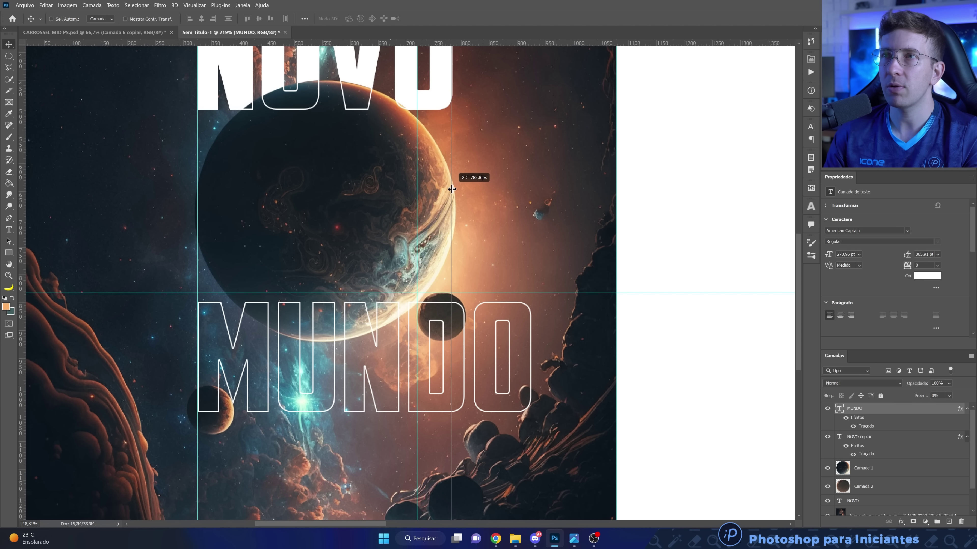
click(558, 285)
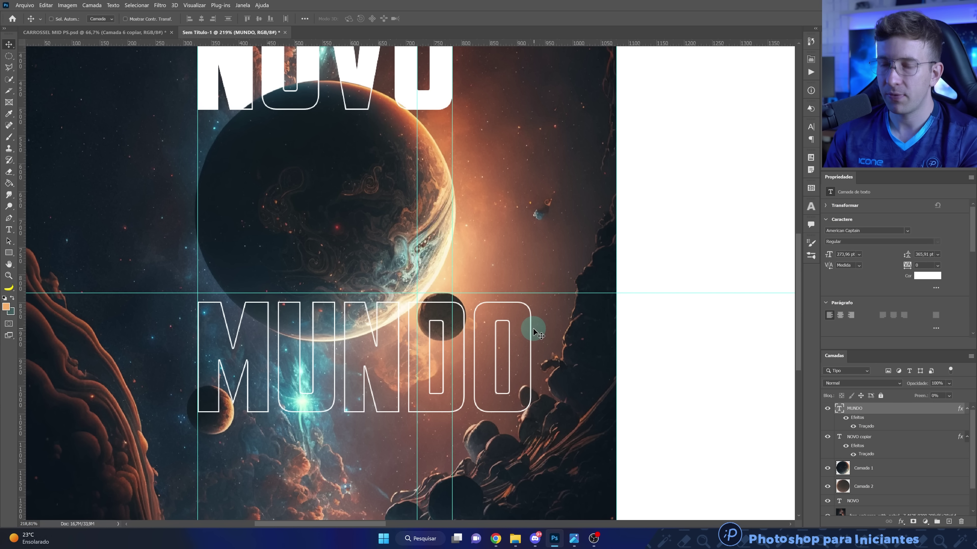
Scale MUNDO to about 470 px wide between the guides, then nudge it down a few pixels.
key(ctrl+t)
mouse_move(535, 446)
mouse_down()
mouse_move(430, 398)
mouse_move(453, 408)
mouse_up()
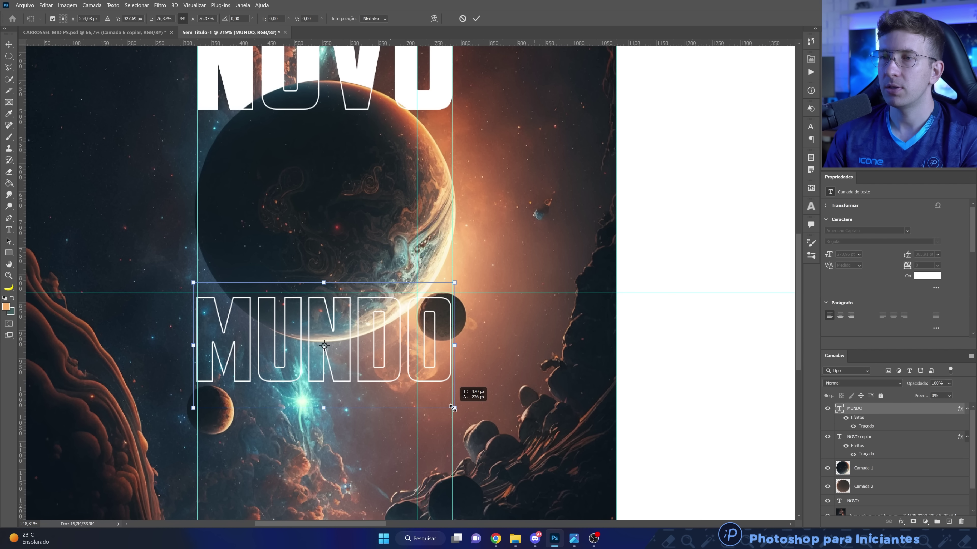
drag(452, 408, 454, 410)
click(392, 381)
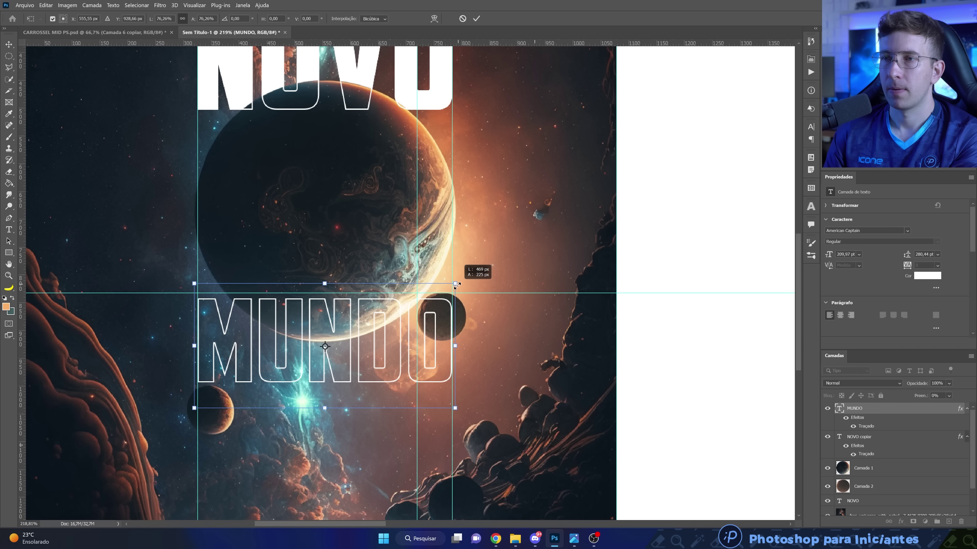
drag(458, 284, 456, 284)
click(477, 20)
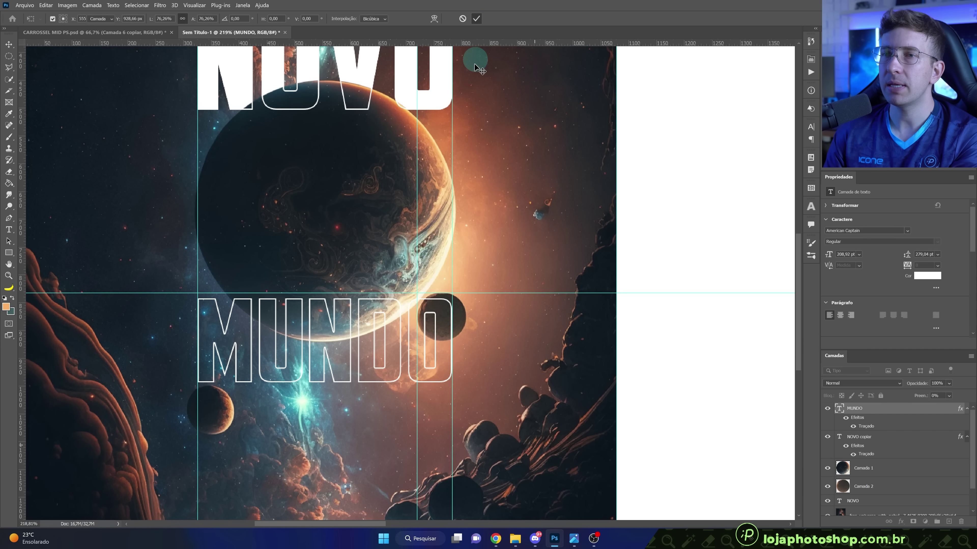
drag(410, 292, 410, 294)
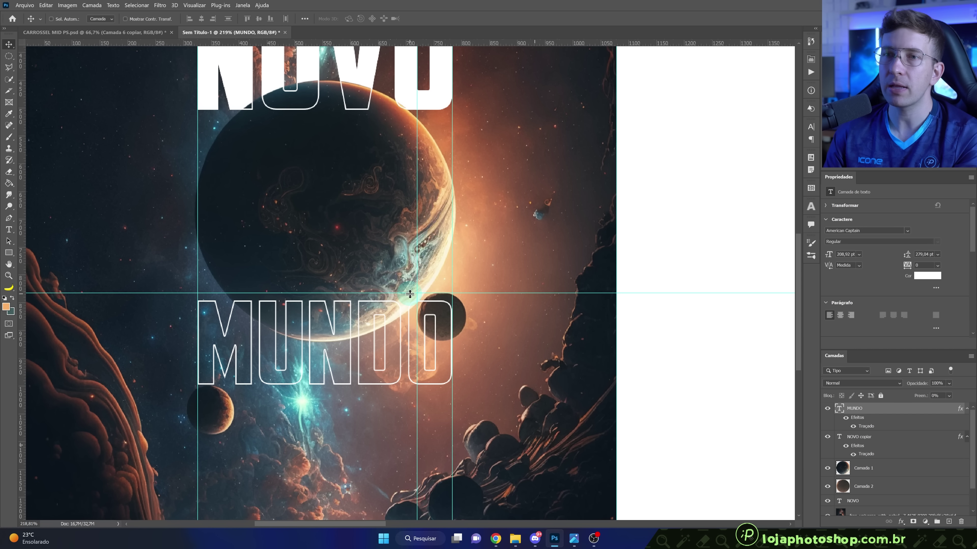
key(Down)
key(Down)
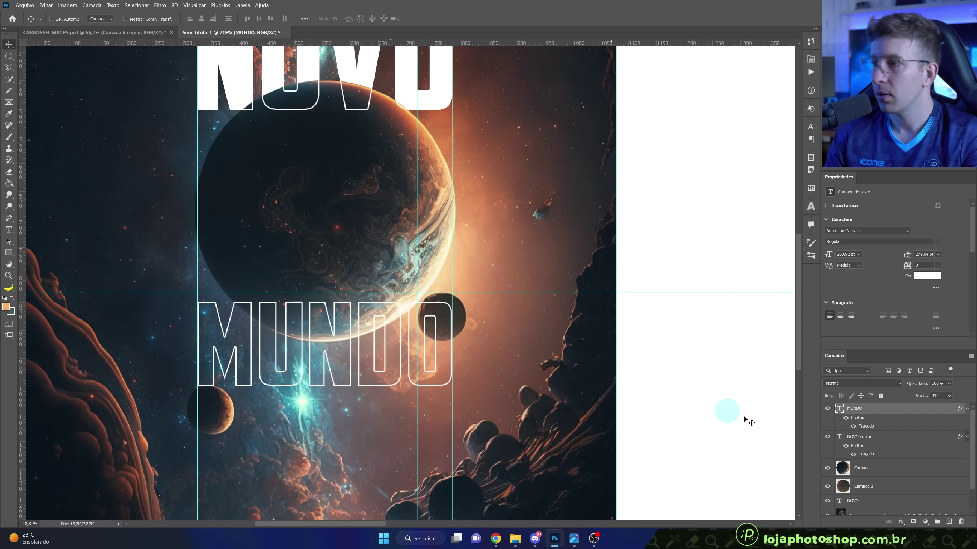
Duplicate the MUNDO outline layer, move the copy above NOVO and set its Fill to 100%.
scroll(881, 427, down, 2)
key(ctrl+j)
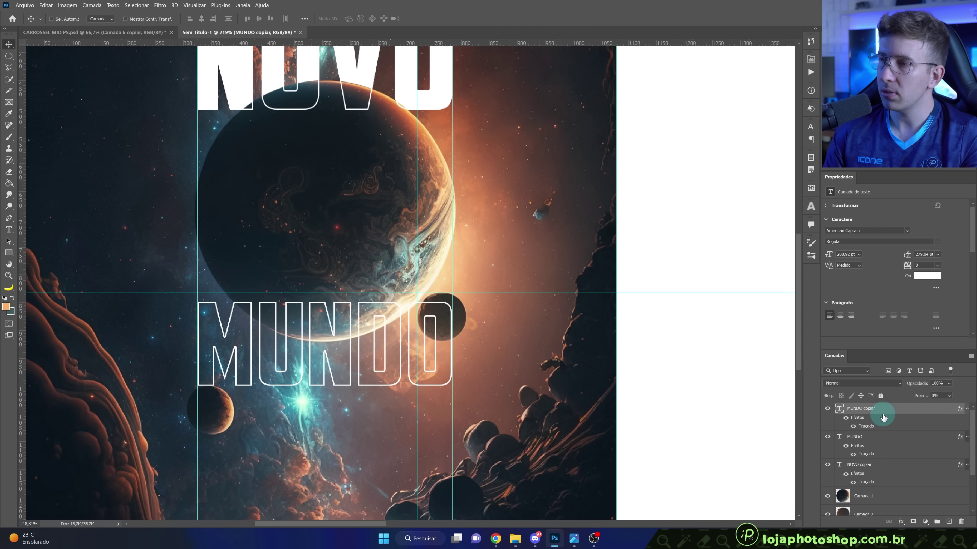
drag(883, 418, 891, 518)
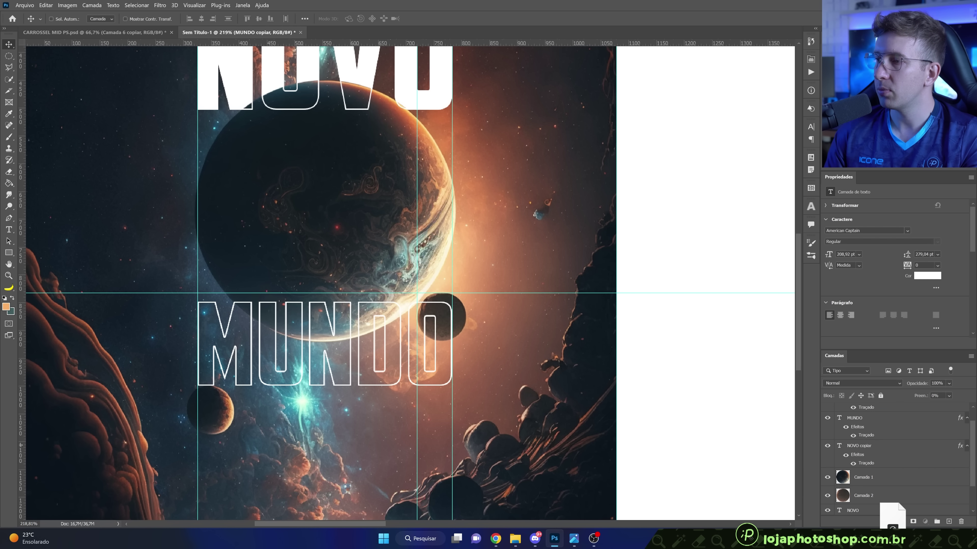
drag(892, 518, 927, 398)
click(953, 400)
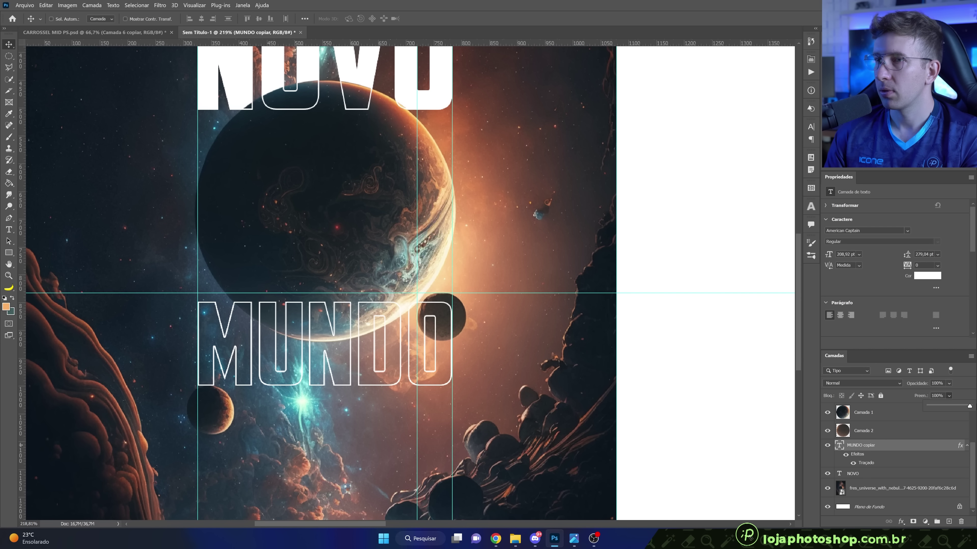
click(420, 401)
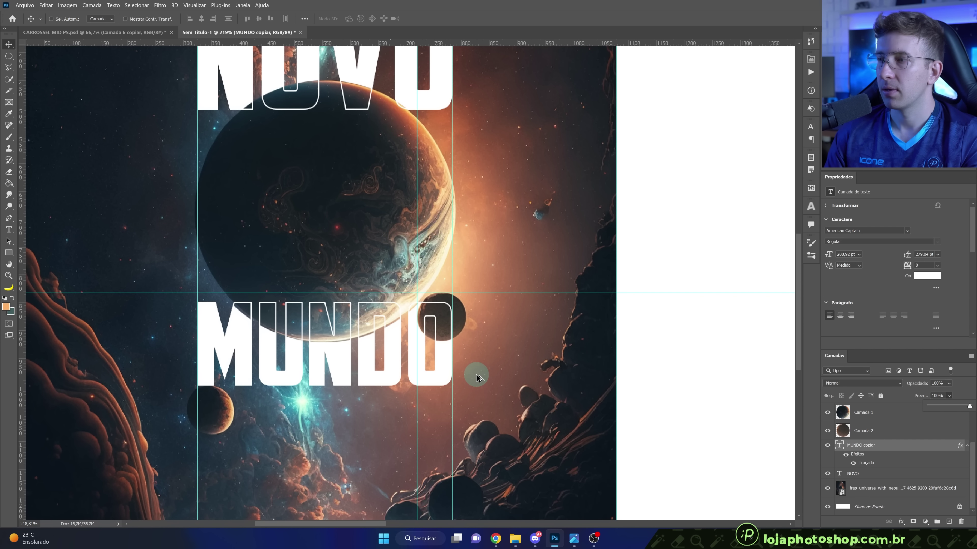
Toggle the planet layer Camada 1 off and on to compare the solid white lettering.
scroll(434, 358, up, 5)
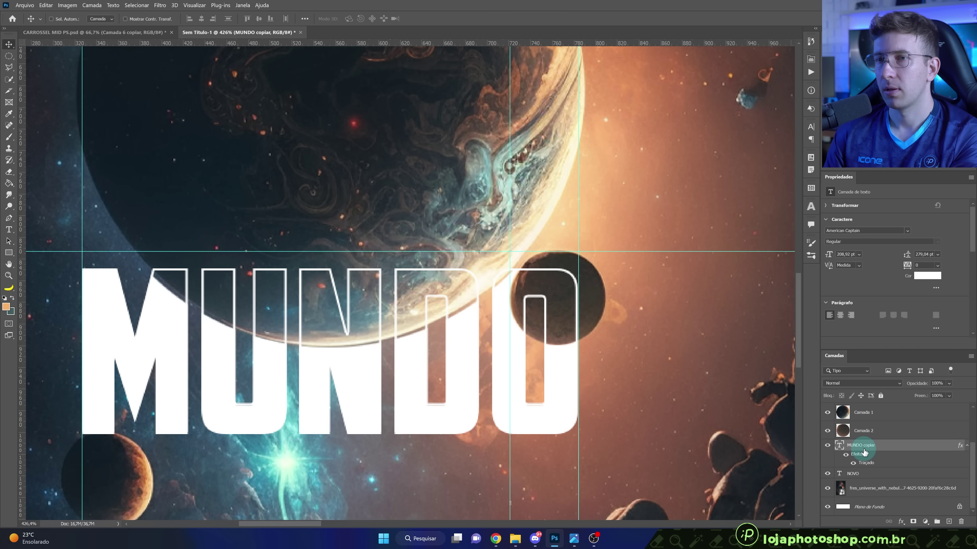
click(827, 418)
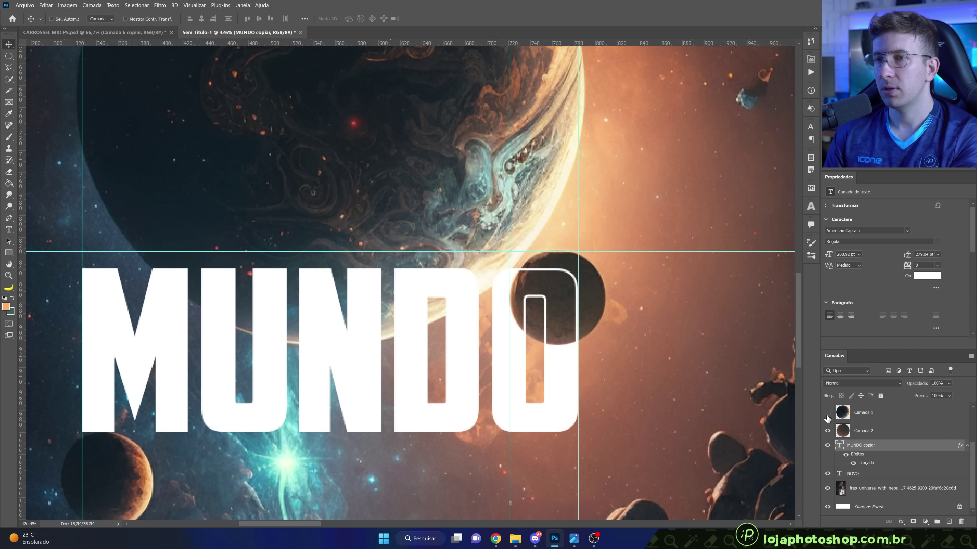
click(827, 417)
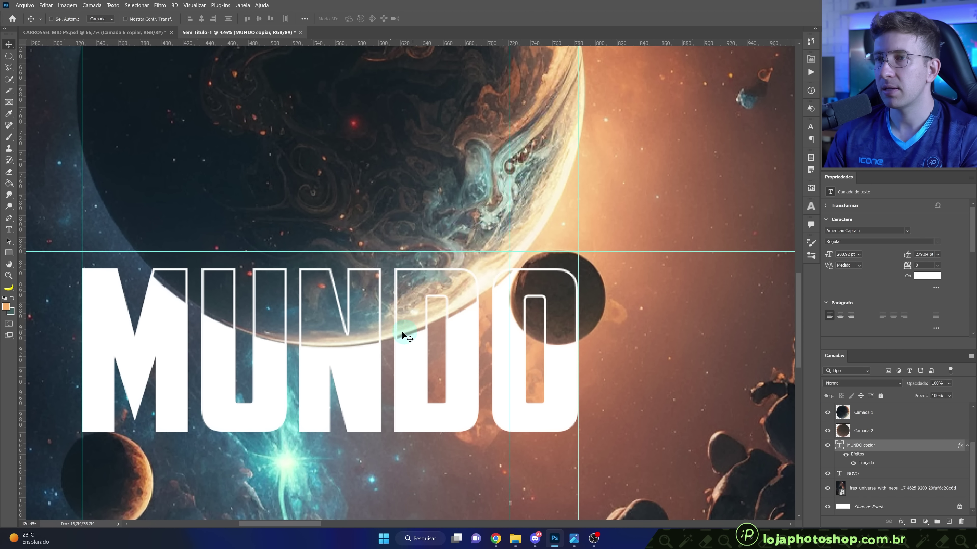
click(8, 174)
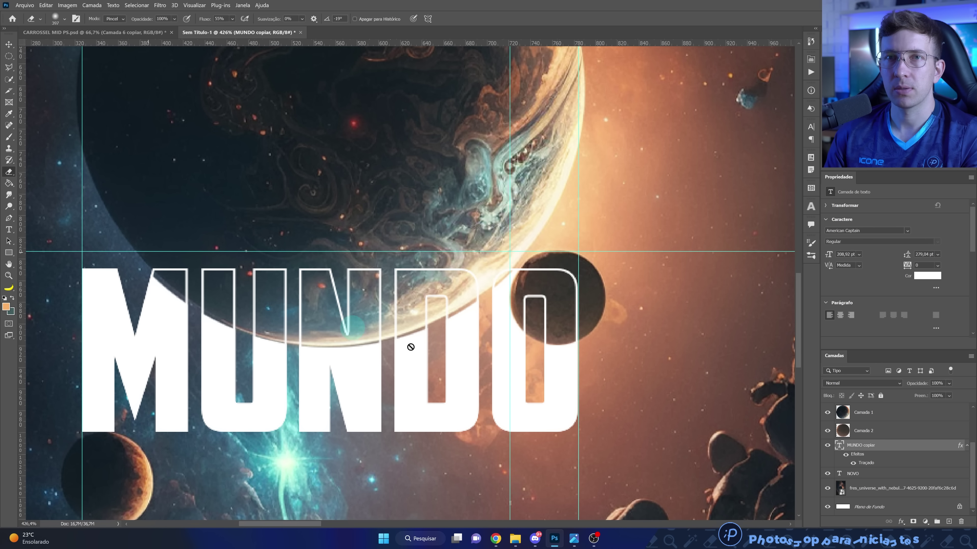
Target Camada 1, zoom in on the letters and shrink the Eraser to a fine tip.
click(871, 420)
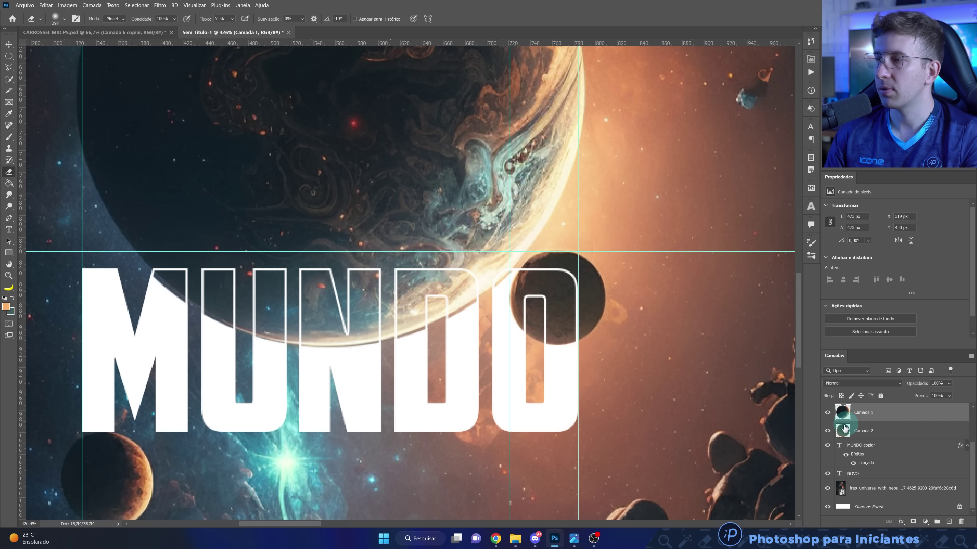
click(828, 413)
key(ctrl+plus)
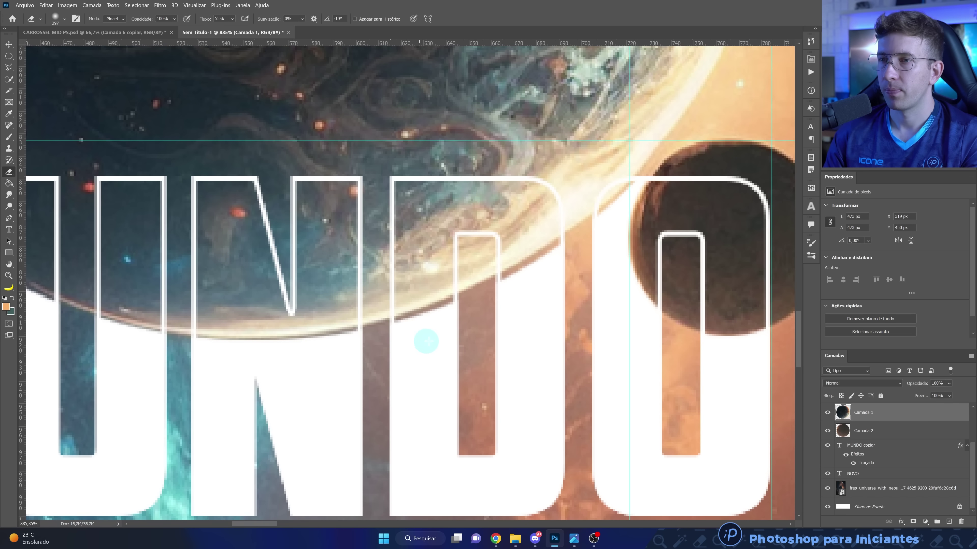
drag(179, 362, 162, 360)
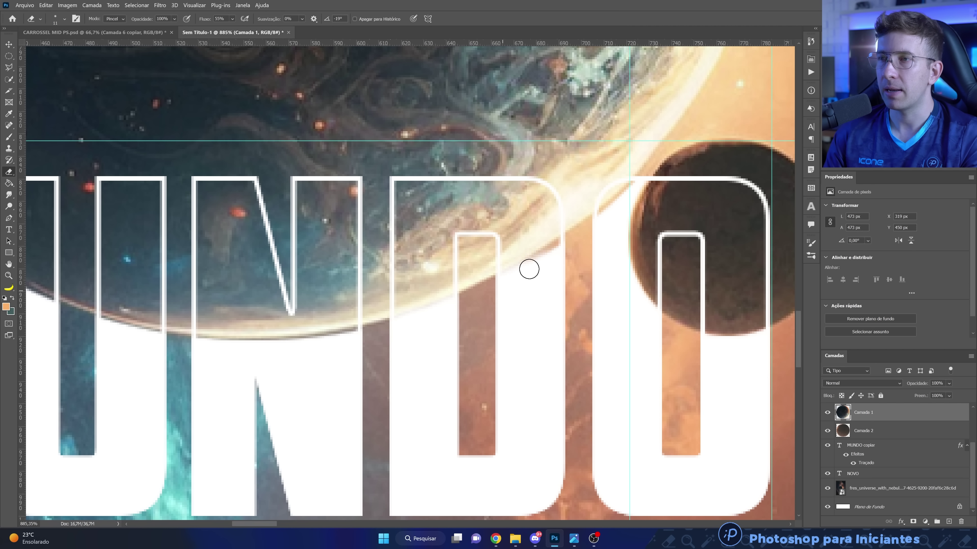
Erase the planet edge over the M and U letters with a roughly 9 px brush.
drag(560, 250, 484, 292)
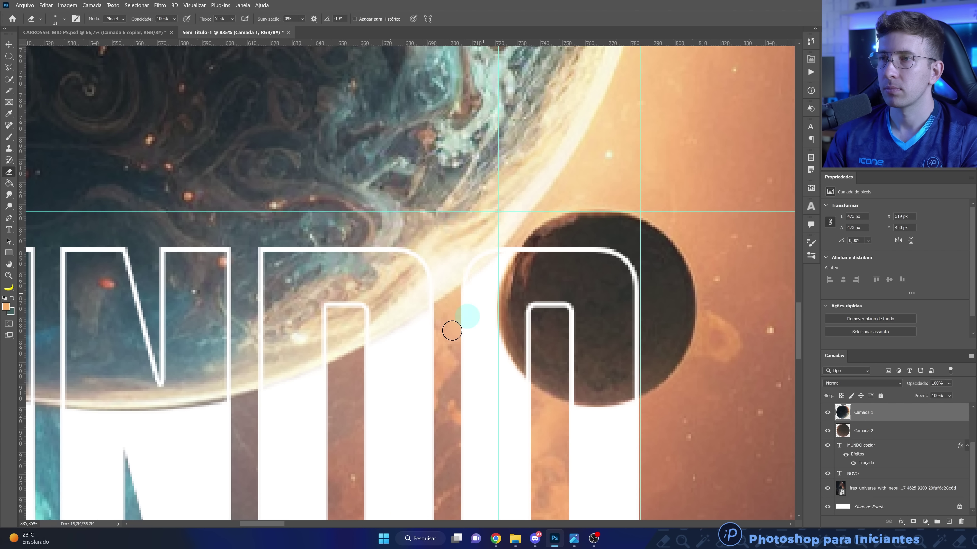
drag(452, 330, 482, 290)
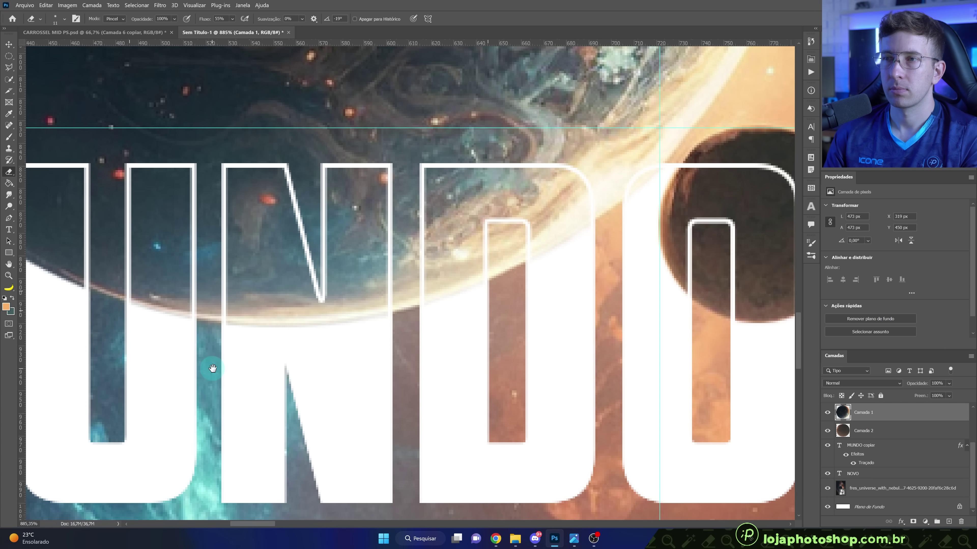
drag(213, 368, 601, 364)
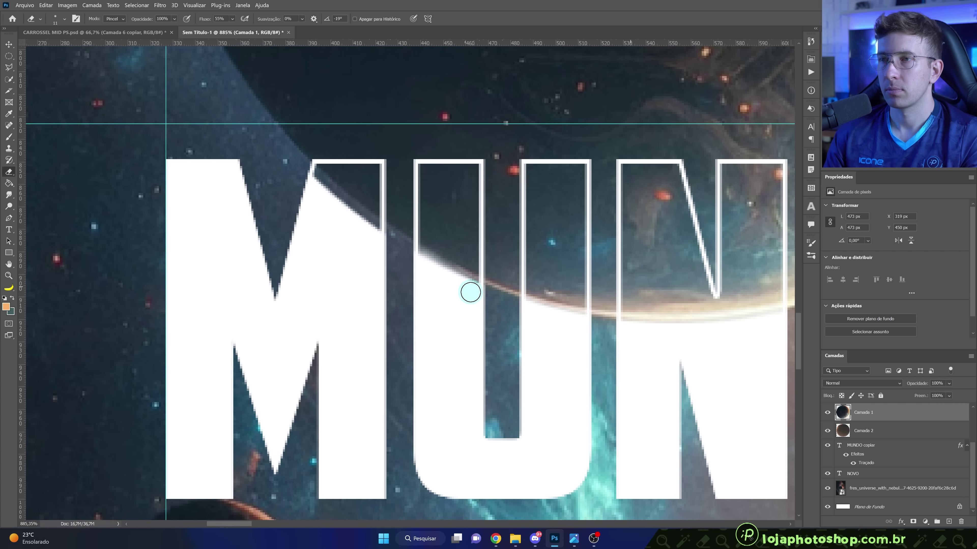
key(bracketleft)
key(bracketleft)
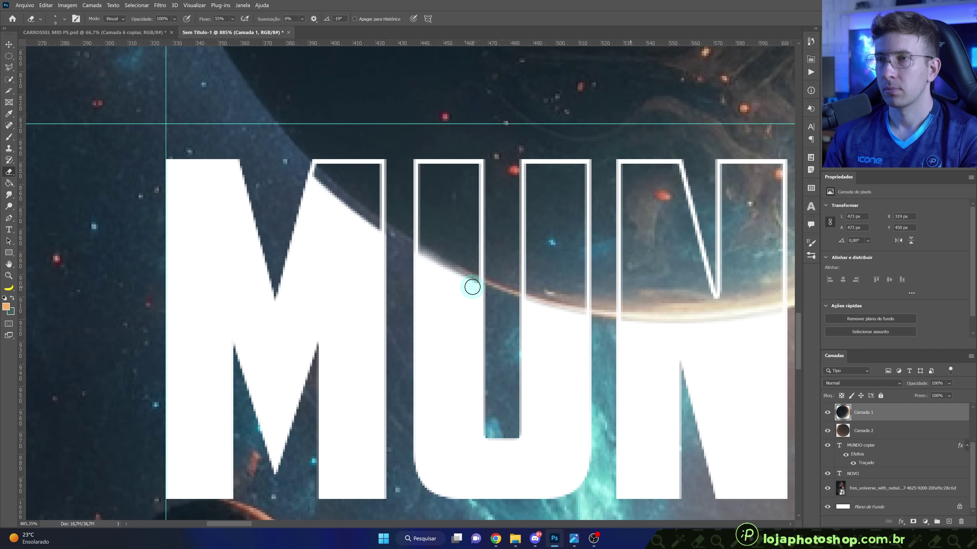
right_click(471, 286)
key(Return)
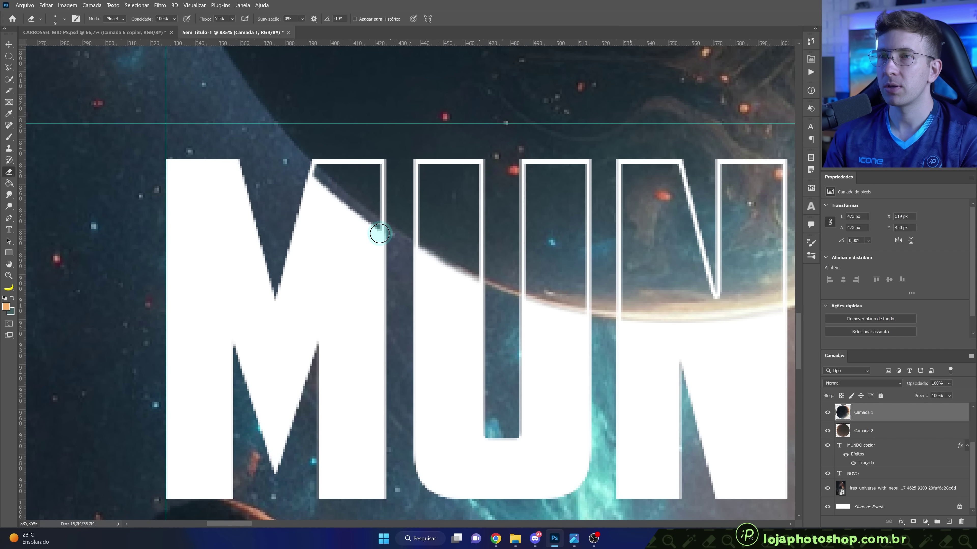
drag(311, 178, 385, 231)
Scroll and pan to show the NOVO headline and the space above it.
scroll(414, 290, down, 5)
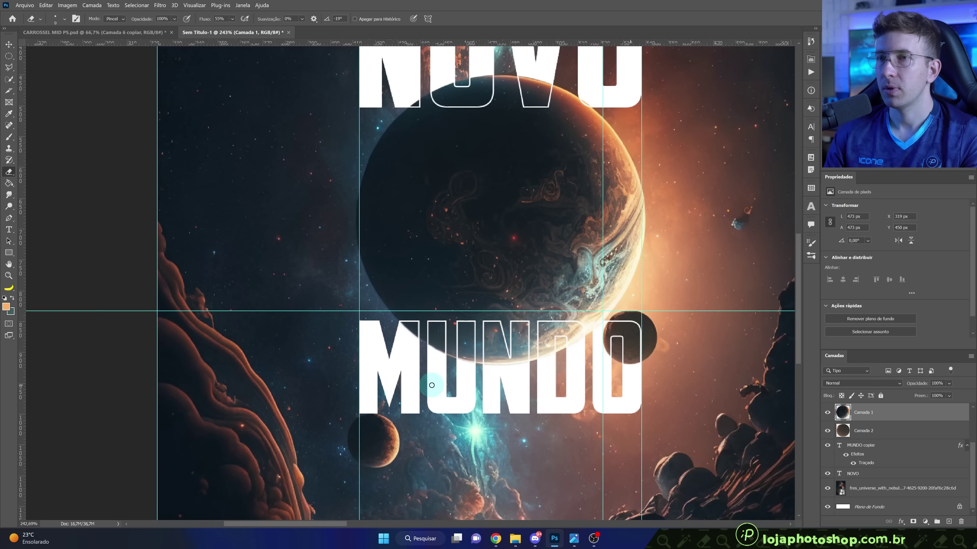
scroll(414, 290, down, 3)
scroll(604, 379, down, 1)
scroll(604, 380, down, 1)
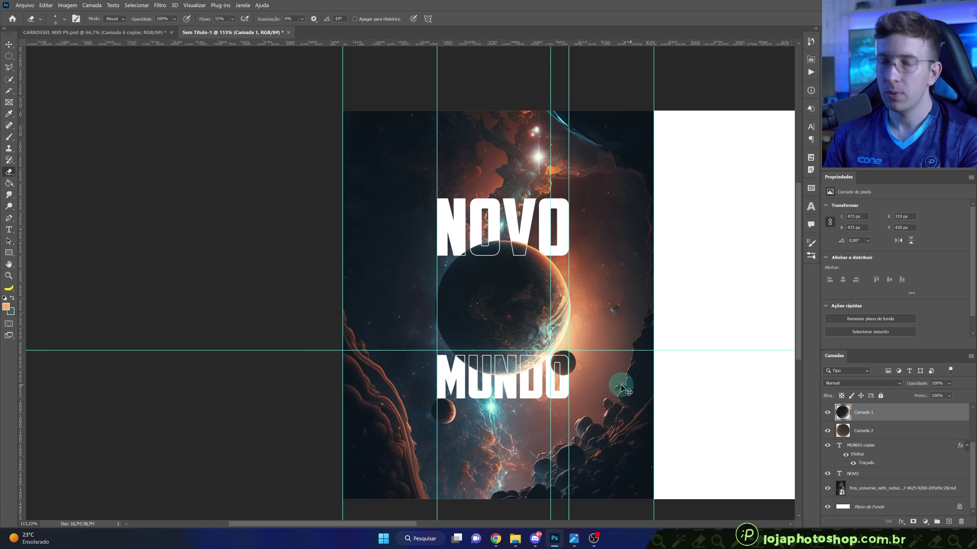
scroll(620, 386, down, 1)
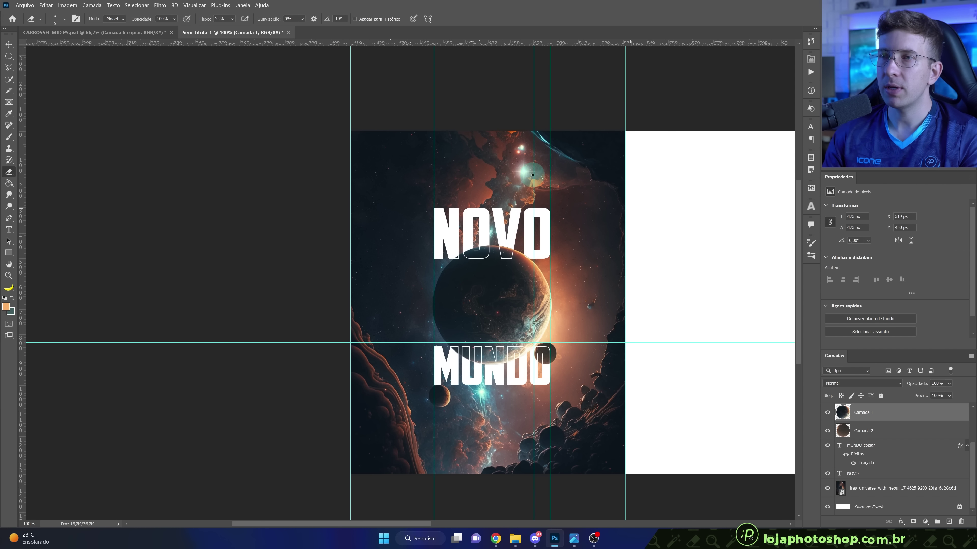
scroll(435, 218, up, 6)
scroll(500, 238, up, 2)
scroll(499, 238, down, 6)
scroll(560, 294, down, 4)
scroll(560, 294, down, 1)
scroll(547, 466, up, 4)
scroll(547, 465, up, 3)
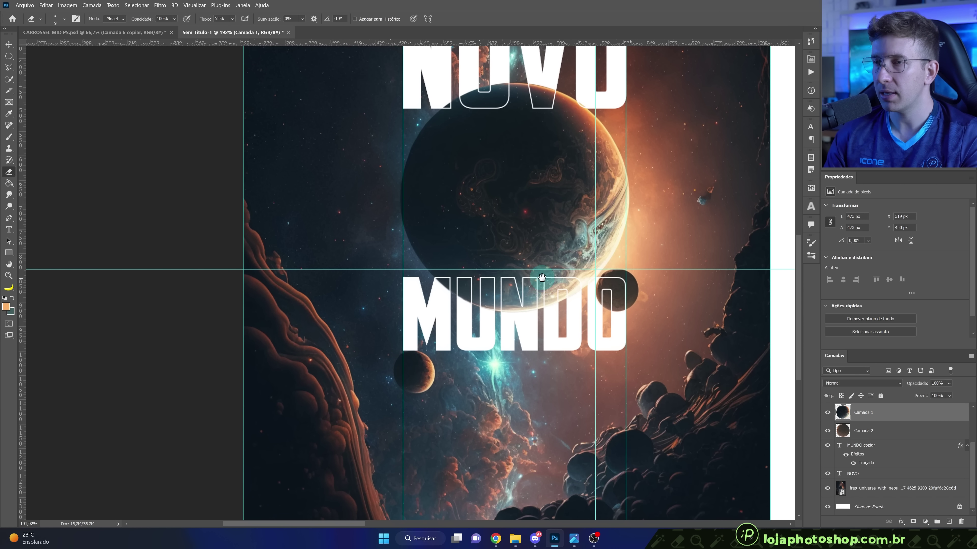
drag(531, 291, 449, 462)
drag(421, 233, 414, 353)
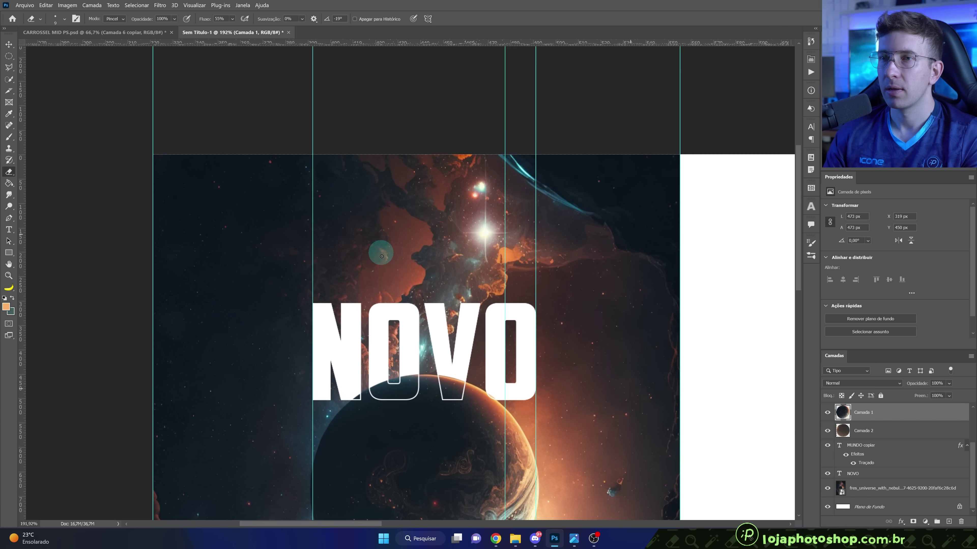
scroll(381, 252, up, 1)
Add a new top text line 'A DESCOBERTA DE UM' above the NOVO headline.
click(8, 229)
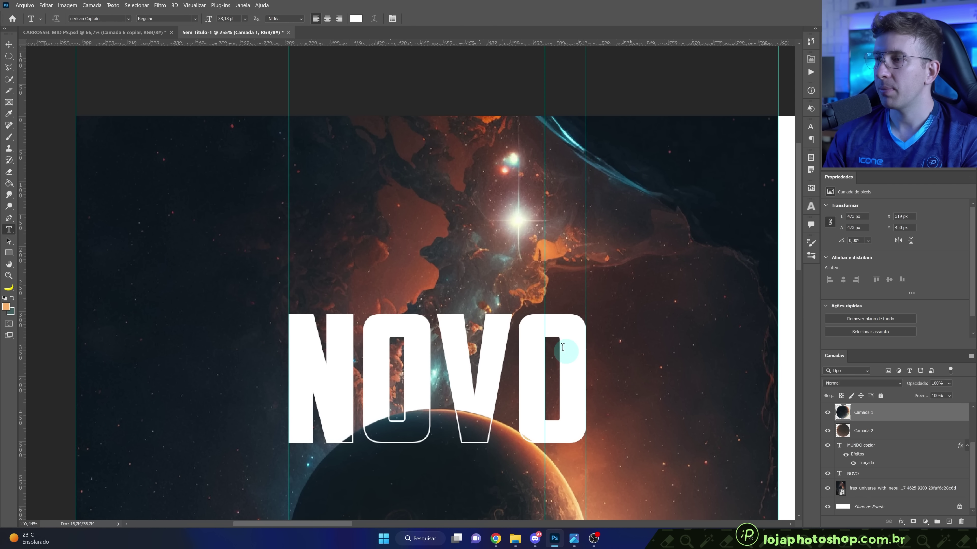
scroll(919, 457, up, 2)
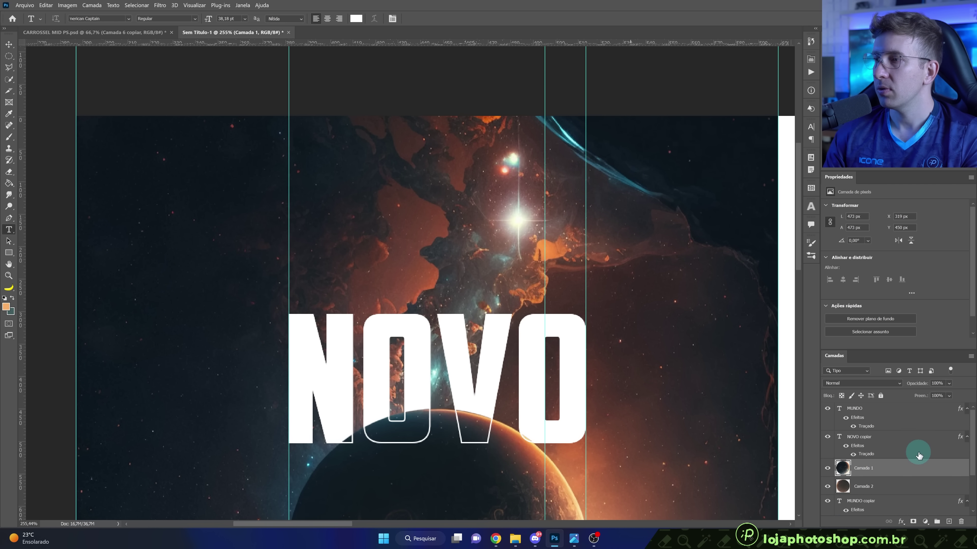
click(910, 424)
click(343, 262)
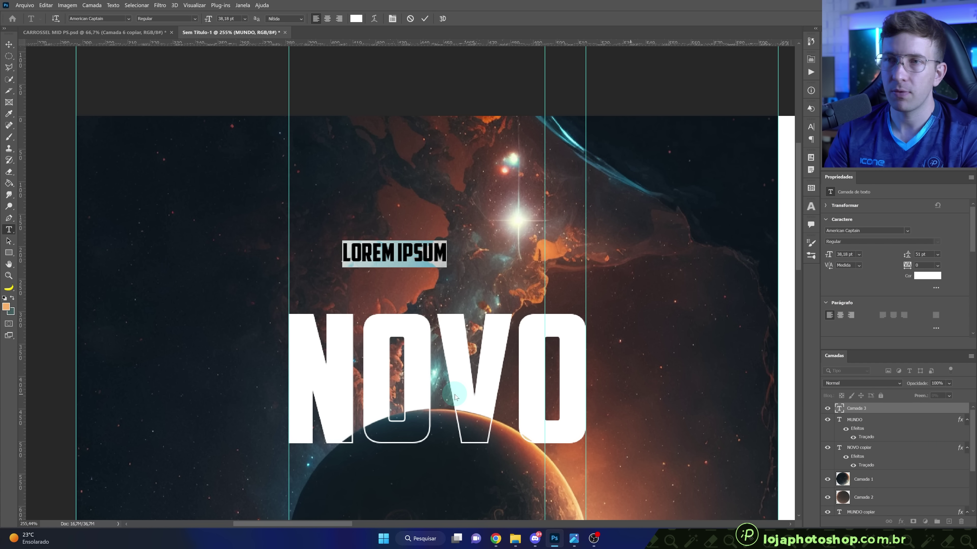
text(A DESCOBERTA)
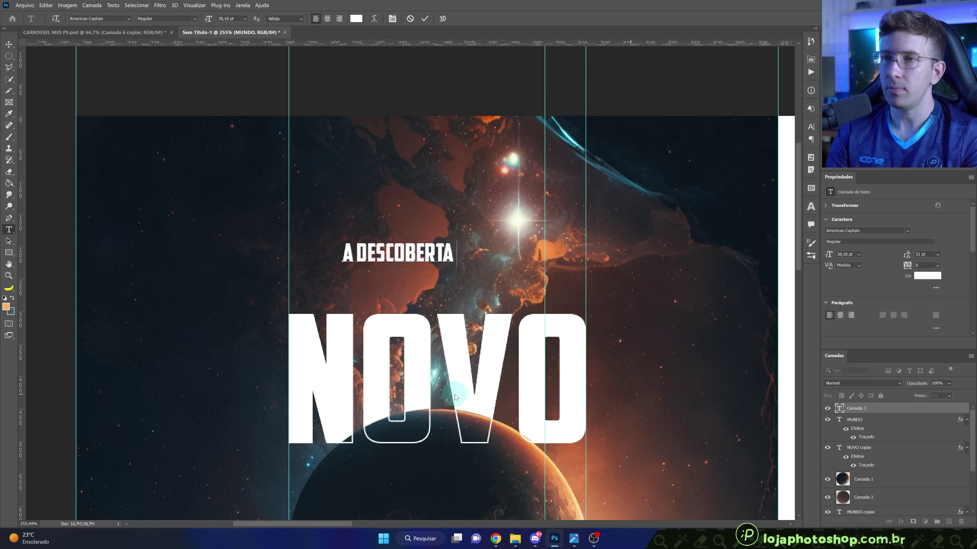
text( DE UM)
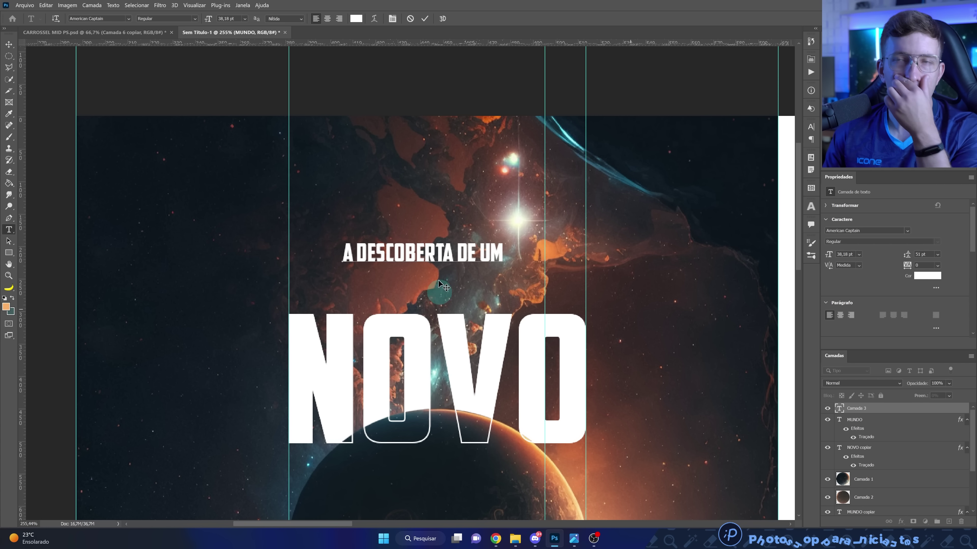
click(424, 18)
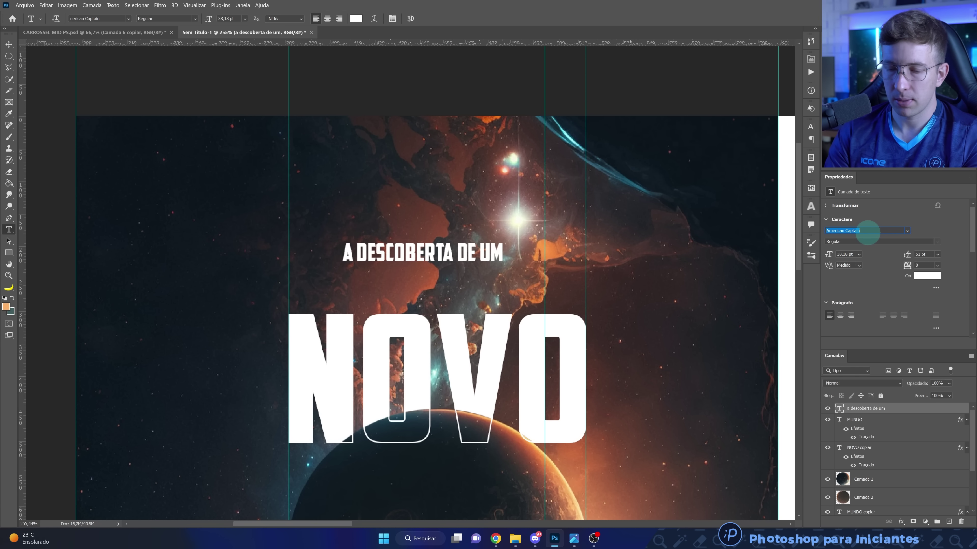
Set the tagline to Bebas Neue Regular and position it just above NOVO, aligned left.
text(bebas)
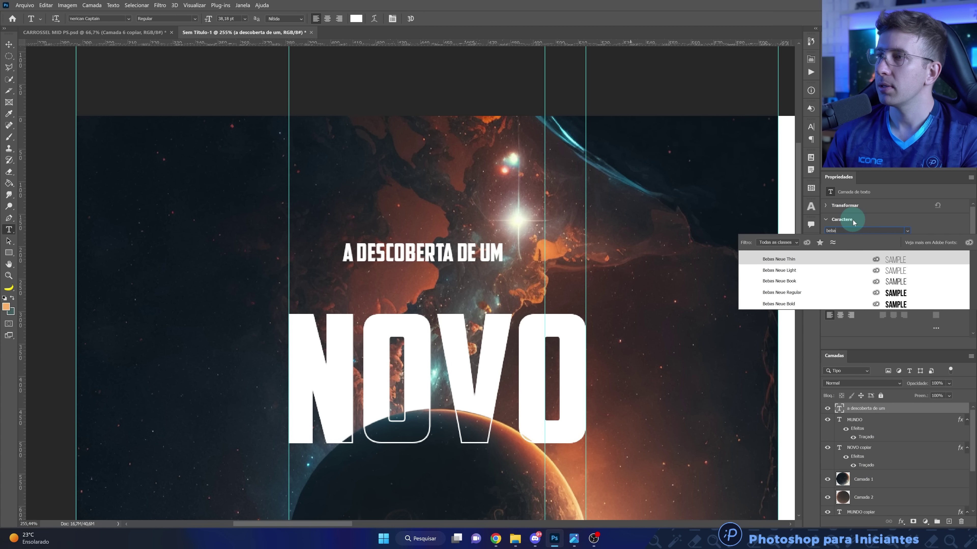
key(Down)
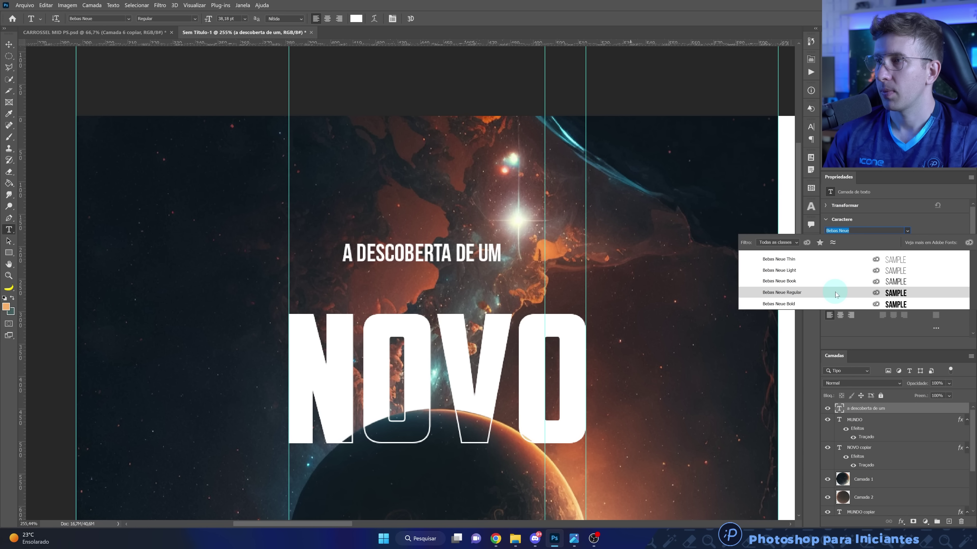
click(836, 300)
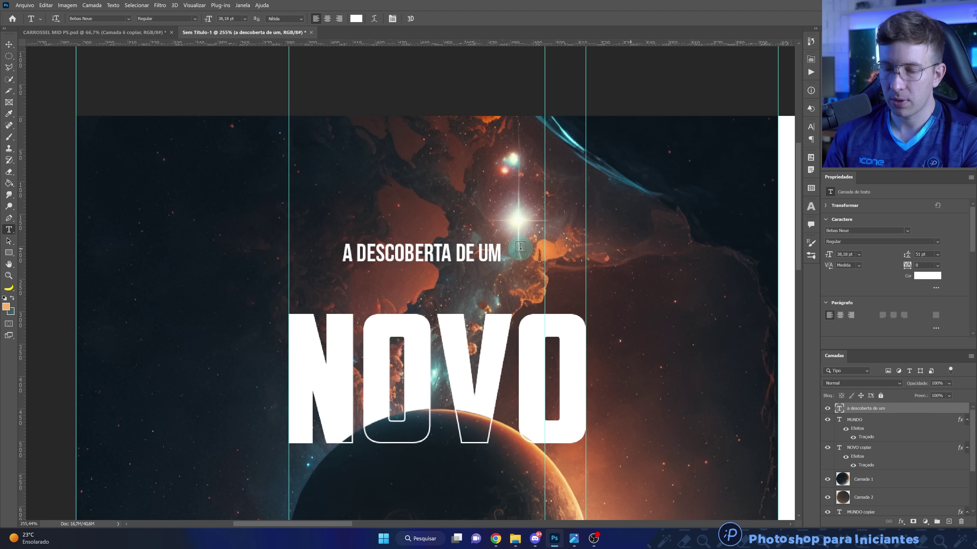
key(v)
drag(451, 253, 399, 302)
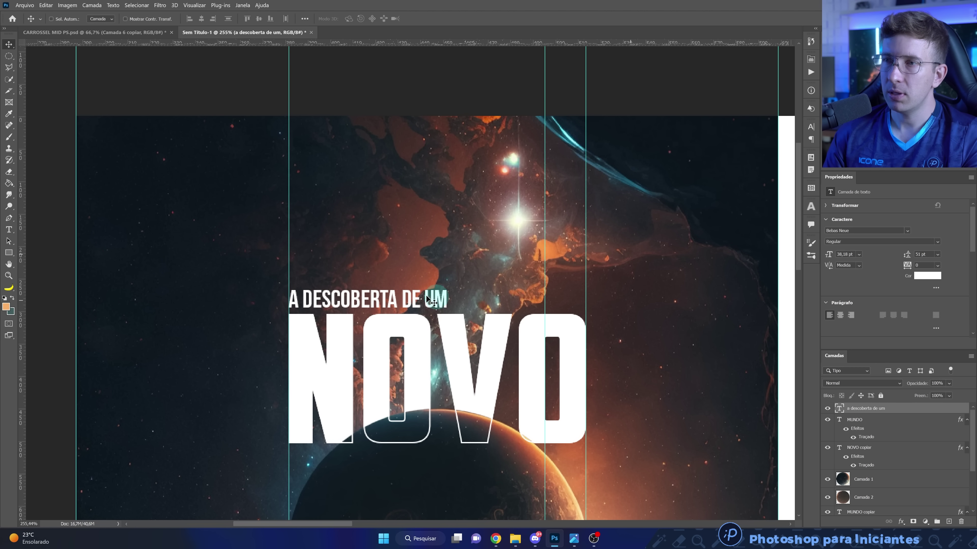
drag(562, 299, 562, 296)
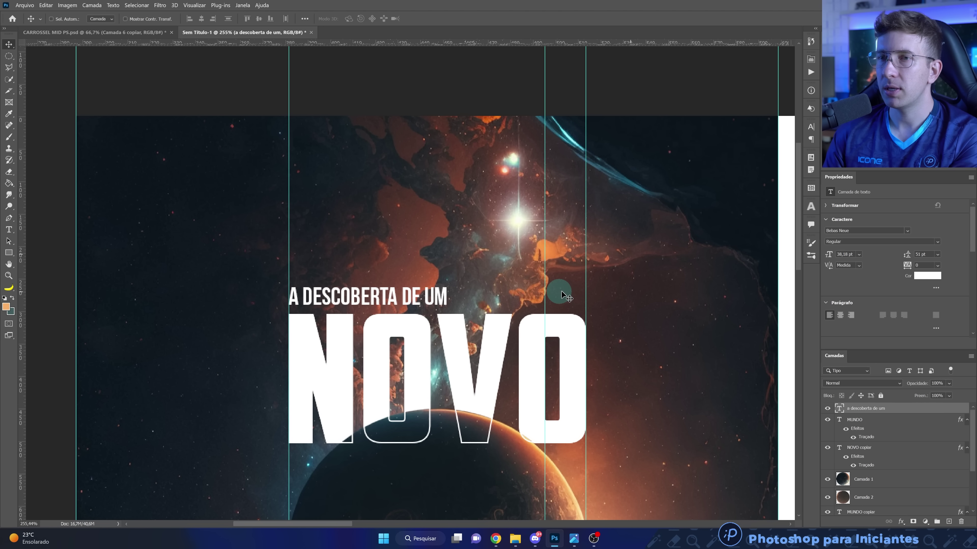
Widen the tagline's tracking to about 300 so it spans NOVO.
click(905, 267)
key(Return)
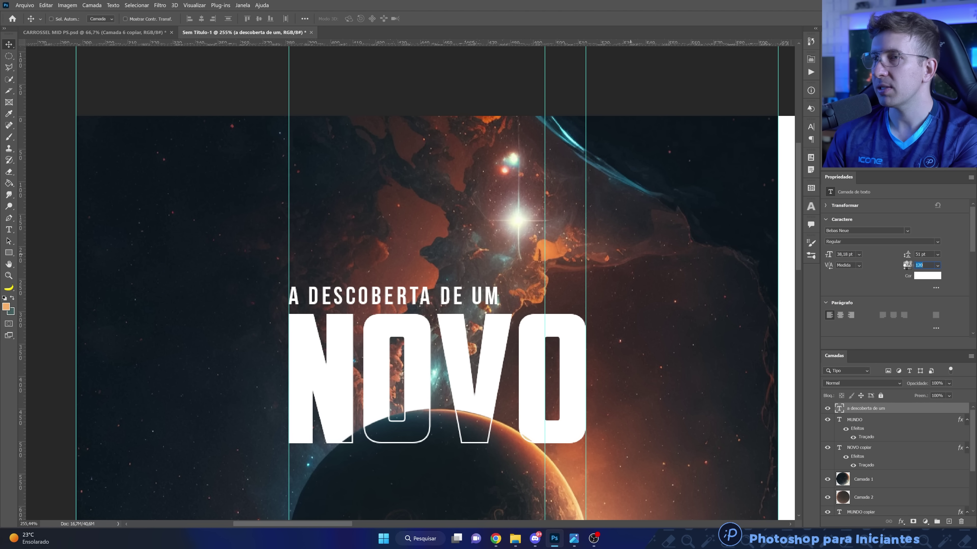
text(380)
key(Return)
click(584, 299)
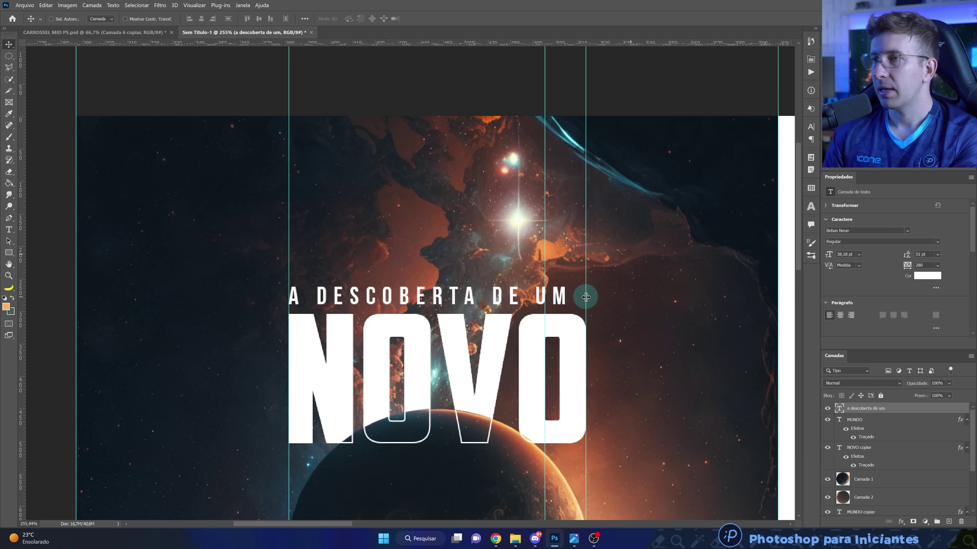
click(912, 276)
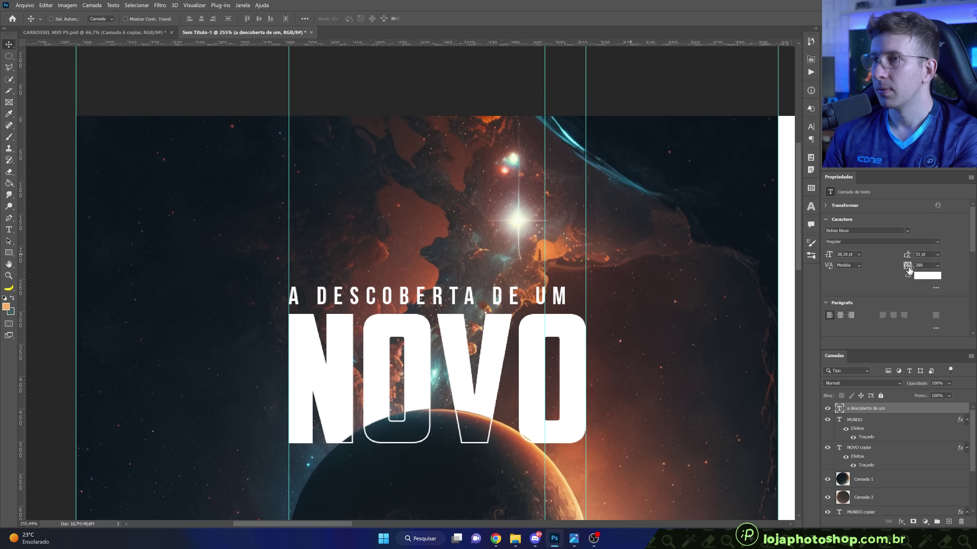
drag(908, 269, 840, 185)
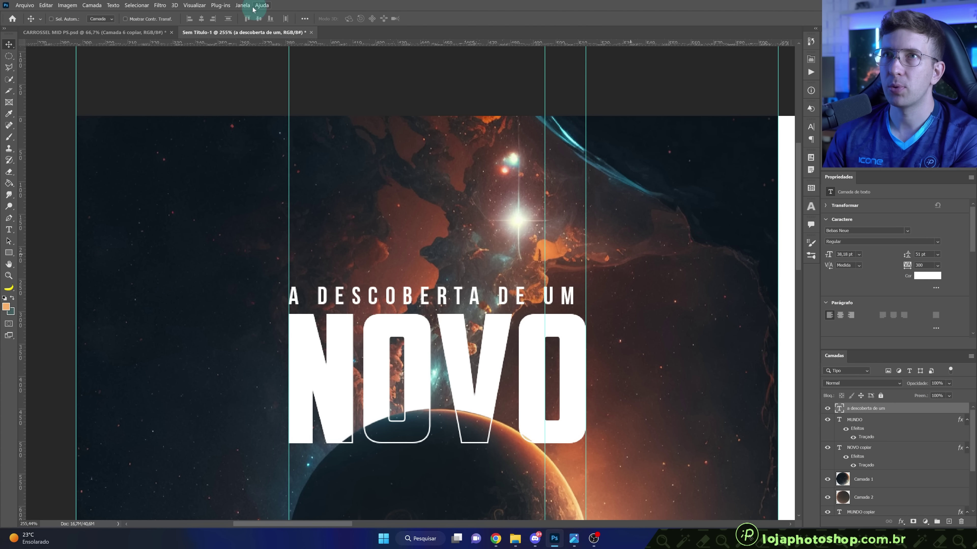
Dismiss the panel list and pan back to the NOVO MUNDO panel.
click(242, 5)
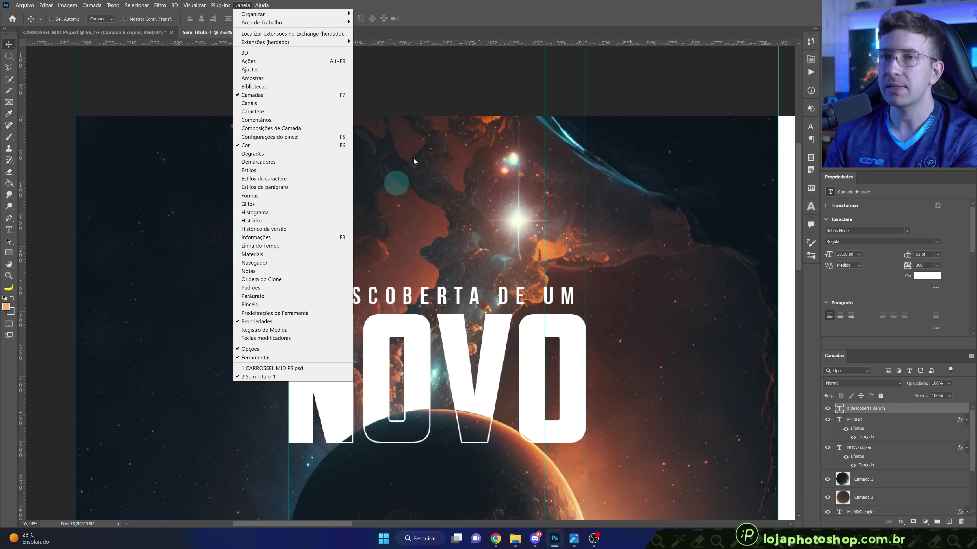
key(Escape)
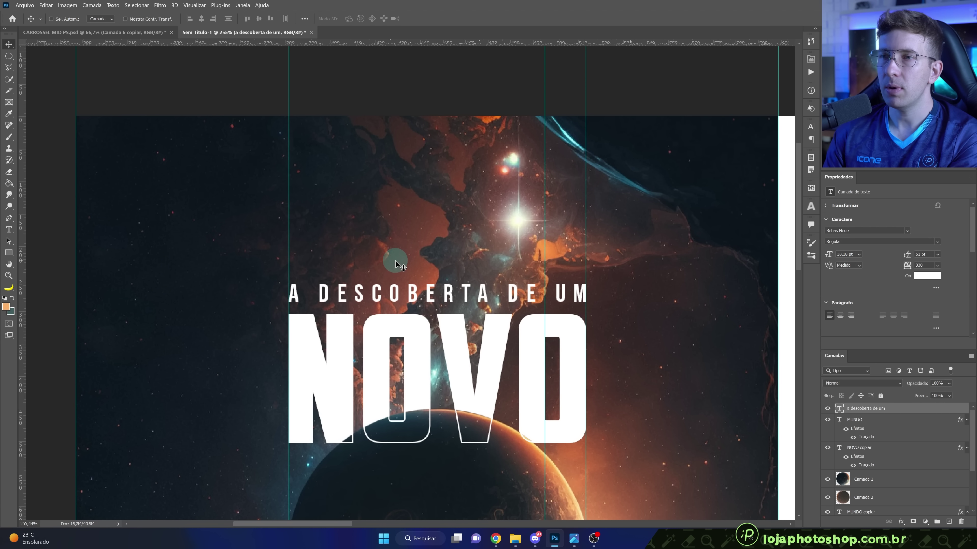
scroll(418, 297, down, 3)
scroll(419, 301, down, 3)
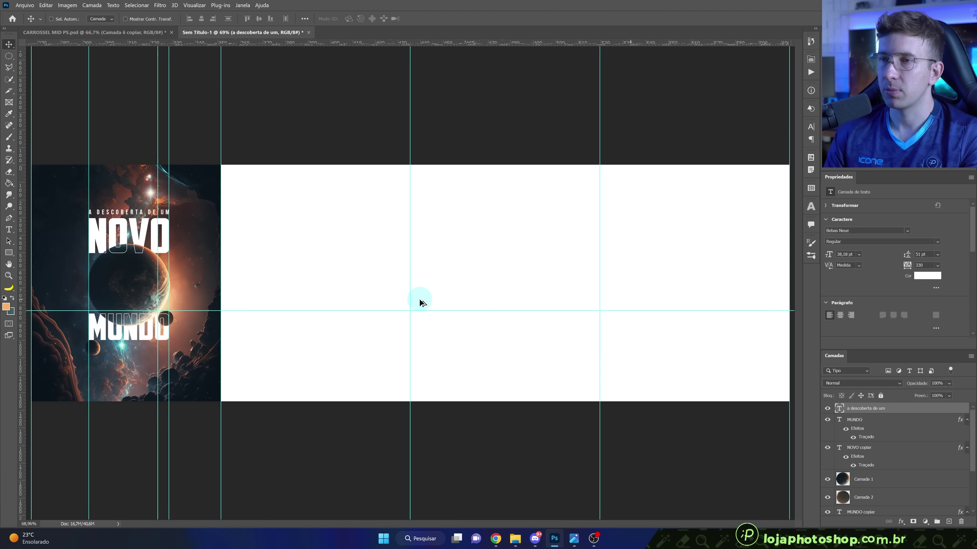
scroll(419, 301, up, 3)
drag(163, 369, 314, 372)
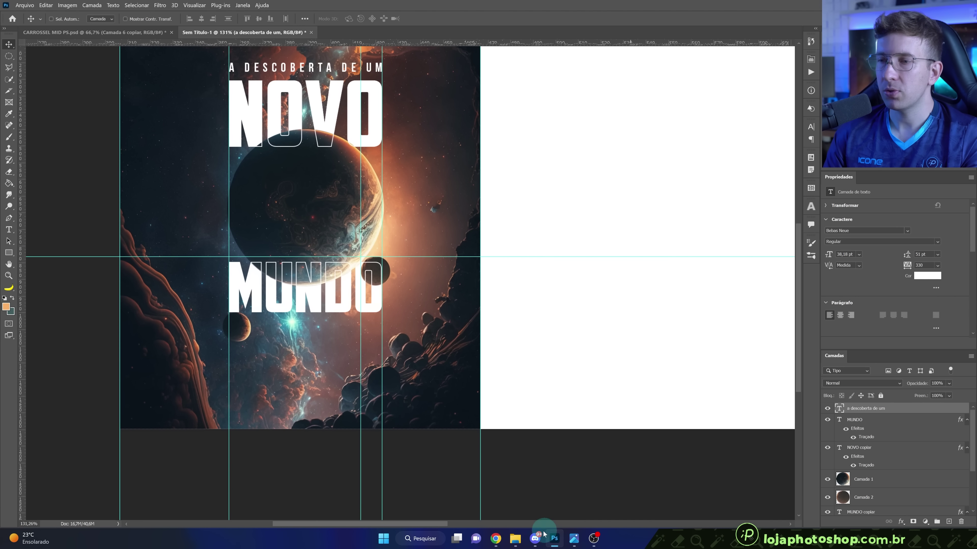
Drag Logo Nasa Vazado PNG from the project folder onto the poster.
click(514, 538)
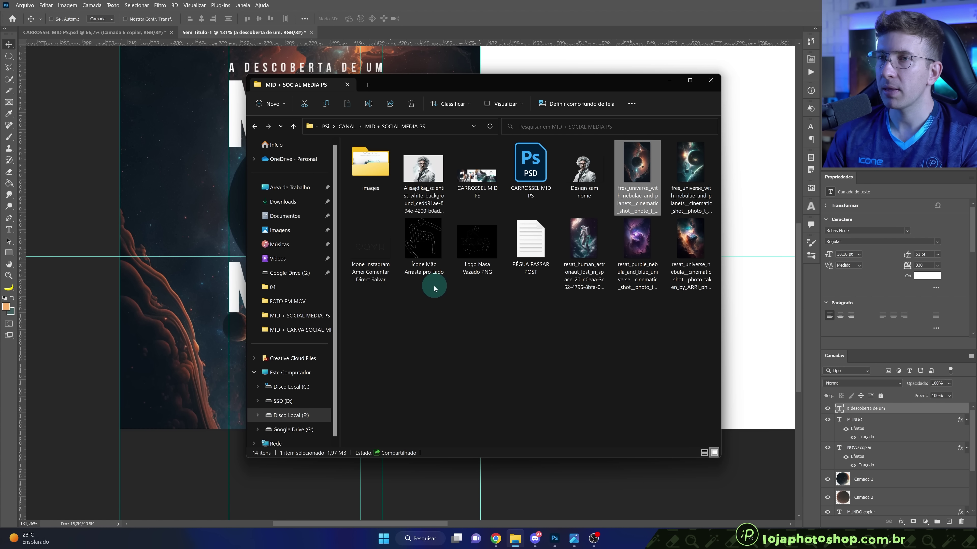
click(486, 271)
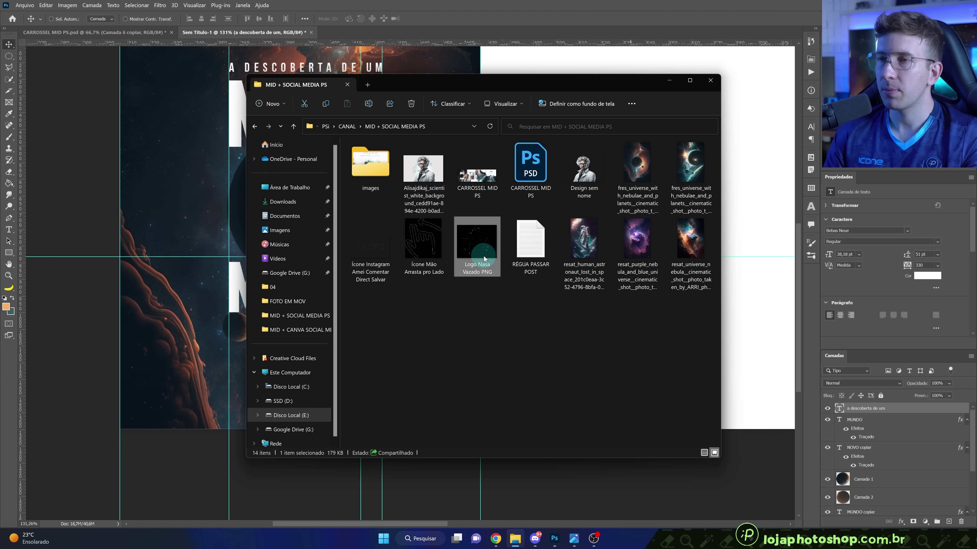
mouse_move(476, 248)
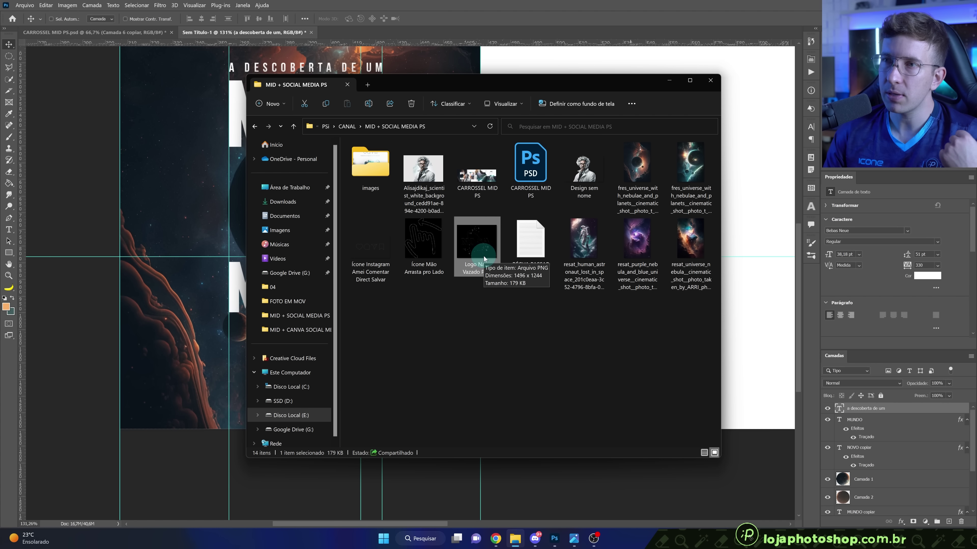
mouse_move(484, 259)
mouse_down()
mouse_move(345, 306)
mouse_move(181, 328)
mouse_up()
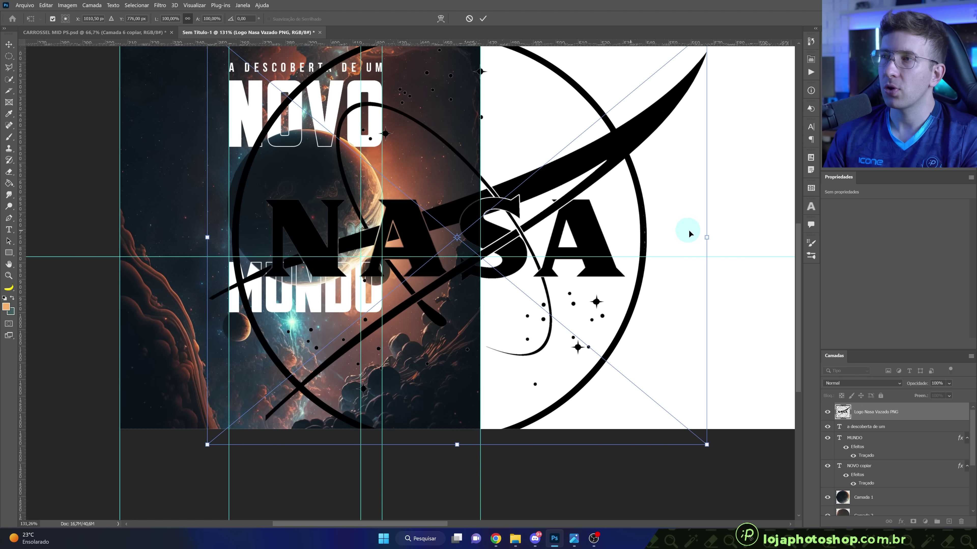
Scale the NASA logo to about 9%, place it below MUNDO and commit.
mouse_move(706, 235)
mouse_down()
mouse_move(474, 232)
mouse_move(304, 364)
mouse_up()
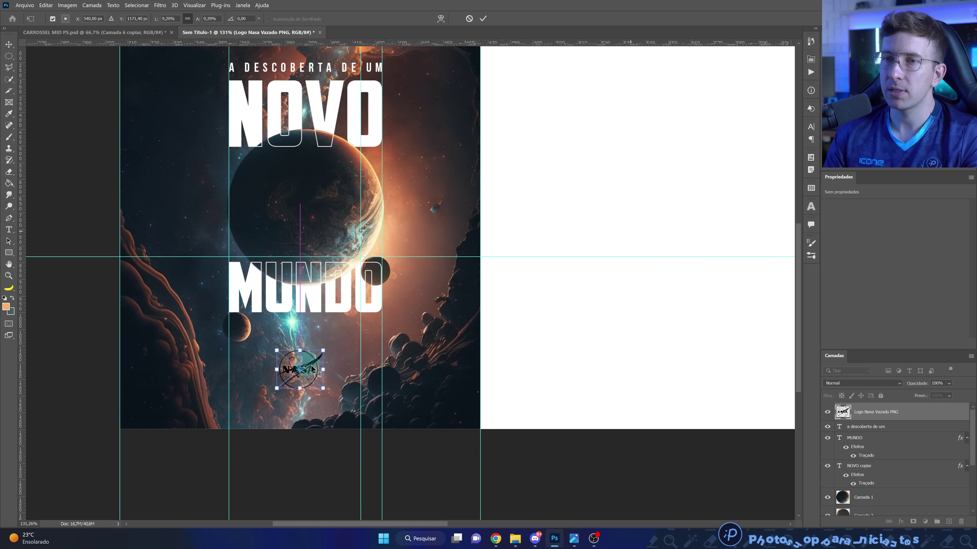
alt+scroll(389, 396, down, 4)
alt+scroll(335, 387, up, 2)
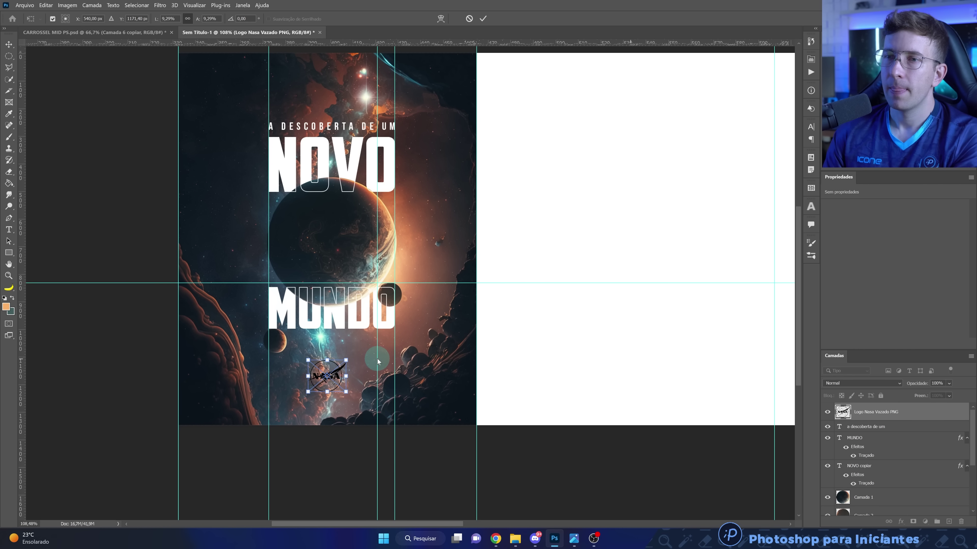
drag(341, 376, 342, 374)
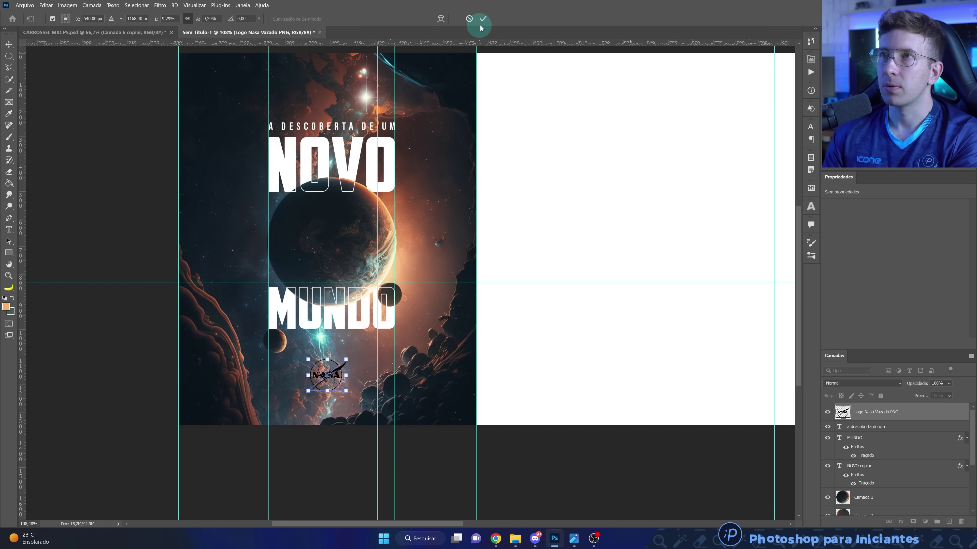
click(914, 418)
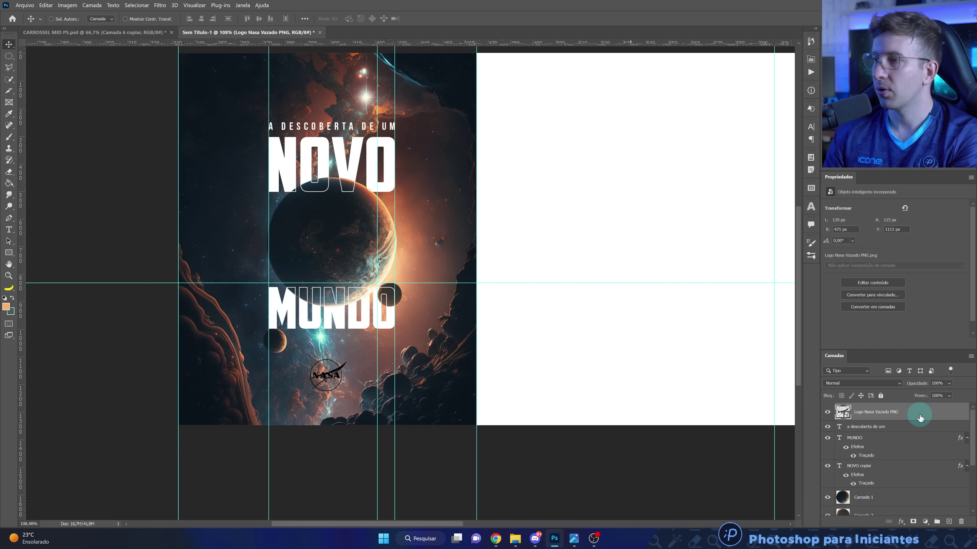
Give the NASA logo layer a white Color Overlay effect.
double_click(920, 417)
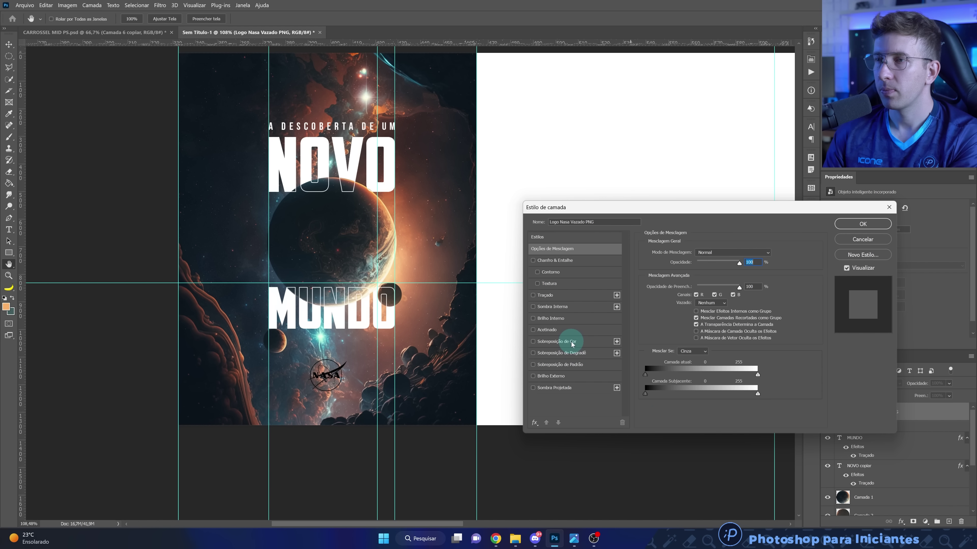
click(572, 344)
click(777, 258)
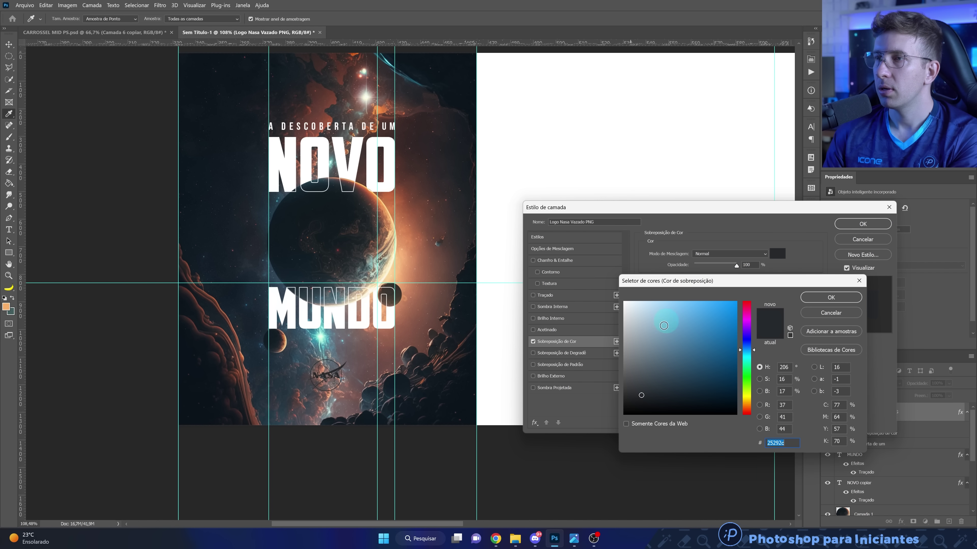
drag(646, 397, 591, 280)
click(833, 298)
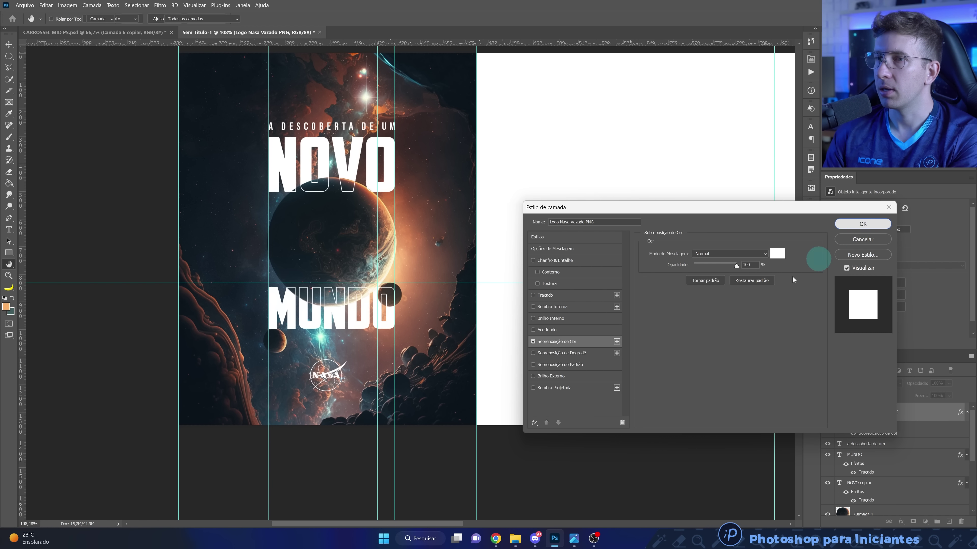
click(863, 224)
Remove the extra vertical guide from the first panel and select the fres_universe layer.
scroll(157, 322, up, 3)
drag(285, 303, 359, 304)
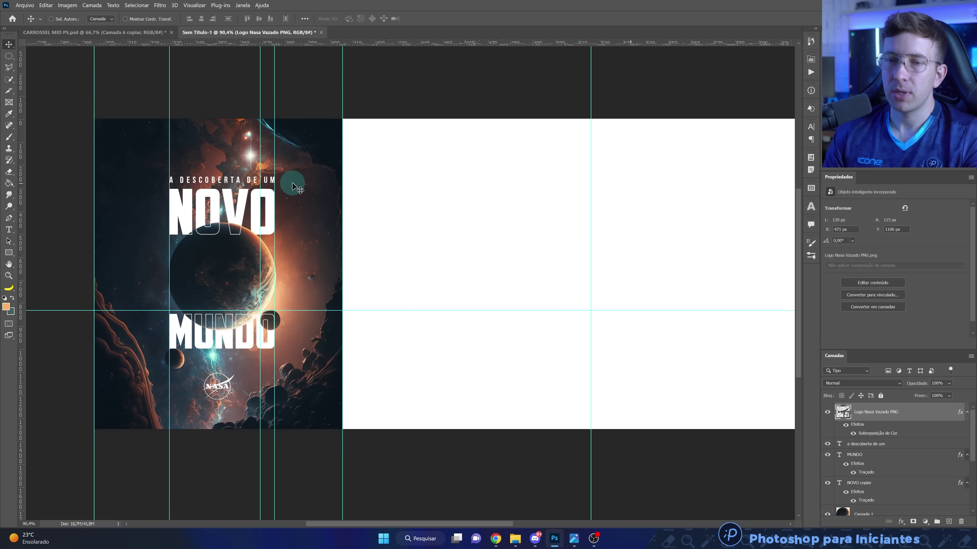
drag(259, 150, 23, 150)
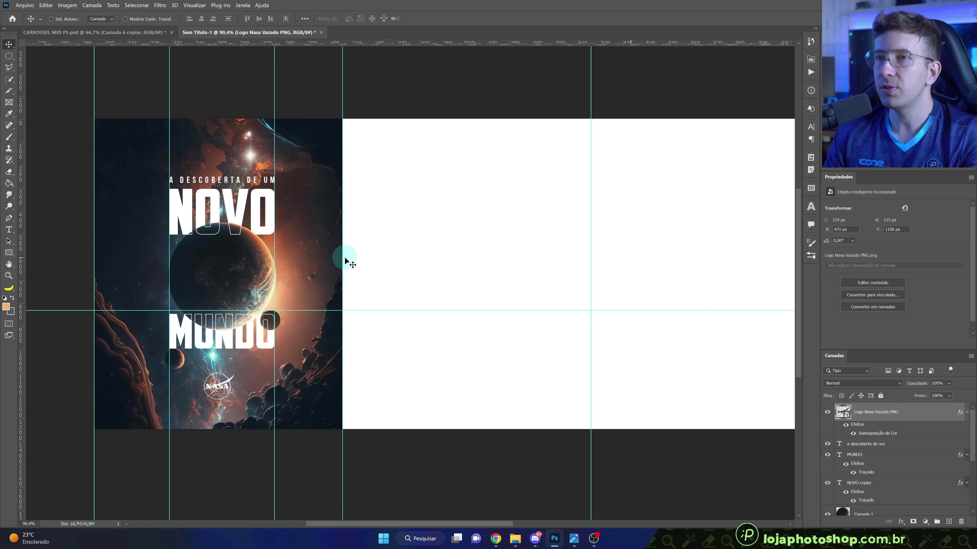
scroll(908, 475, down, 5)
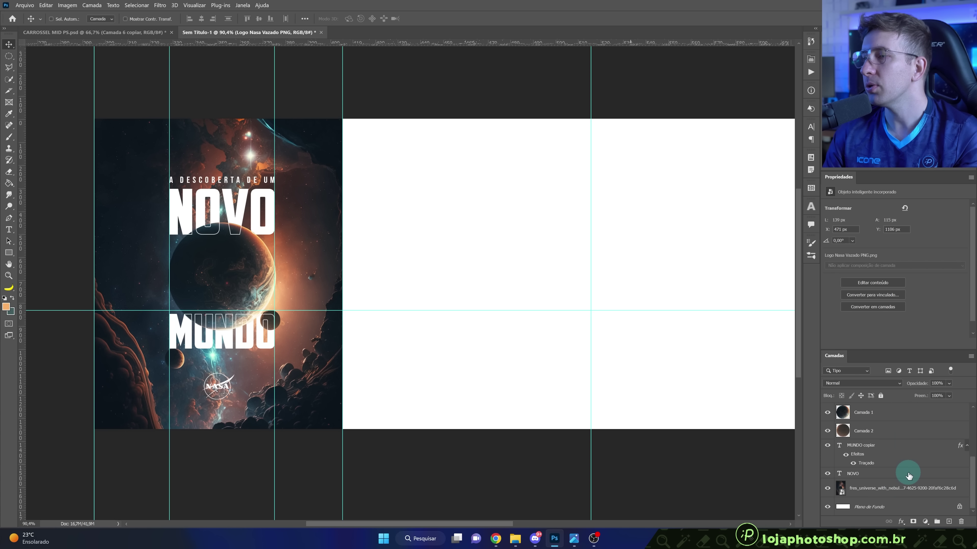
click(881, 488)
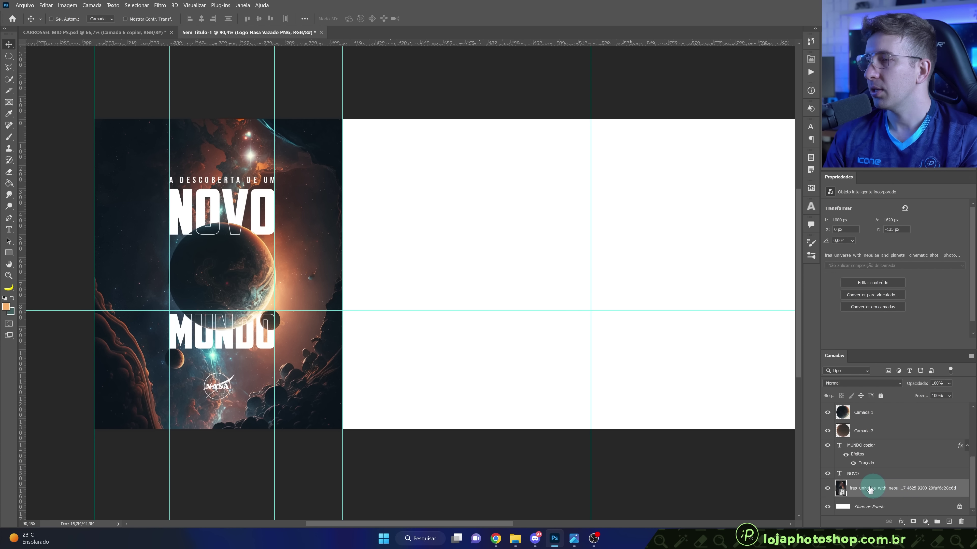
Add a drop shadow to the nebula background at 75% opacity with 250 px spread.
double_click(961, 487)
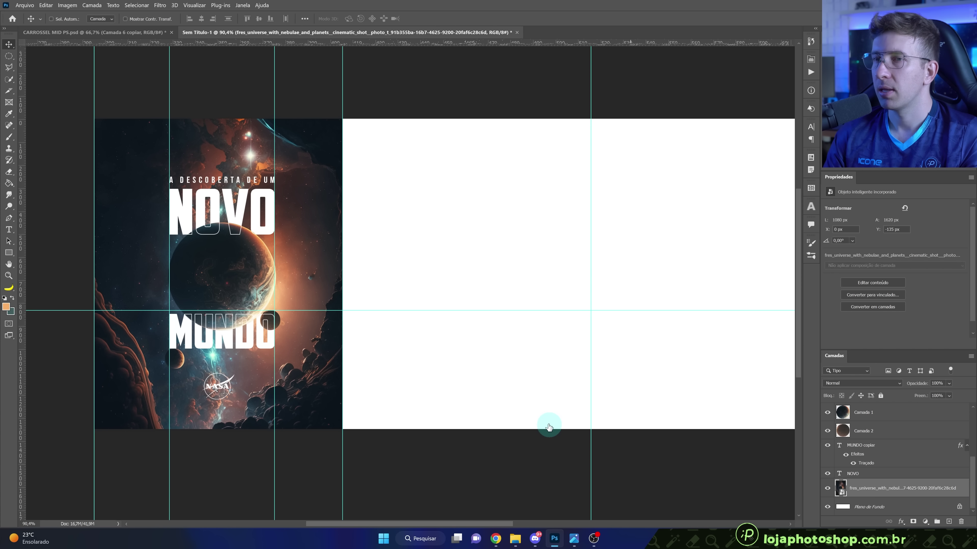
click(554, 389)
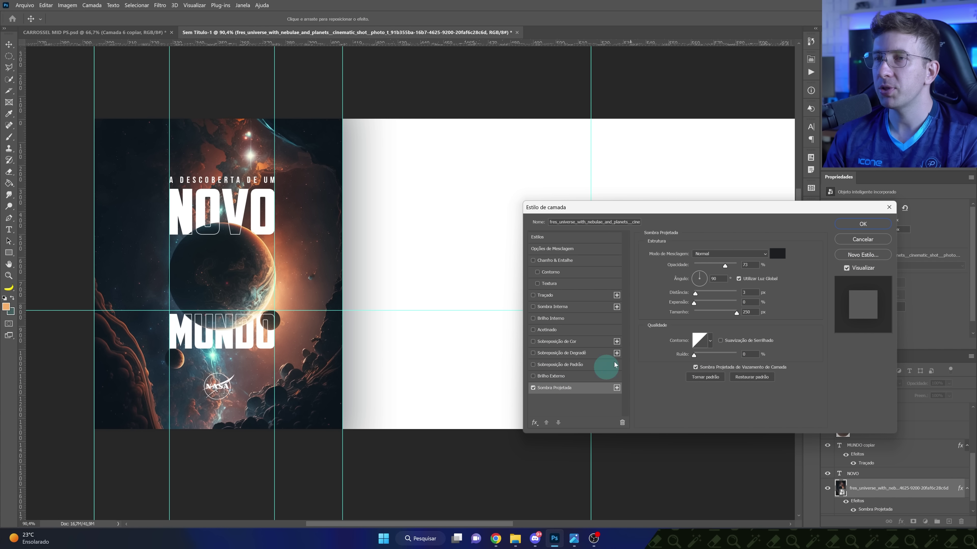
mouse_move(725, 265)
mouse_down()
mouse_move(736, 266)
mouse_move(723, 262)
mouse_up()
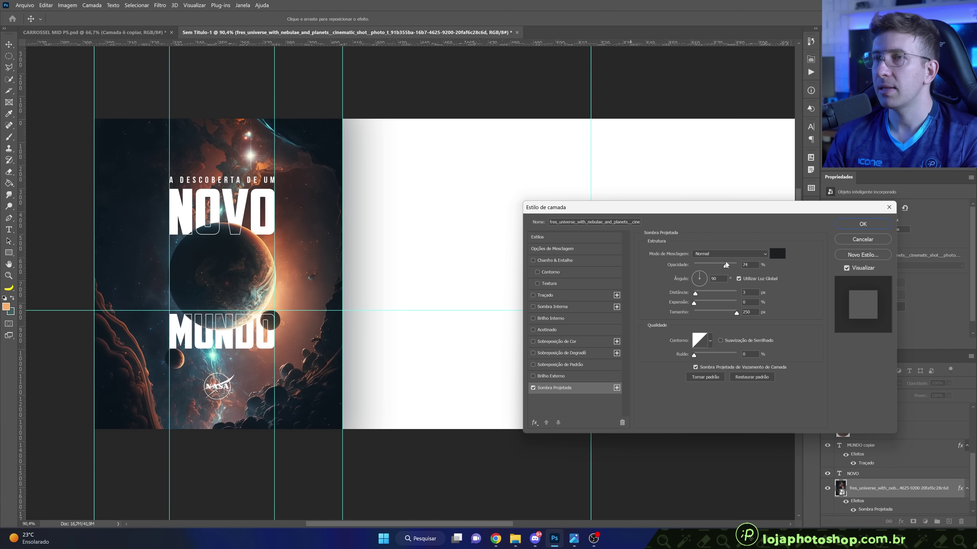
click(726, 265)
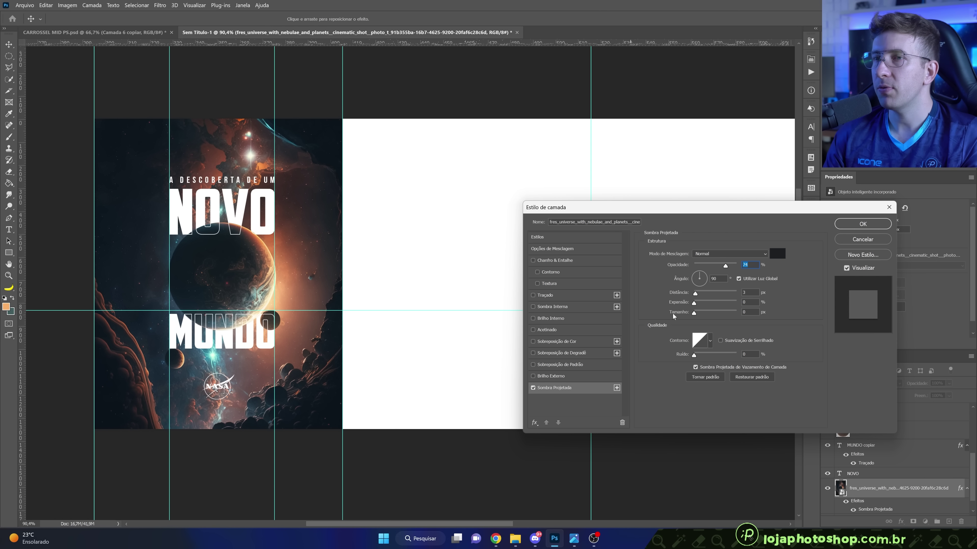
drag(713, 313, 754, 306)
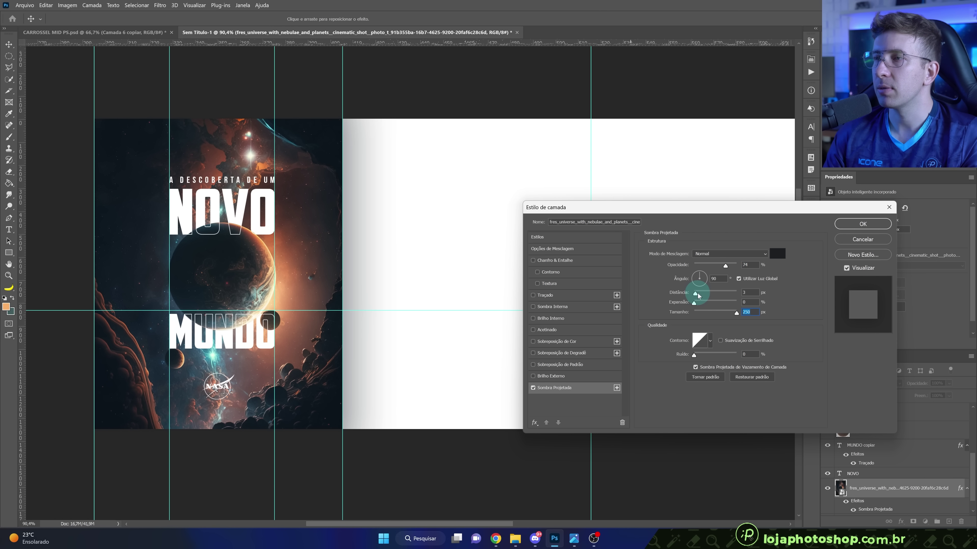
click(424, 302)
click(366, 253)
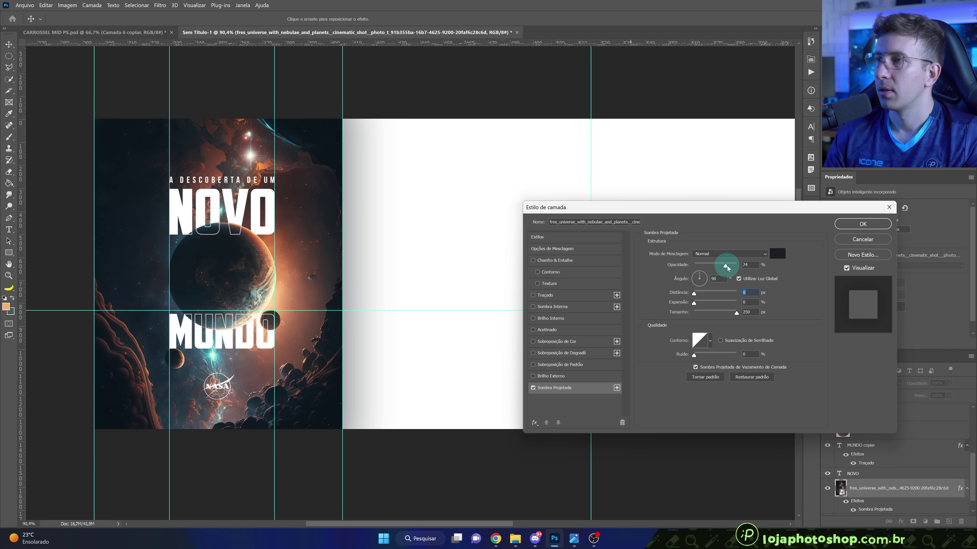
Sample a dark blue-black shadow colour from the artwork and apply the layer style.
click(725, 266)
click(777, 254)
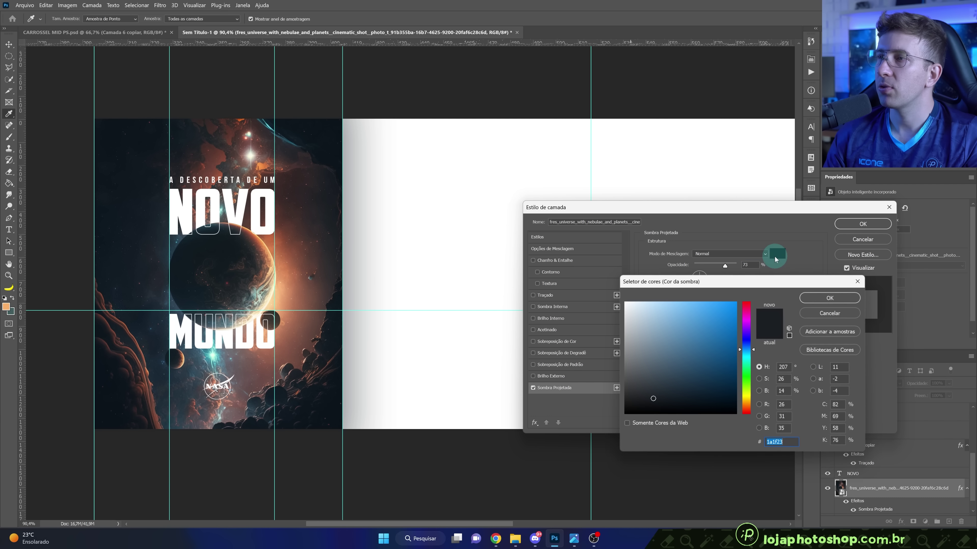
click(321, 136)
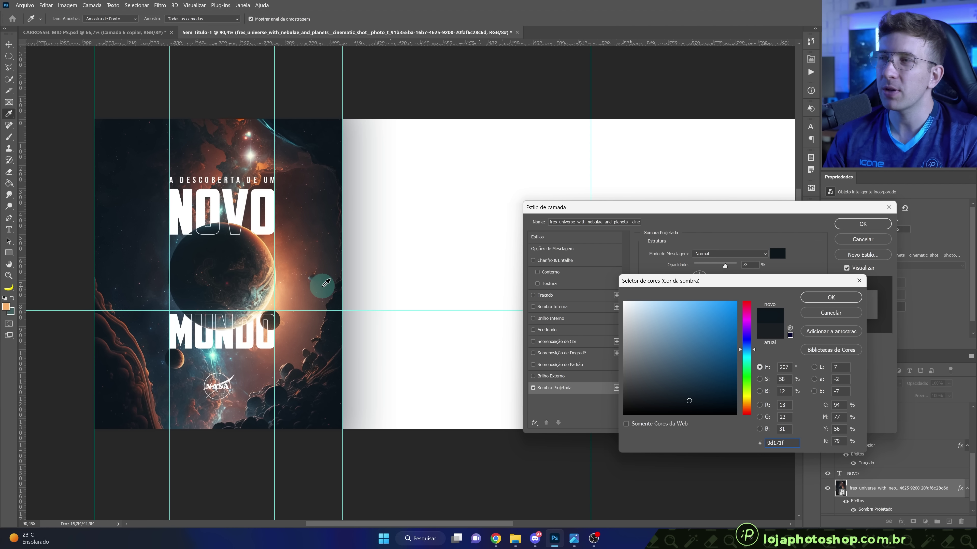
click(831, 298)
click(862, 224)
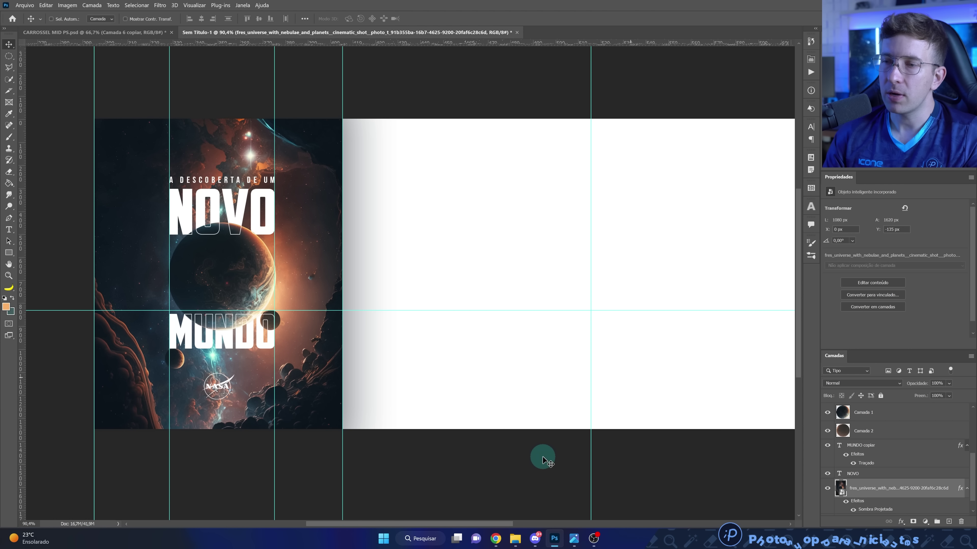
mouse_move(515, 539)
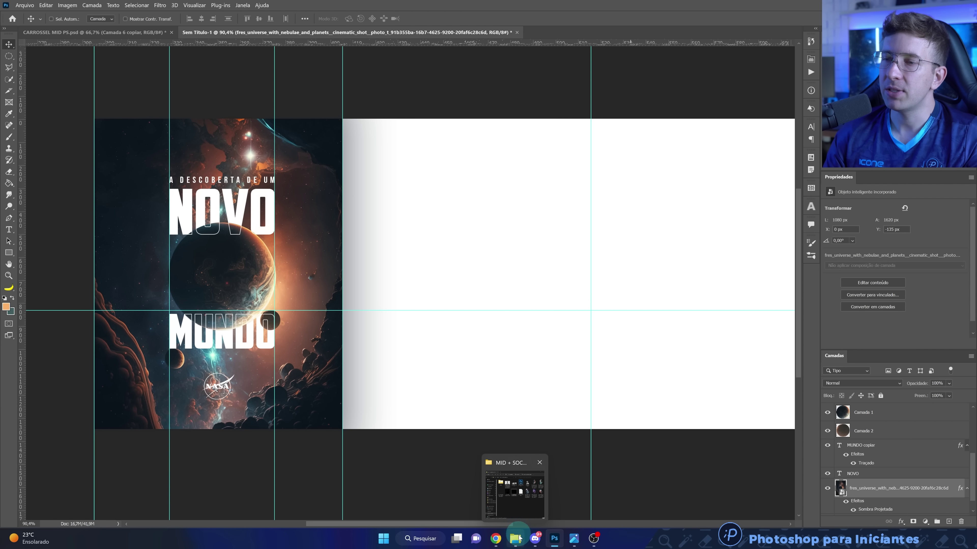
Preview the first scientist image from the project folder in Photos.
click(521, 505)
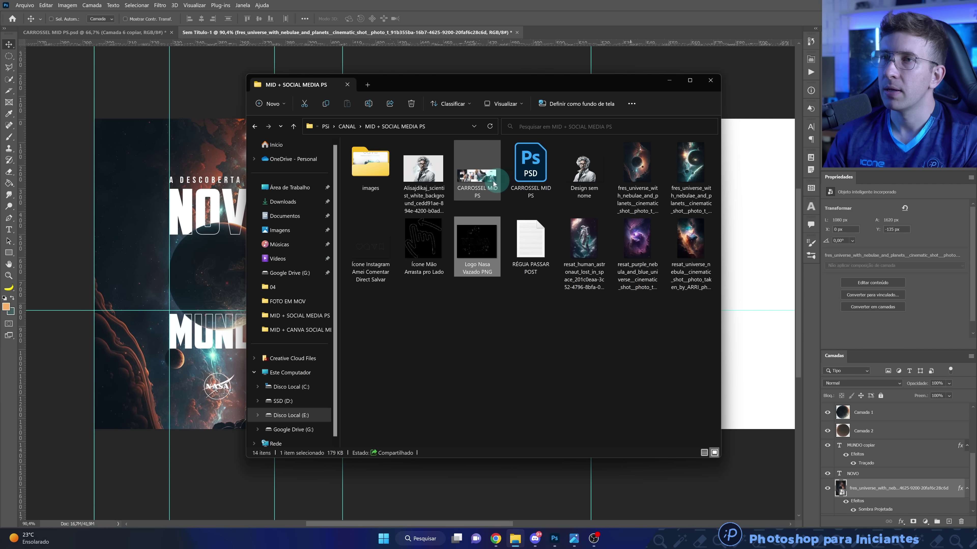
double_click(425, 169)
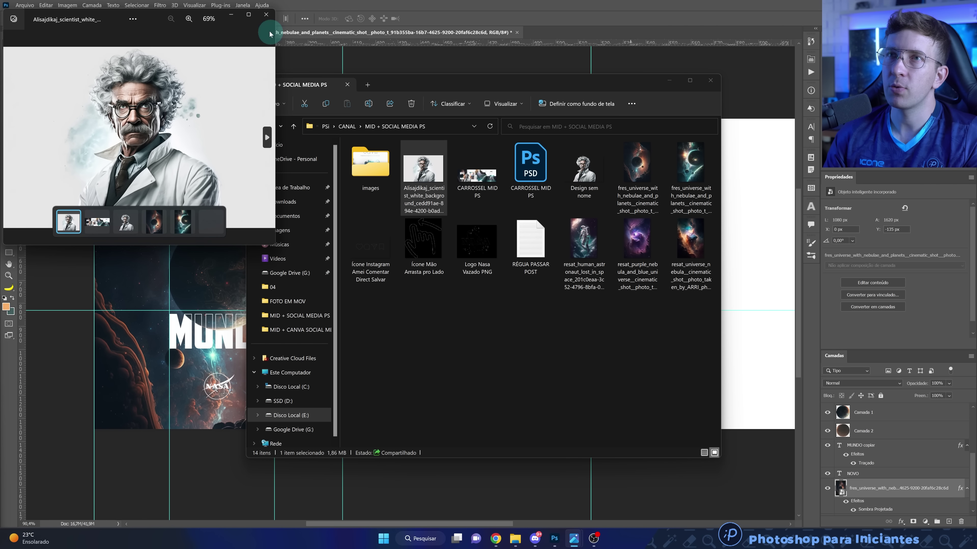
click(266, 15)
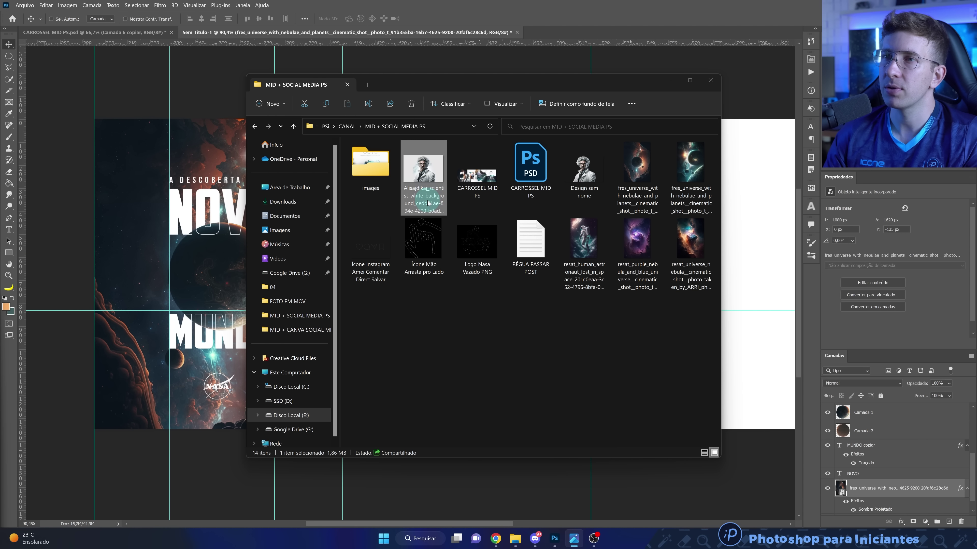
Preview Design sem nome.png full screen, then drag it onto the second panel.
click(584, 177)
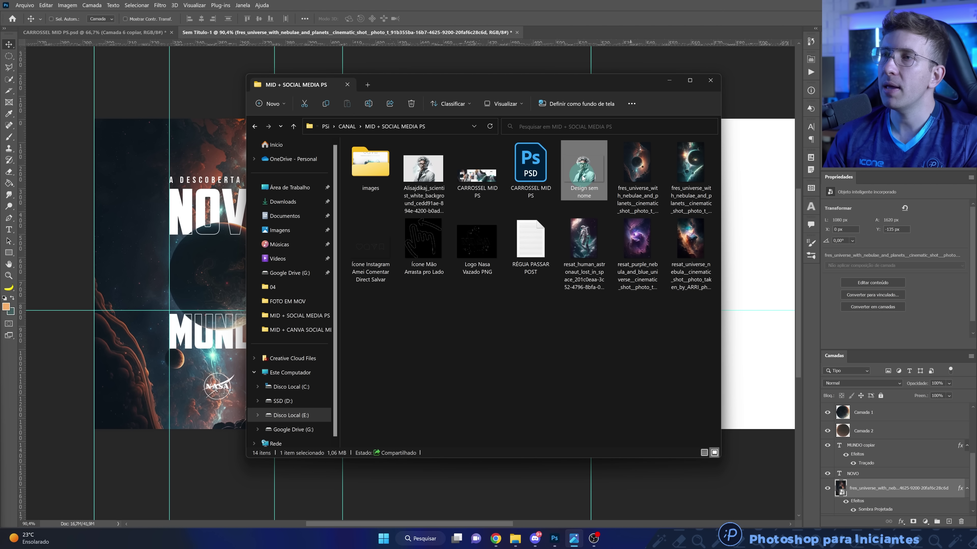
double_click(583, 178)
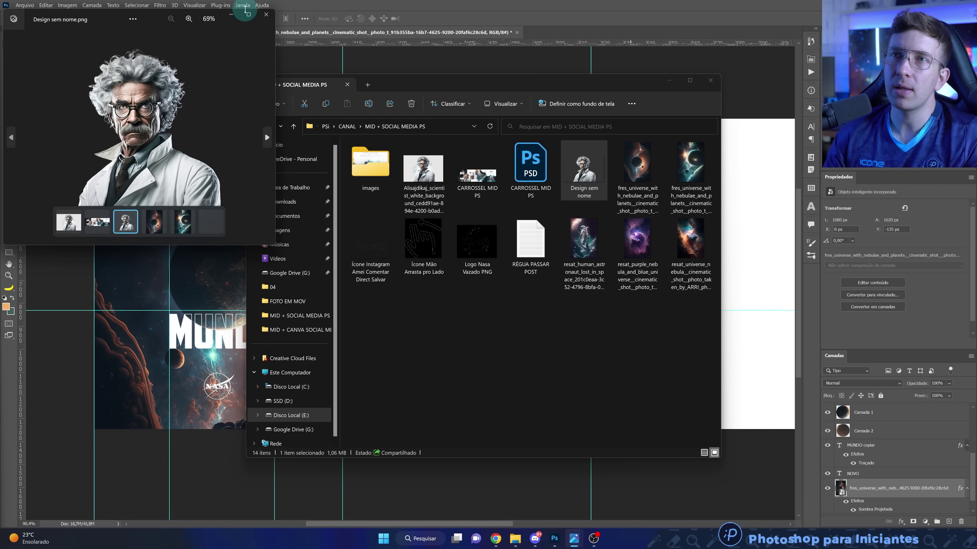
click(247, 14)
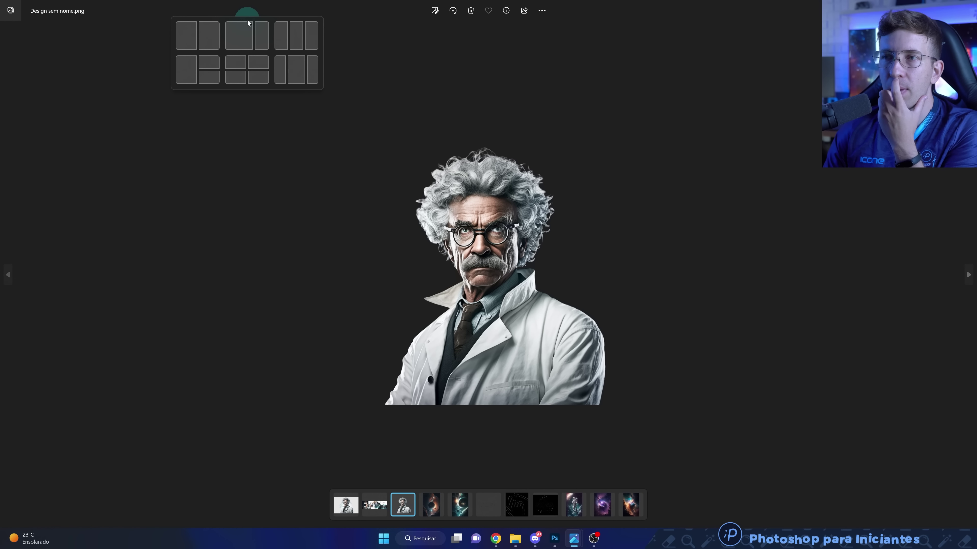
click(350, 203)
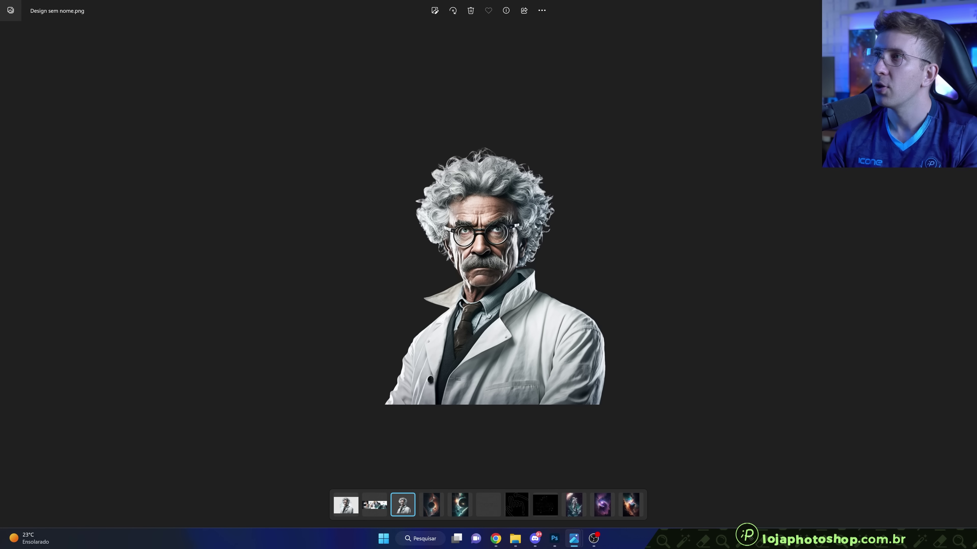
key(alt+F4)
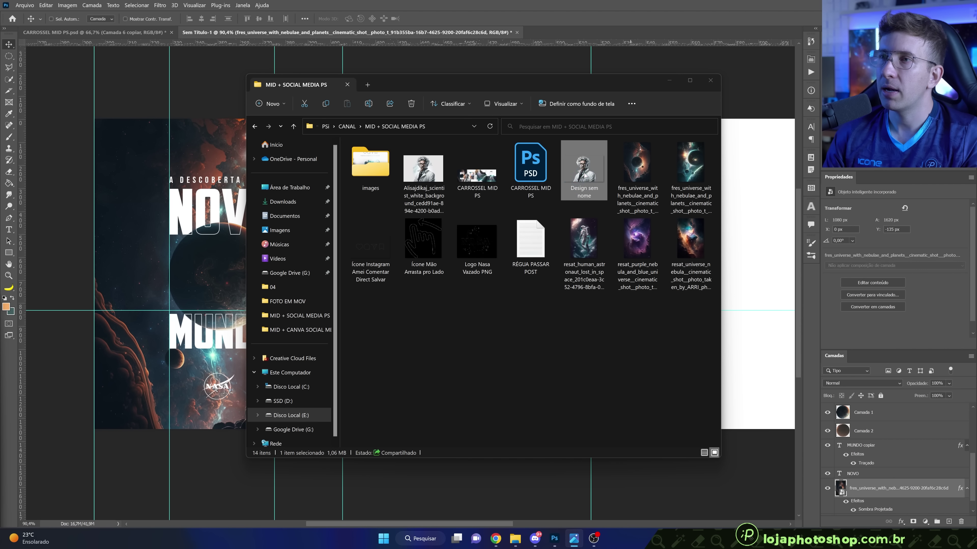
drag(584, 175, 214, 325)
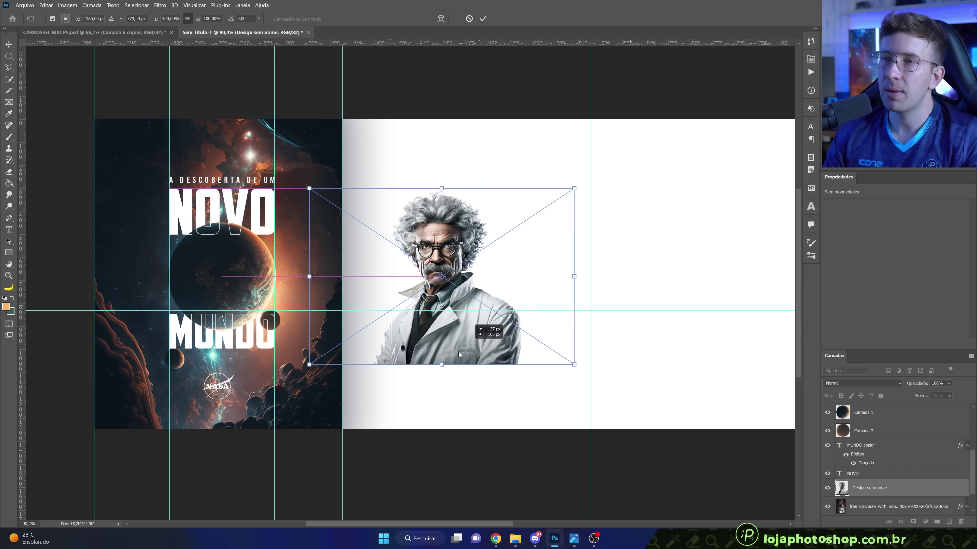
Scale the scientist cutout to 120% and place it at the bottom where the panels meet.
drag(470, 347, 419, 376)
drag(475, 253, 537, 216)
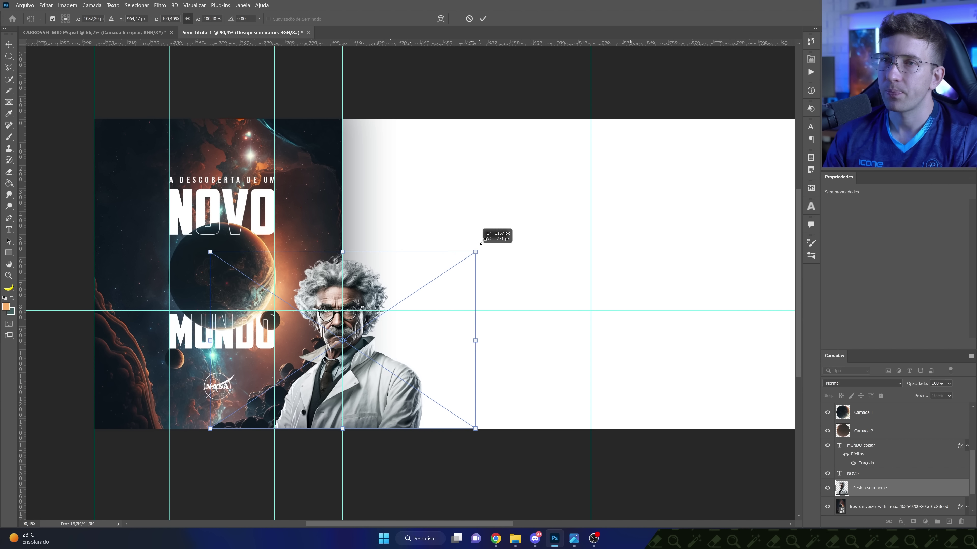
drag(479, 262, 456, 262)
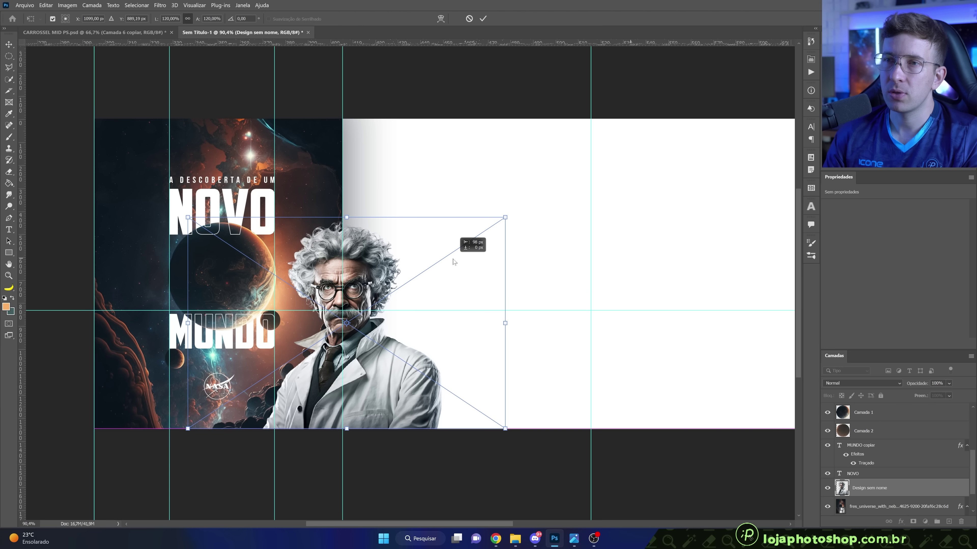
drag(456, 262, 457, 262)
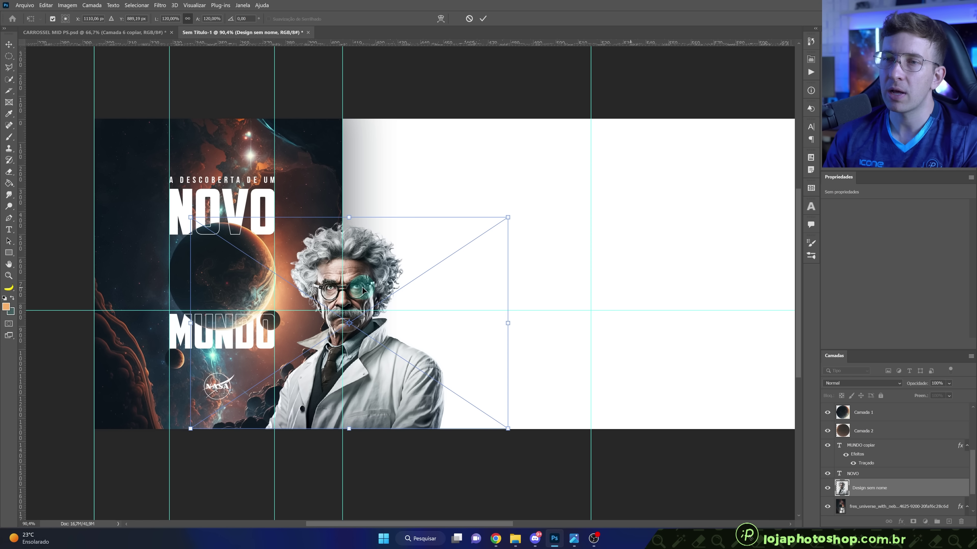
click(483, 19)
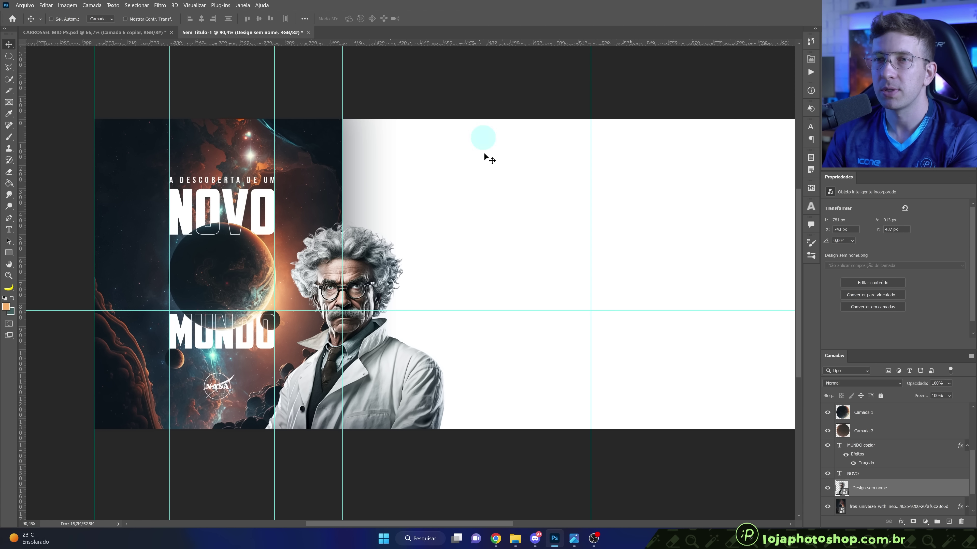
Pan to frame the panels and bring the project files folder back up.
scroll(308, 120, up, 3)
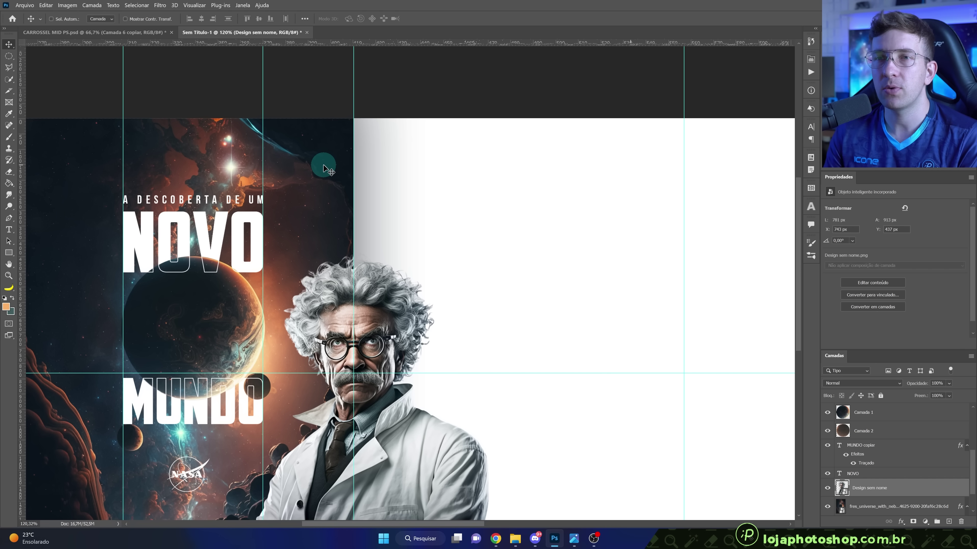
drag(329, 169, 353, 157)
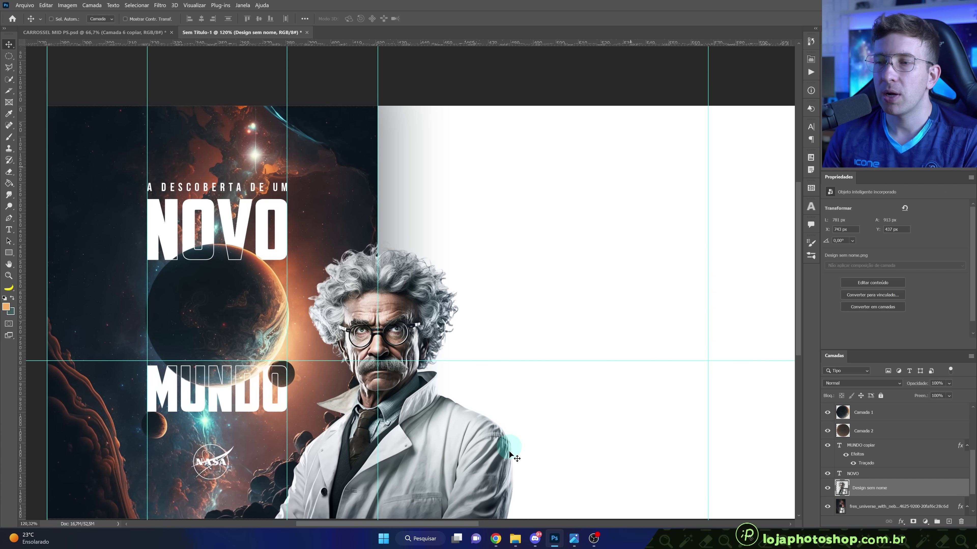
click(515, 538)
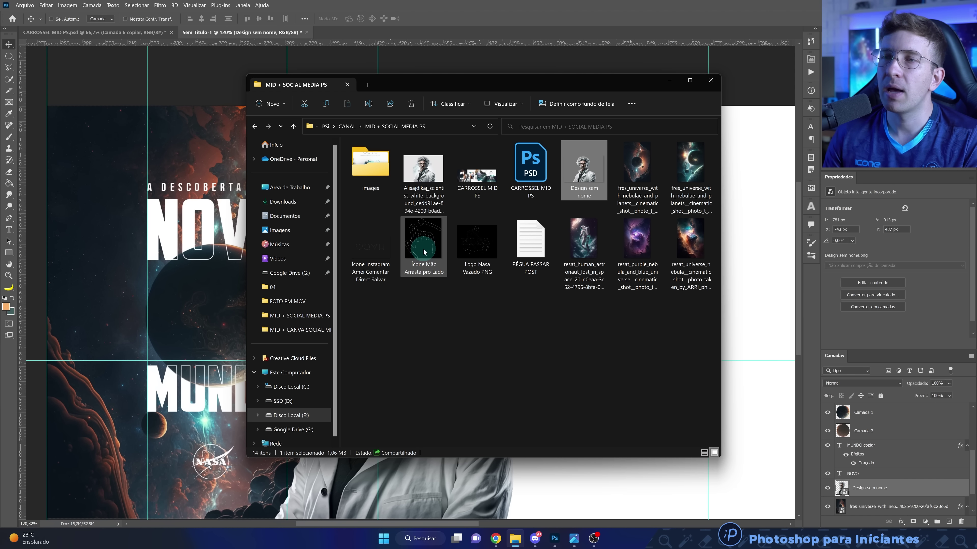
Place the Ícone Mão Arrasta pro Lado icon, shrink it to about 79 × 85 px, and set it near the top-right.
drag(424, 252, 201, 235)
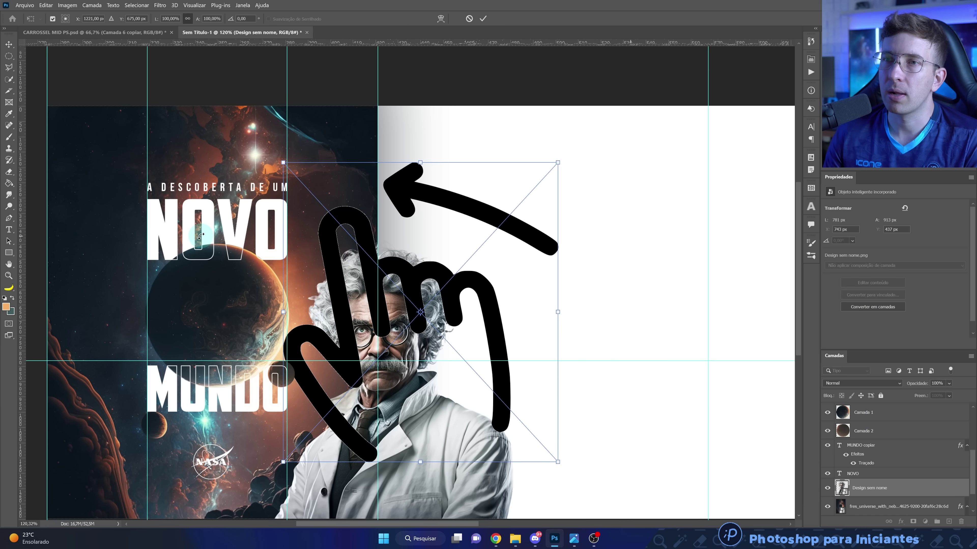
drag(555, 462, 303, 196)
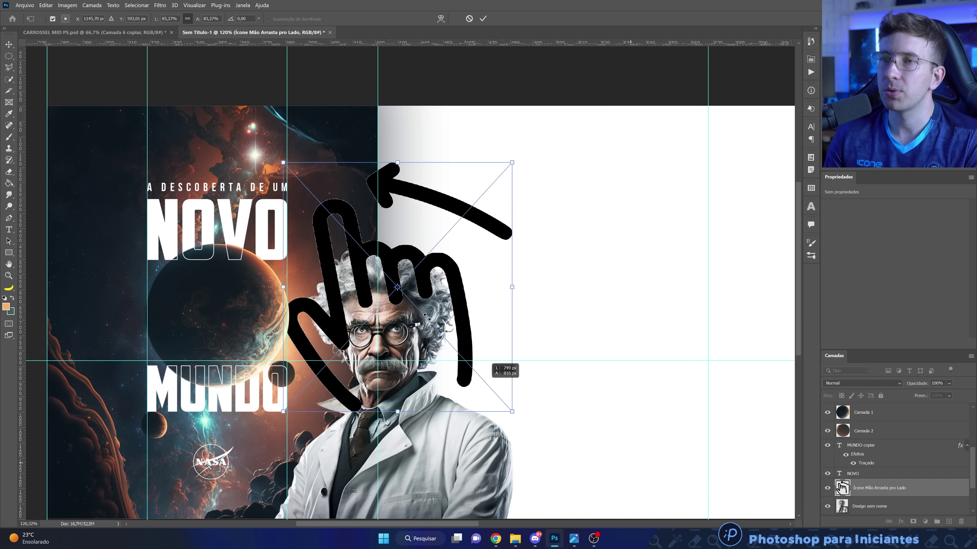
drag(303, 191, 356, 179)
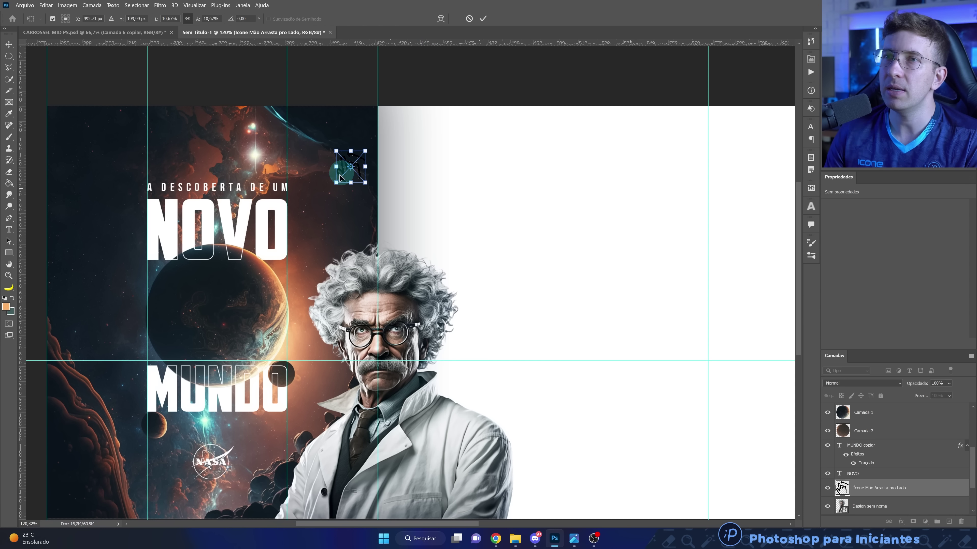
click(483, 19)
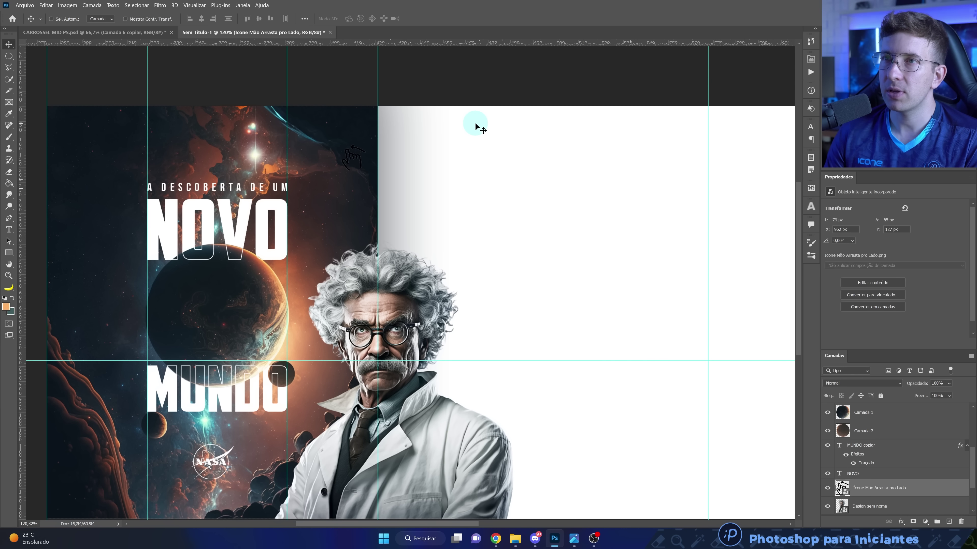
key(Up)
key(Up)
key(Up)
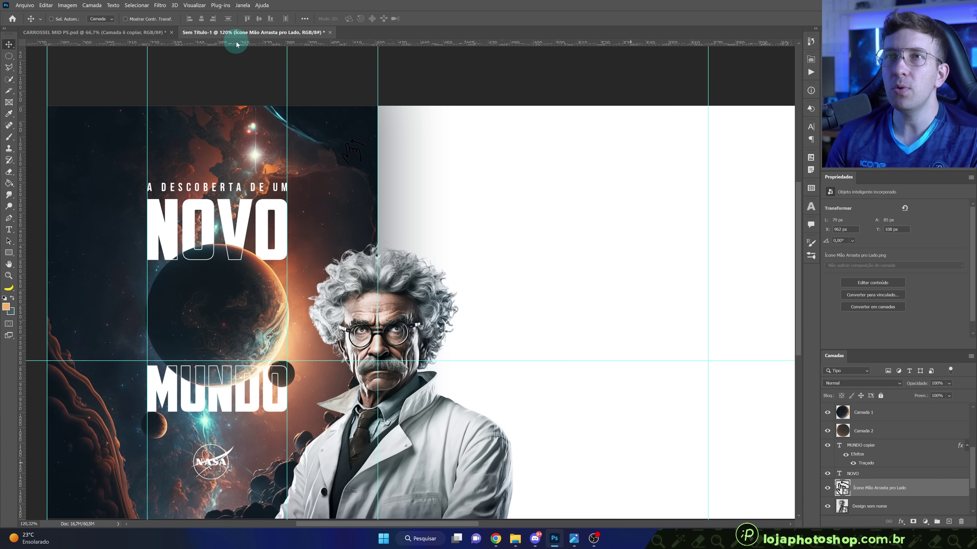
Add a horizontal guide about 125 px from the top of the canvas.
drag(239, 47, 287, 104)
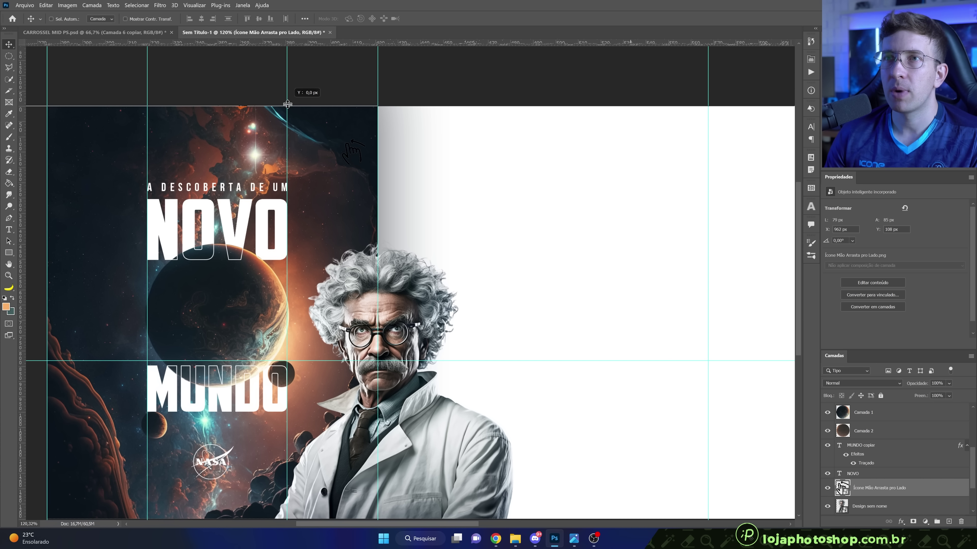
drag(289, 110, 274, 145)
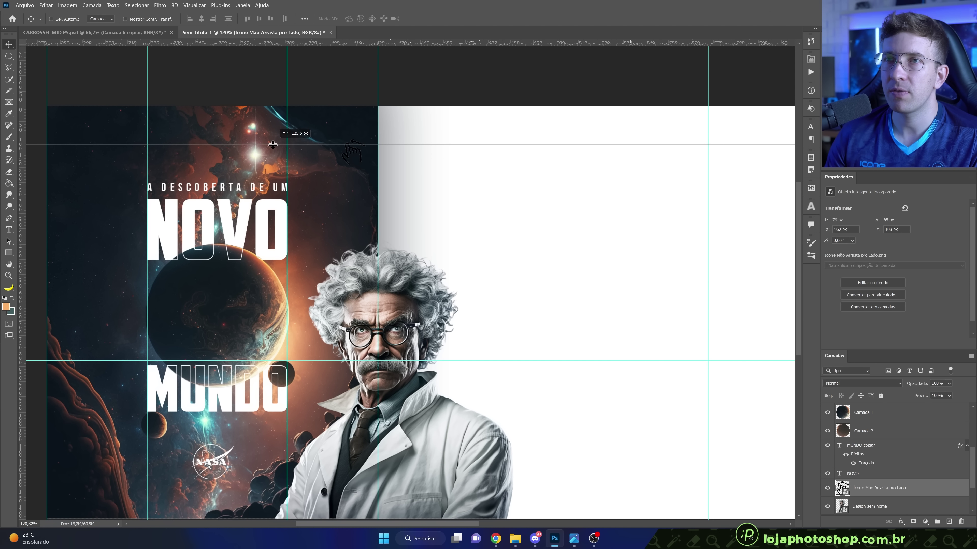
drag(273, 145, 272, 145)
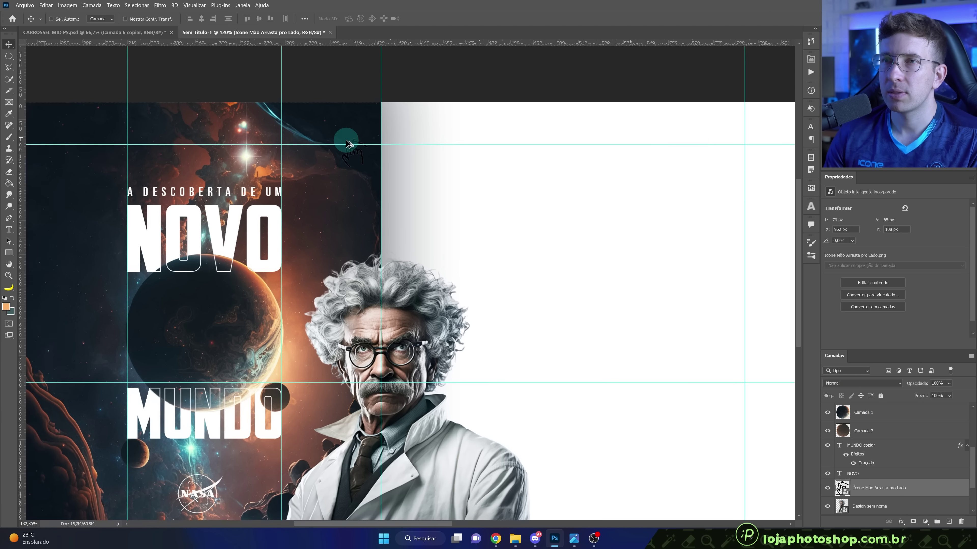
scroll(348, 150, up, 5)
Align the swipe-hand icon to the guide and shrink it to 63 × 68 px.
drag(368, 168, 365, 187)
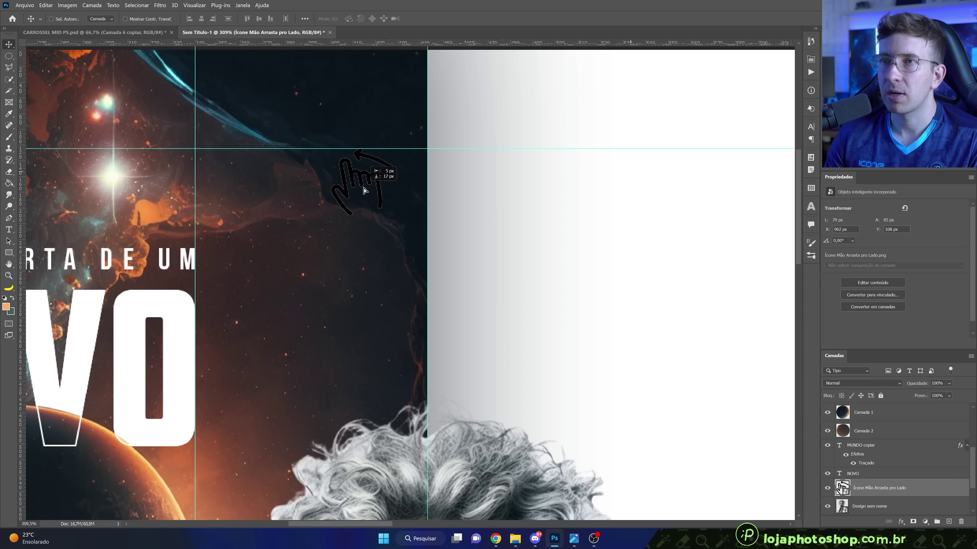
drag(365, 190, 365, 190)
scroll(510, 283, down, 5)
key(ctrl+t)
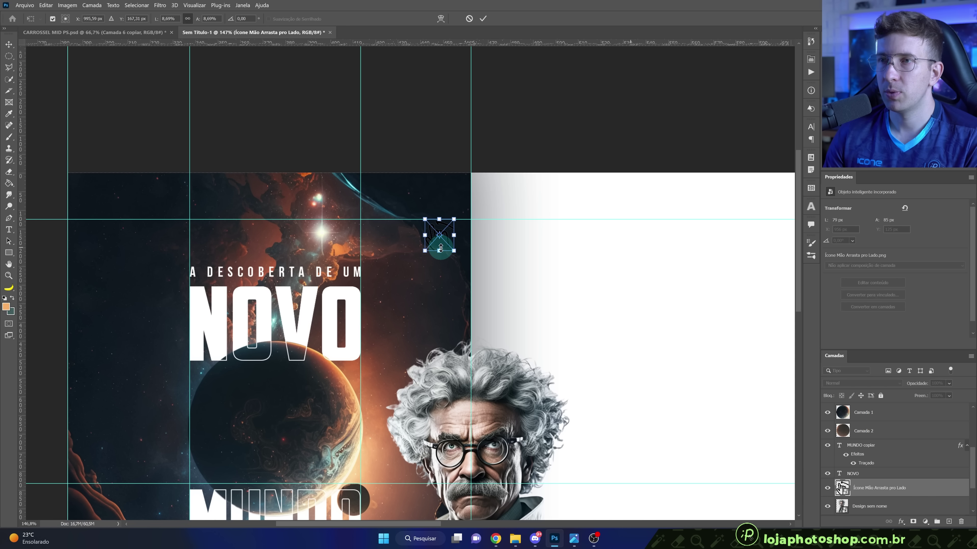
click(483, 17)
click(497, 165)
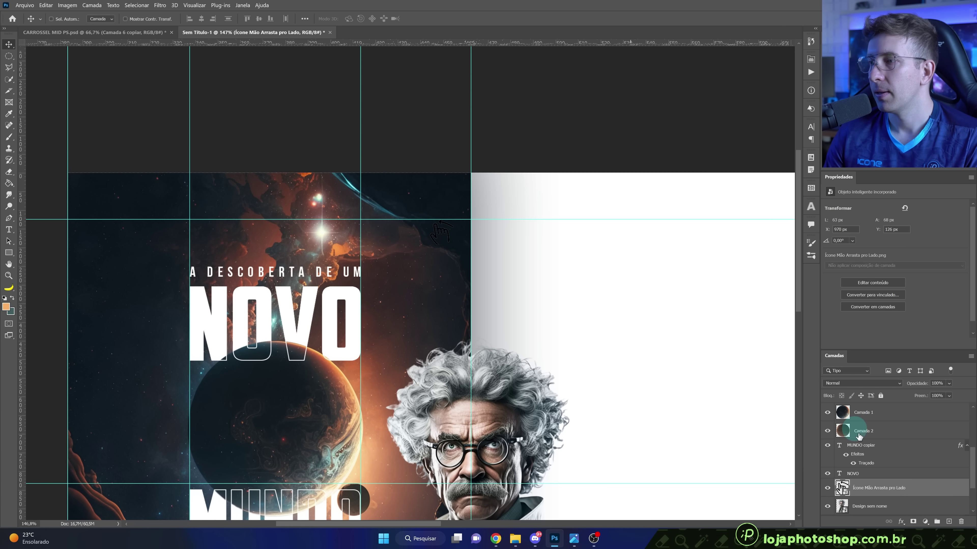
Give the swipe-hand icon a white Color Overlay layer style.
double_click(937, 492)
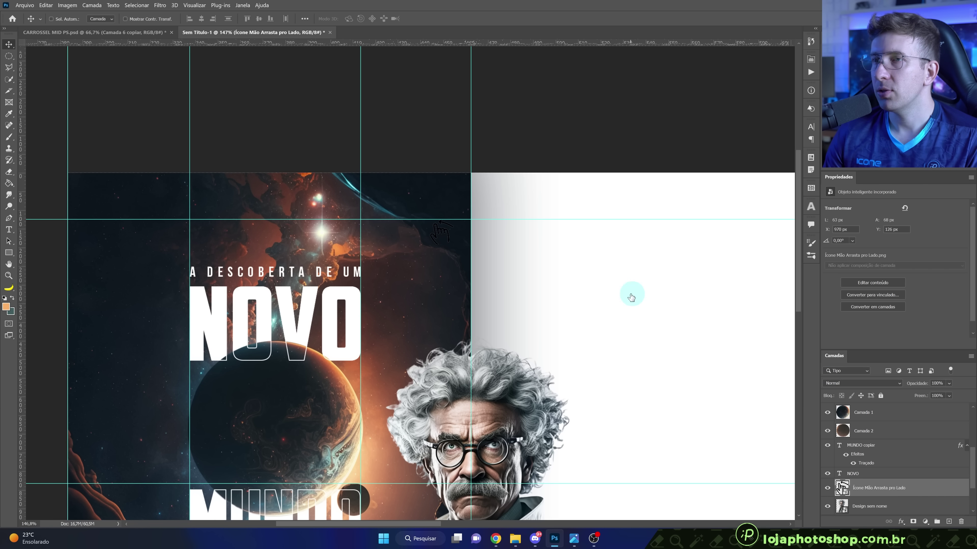
click(565, 342)
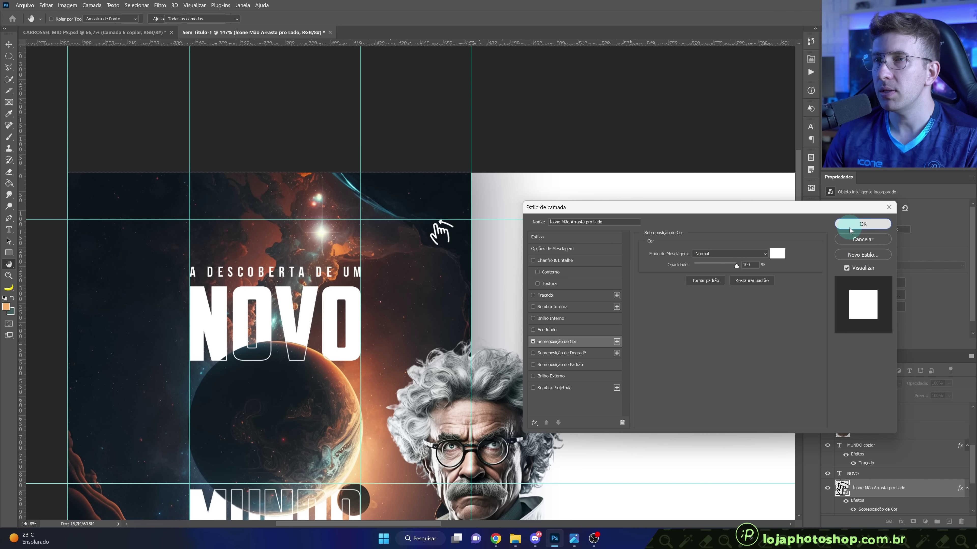
click(862, 224)
Remove the upper and lower horizontal guides from the carousel.
key(v)
alt+scroll(537, 314, down, 5)
scroll(537, 314, down, 2)
scroll(523, 312, right, 3)
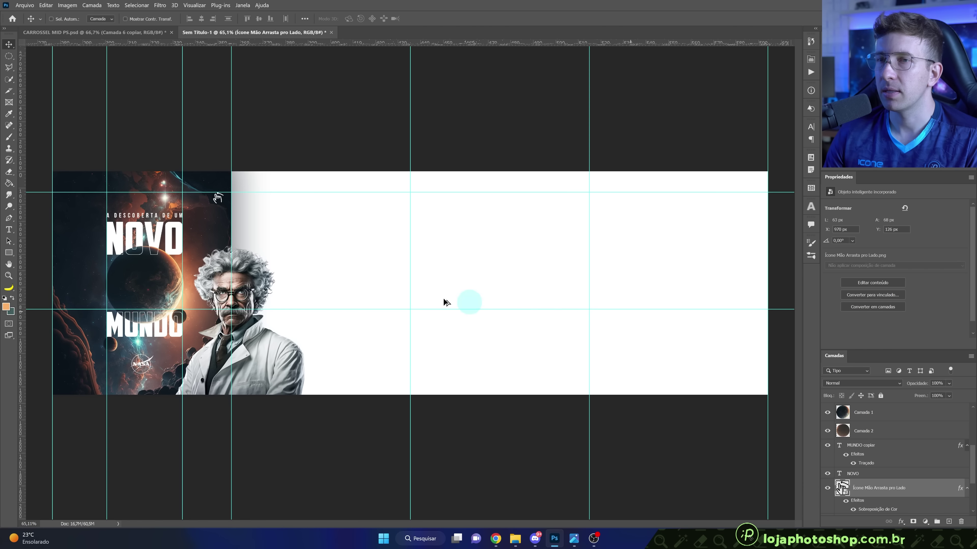
scroll(137, 218, up, 3)
drag(283, 181, 319, 41)
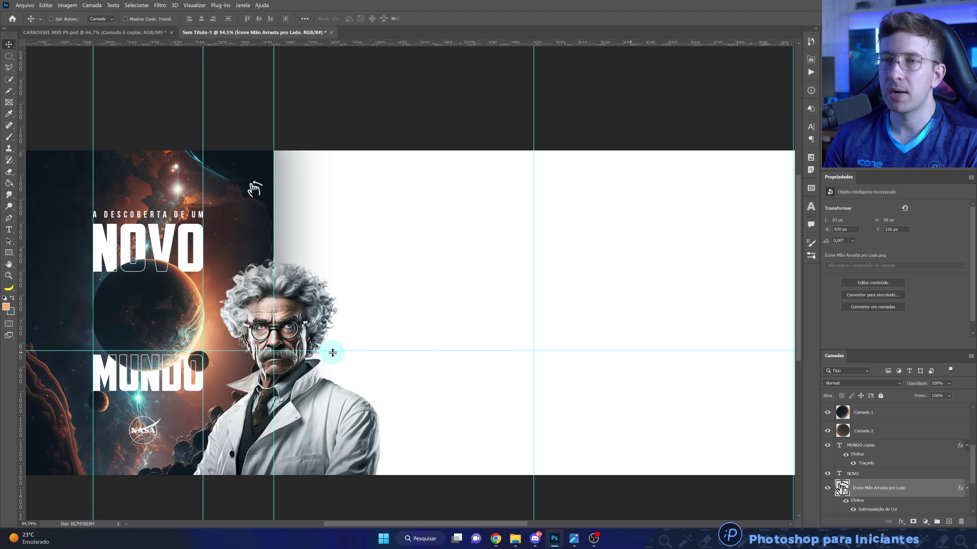
drag(333, 353, 385, 39)
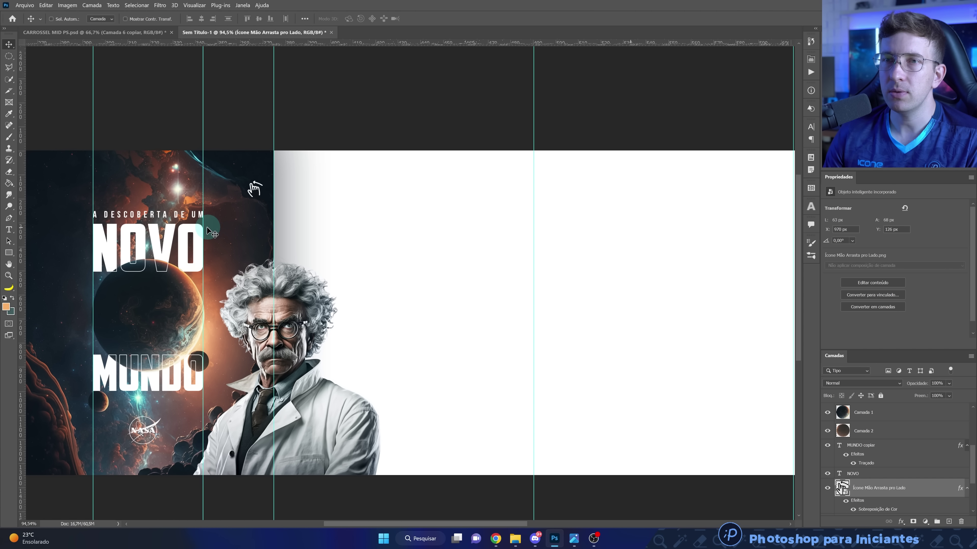
scroll(208, 231, down, 2)
scroll(310, 279, left, 1)
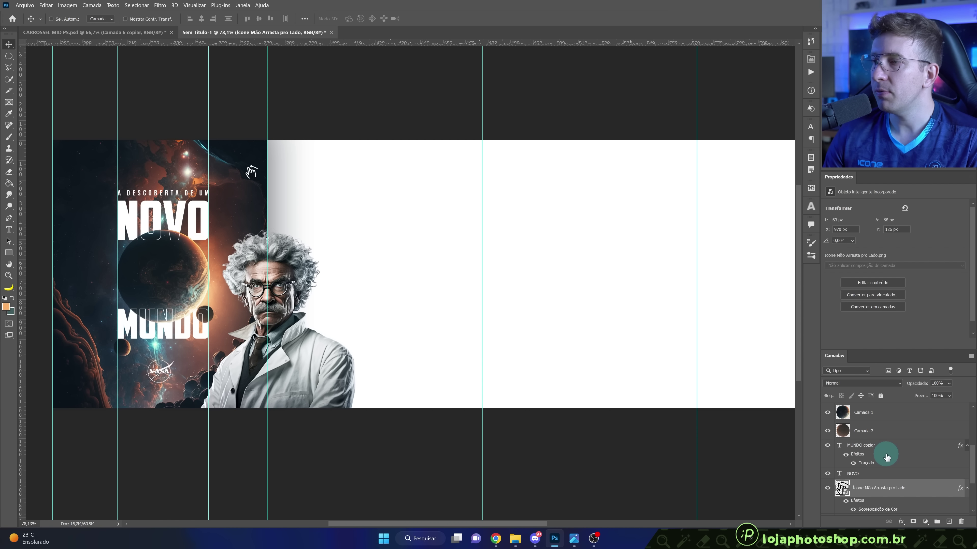
Duplicate the 'a descoberta de um' tagline onto the second panel and colour it #0b141c.
scroll(891, 456, up, 3)
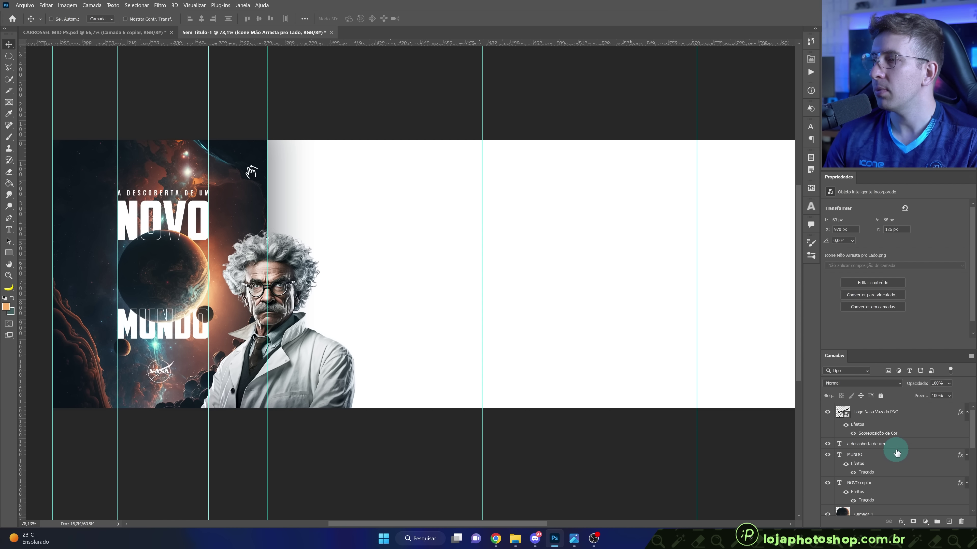
click(897, 449)
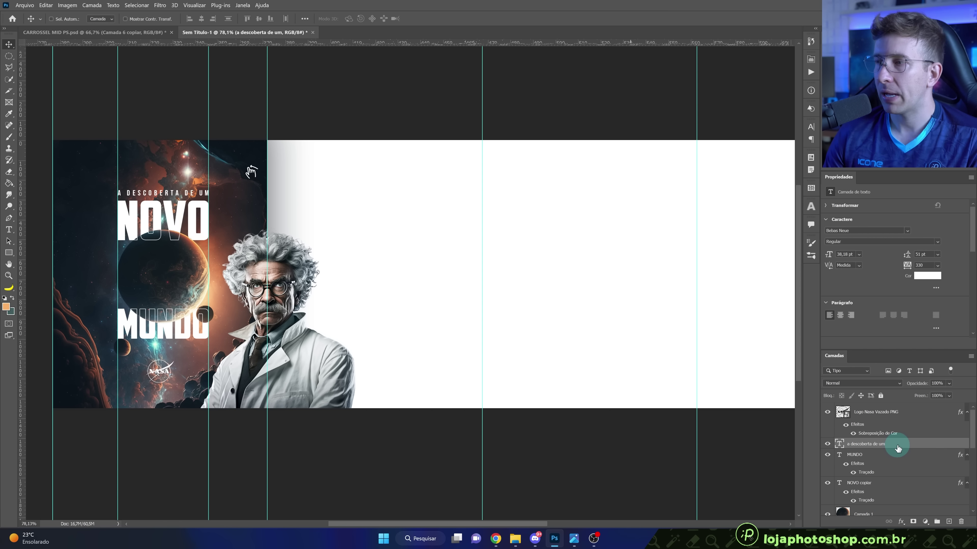
key(ctrl+j)
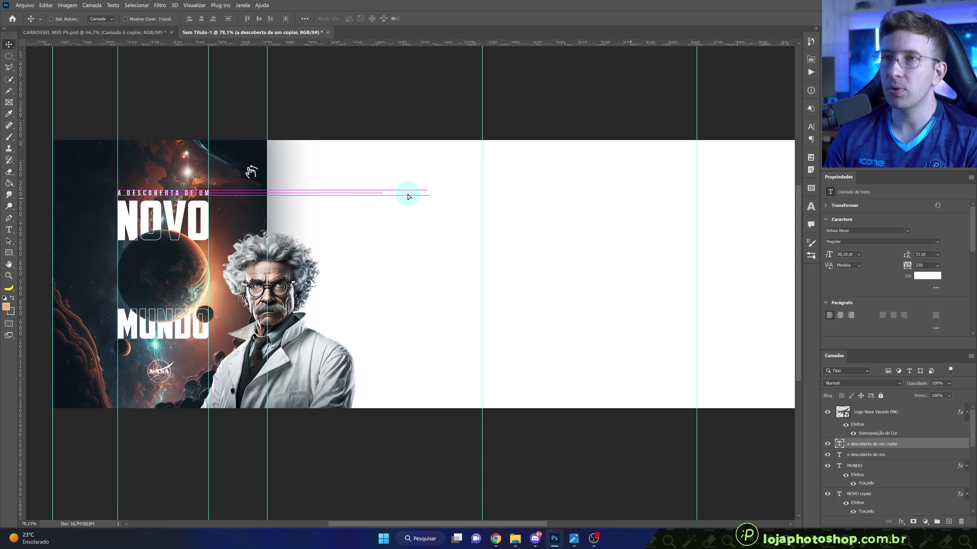
drag(193, 201, 408, 197)
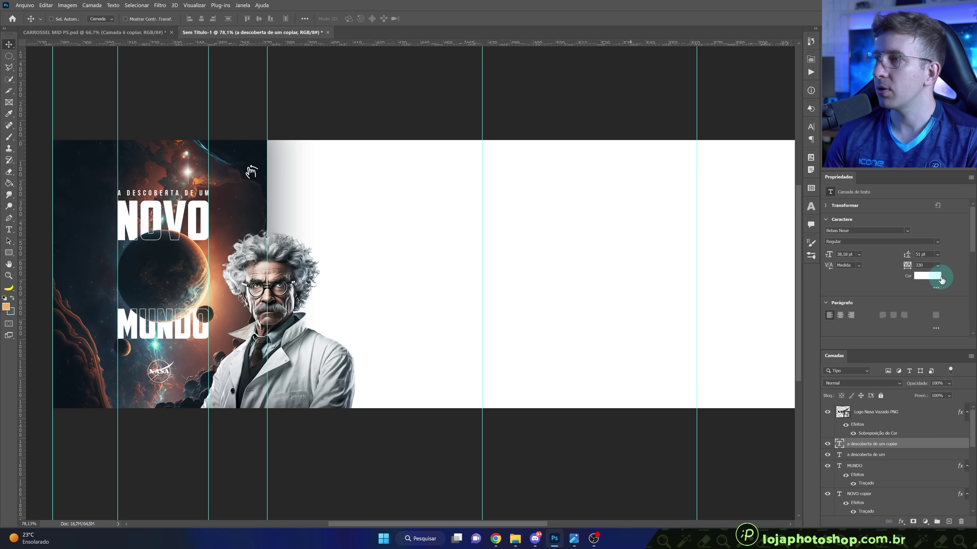
click(938, 276)
click(243, 145)
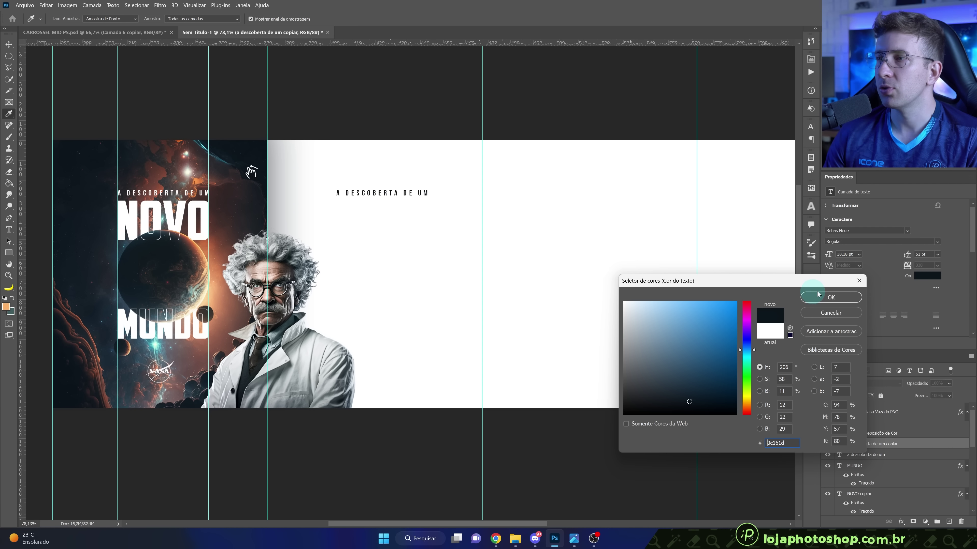
click(821, 298)
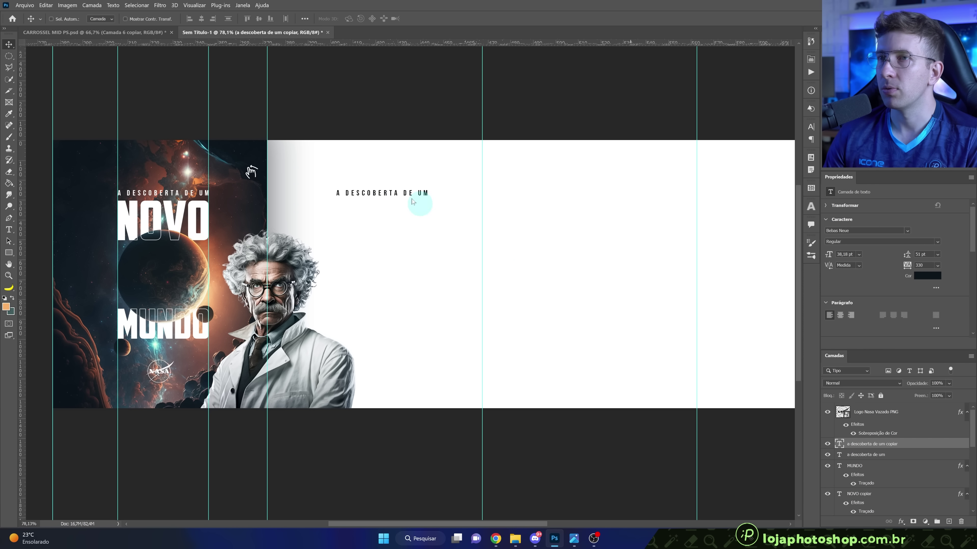
Retype the copy as 'FOI IDENTIFICADO COMO' and align it level with the first tagline.
key(t)
triple_click(393, 193)
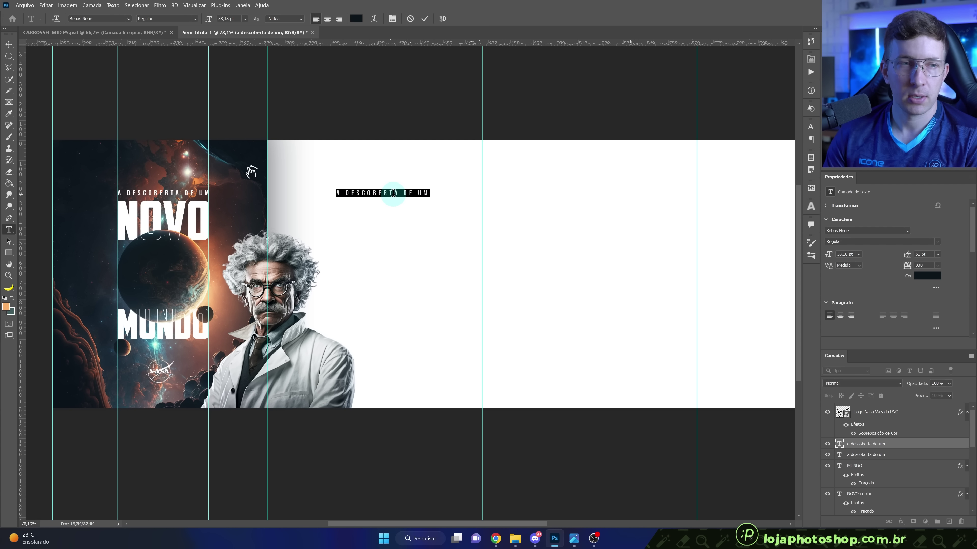
key(Left)
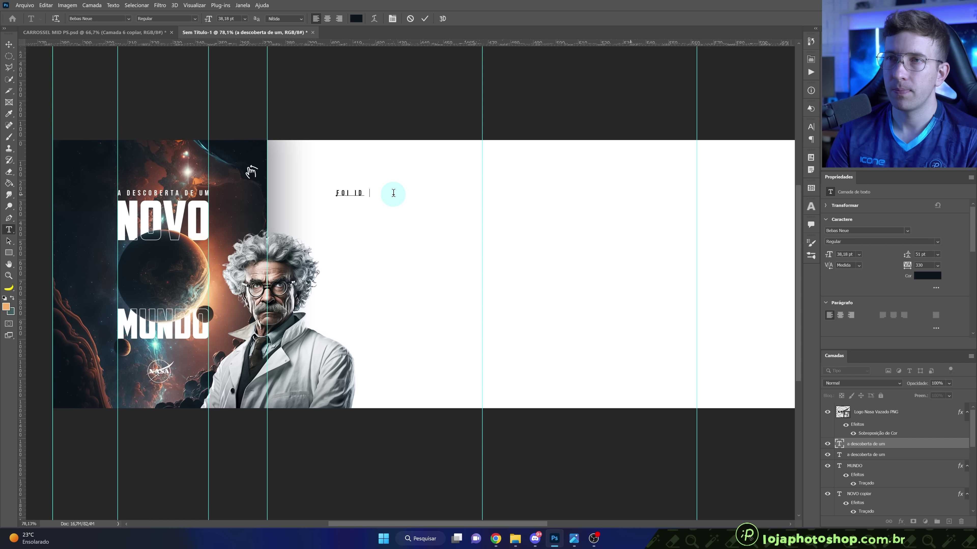
text(o)
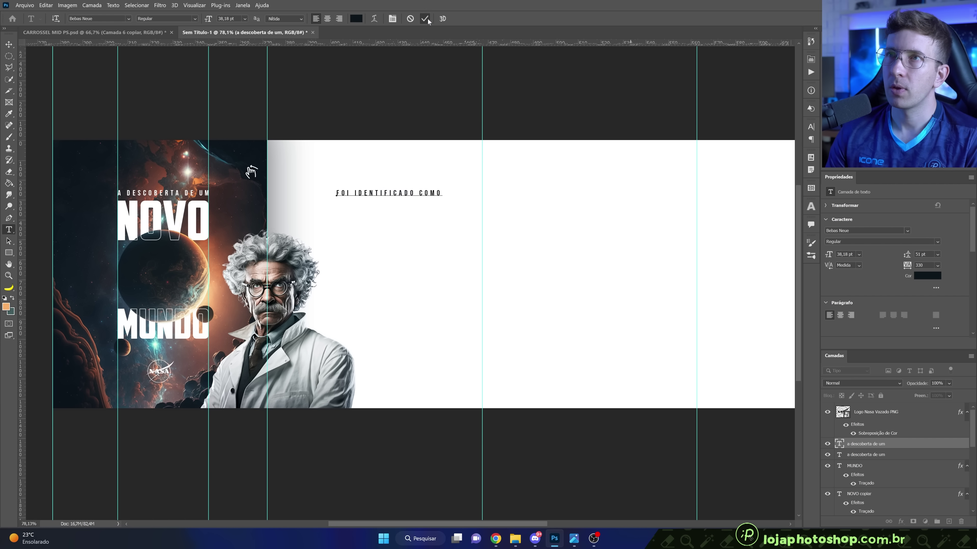
text(v)
drag(438, 211, 413, 197)
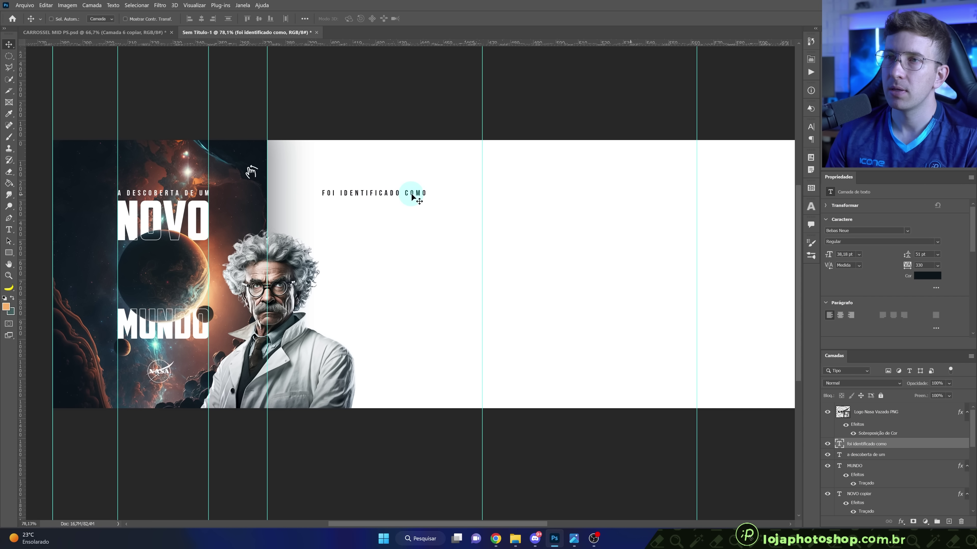
drag(414, 197, 453, 231)
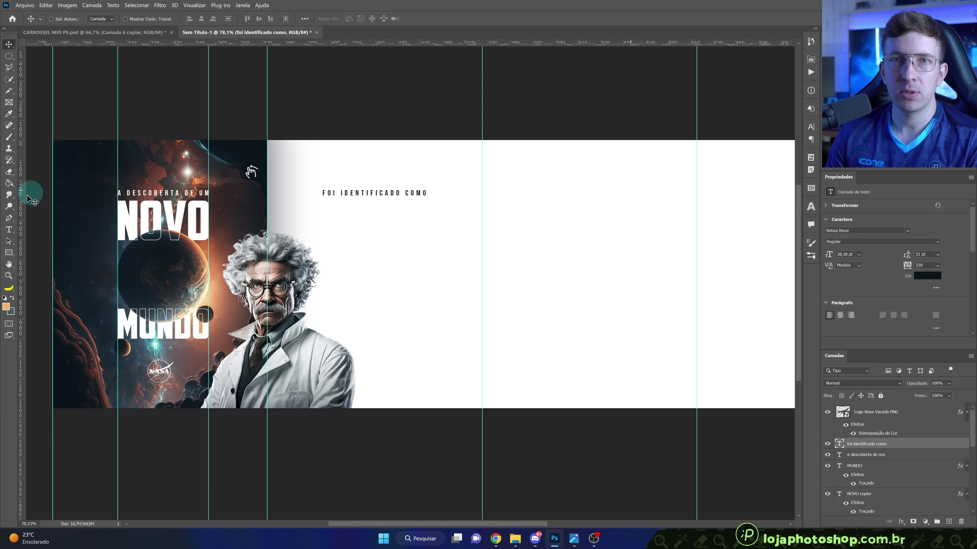
click(11, 229)
Add 'TOI 700' text below the tagline in American Captain with tracking 0.
click(365, 239)
text(FOI)
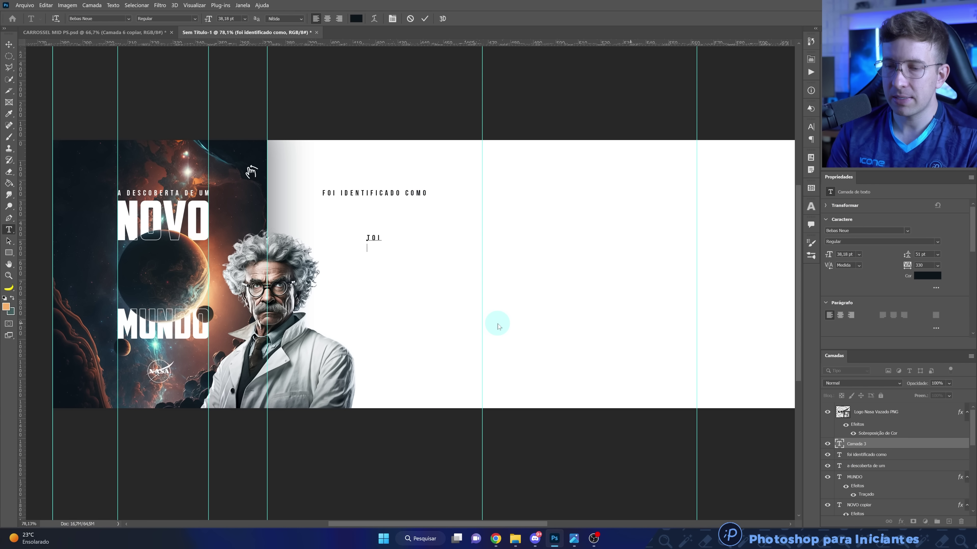
text(00)
click(424, 19)
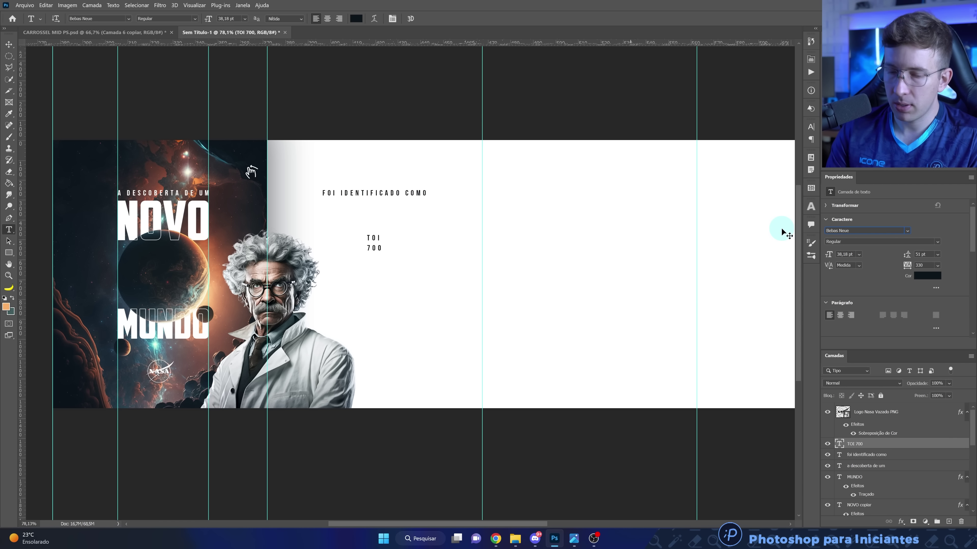
text(AMERI)
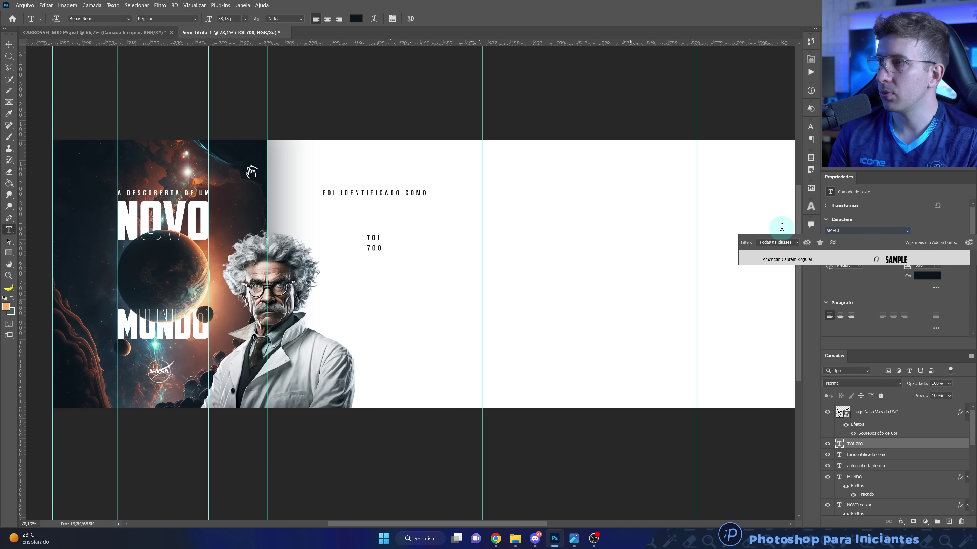
click(828, 261)
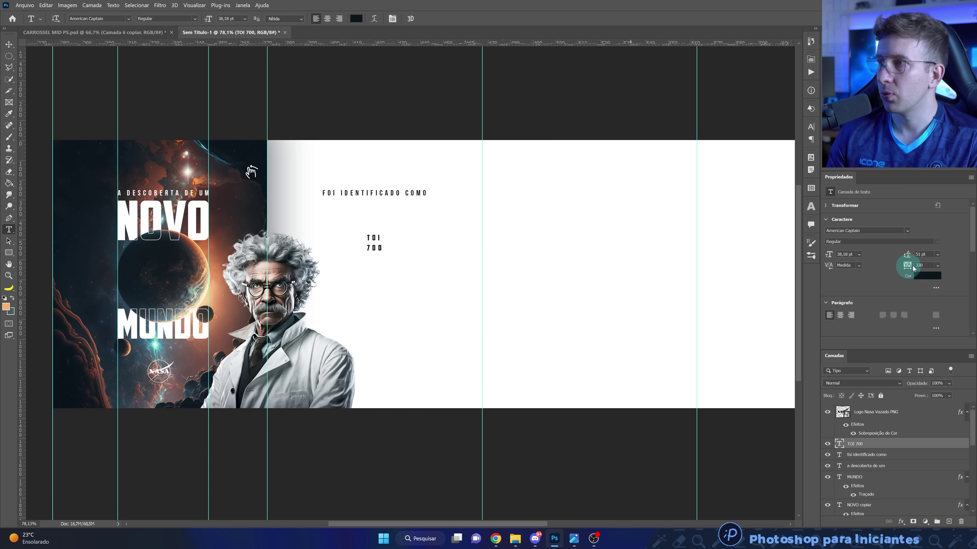
text(0)
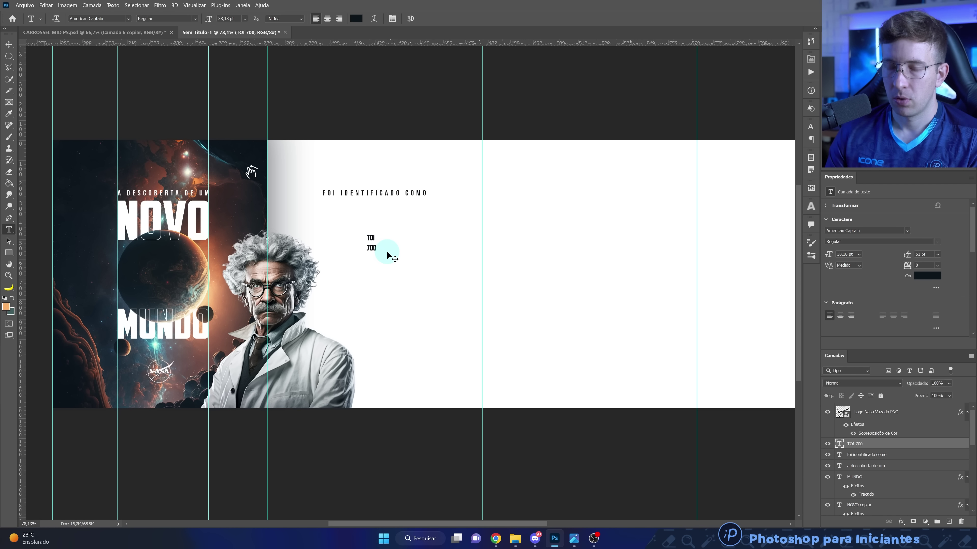
Enlarge the TOI 700 headline under the tagline, tighten its line spacing, and set it to 432 pt.
key(ctrl+t)
drag(380, 234, 458, 72)
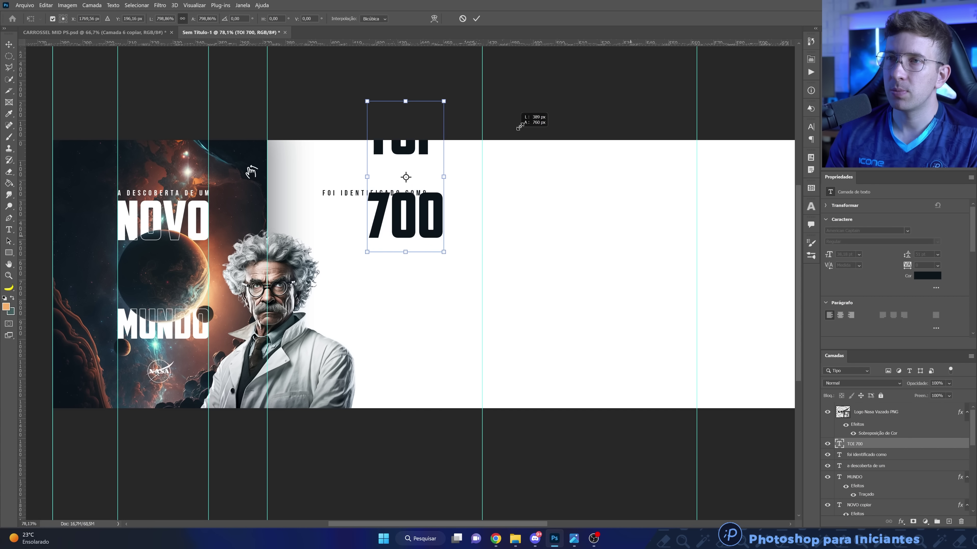
mouse_move(393, 182)
mouse_down()
mouse_move(355, 267)
mouse_move(362, 290)
mouse_up()
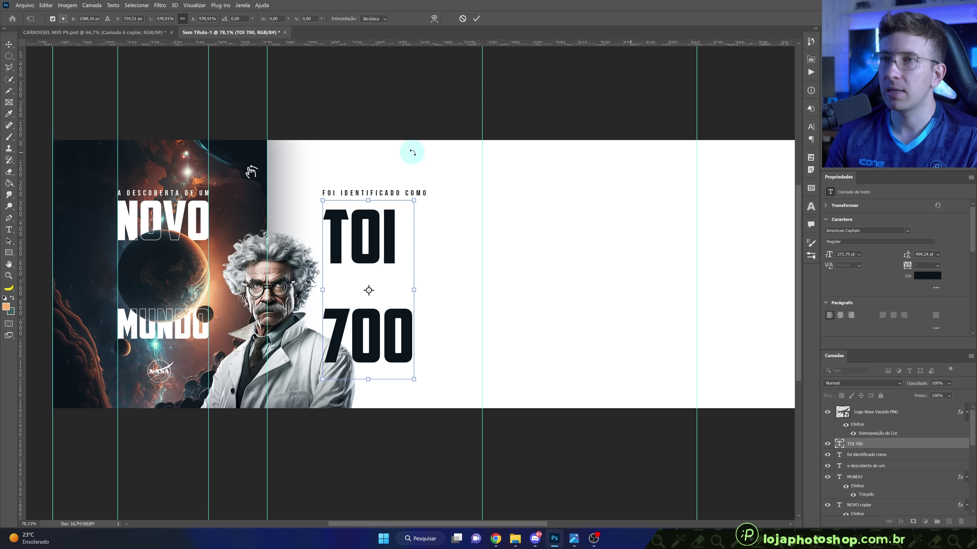
click(477, 18)
key(t)
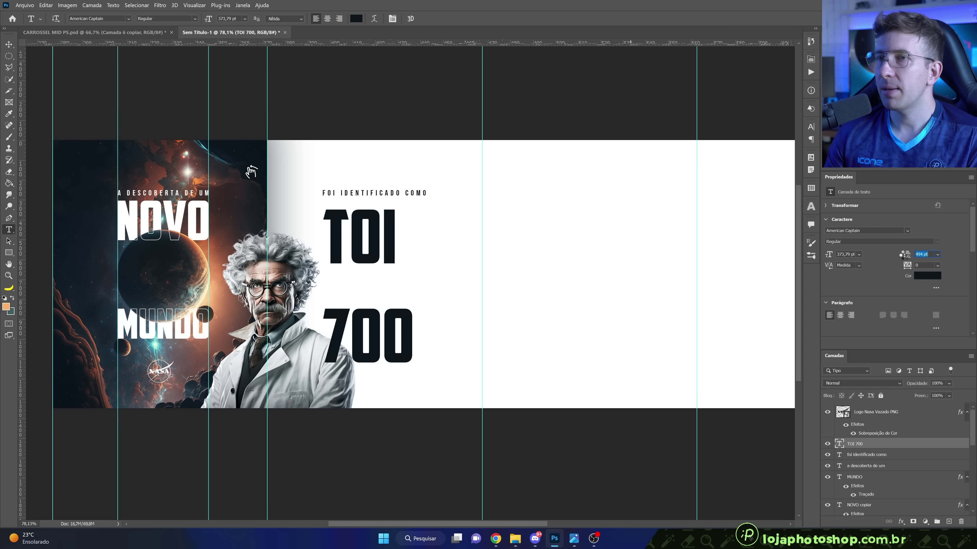
drag(905, 255, 847, 258)
double_click(323, 236)
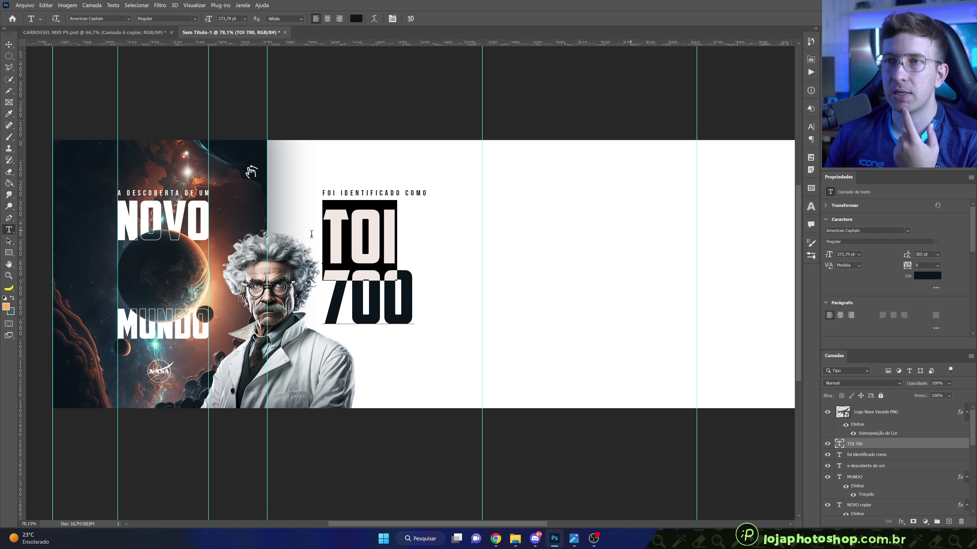
drag(830, 256, 859, 252)
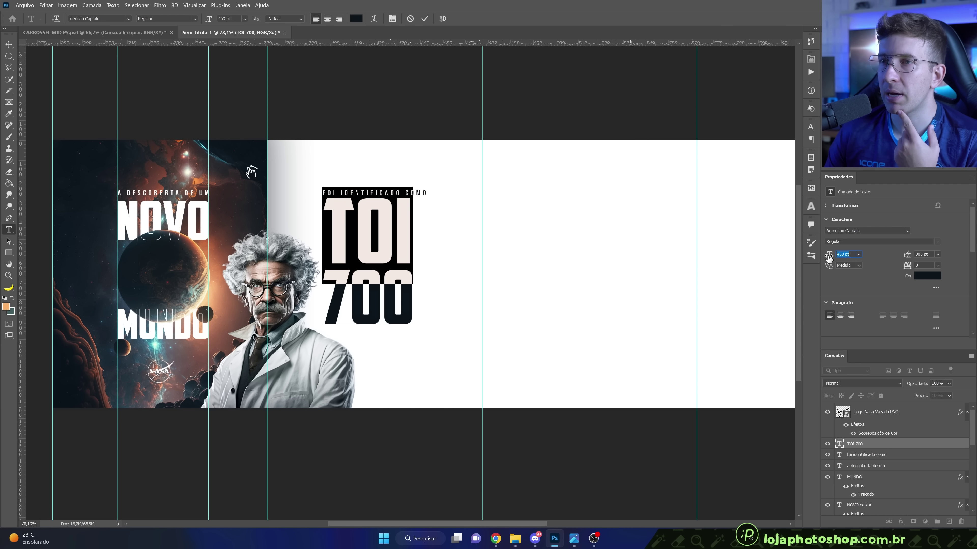
click(433, 198)
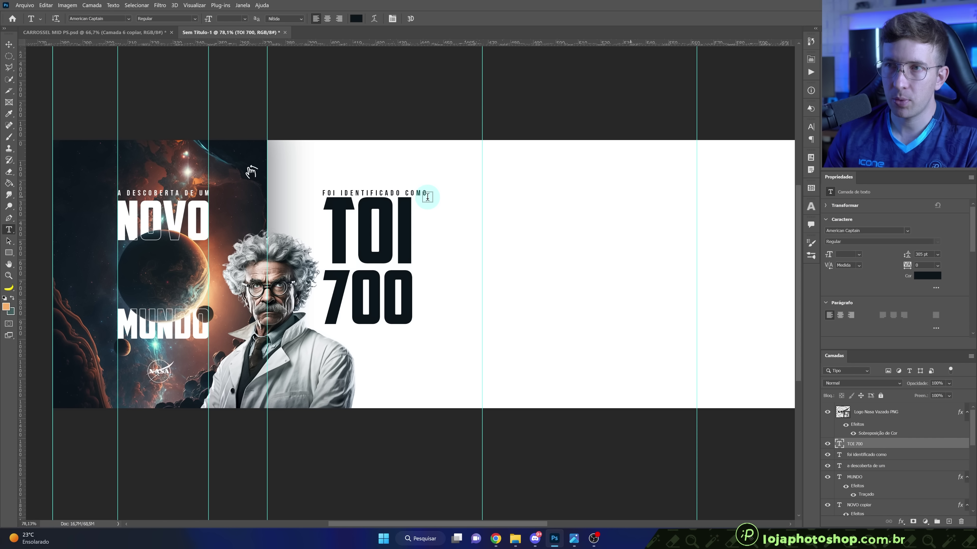
Scale the TOI 700 headline to about 117% and lower it on the white panel.
key(v)
drag(384, 261, 383, 271)
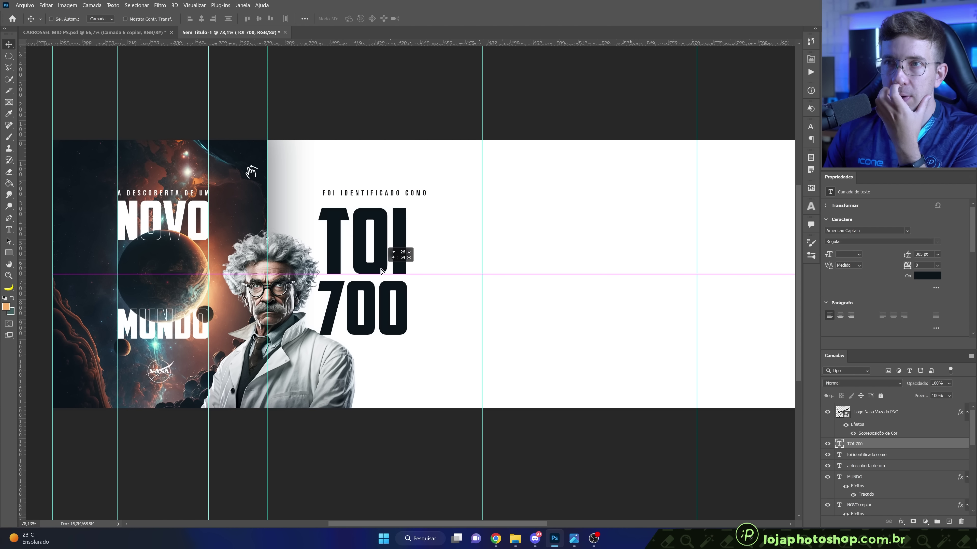
click(320, 212)
click(402, 208)
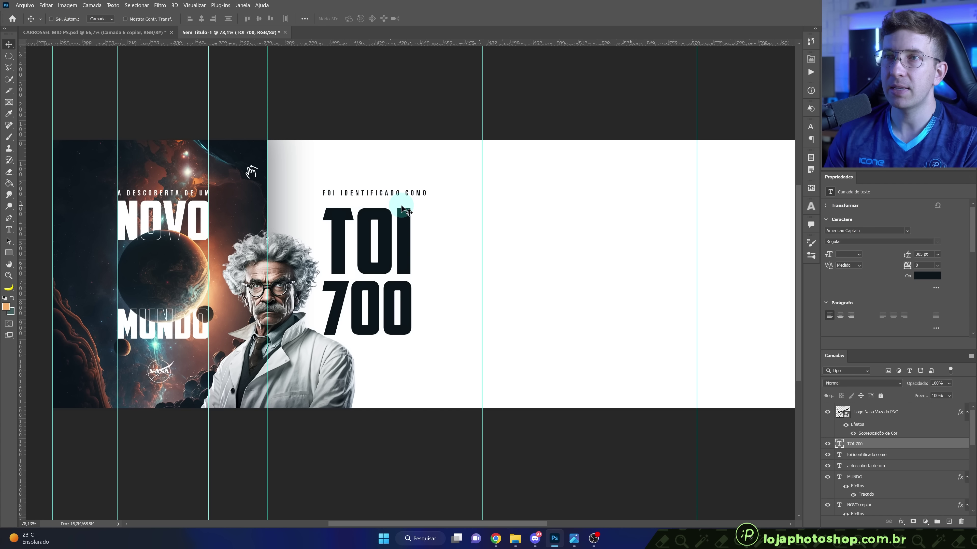
key(ctrl+t)
click(422, 195)
drag(413, 196, 449, 180)
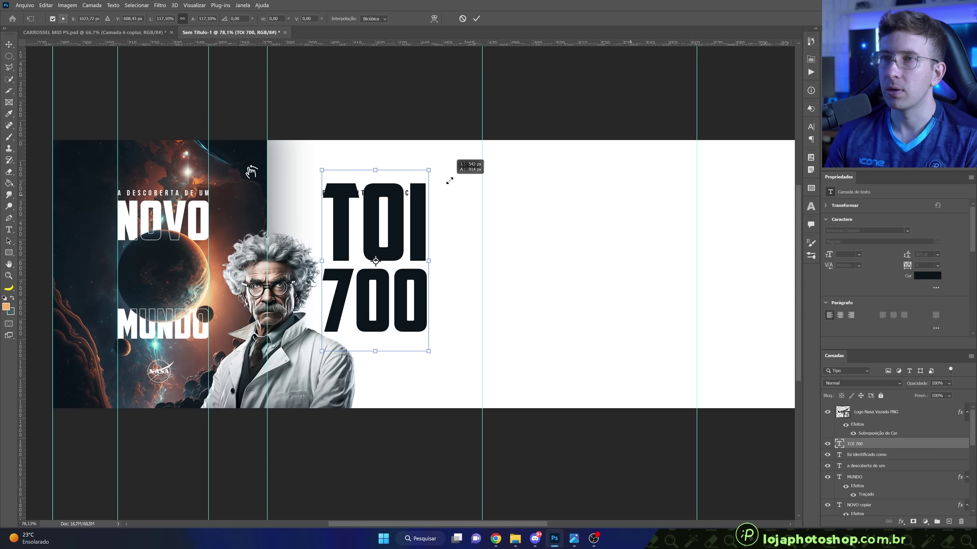
drag(399, 211, 399, 231)
click(477, 19)
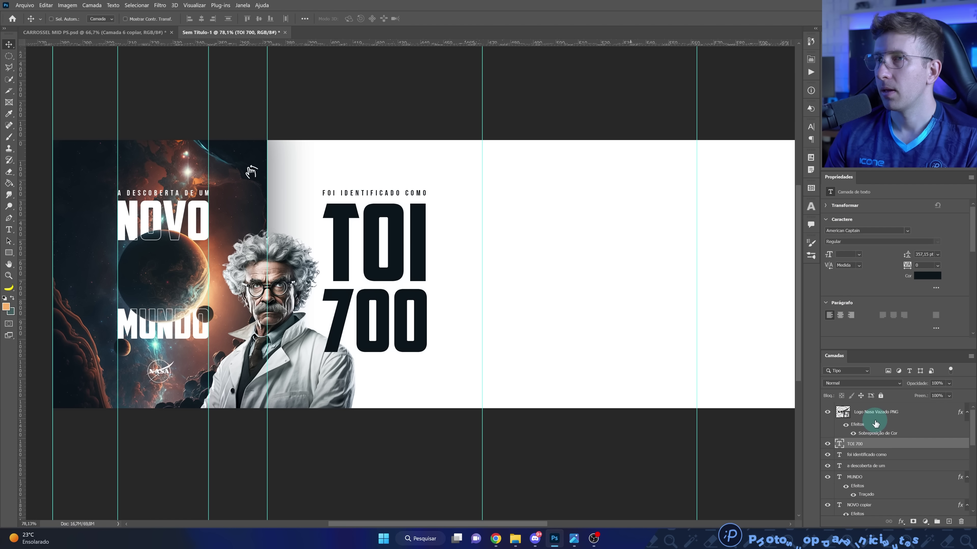
Move the TOI 700 and FOI IDENTIFICADO COMO layers below 'Design sem nome'.
click(327, 368)
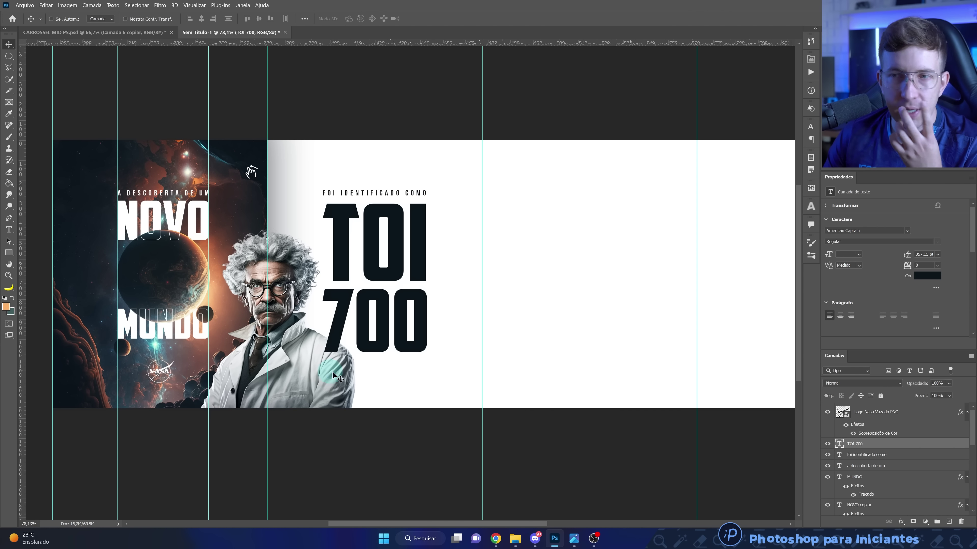
click(730, 445)
click(888, 459)
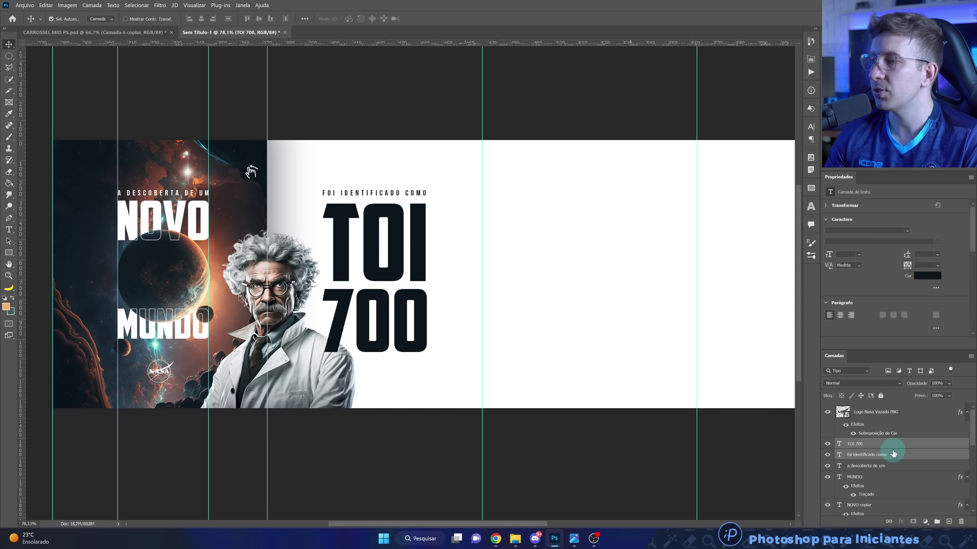
scroll(892, 457, down, 2)
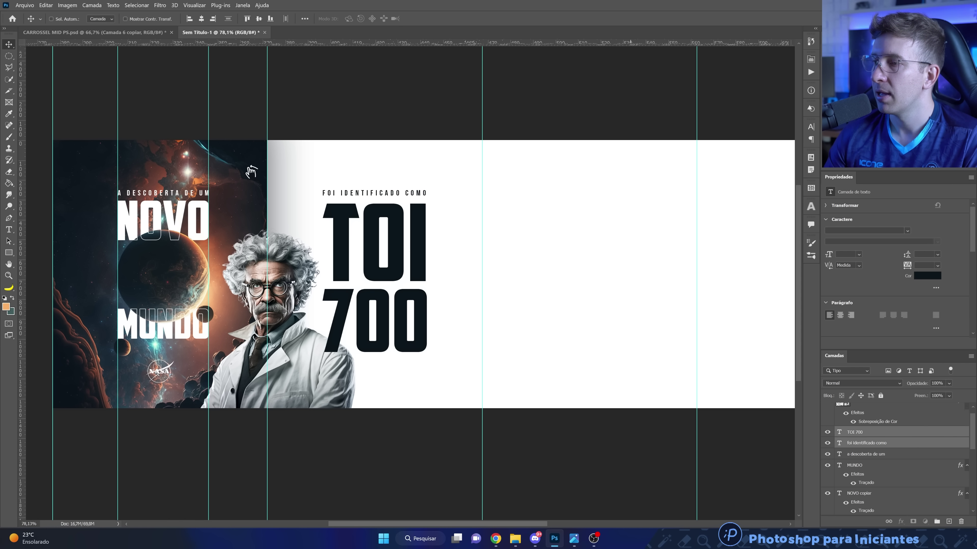
scroll(892, 457, down, 3)
scroll(891, 456, down, 3)
scroll(892, 457, down, 3)
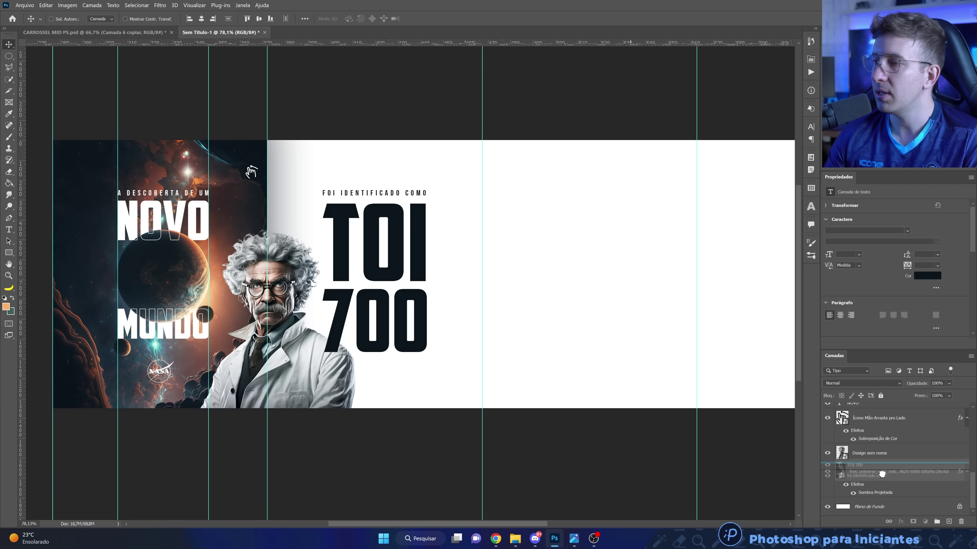
drag(891, 457, 882, 466)
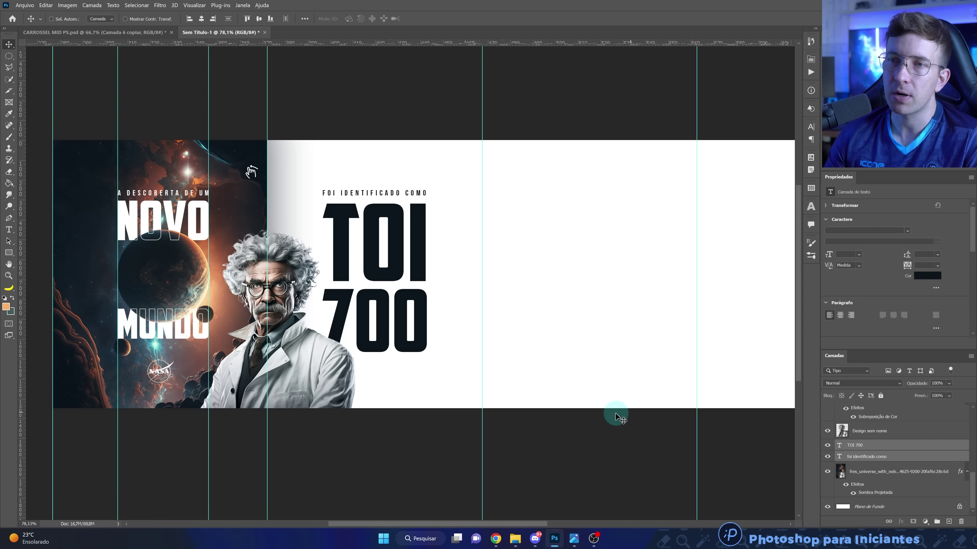
click(515, 539)
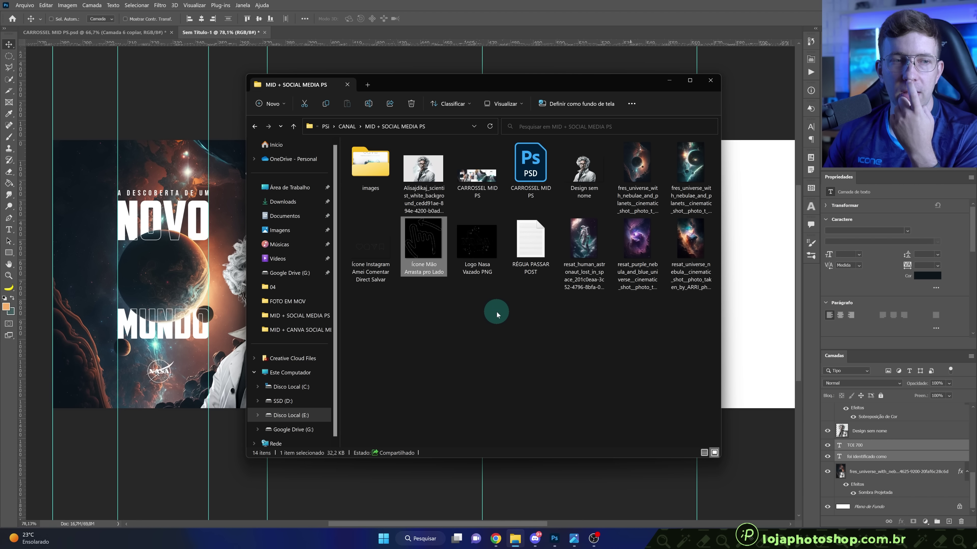
Preview the orange-and-blue resat_universe_nebula photo enlarged in the viewer, then close it.
click(697, 249)
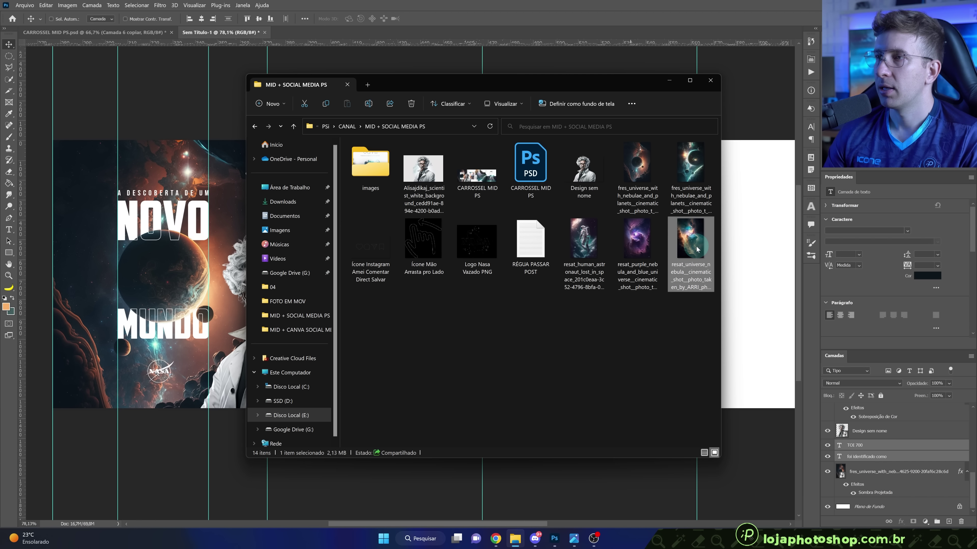
double_click(697, 249)
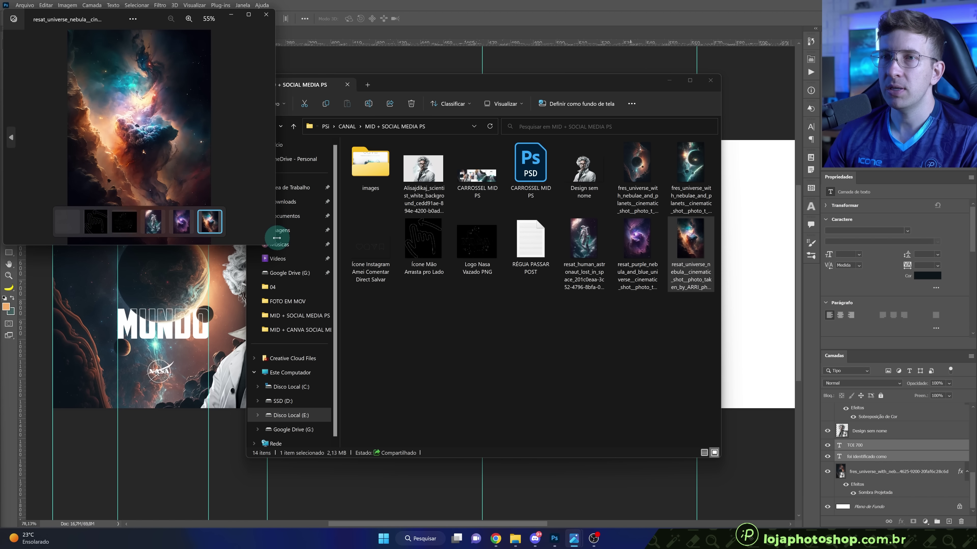
drag(275, 244, 600, 464)
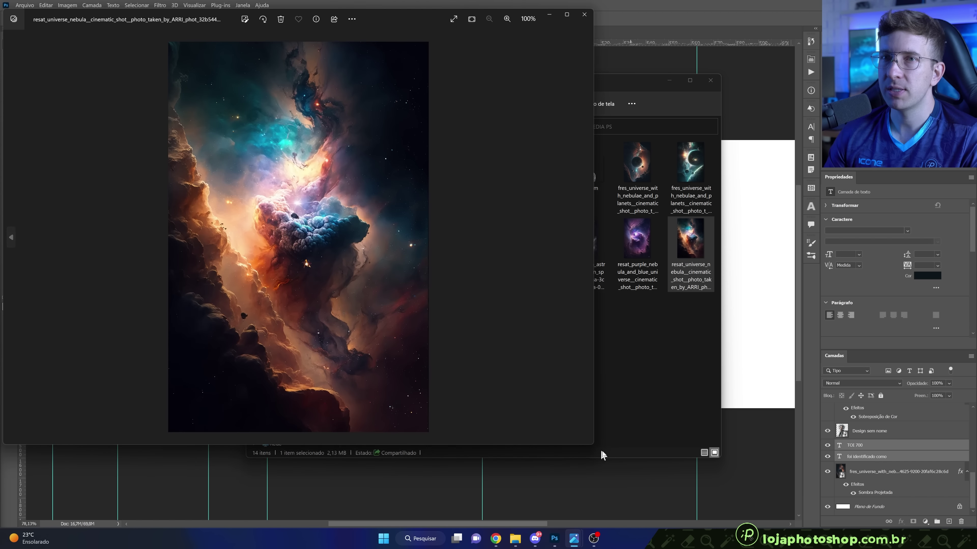
key(alt+F4)
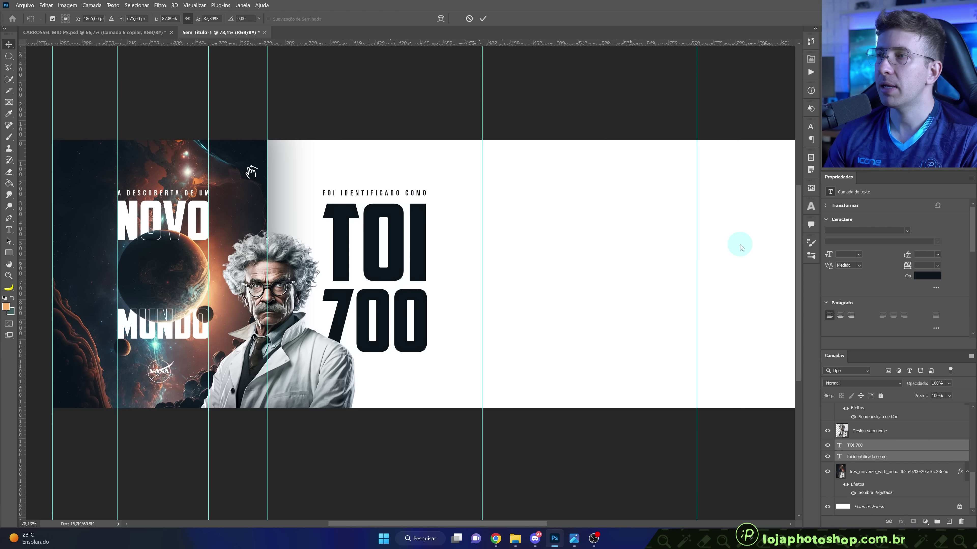
Place the nebula photo into the design over the TOI 700 headline.
drag(697, 244, 731, 249)
drag(436, 284, 380, 283)
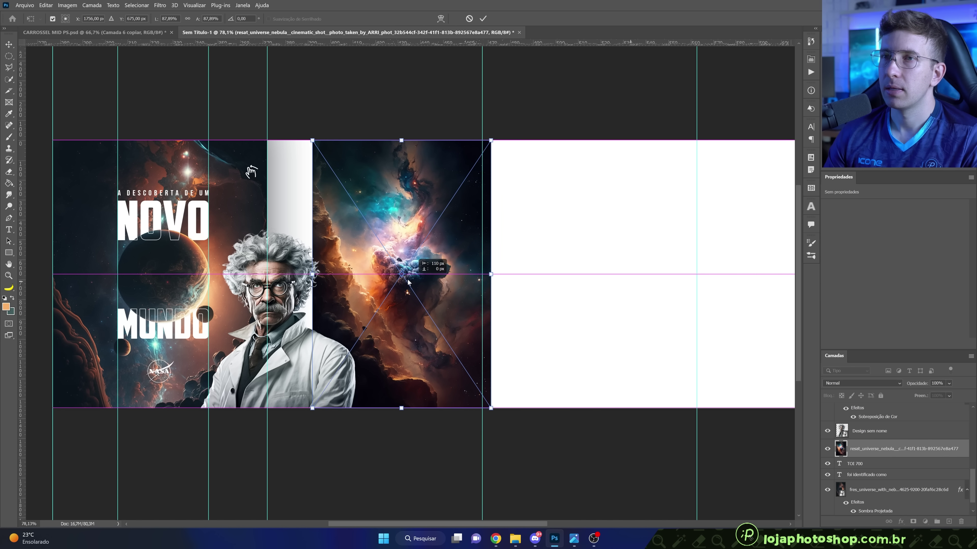
click(486, 21)
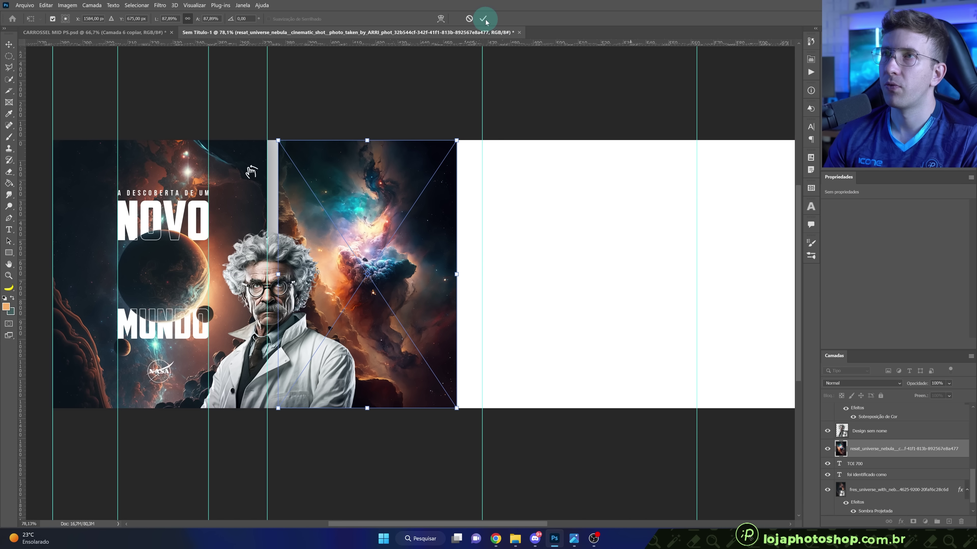
click(881, 429)
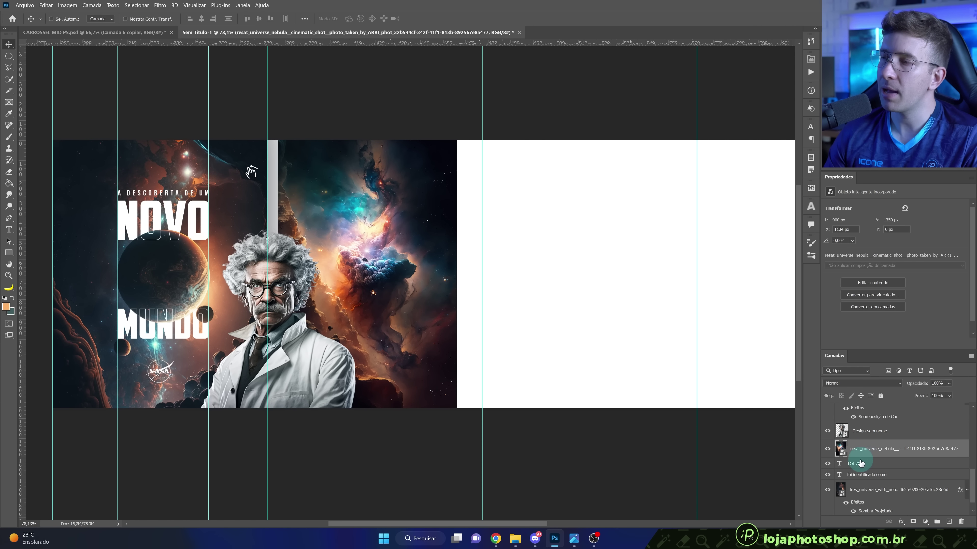
click(827, 449)
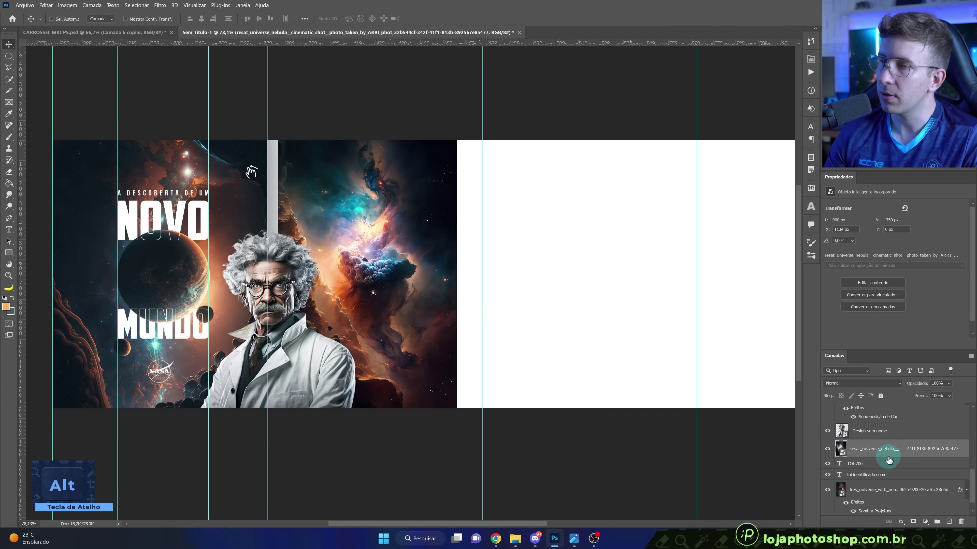
Clip the nebula inside the TOI 700 letters, shift it, and copy the hand icon across.
alt+click(888, 455)
scroll(398, 283, up, 3)
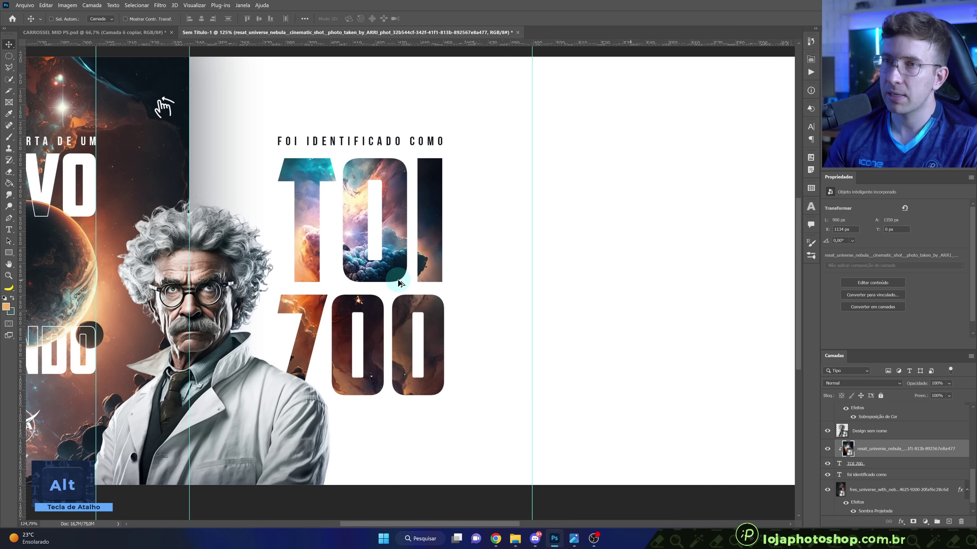
mouse_move(430, 304)
mouse_down()
mouse_move(451, 331)
mouse_move(395, 299)
mouse_move(408, 357)
mouse_up()
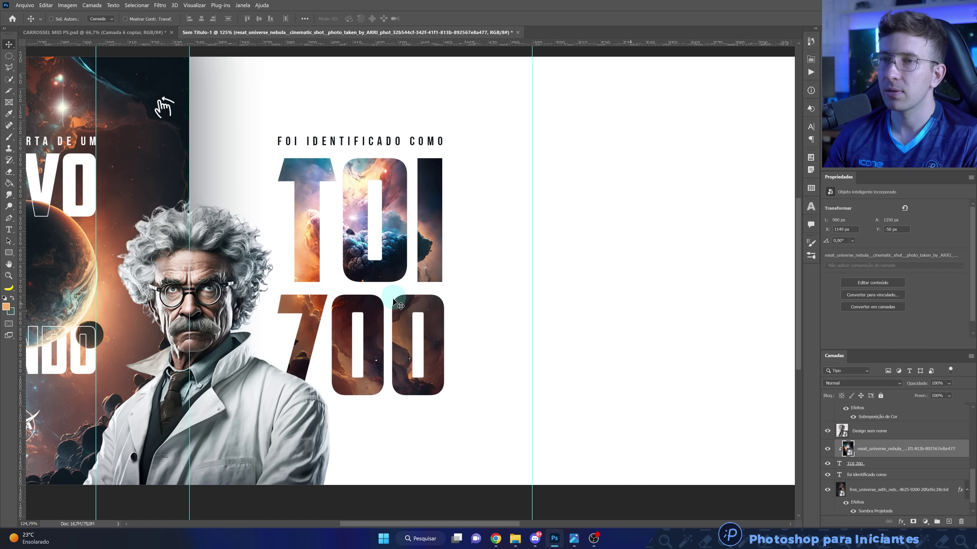
scroll(408, 357, down, 3)
scroll(383, 306, down, 1)
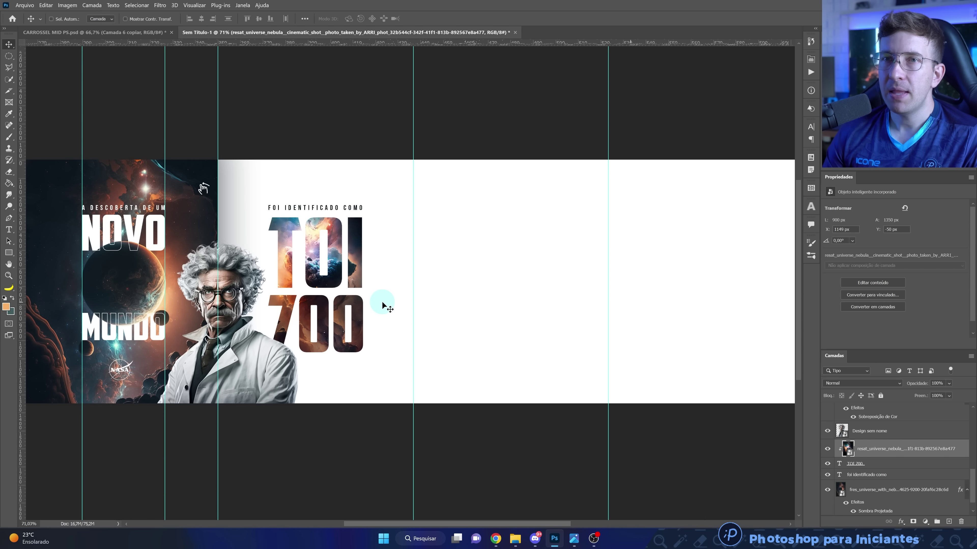
scroll(208, 196, up, 2)
mouse_move(204, 189)
mouse_down()
mouse_move(225, 192)
mouse_move(219, 198)
mouse_move(464, 201)
mouse_up()
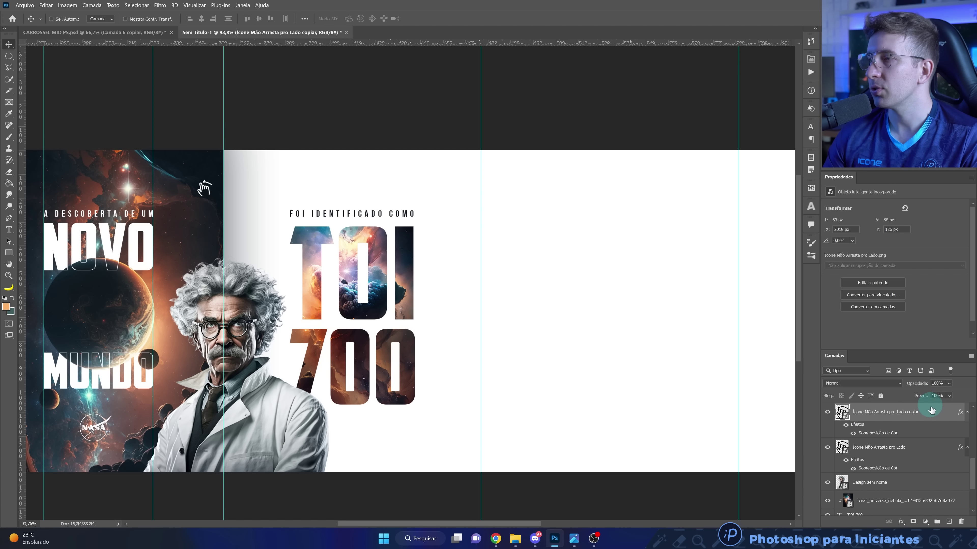
Give the copied swipe-hand icon a dark navy #0b141c Color Overlay sampled from the headline.
double_click(942, 416)
click(584, 341)
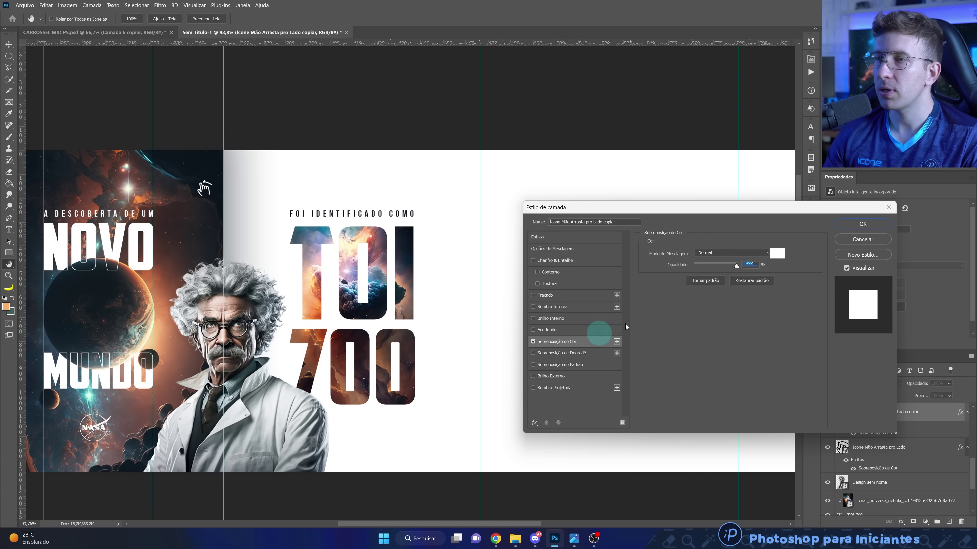
click(776, 253)
click(204, 164)
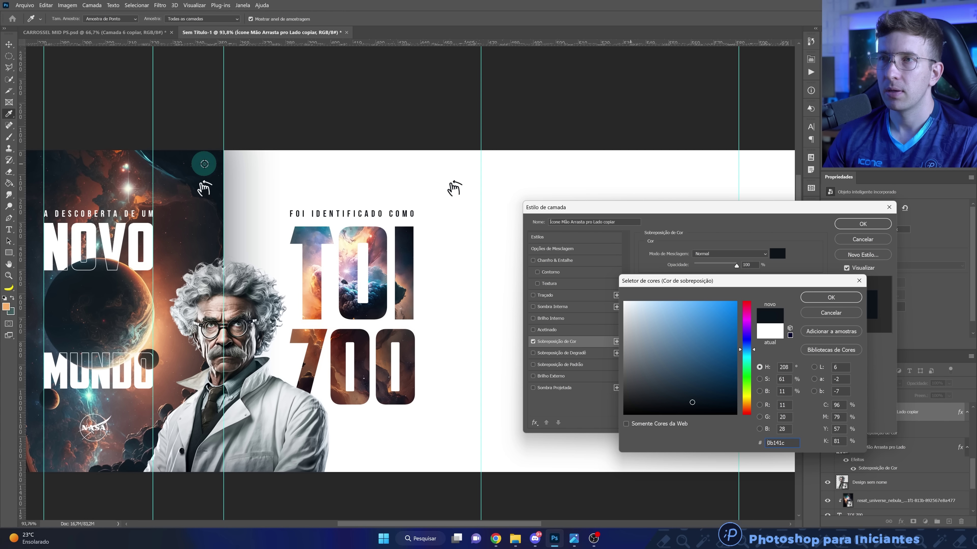
click(831, 297)
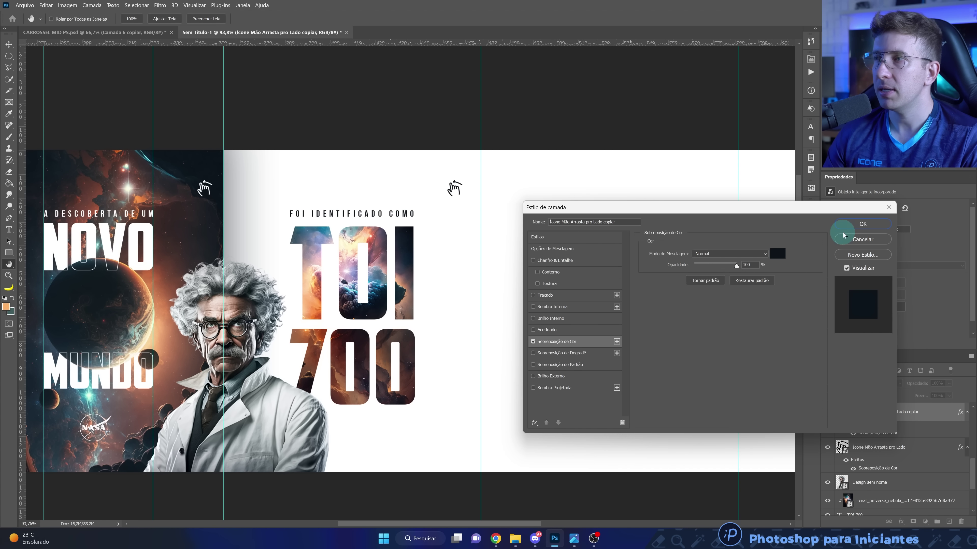
click(846, 225)
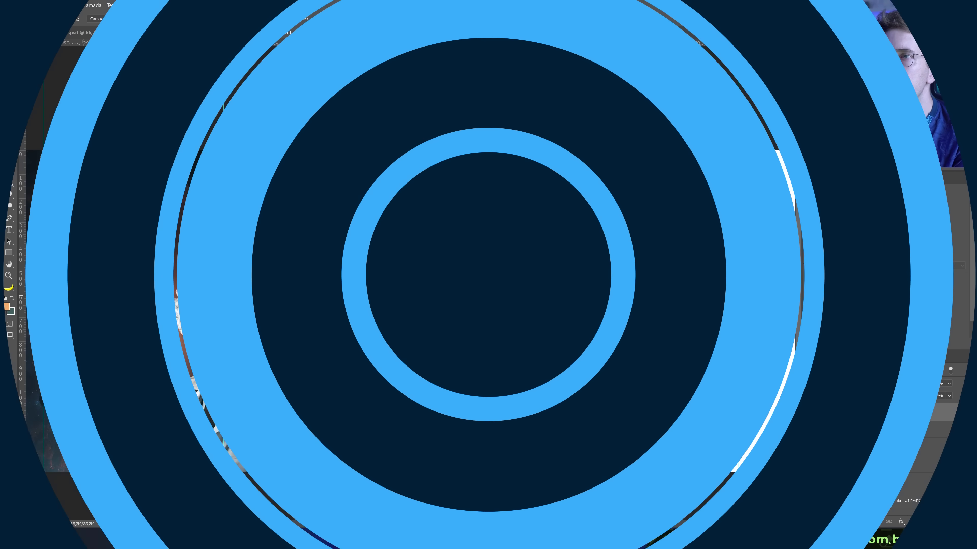
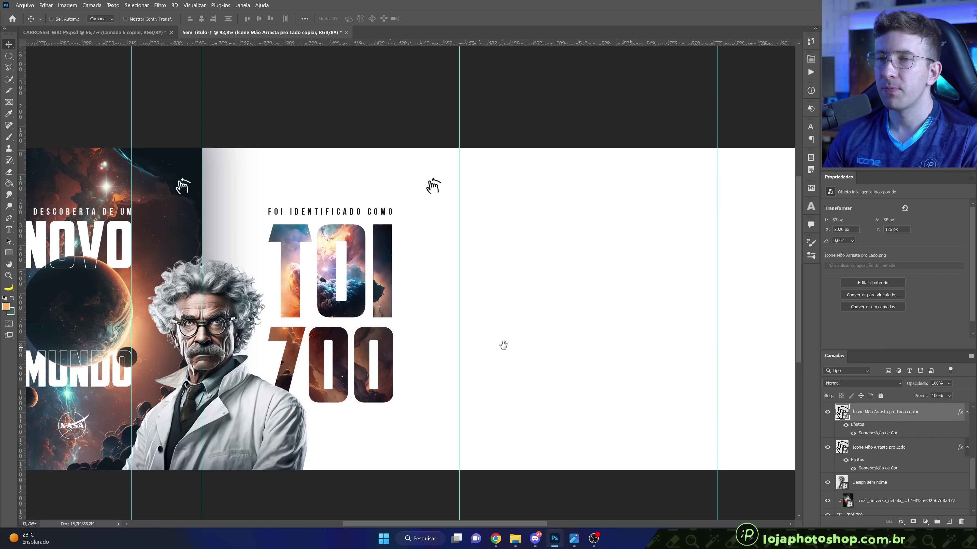
Drag the fres_universe nebulae-and-planets image from File Explorer onto the empty third slide.
mouse_move(503, 345)
mouse_down()
mouse_move(286, 348)
mouse_move(332, 346)
mouse_up()
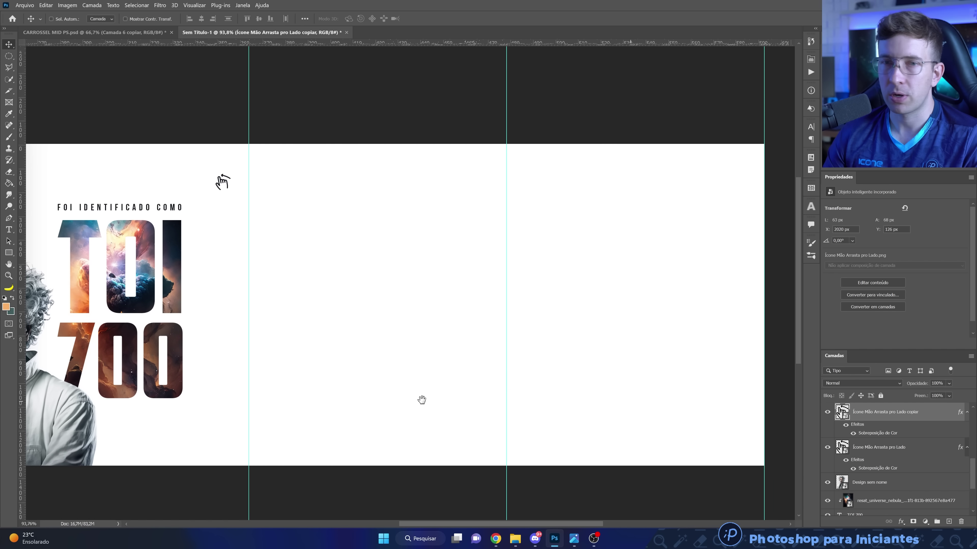
scroll(421, 399, down, 1)
click(519, 543)
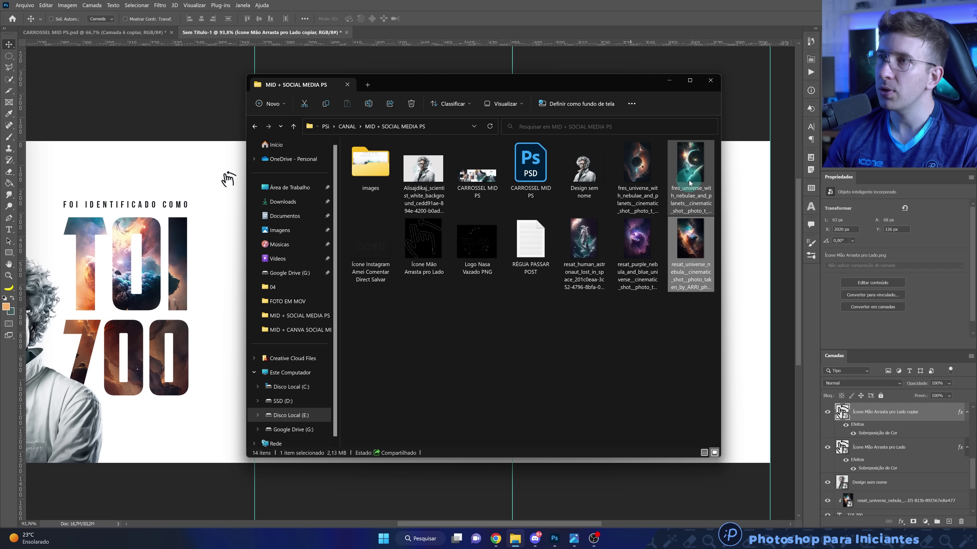
click(705, 196)
drag(697, 176, 719, 266)
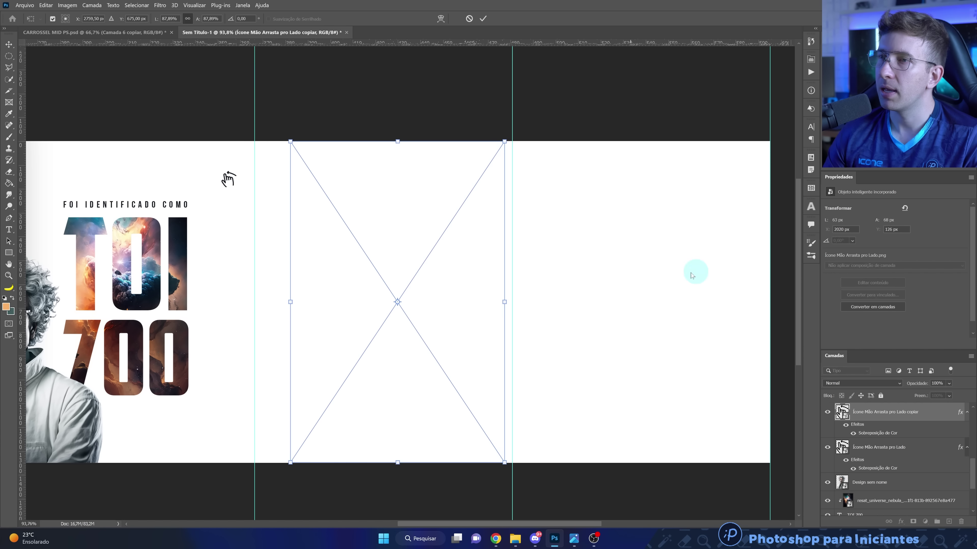
Enlarge and shift the space image to cover the third slide, then give it a layer mask.
drag(505, 140, 672, 81)
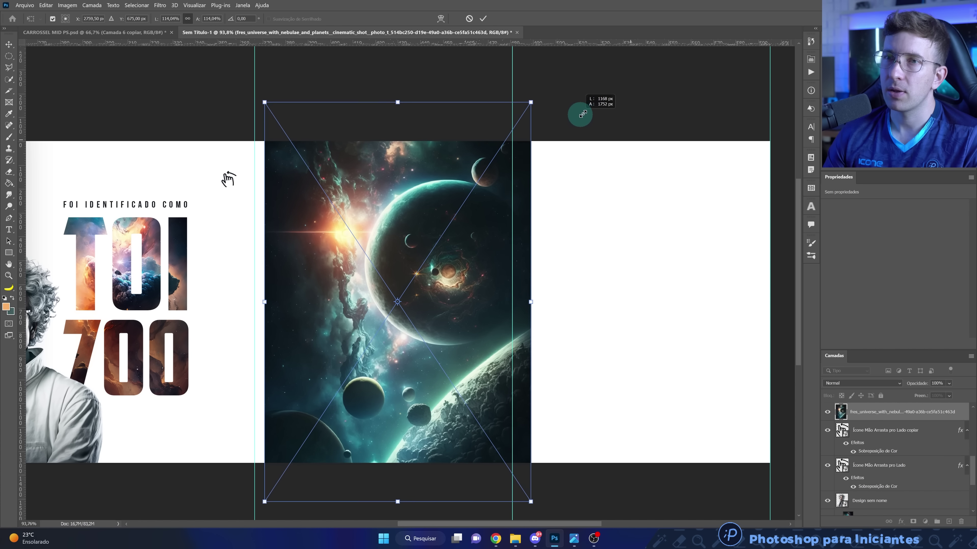
drag(285, 247, 274, 247)
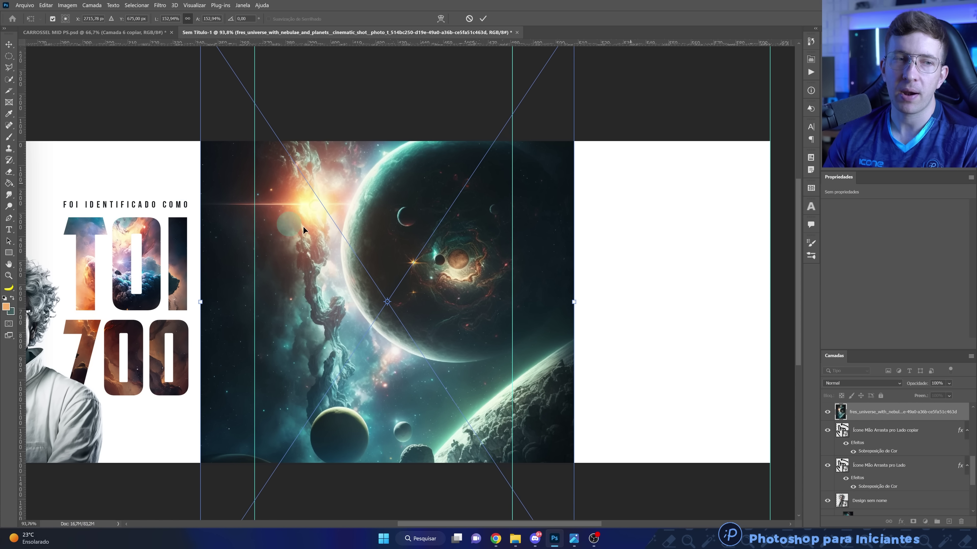
mouse_move(574, 302)
mouse_down()
mouse_move(603, 303)
mouse_move(558, 275)
mouse_up()
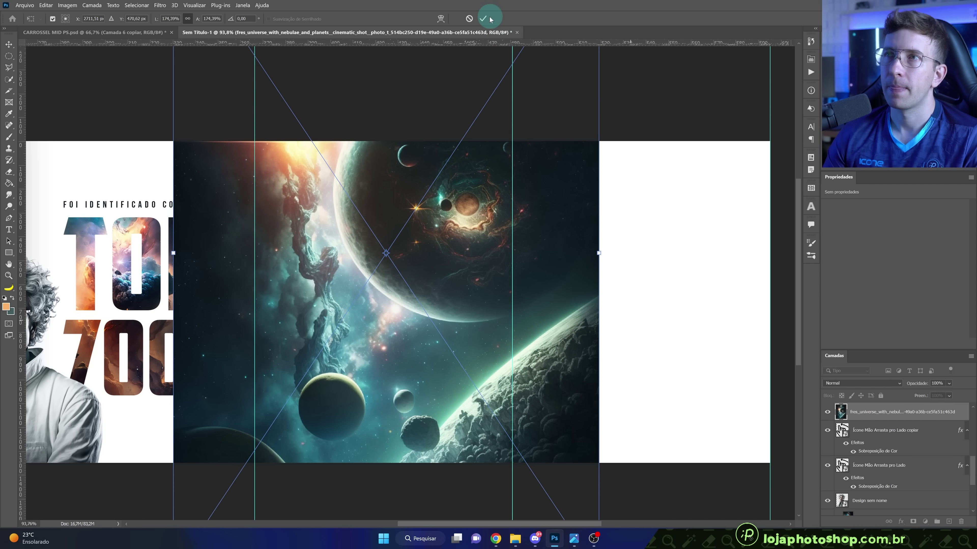
scroll(500, 346, down, 3)
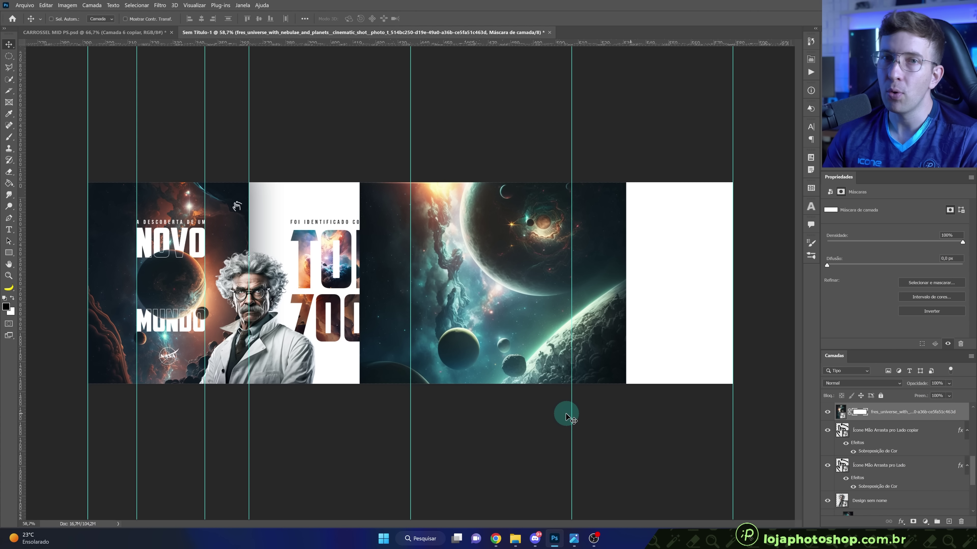
Pick the PINCEL DE NUVEM cloud brush at 753 px from the Brush tool's preset list.
click(14, 140)
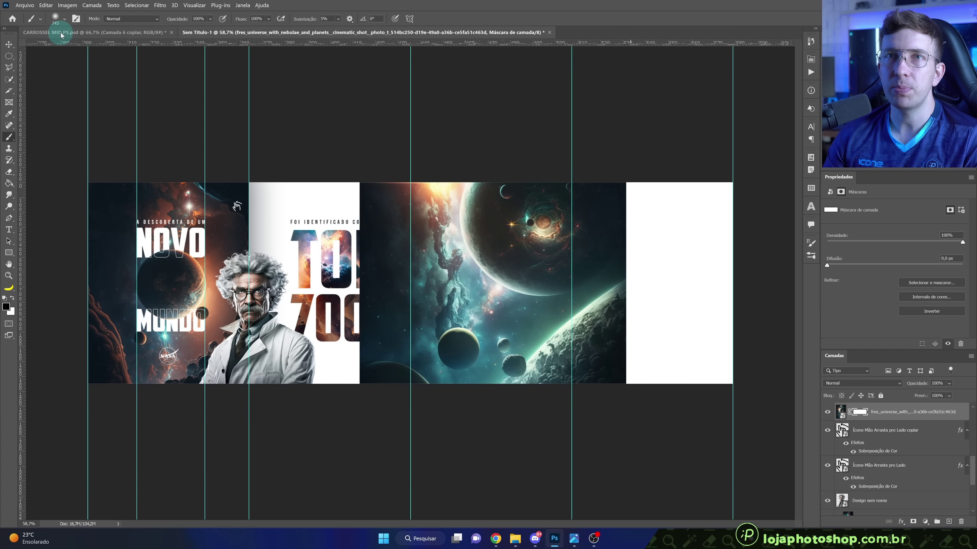
click(63, 19)
mouse_move(236, 136)
mouse_down()
mouse_move(246, 210)
mouse_move(237, 295)
mouse_up()
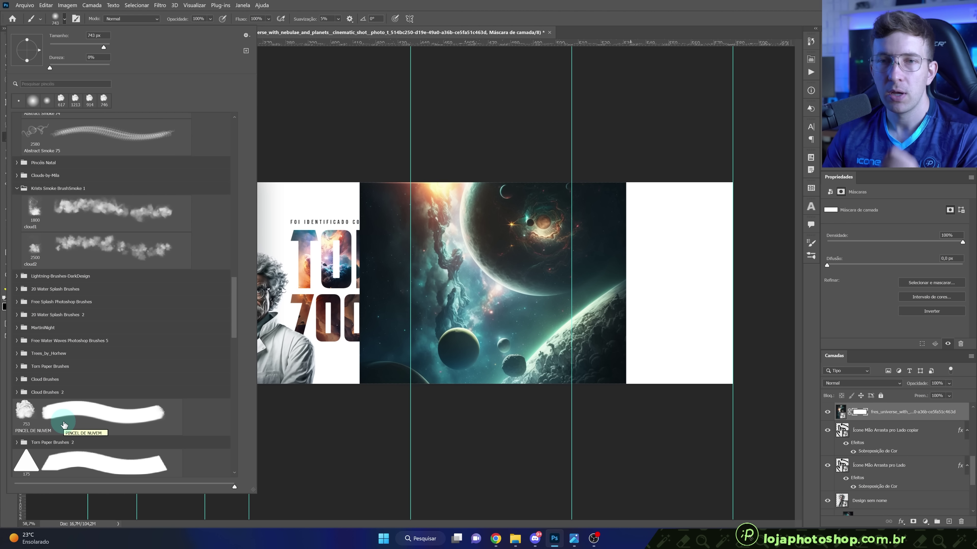
drag(235, 329, 240, 468)
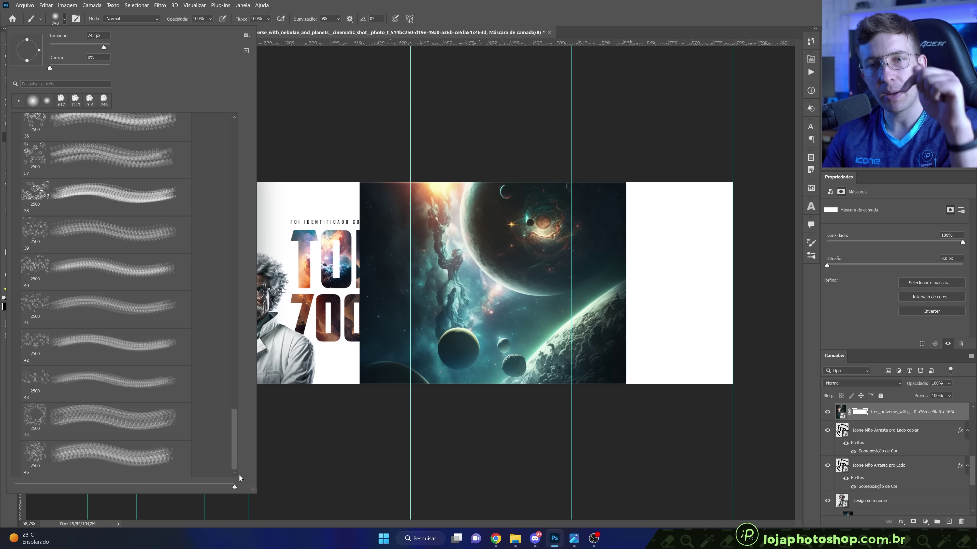
drag(238, 473, 236, 346)
click(123, 307)
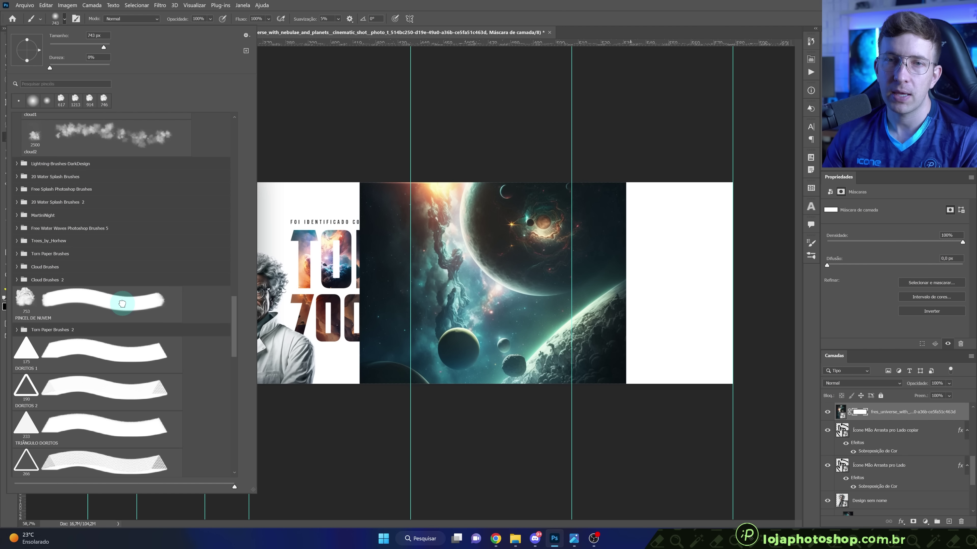
click(410, 8)
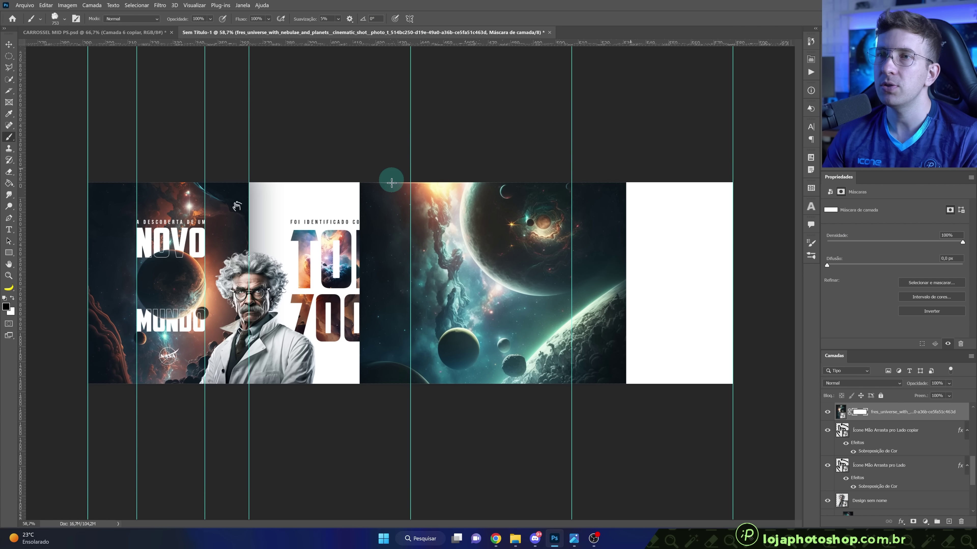
Paint trial cloud strokes on the mask from the space image's left edge across its middle.
click(180, 30)
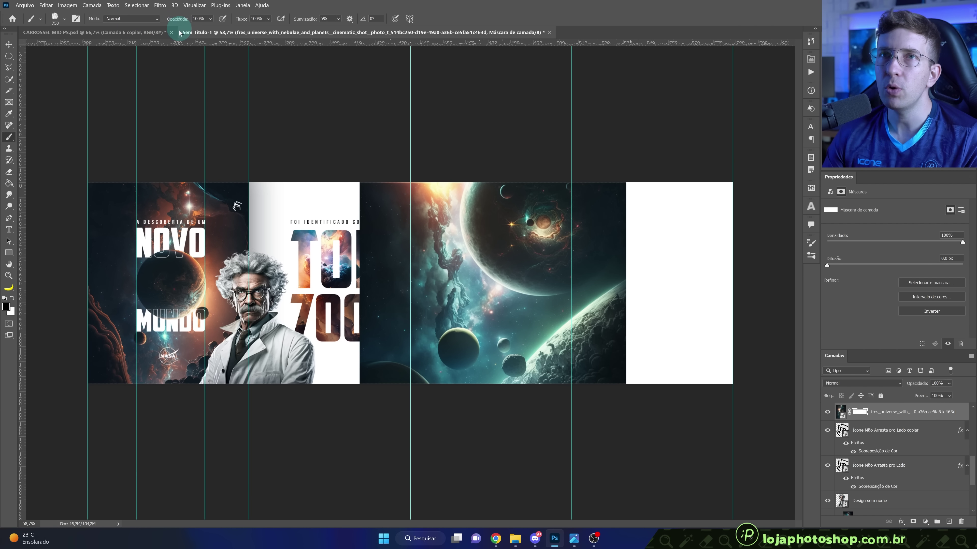
click(388, 216)
click(396, 239)
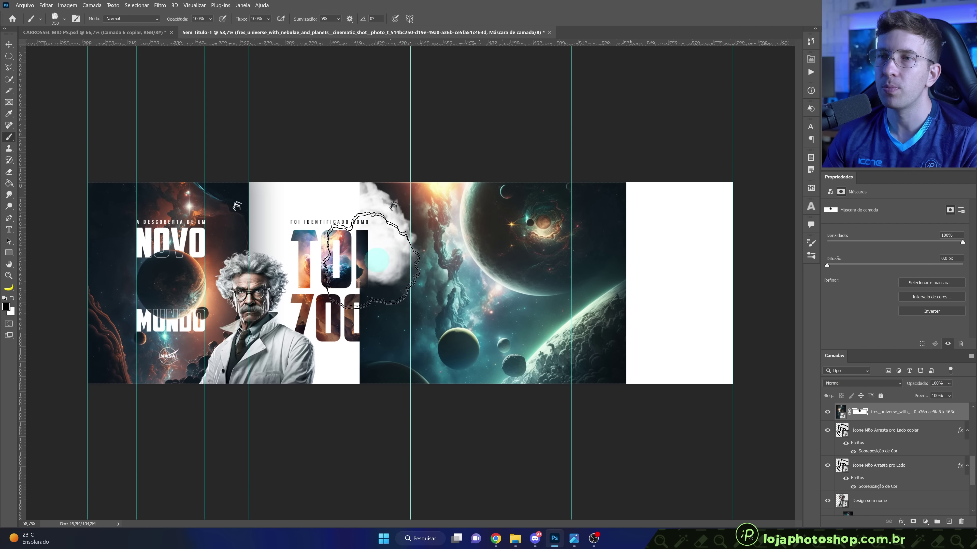
click(426, 296)
click(449, 320)
click(511, 308)
click(523, 276)
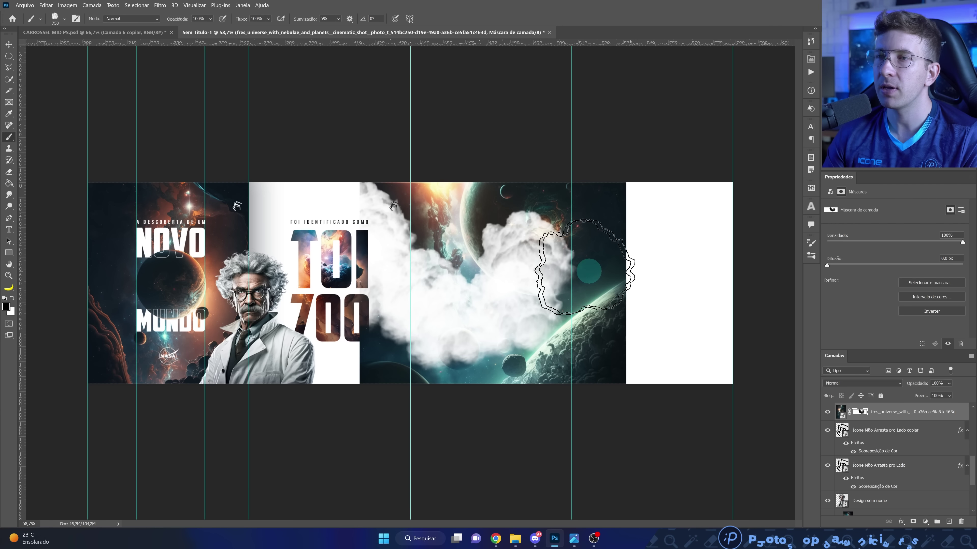
click(600, 270)
Undo the trial cloud strokes and bring up Brush Settings showing 753 px with 10% spacing.
key(ctrl+z)
key(ctrl+z)
key(ctrl+z)
key(ctrl+z)
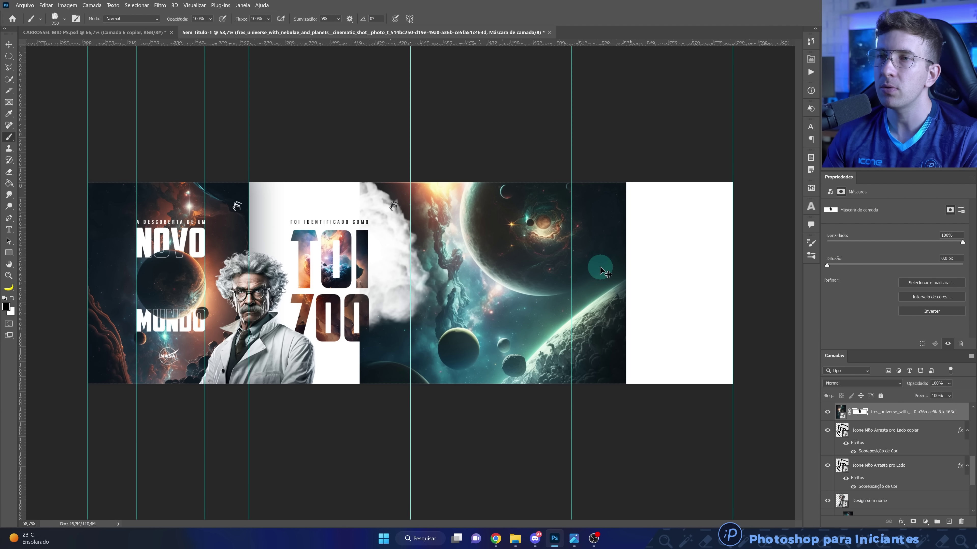
key(ctrl+z)
key(ctrl+z)
key(ctrl+z)
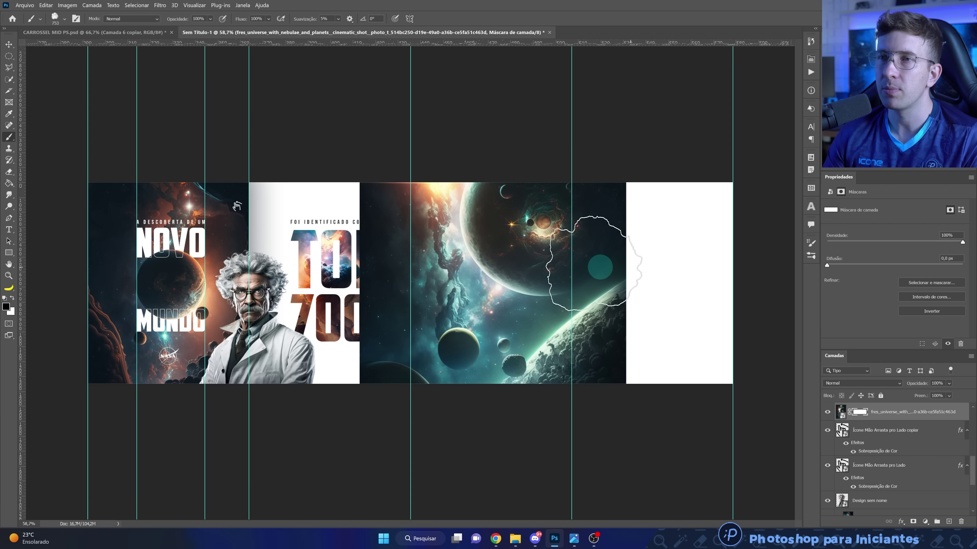
click(78, 23)
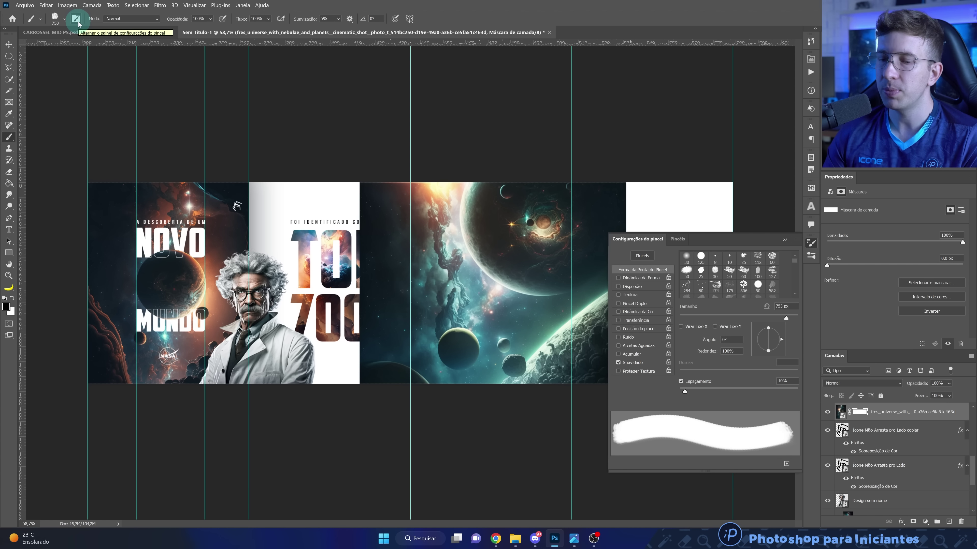
Enable Shape Dynamics on the cloud brush with 32% angle jitter, then close Brush Settings.
click(79, 23)
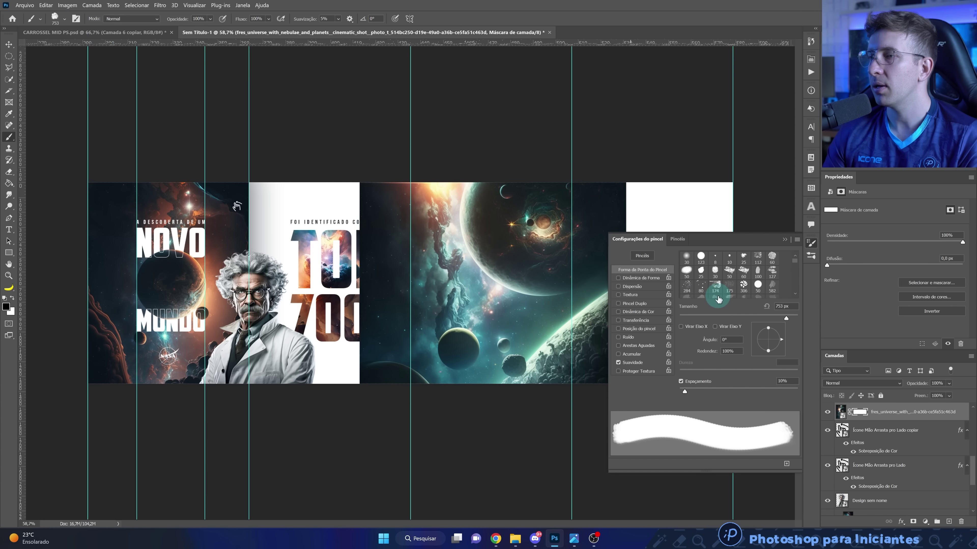
click(702, 320)
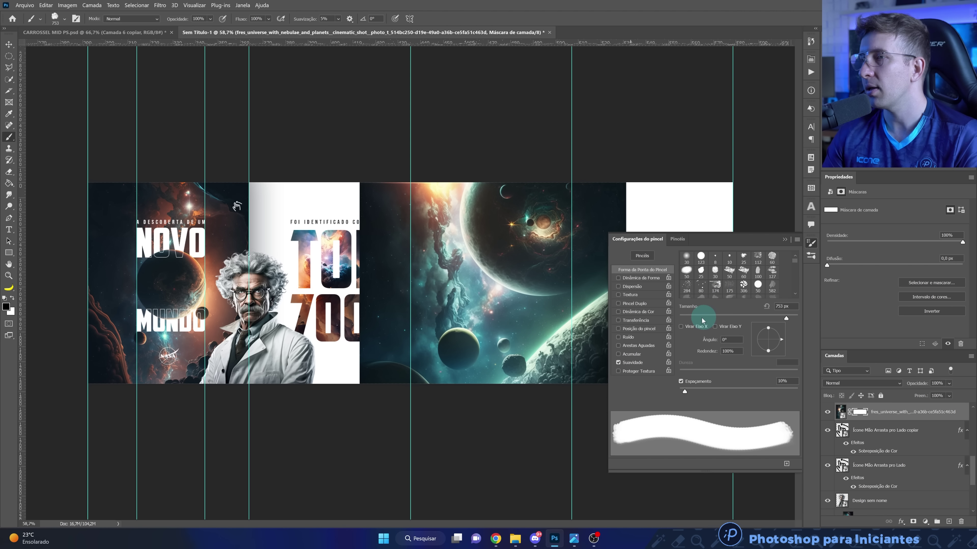
click(645, 279)
drag(685, 333, 717, 335)
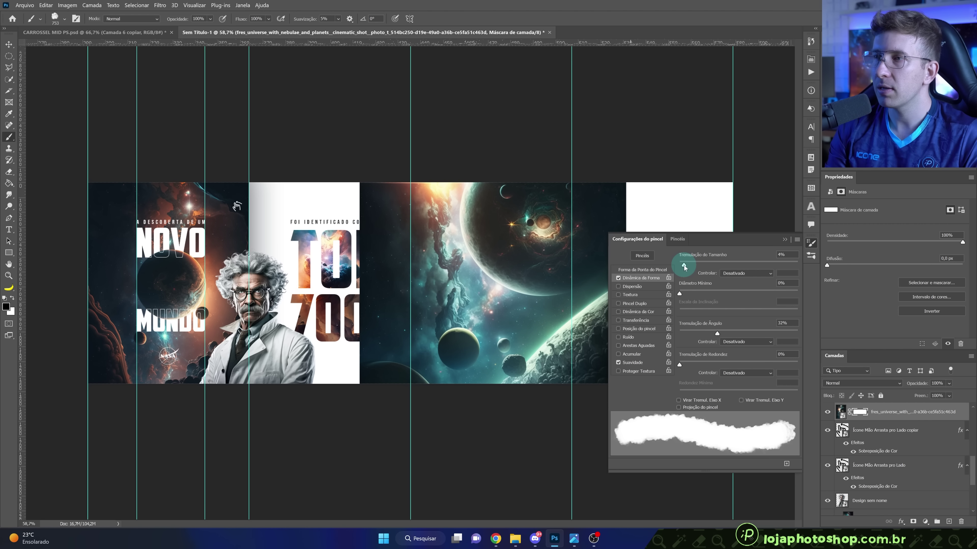
click(786, 240)
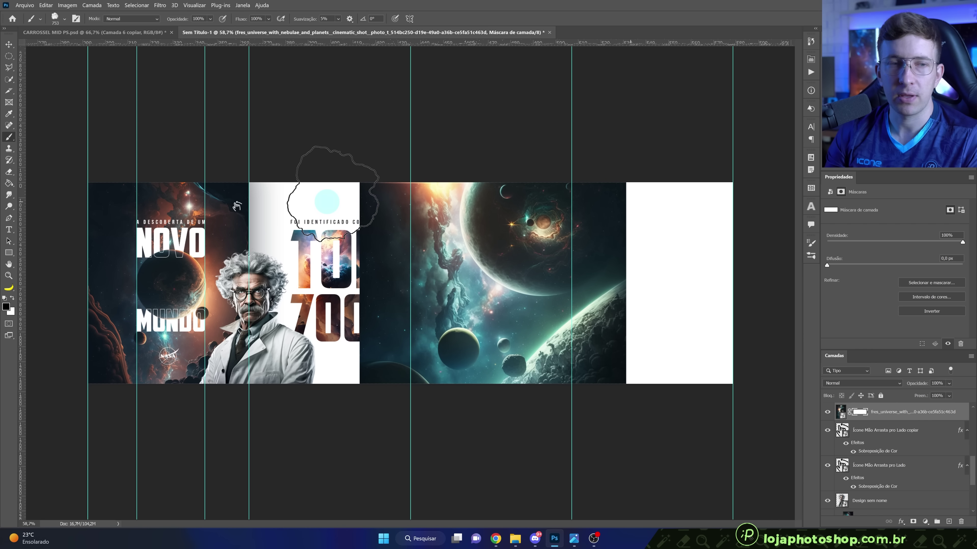
Paint cloud on the mask beside the TOI 700 letters, resizing the brush to about 430 px.
drag(328, 171, 332, 231)
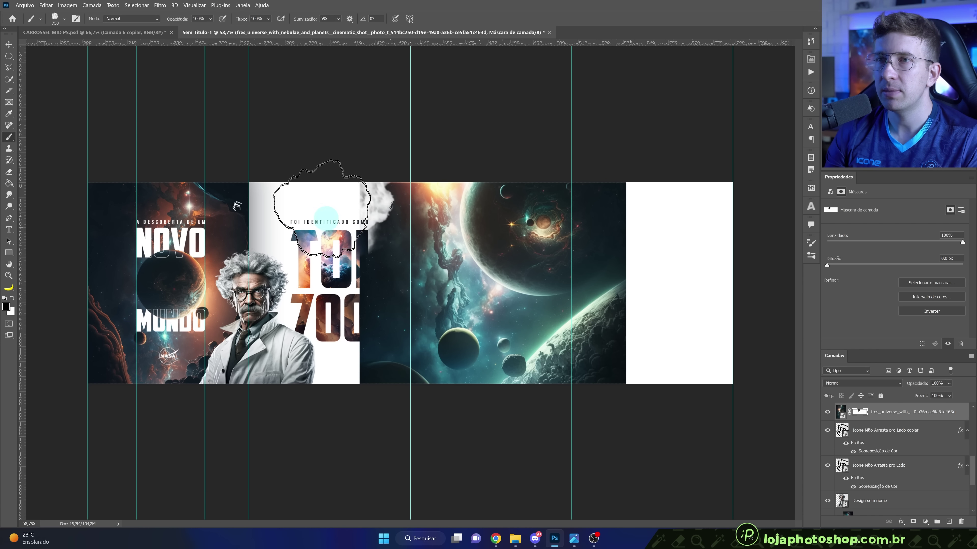
scroll(331, 236, up, 5)
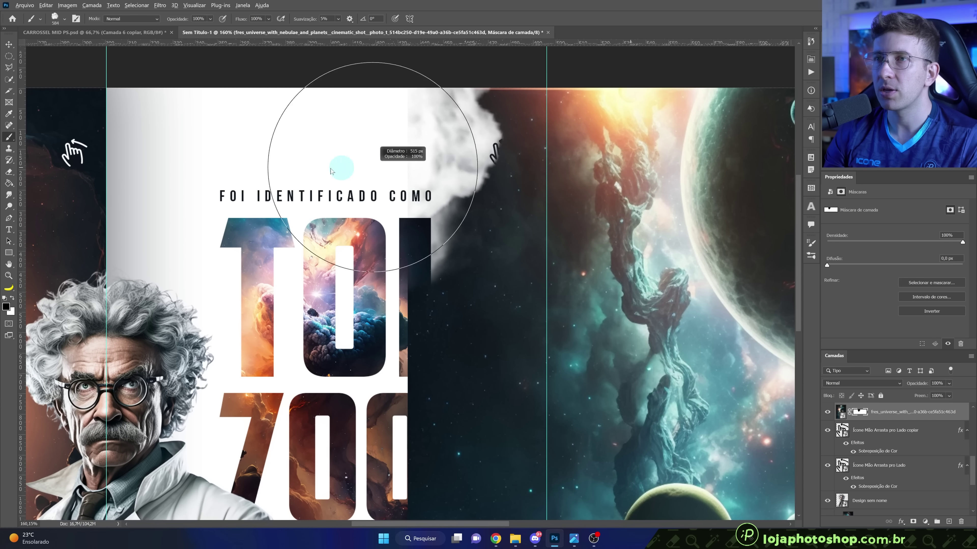
key(bracketleft)
key(bracketleft)
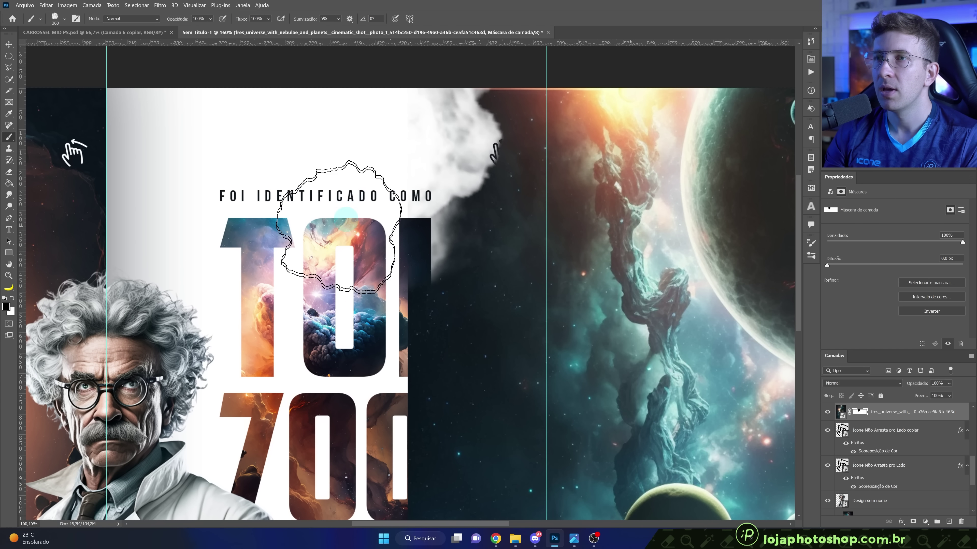
scroll(357, 195, down, 3)
drag(360, 205, 349, 256)
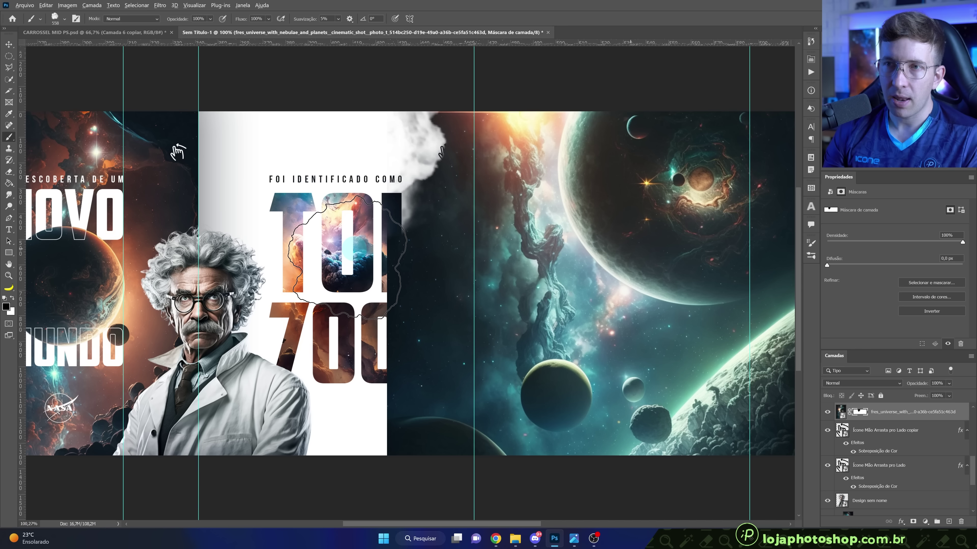
alt+right_click(354, 250)
drag(357, 252, 354, 249)
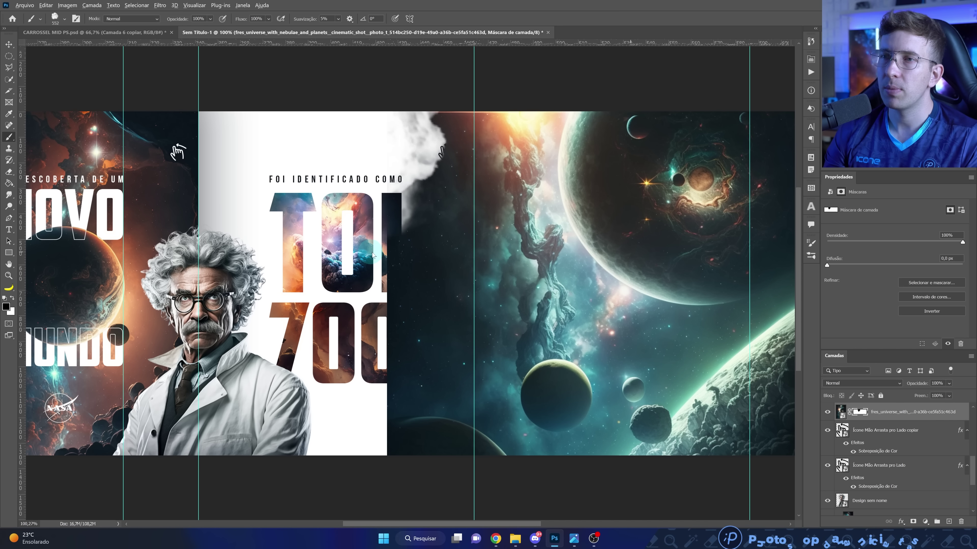
drag(354, 249, 327, 249)
mouse_move(413, 317)
mouse_down()
mouse_move(386, 377)
mouse_move(457, 431)
mouse_up()
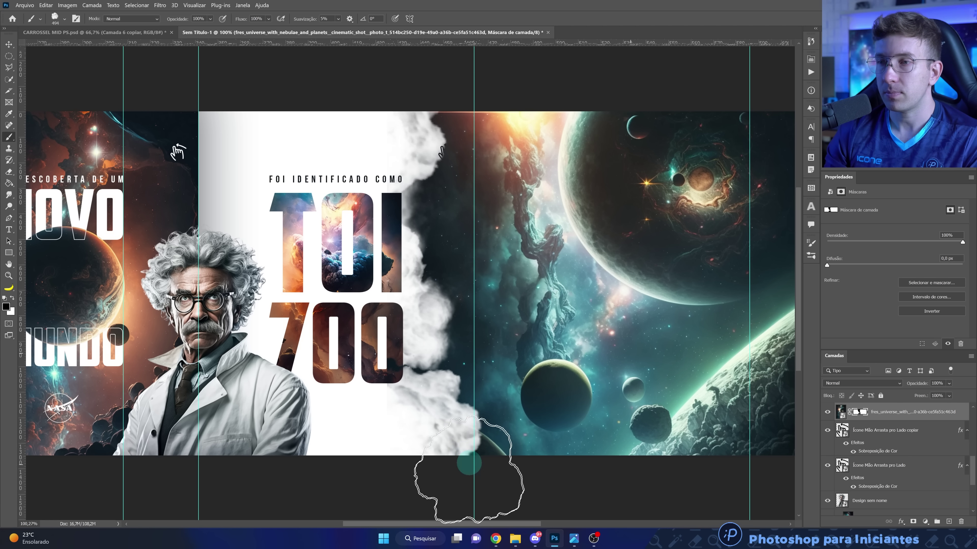
Paint cloud along the space image's bottom-right edge and across the top above the right planet.
scroll(359, 362, down, 3)
click(671, 349)
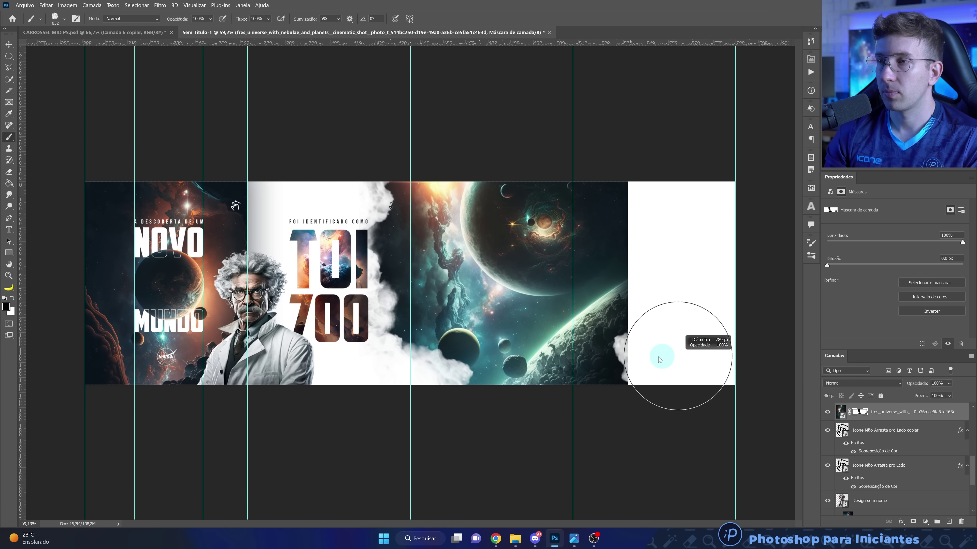
drag(631, 217, 569, 215)
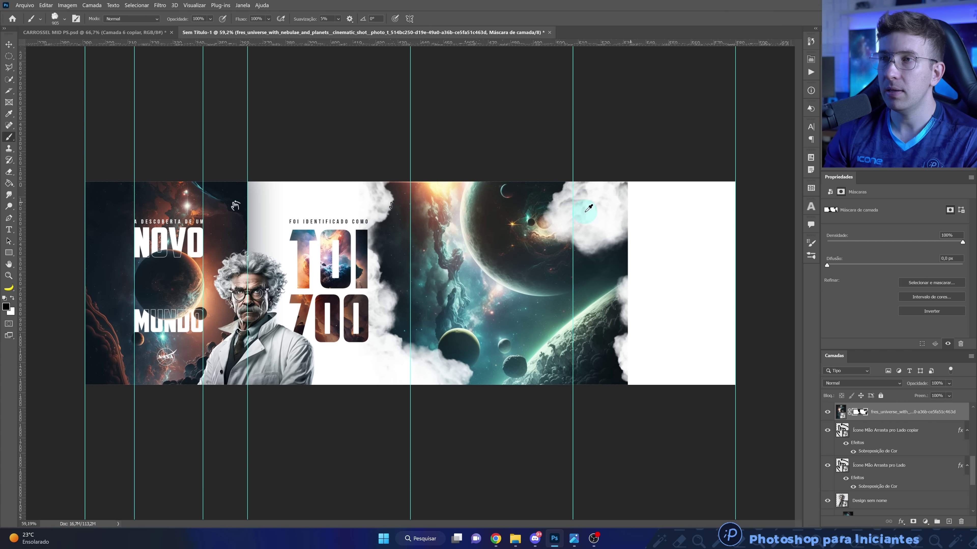
drag(550, 204, 640, 206)
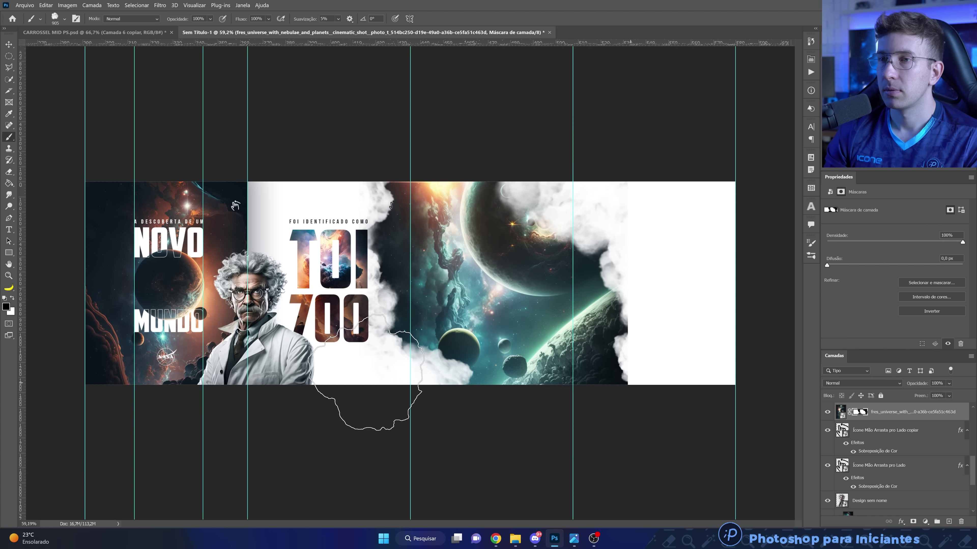
scroll(366, 221, up, 4)
Swap colours, shrink the brush to about 300 px, and undo a stray smoke stroke at the bottom.
key(x)
drag(416, 225, 444, 206)
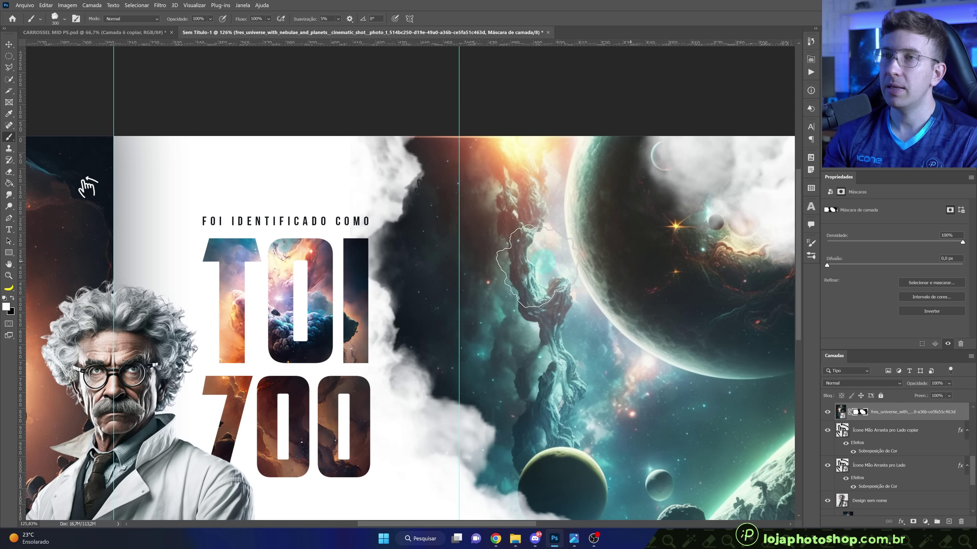
scroll(542, 262, down, 5)
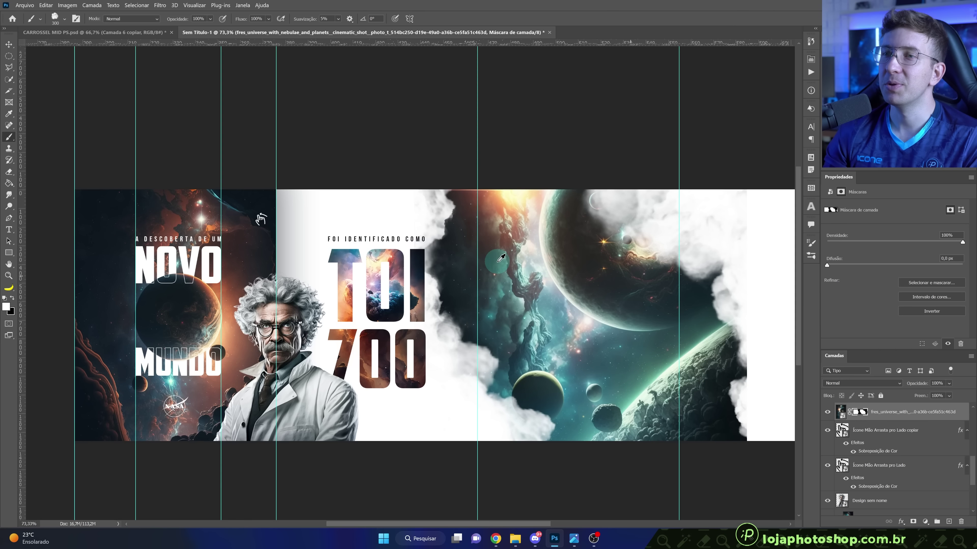
scroll(467, 338, up, 2)
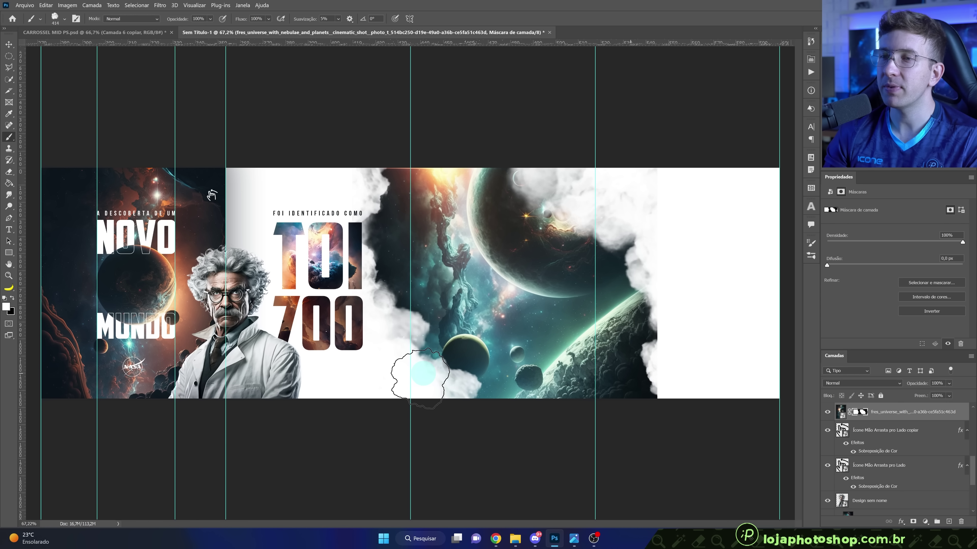
click(420, 376)
key(ctrl+z)
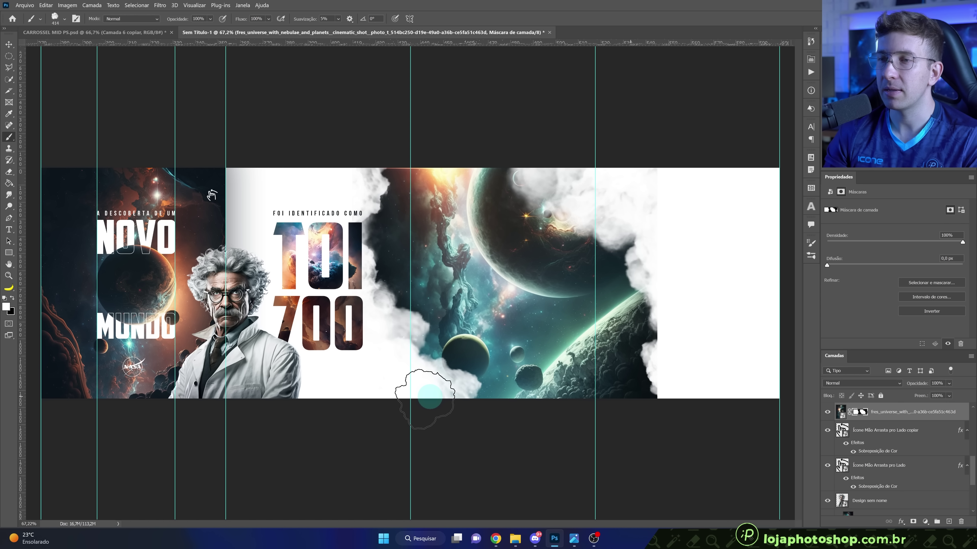
click(828, 431)
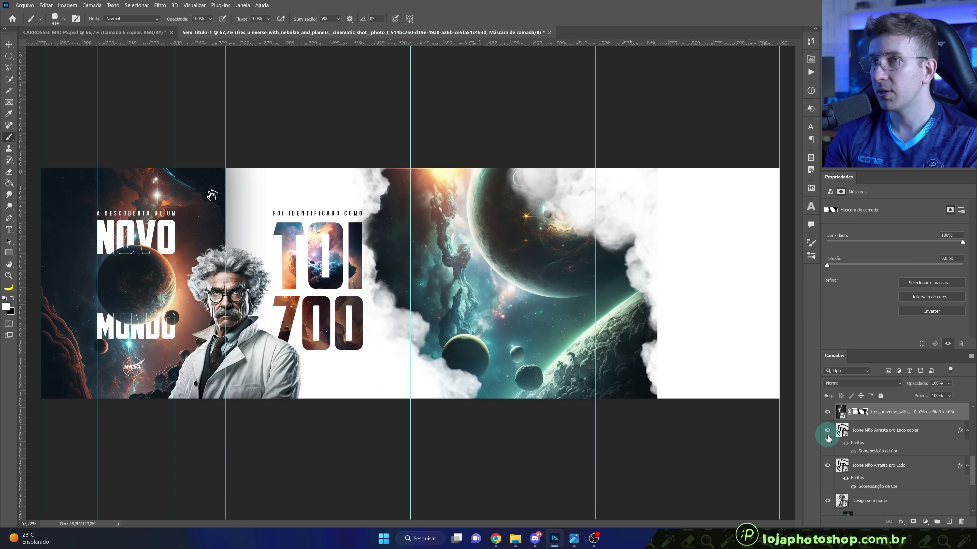
Give the copied swipe-hand icon a white ffffff colour overlay and move its layer above fres_universe.
click(902, 452)
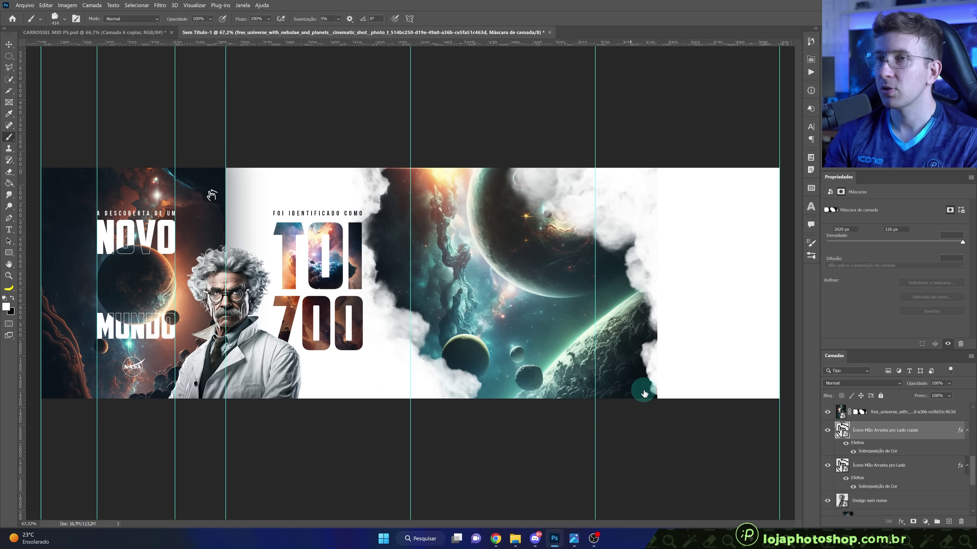
double_click(877, 452)
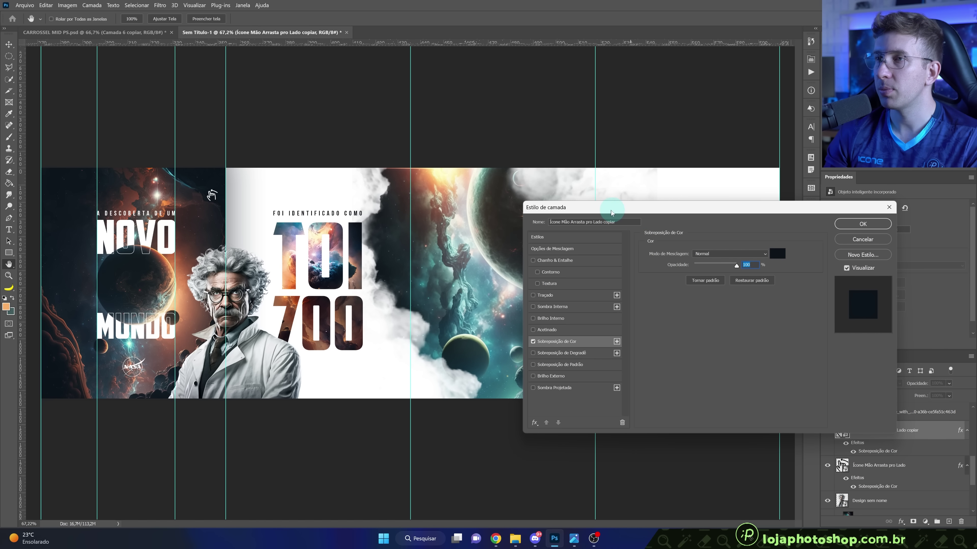
click(777, 253)
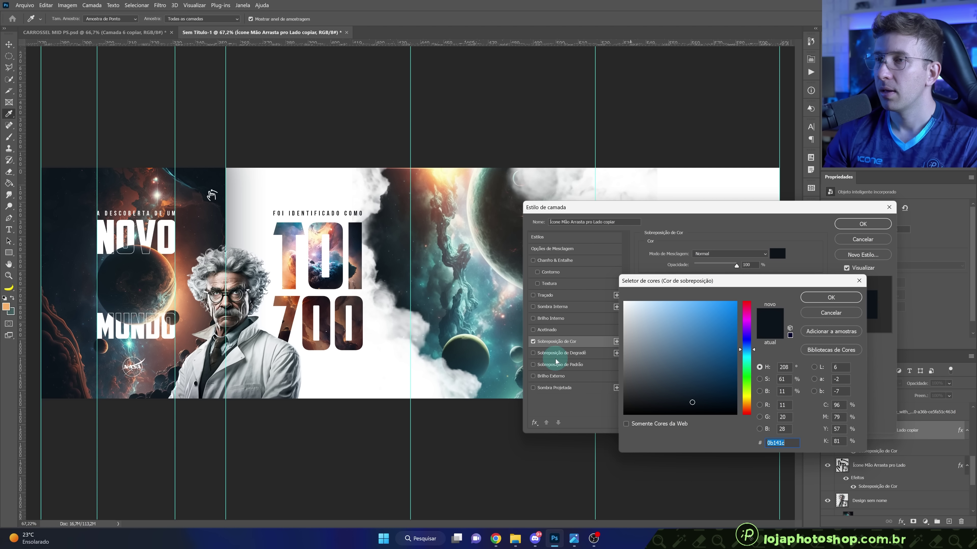
text(ffffff)
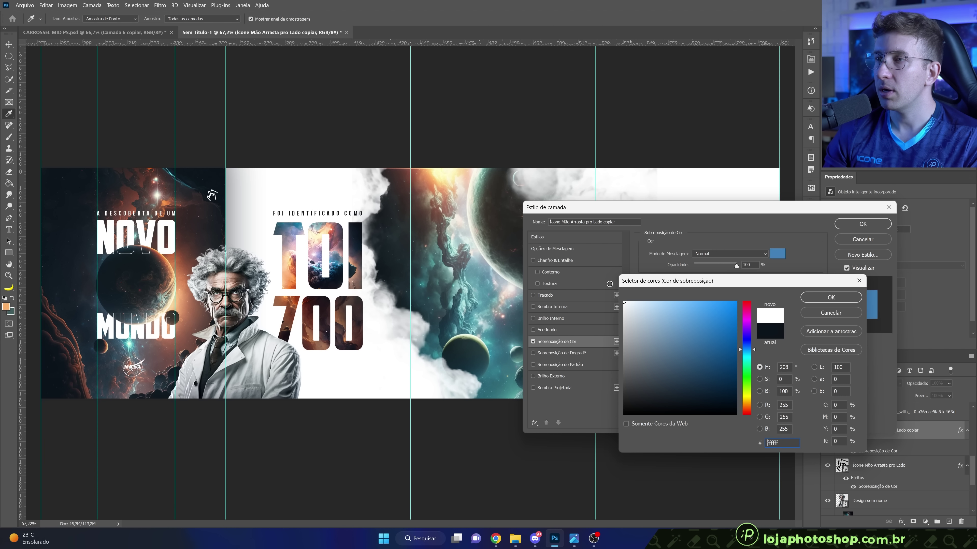
click(838, 297)
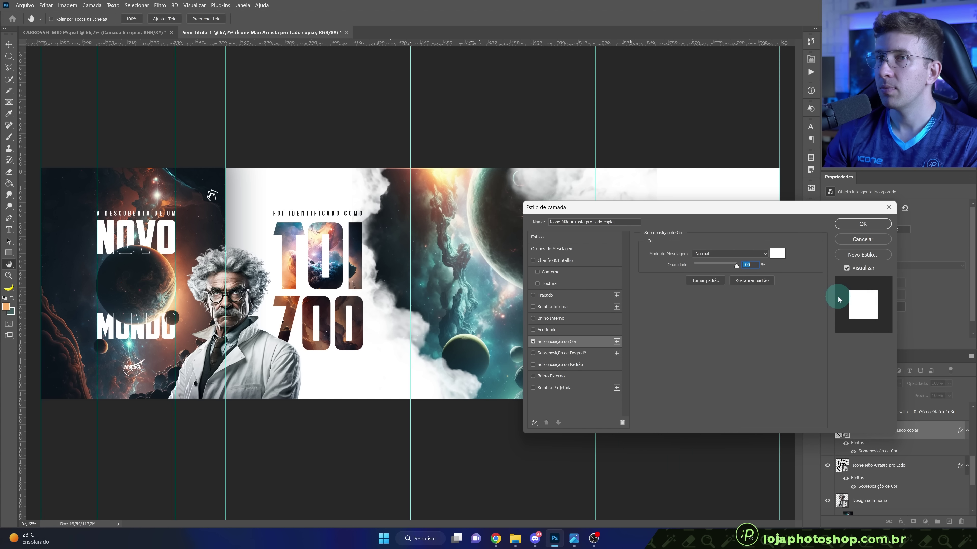
click(862, 223)
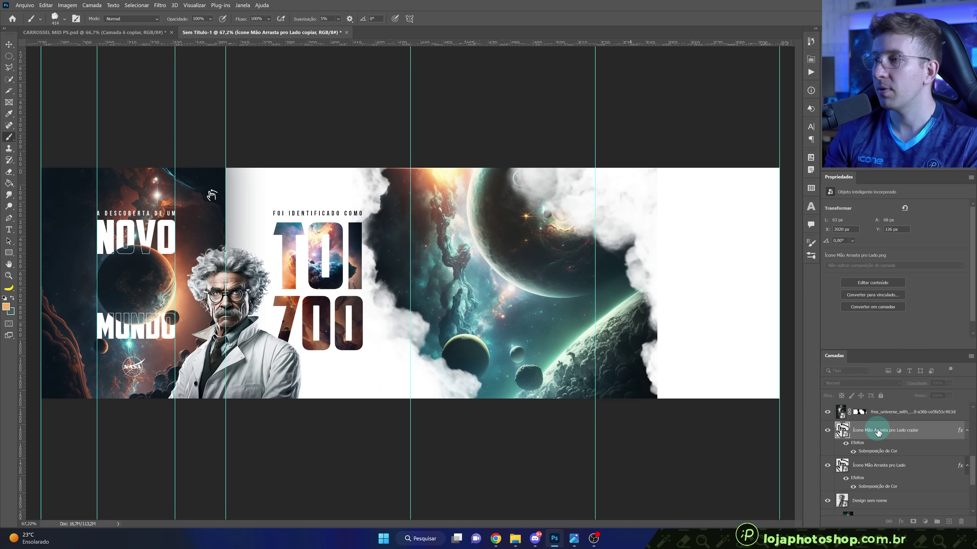
drag(883, 467, 885, 440)
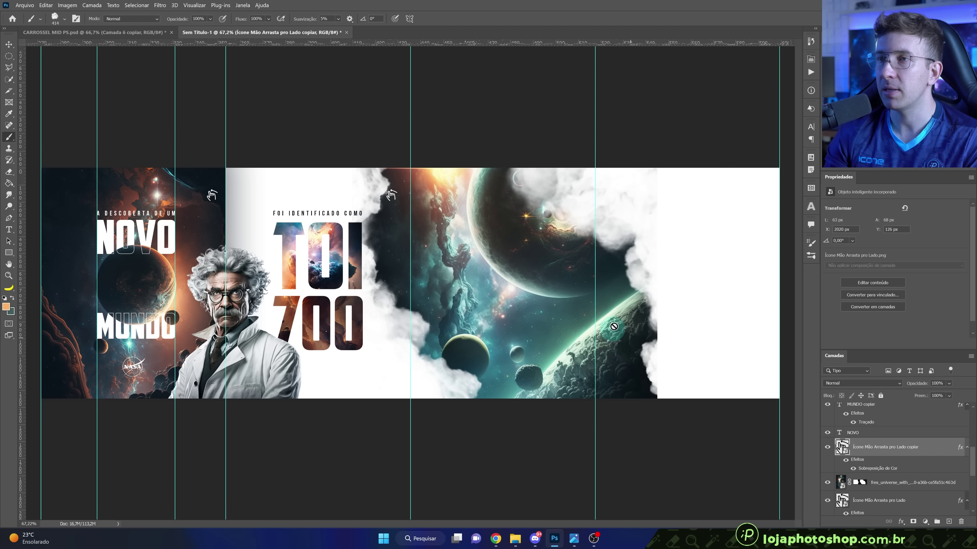
scroll(615, 279, up, 2)
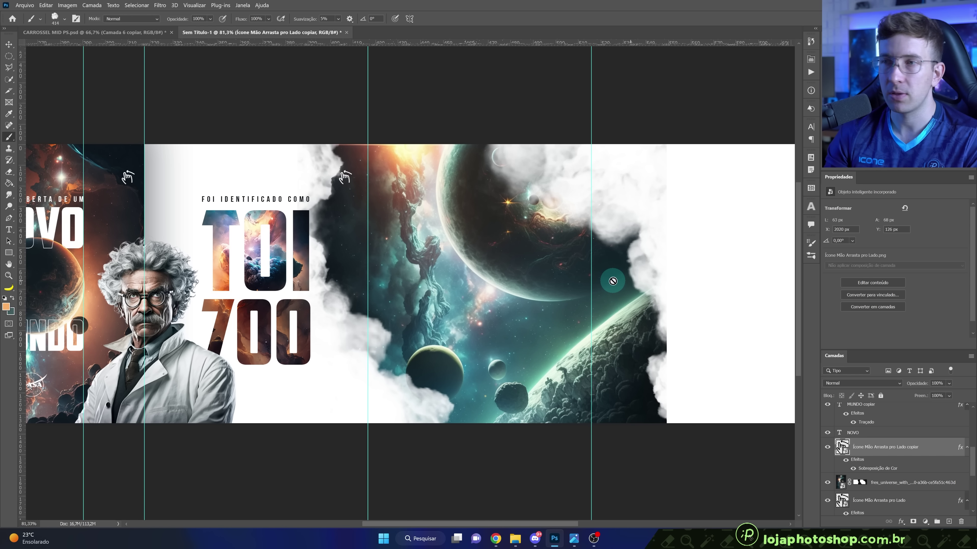
Copy the planet description paragraphs from the text layer in CARROSSEL MID PS.psd.
scroll(617, 319, up, 2)
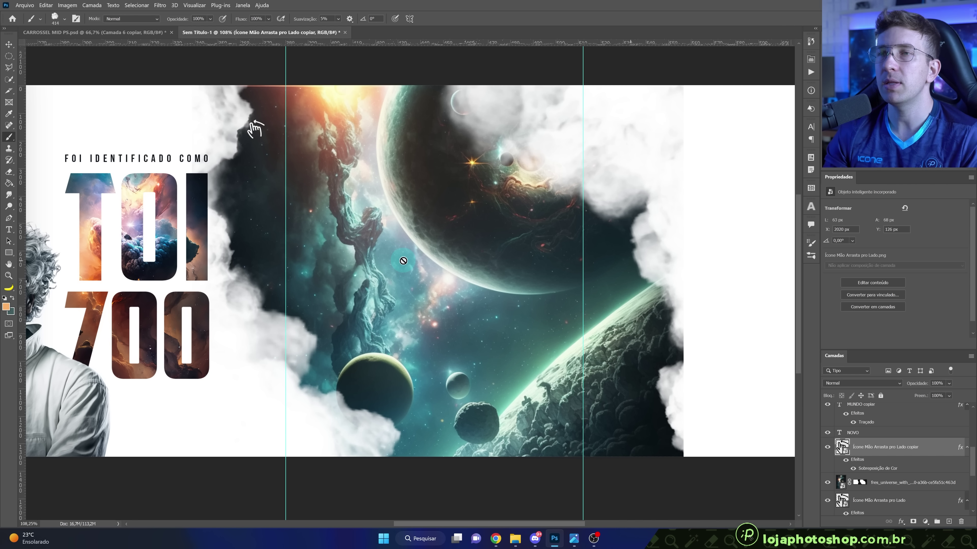
click(92, 32)
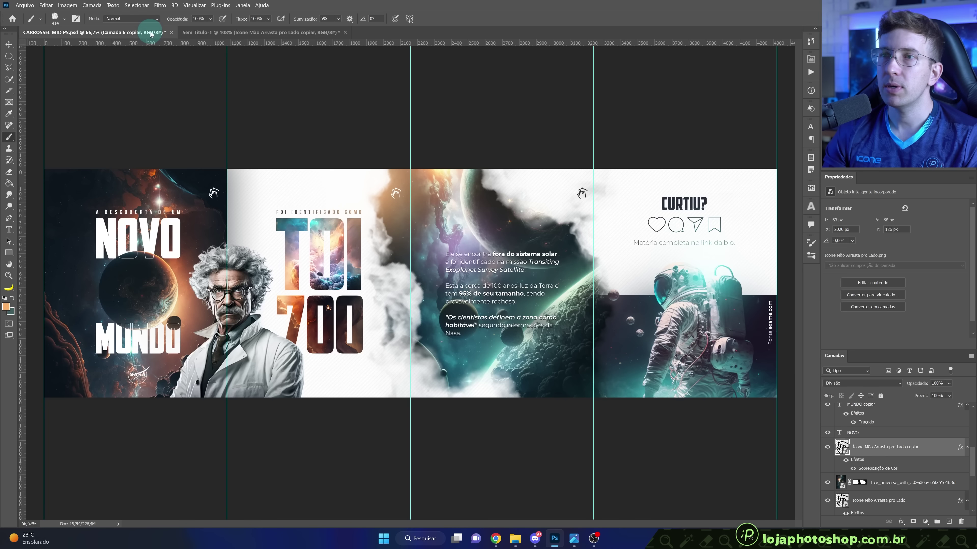
scroll(583, 307, up, 3)
scroll(583, 307, up, 2)
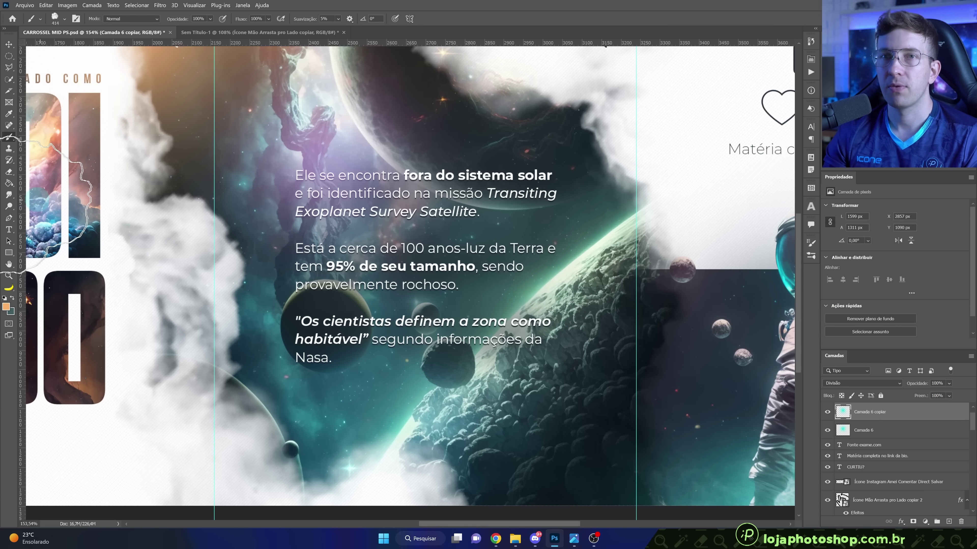
click(9, 229)
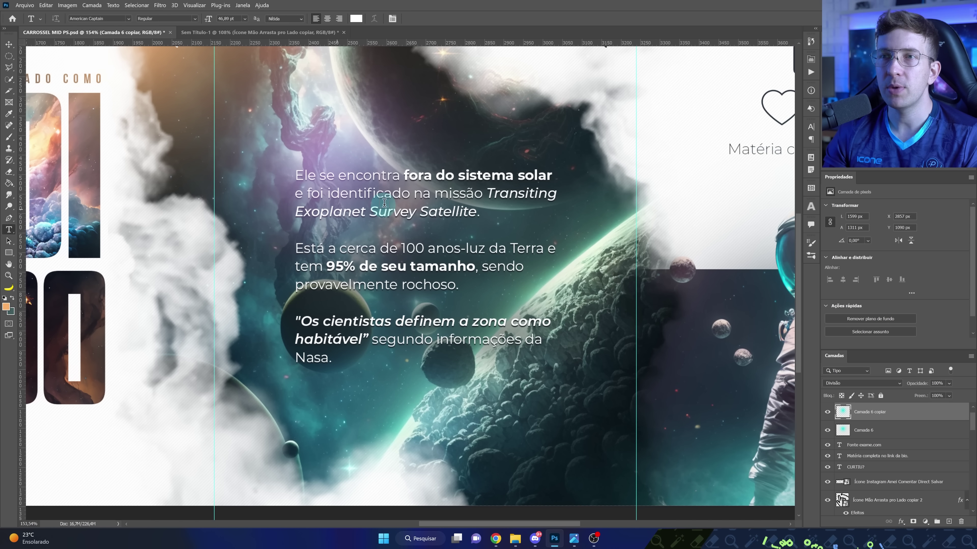
click(368, 183)
click(410, 19)
click(550, 247)
key(ctrl+a)
key(ctrl+c)
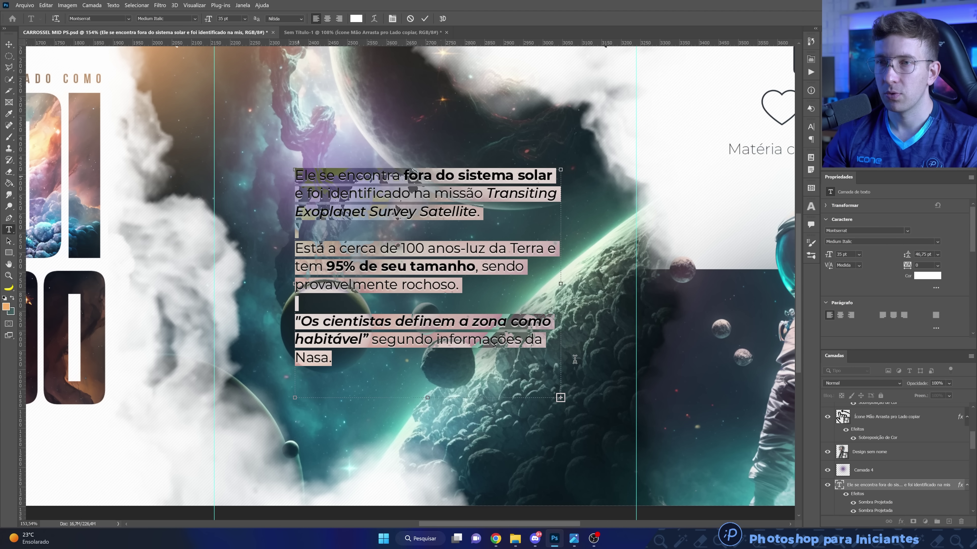
Back in the Sem Título-1 carousel, add a new empty layer, Camada 3, at the top.
click(299, 32)
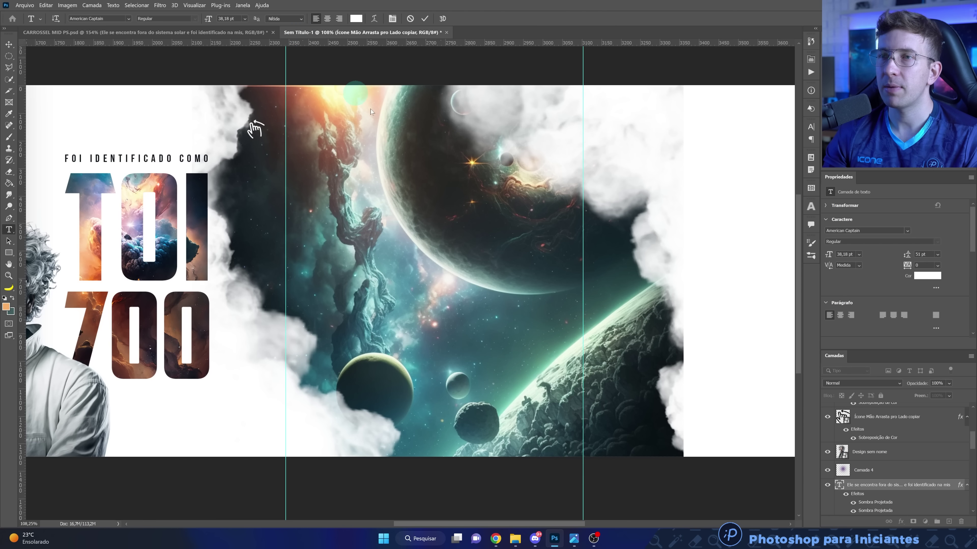
scroll(792, 458, up, 1)
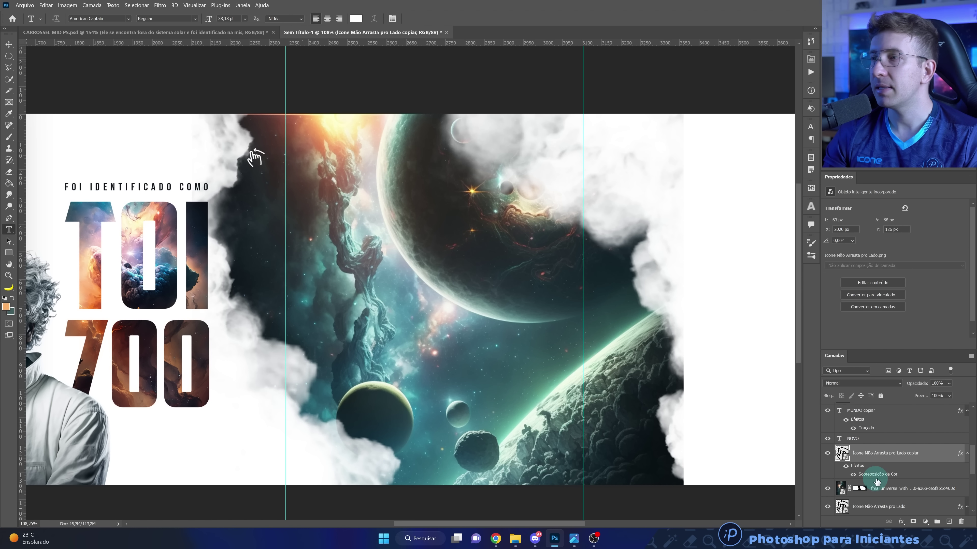
scroll(902, 434, down, 3)
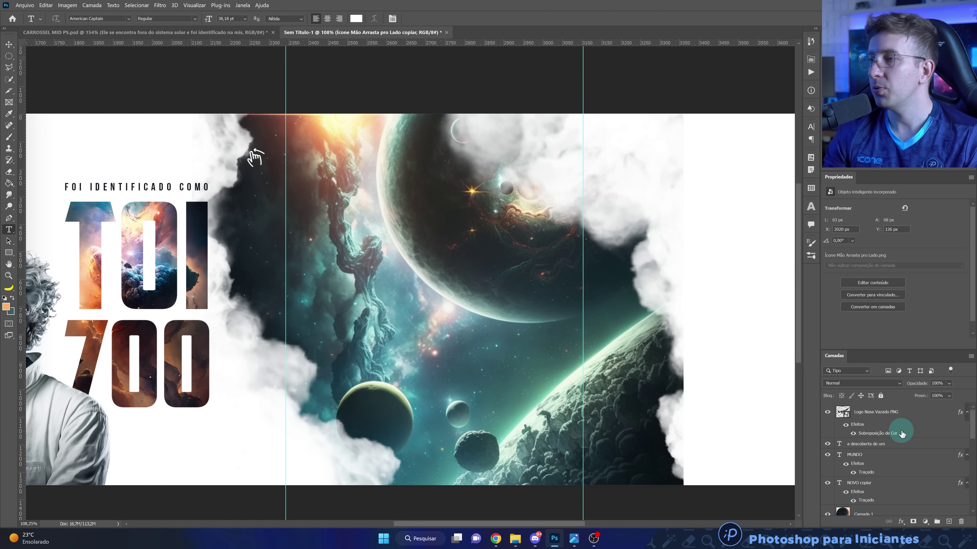
click(900, 412)
click(949, 522)
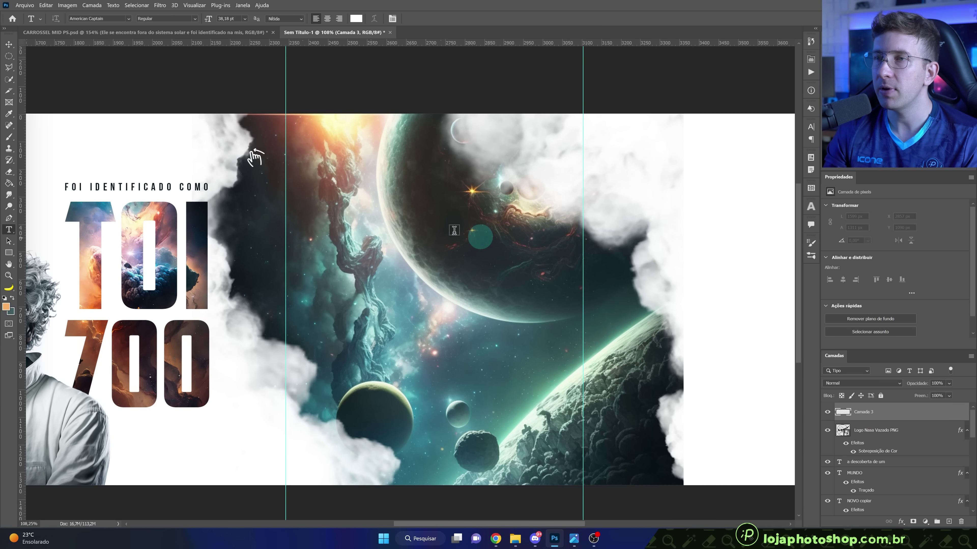
Paste the planet description into a paragraph text box drawn over the space image on slide 3.
mouse_move(330, 215)
mouse_down()
mouse_move(543, 390)
mouse_move(537, 399)
mouse_up()
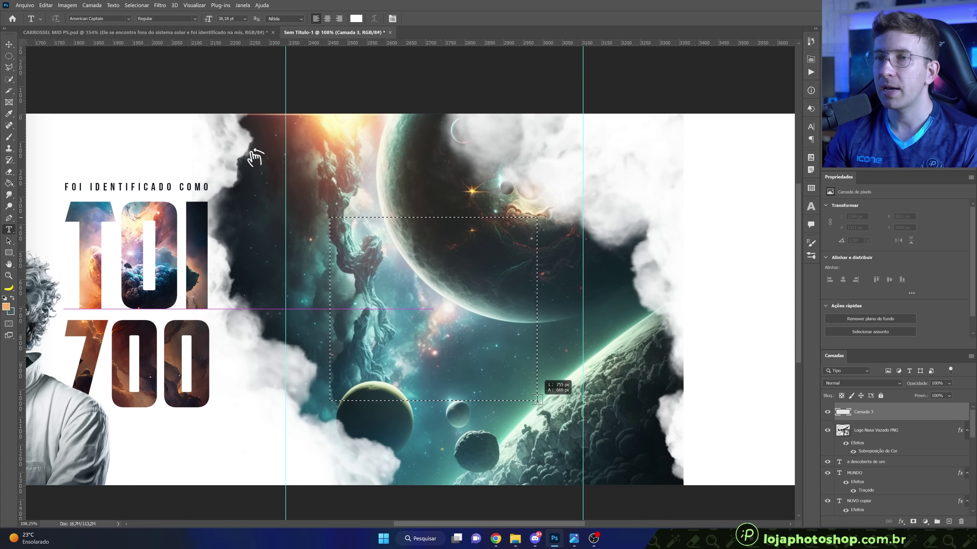
drag(538, 399, 539, 397)
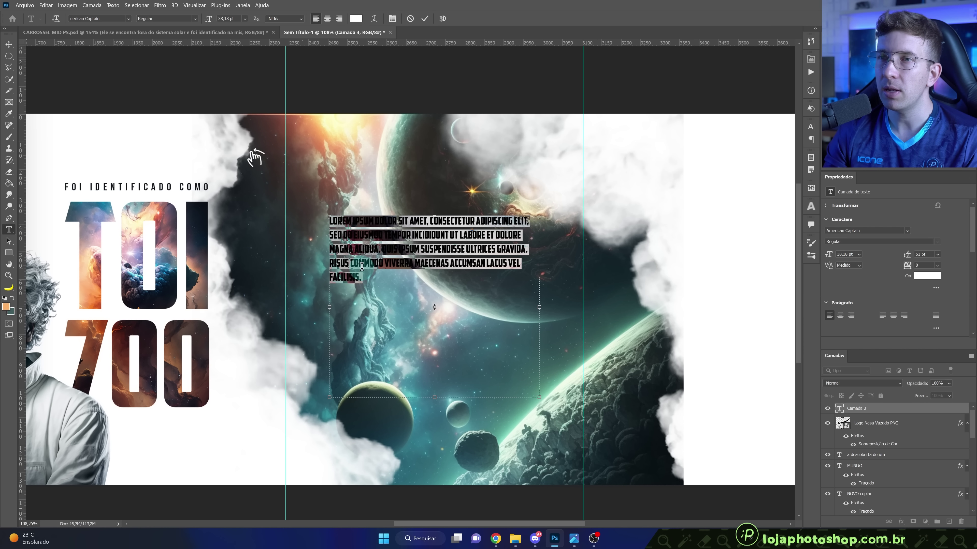
key(ctrl+v)
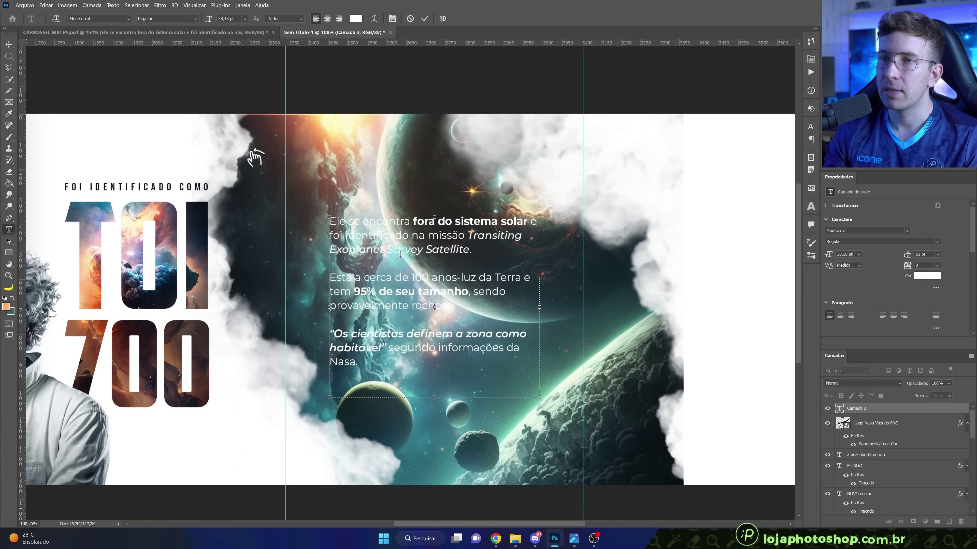
click(425, 20)
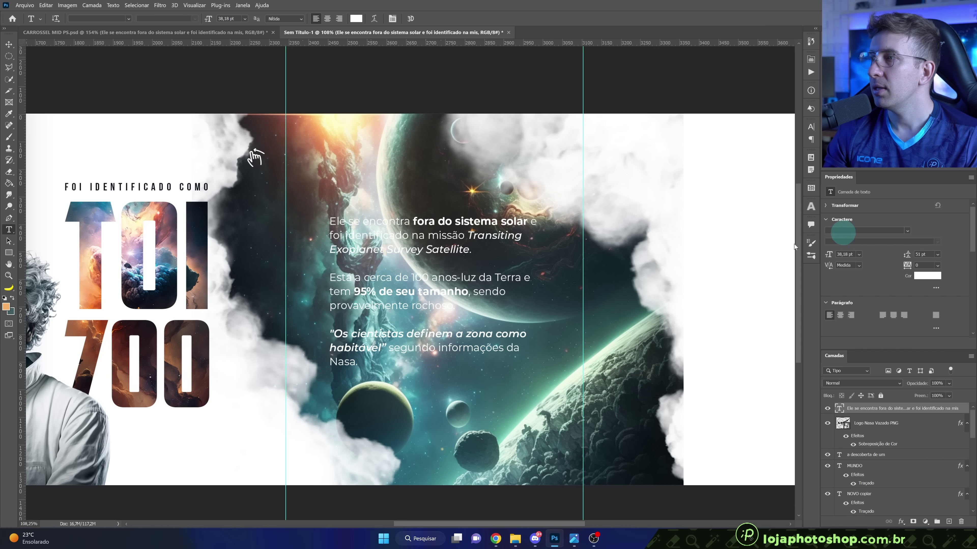
click(861, 230)
Search 'mont' in the font field and apply Montserrat Regular to the whole description.
text(mont)
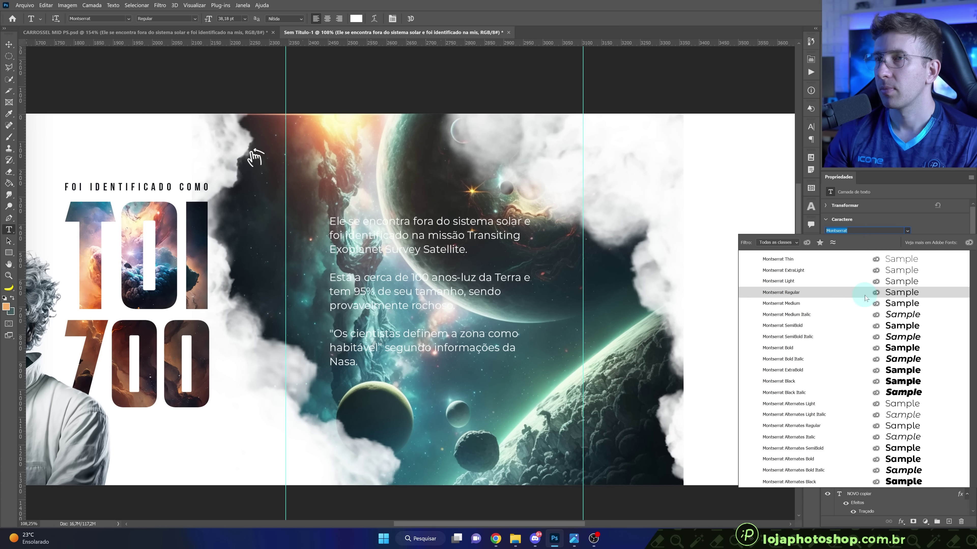
click(800, 294)
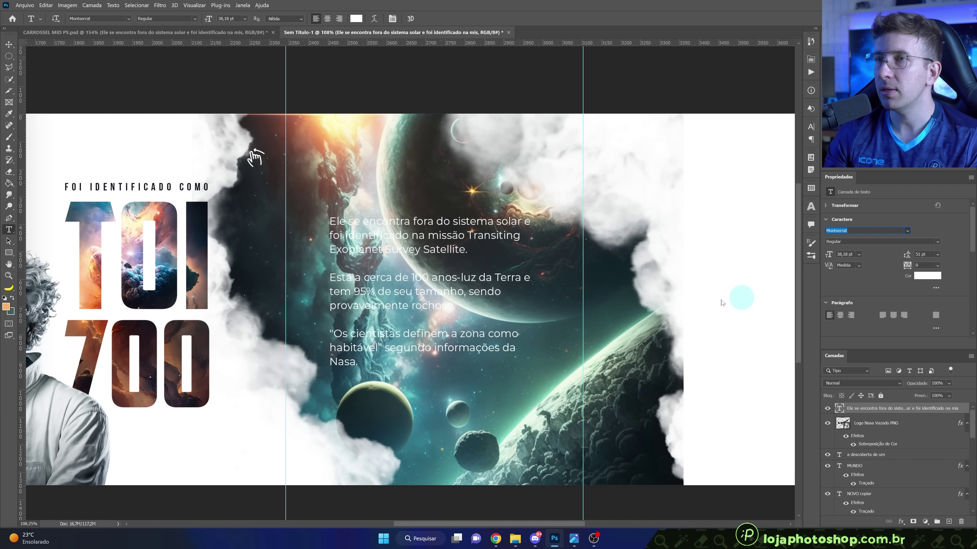
scroll(394, 234, up, 2)
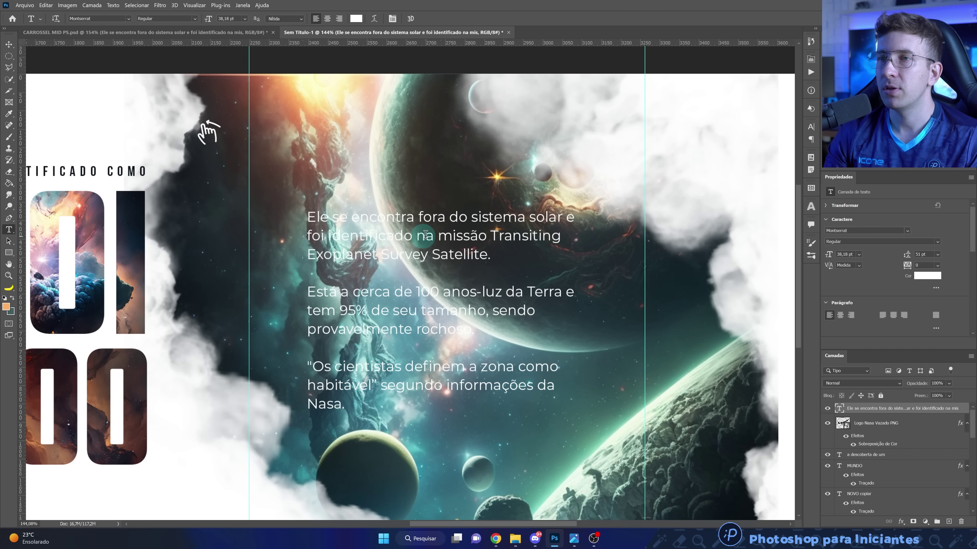
Make 'fora do sistema solar' bold and the mission name Transiting Exoplanet Survey Satellite SemiBold Italic.
drag(418, 217, 562, 217)
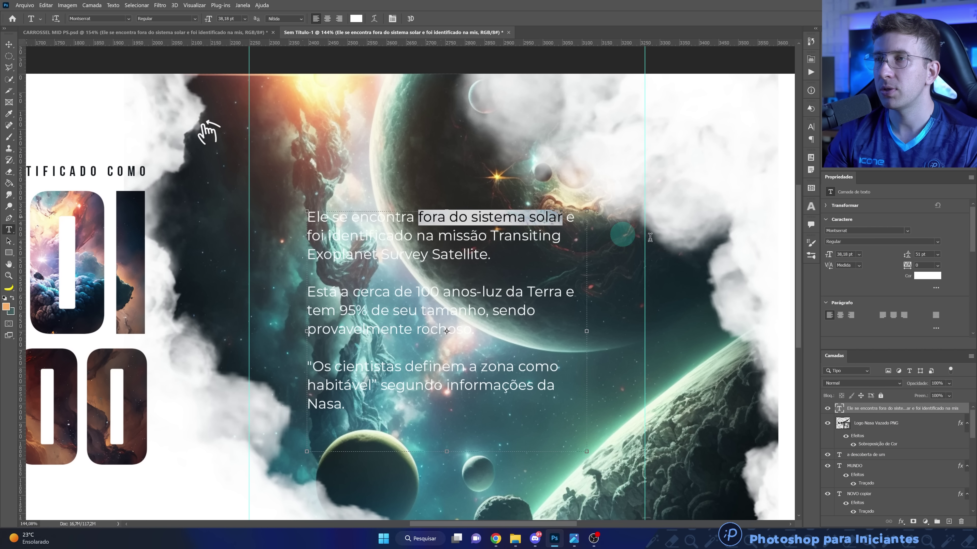
click(937, 242)
click(892, 338)
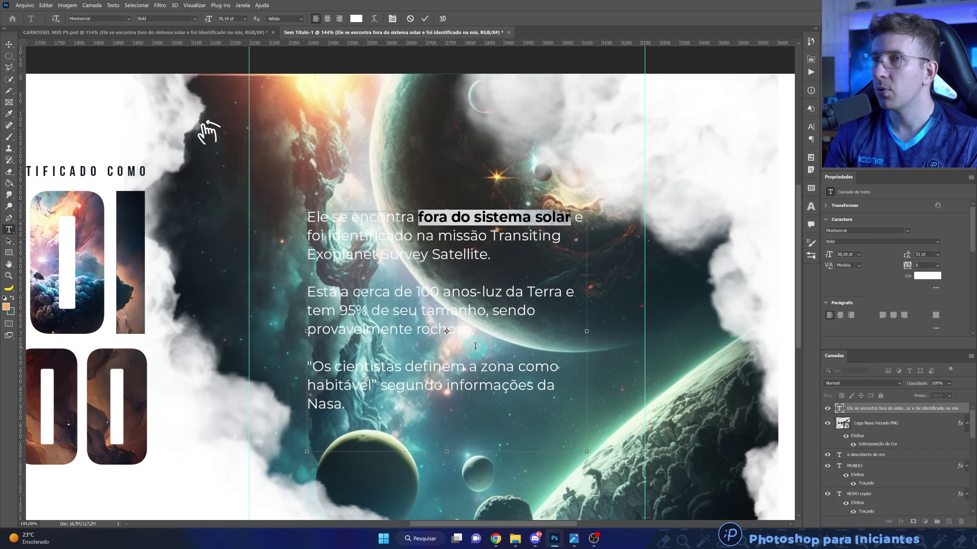
click(424, 18)
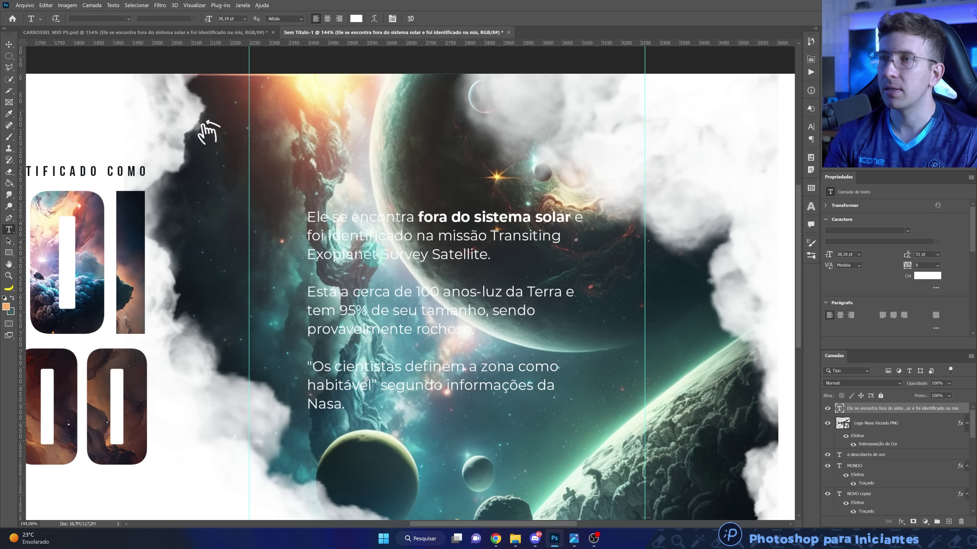
drag(491, 235, 487, 254)
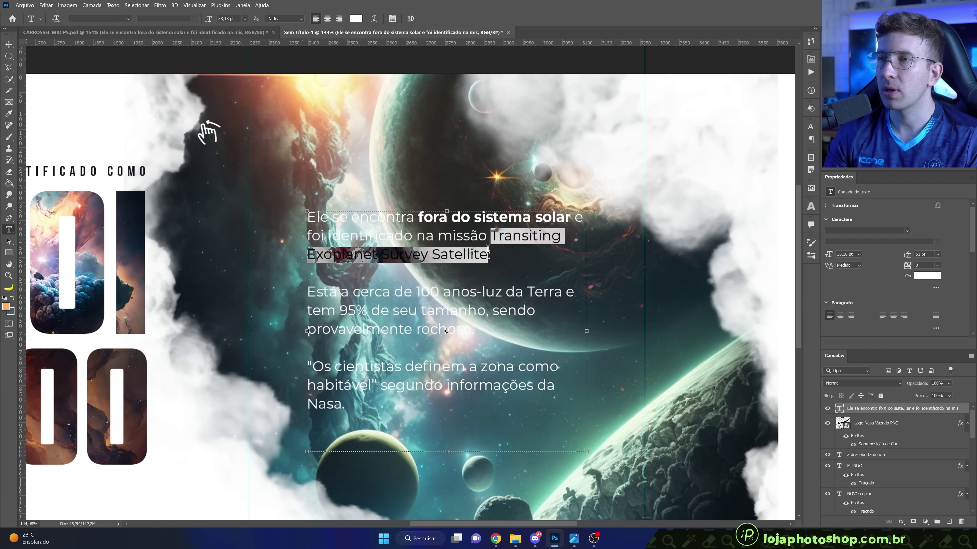
click(922, 242)
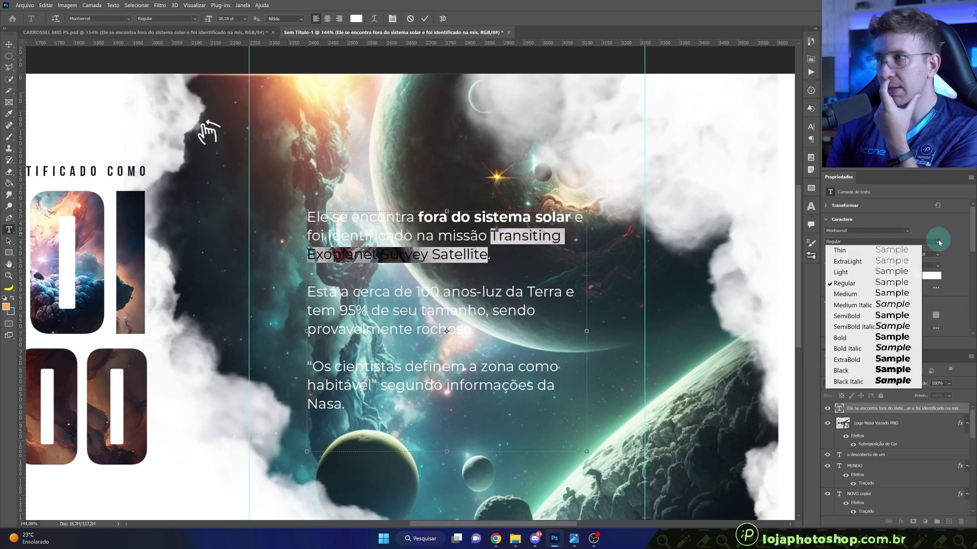
click(887, 326)
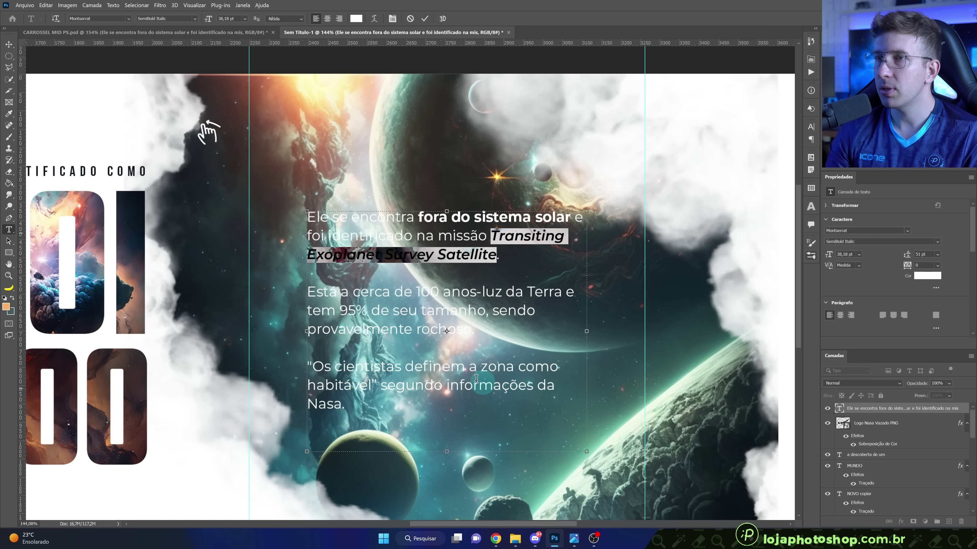
click(428, 21)
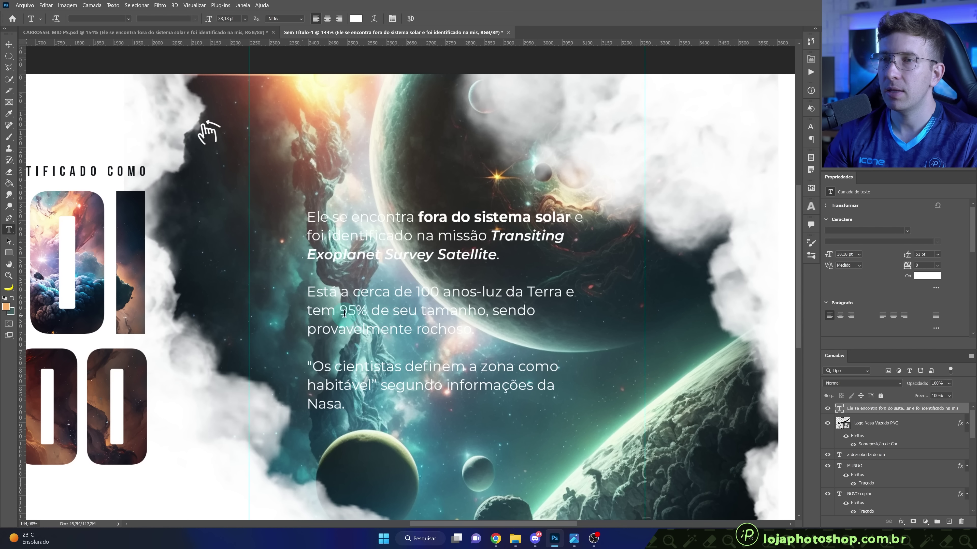
Make '95% de seu tamanho' bold and set the scientists' quote in bold italic.
drag(341, 310, 485, 310)
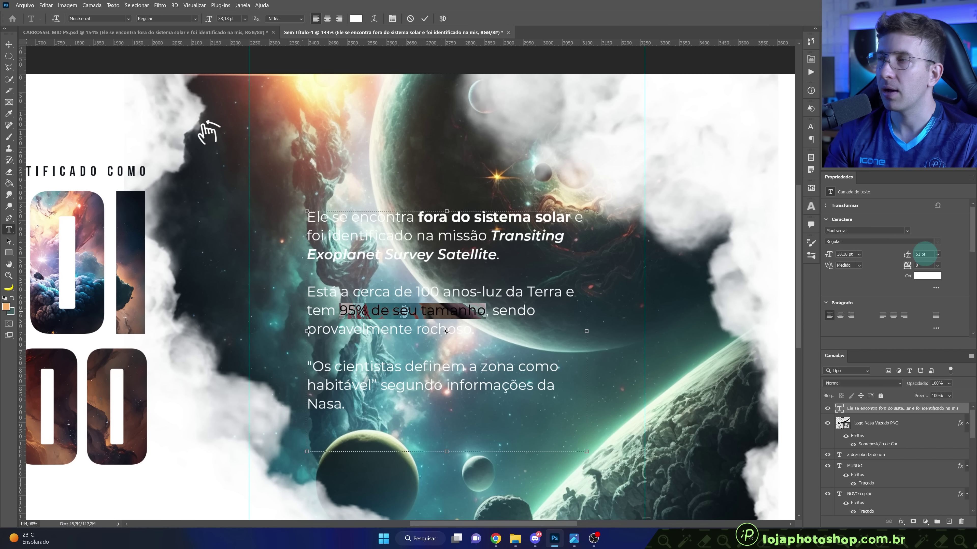
click(931, 242)
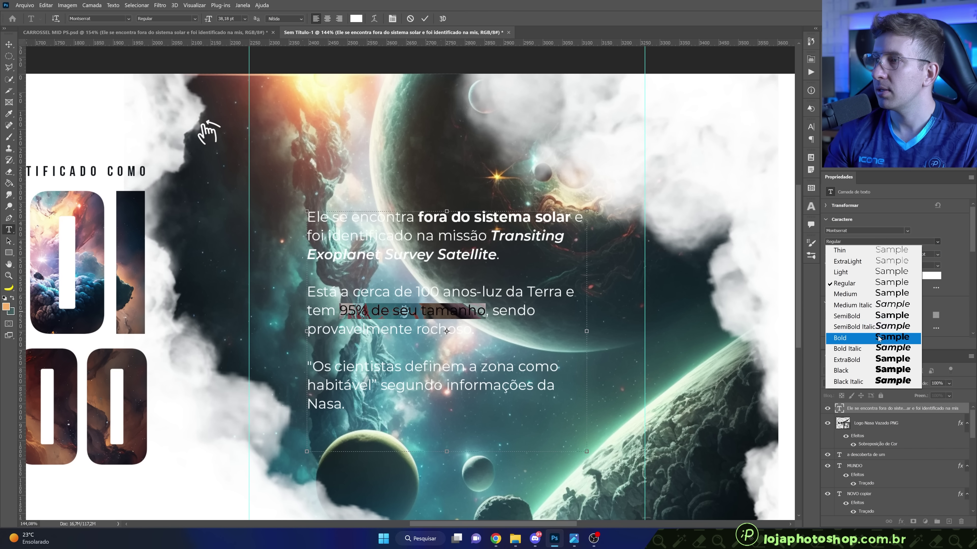
click(850, 333)
click(425, 19)
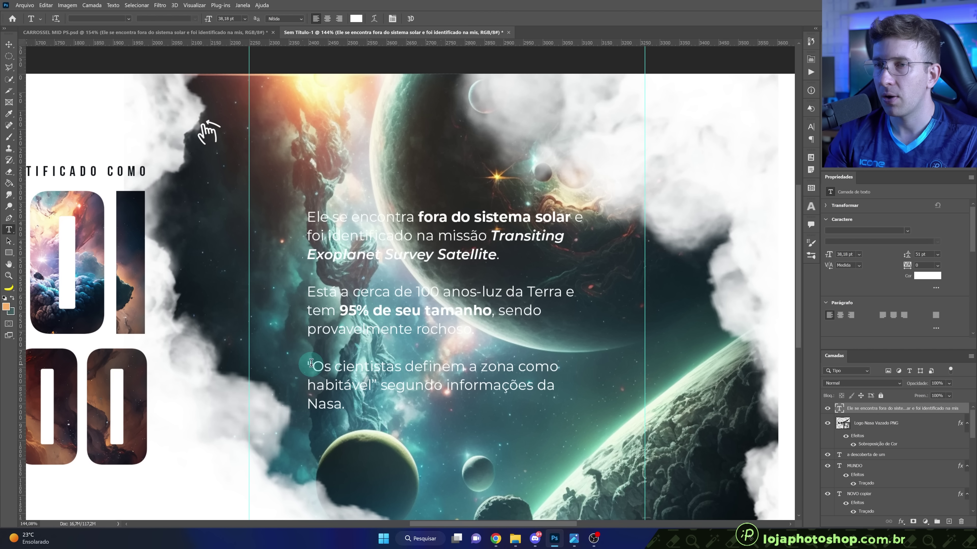
drag(310, 363, 388, 378)
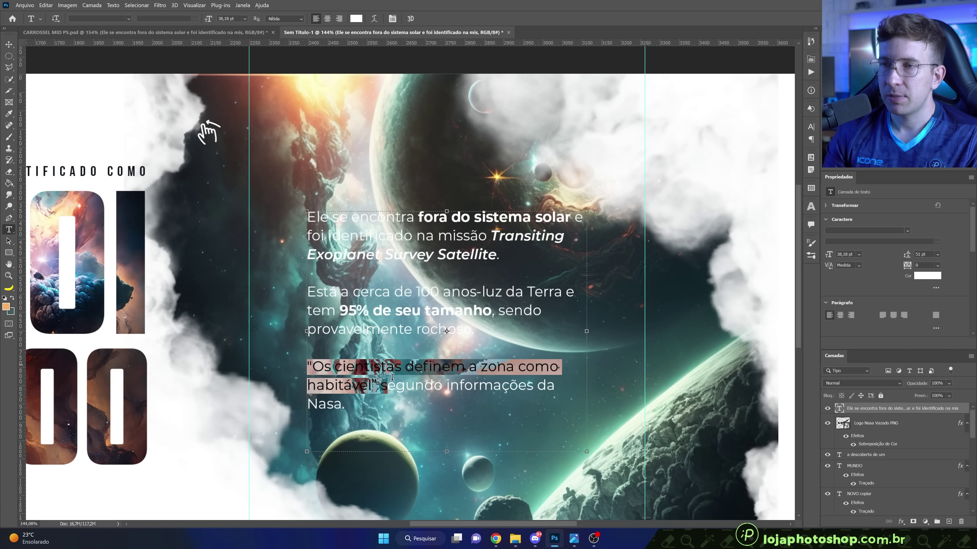
click(908, 258)
key(ctrl+shift+b)
key(ctrl+shift+i)
key(ctrl+Return)
scroll(516, 324, down, 5)
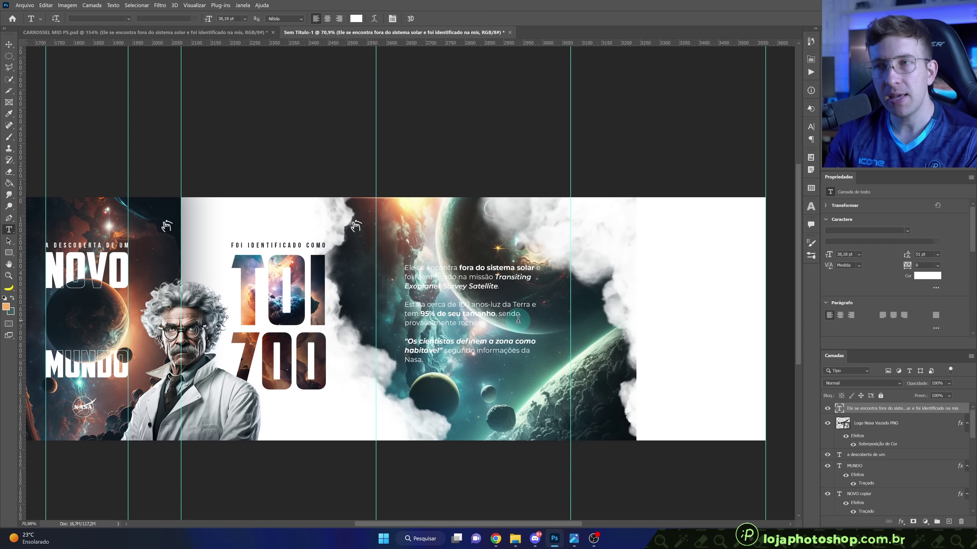
scroll(518, 318, up, 5)
scroll(369, 317, up, 4)
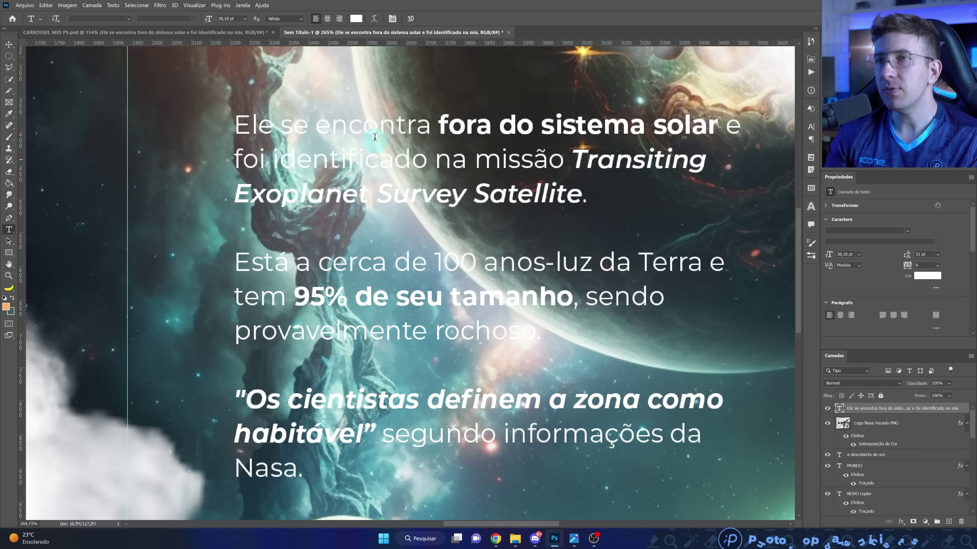
scroll(444, 259, down, 3)
scroll(443, 259, down, 2)
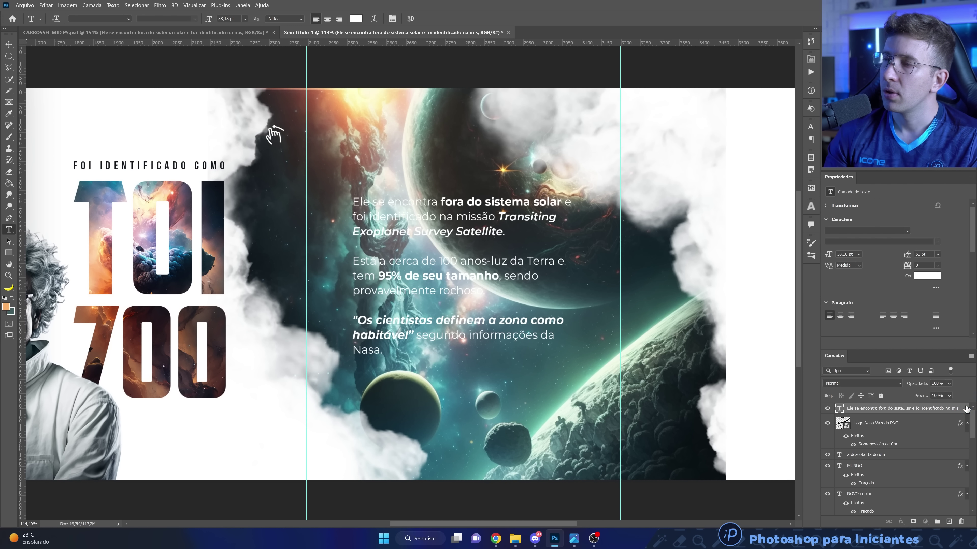
Add a fully opaque, zero-size drop shadow to the planet paragraph text.
double_click(967, 408)
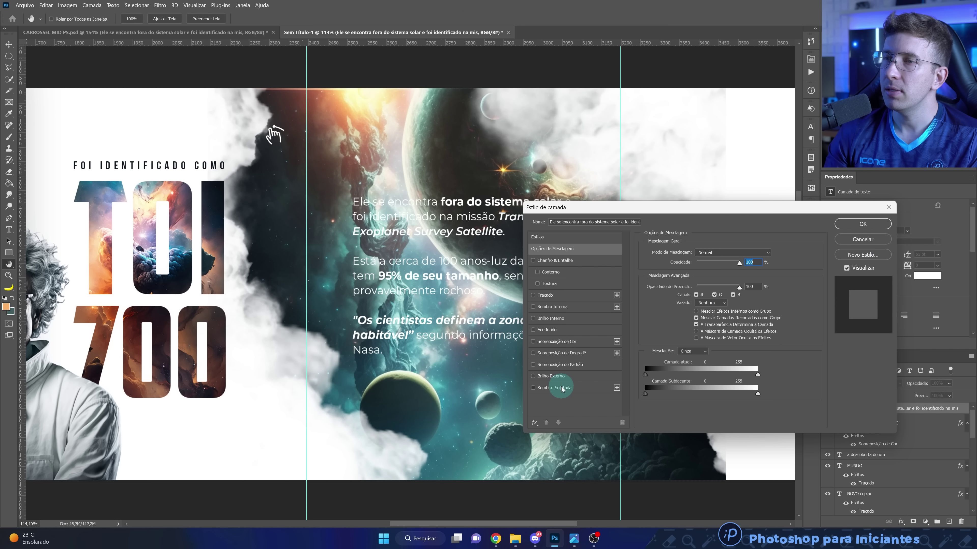
click(554, 388)
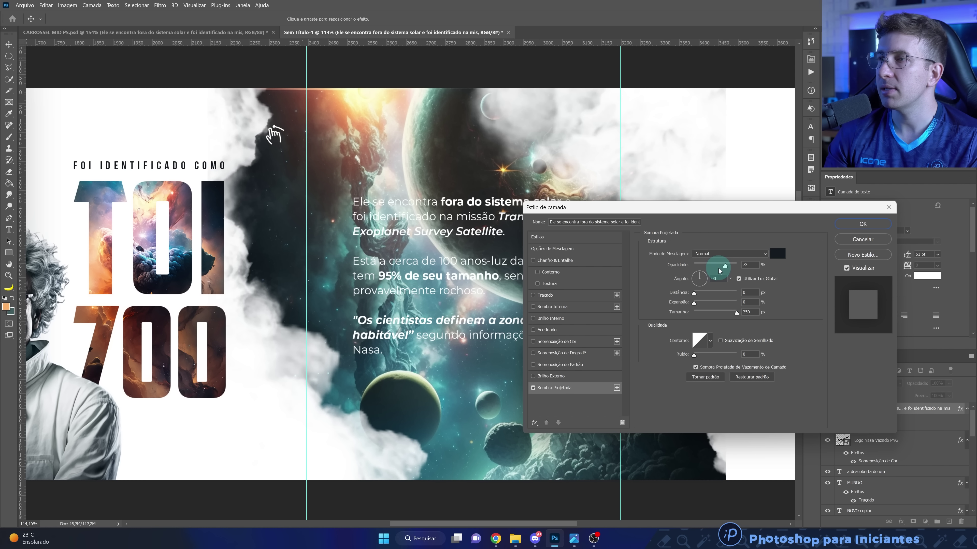
drag(701, 267, 730, 265)
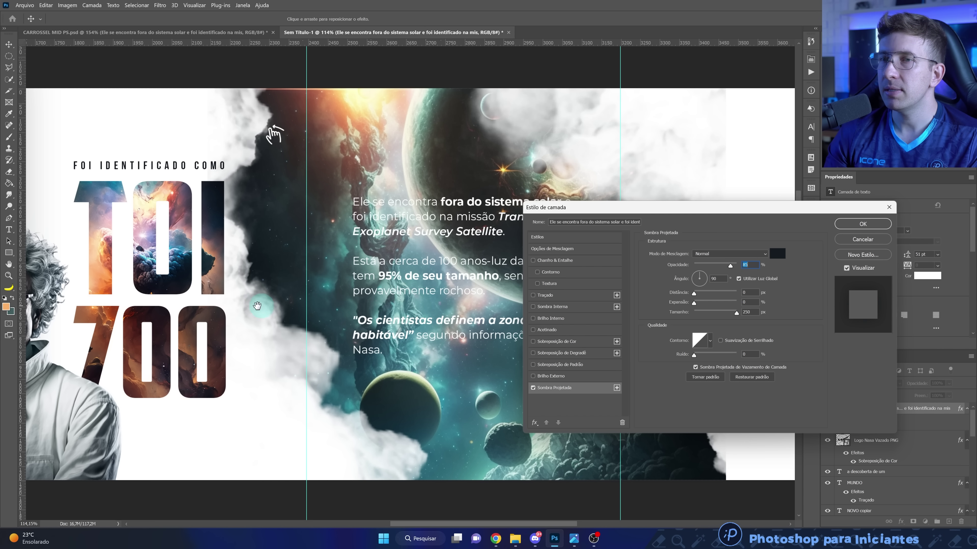
drag(257, 306, 422, 188)
scroll(421, 231, right, 10)
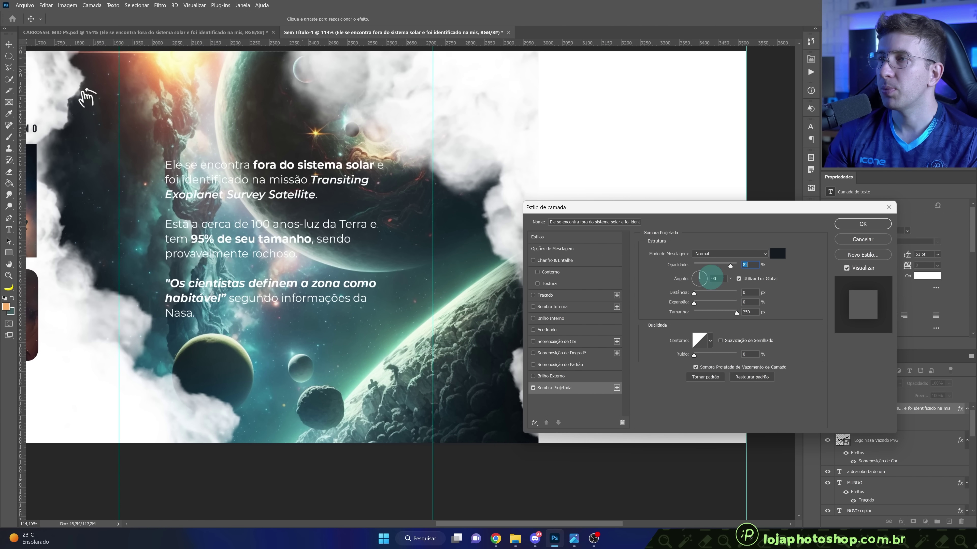
click(725, 269)
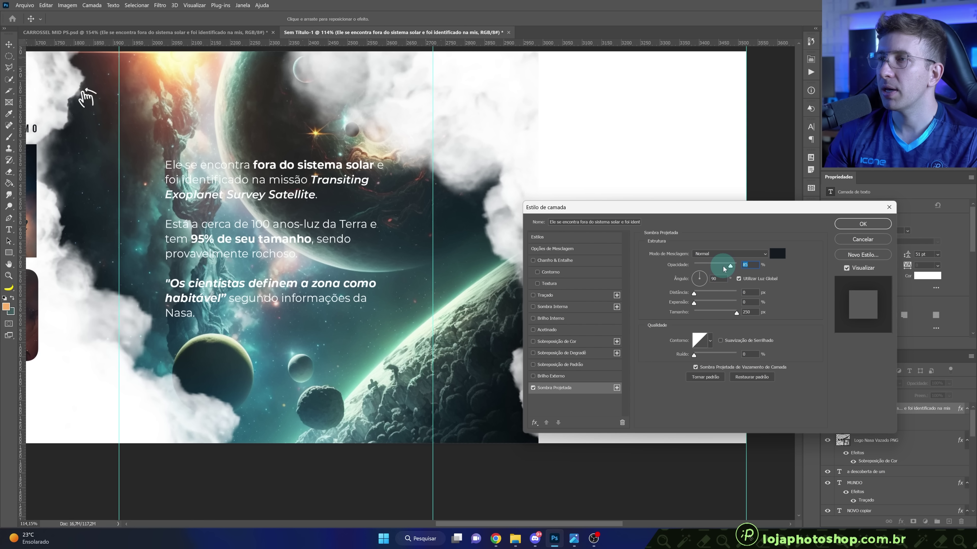
drag(731, 265, 737, 266)
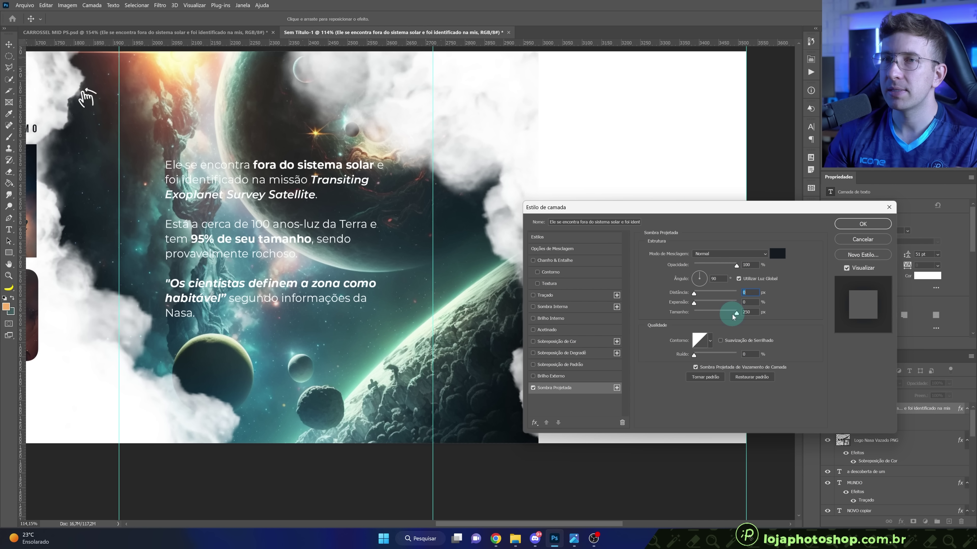
mouse_move(733, 315)
mouse_down()
mouse_move(686, 316)
mouse_move(704, 314)
mouse_up()
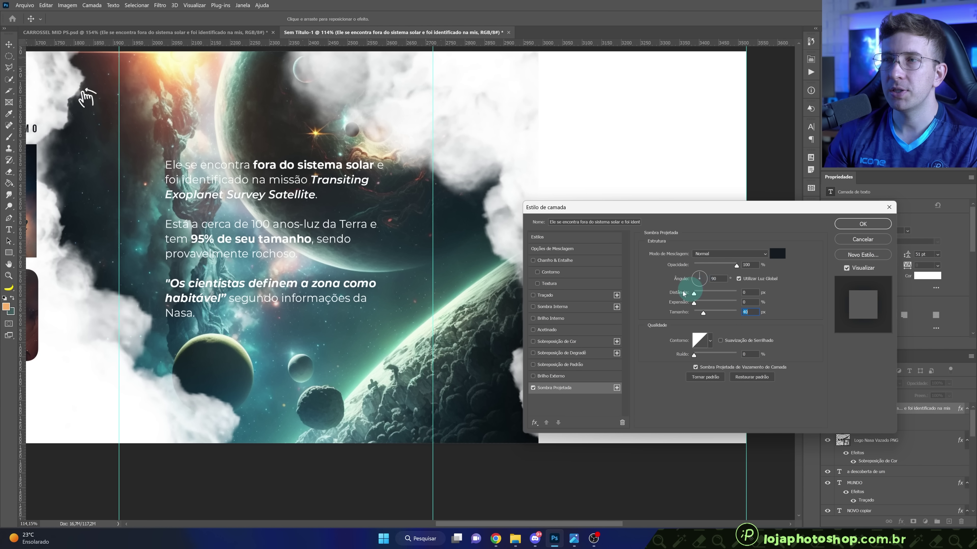
click(533, 388)
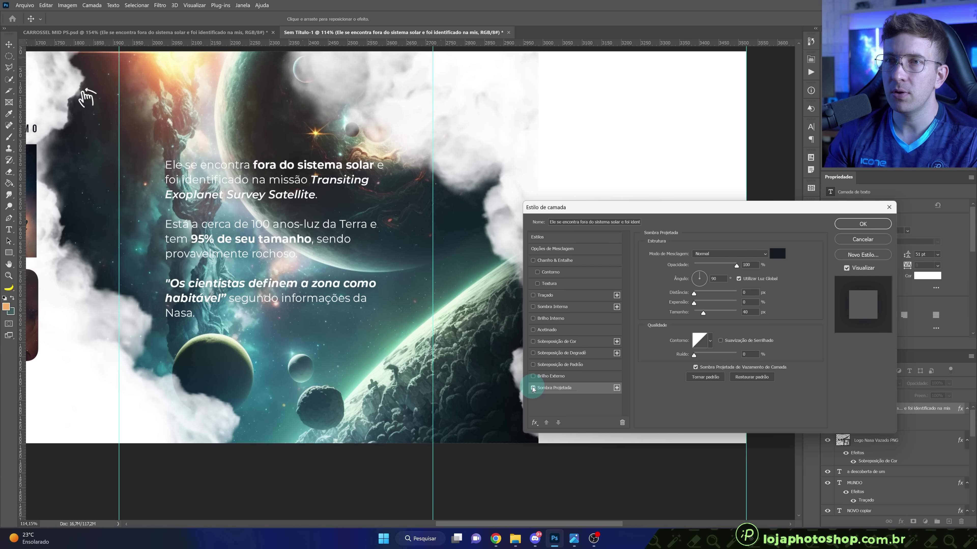
click(533, 388)
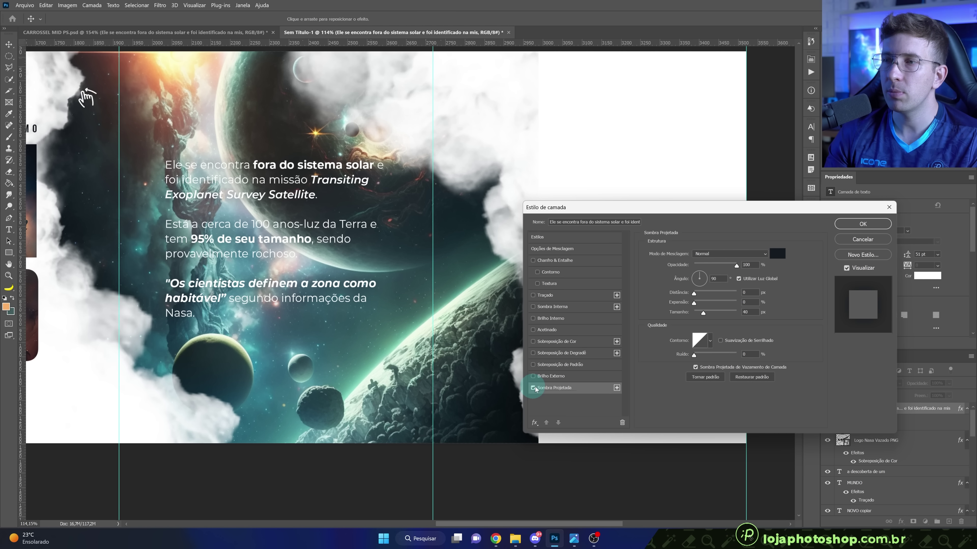
Duplicate the drop shadow, tighten it to size 2, keep both enabled and confirm.
click(616, 388)
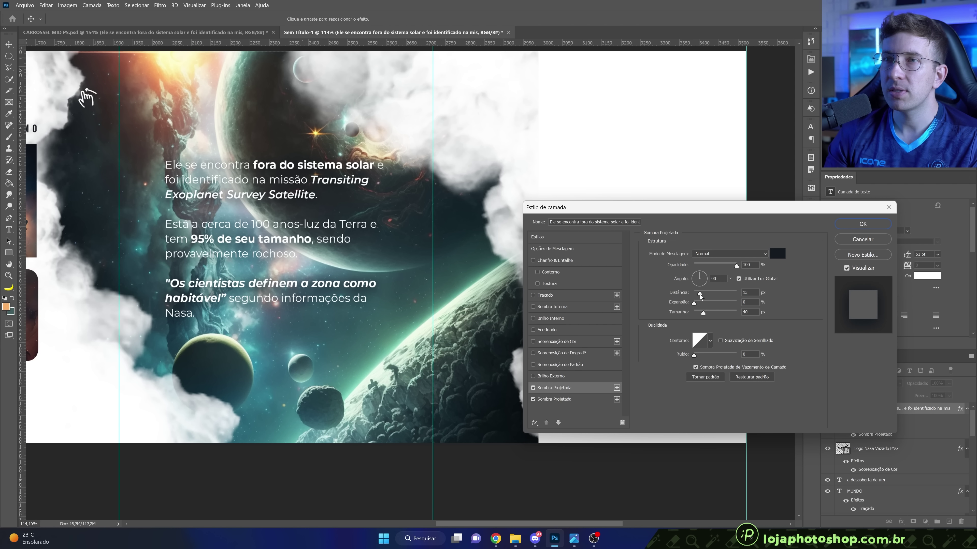
drag(703, 312, 695, 312)
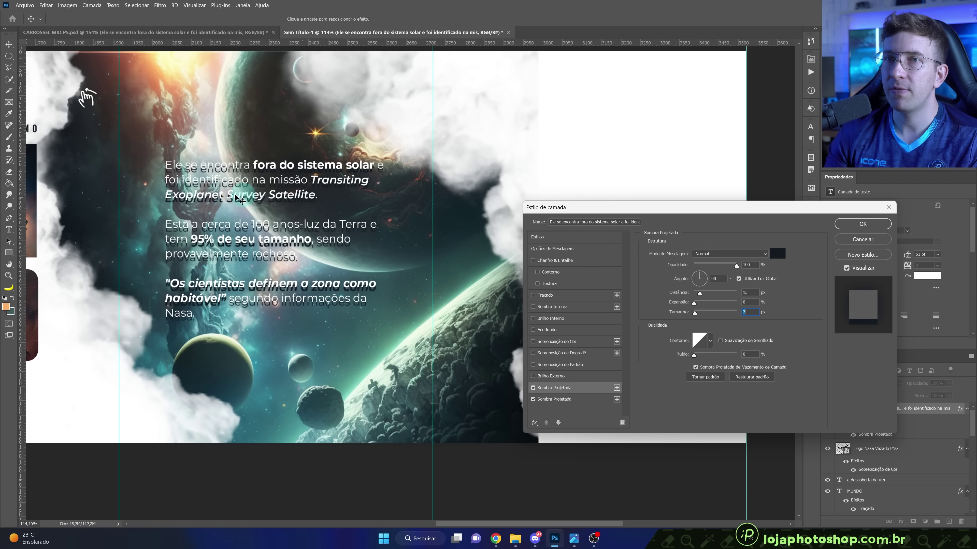
scroll(186, 192, up, 3)
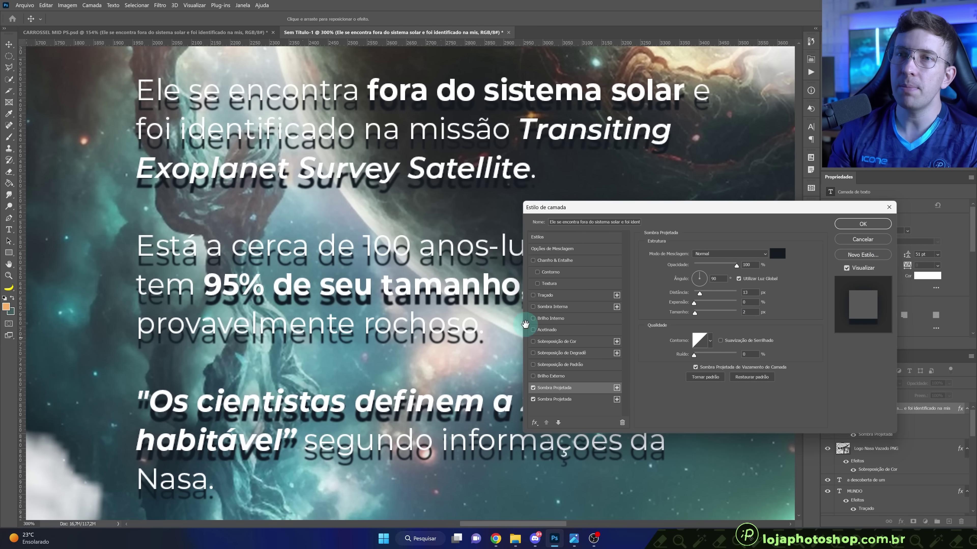
drag(392, 257, 410, 298)
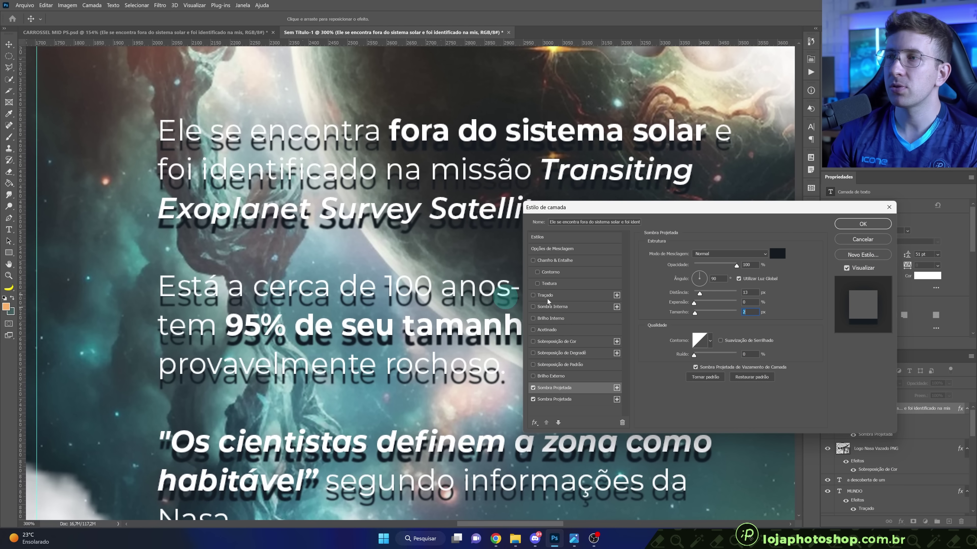
drag(701, 296, 696, 295)
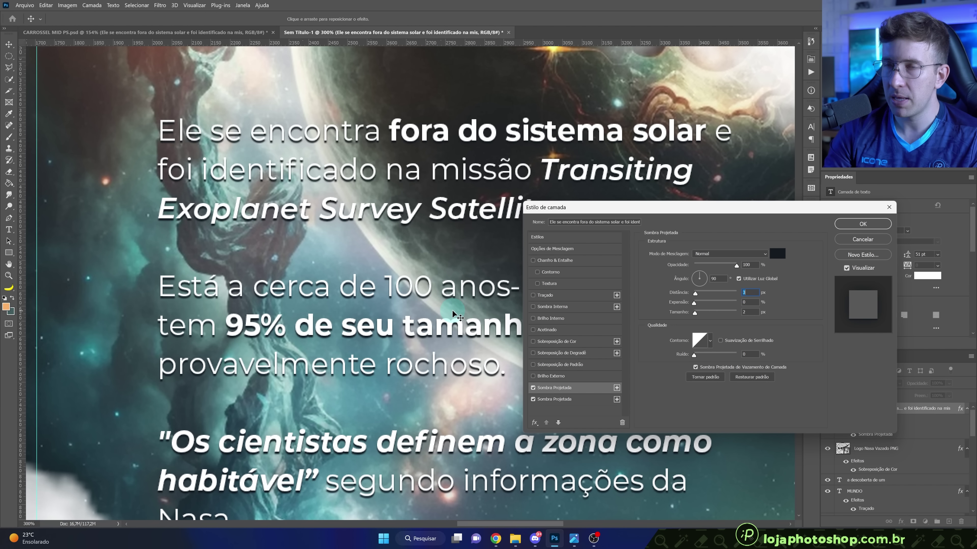
key(ctrl+minus)
key(ctrl+minus)
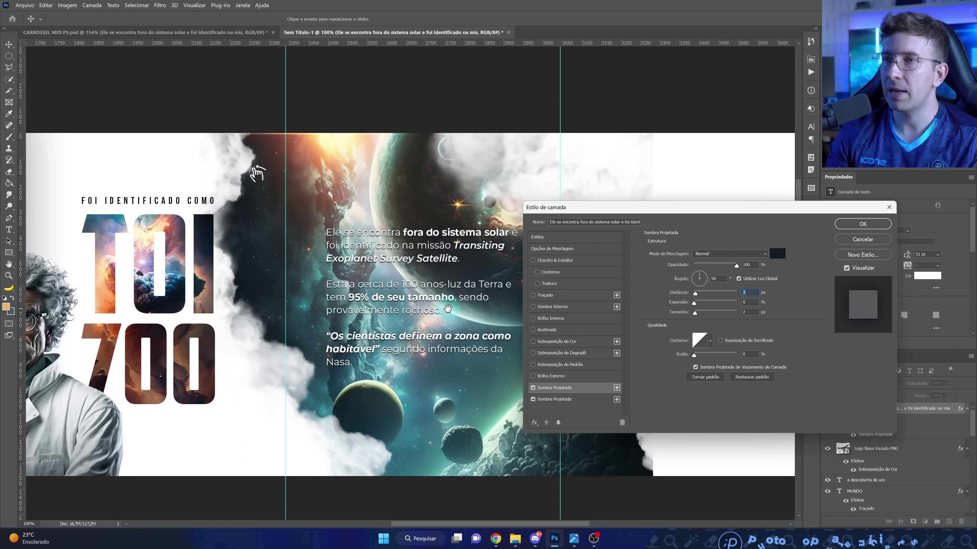
scroll(454, 313, right, 5)
click(587, 400)
click(534, 389)
click(534, 388)
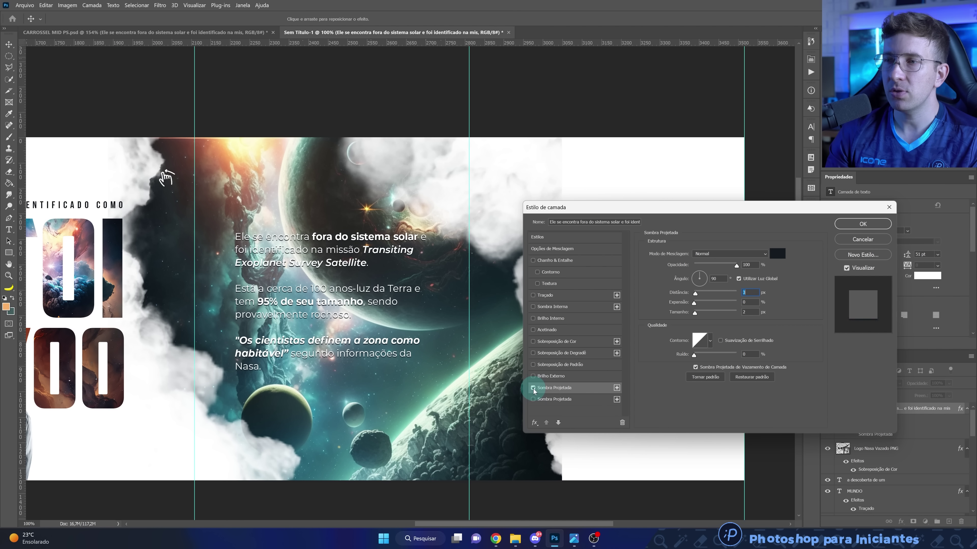
click(534, 389)
click(534, 400)
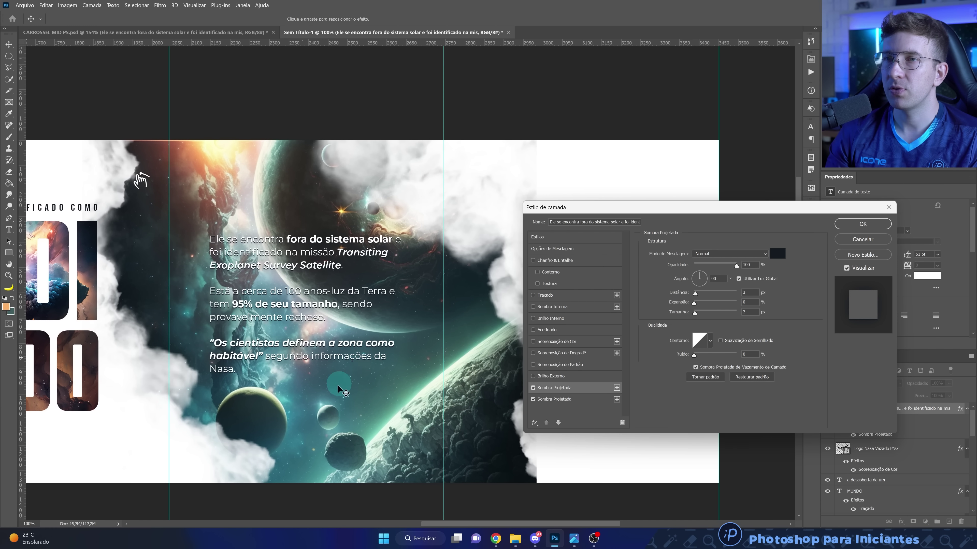
scroll(339, 387, down, 2)
drag(374, 301, 240, 306)
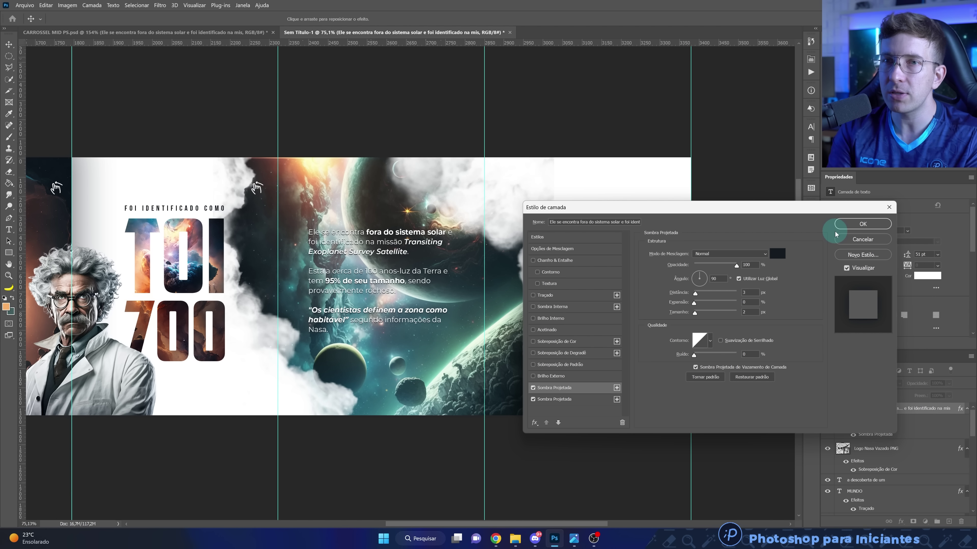
click(852, 225)
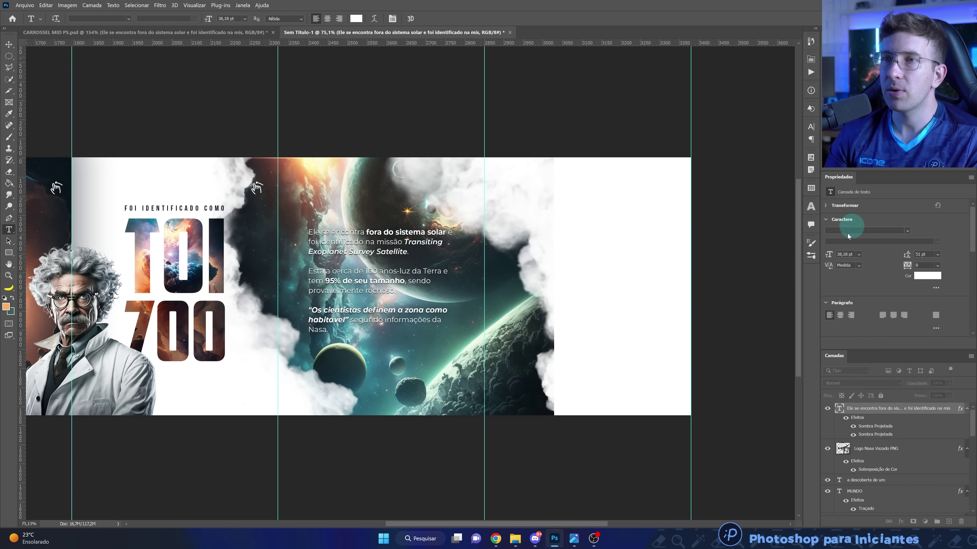
Drag a copy of the swipe-hand icon rightward to X 3081.
key(v)
click(264, 192)
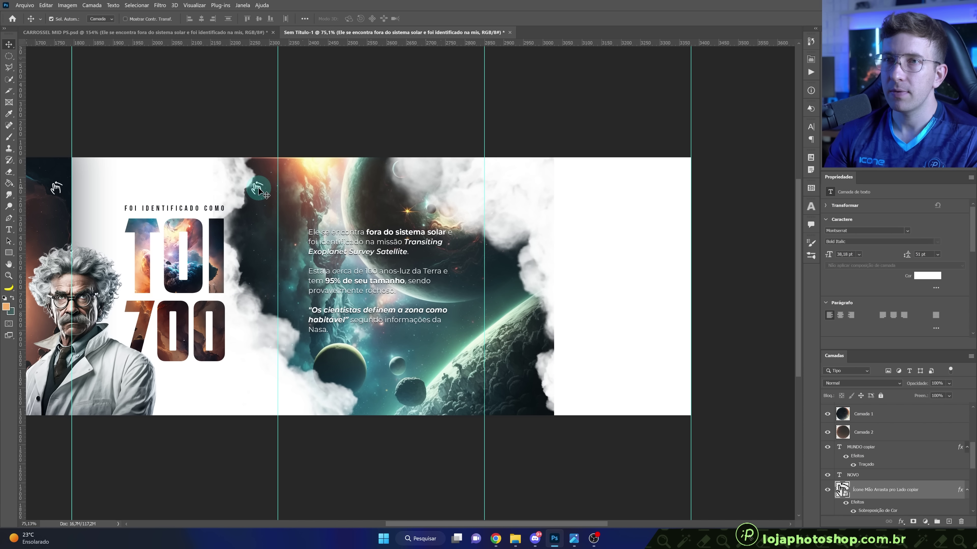
drag(265, 193, 469, 198)
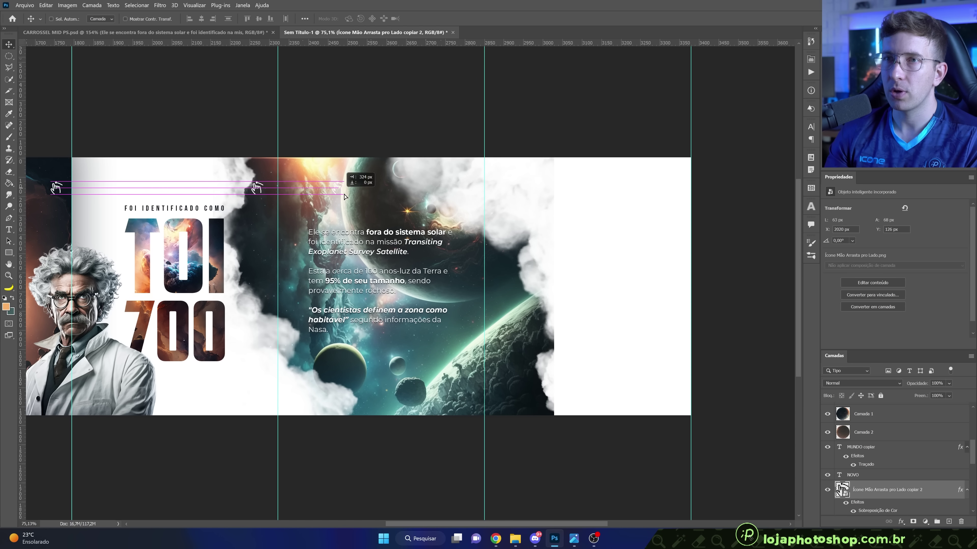
drag(464, 198, 465, 198)
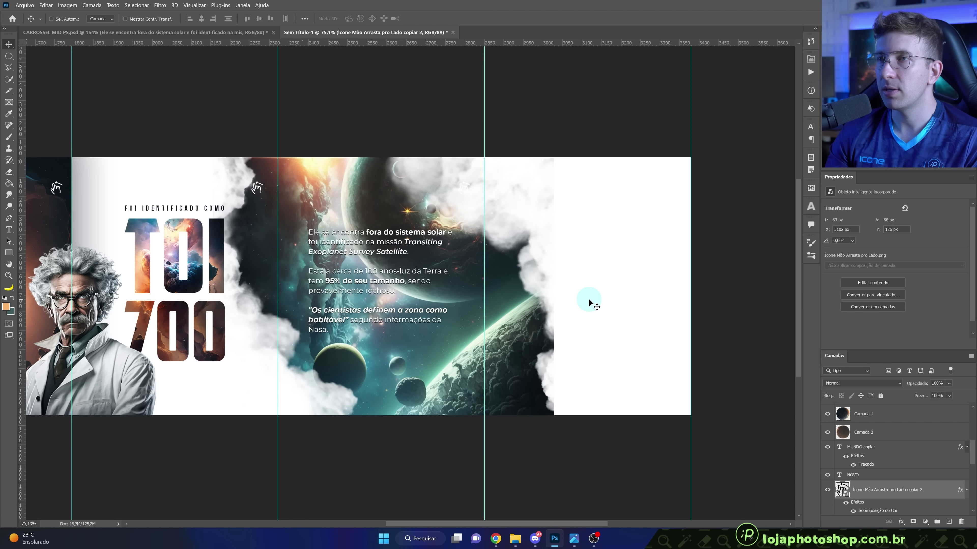
Give the third hand icon a dark grey #2f2f2d Color Overlay sampled from the artwork.
double_click(939, 500)
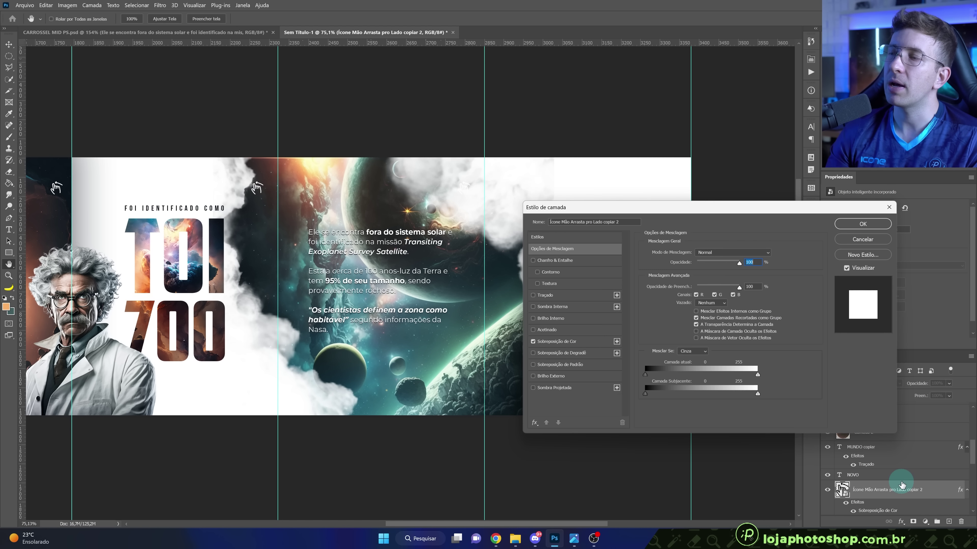
click(546, 345)
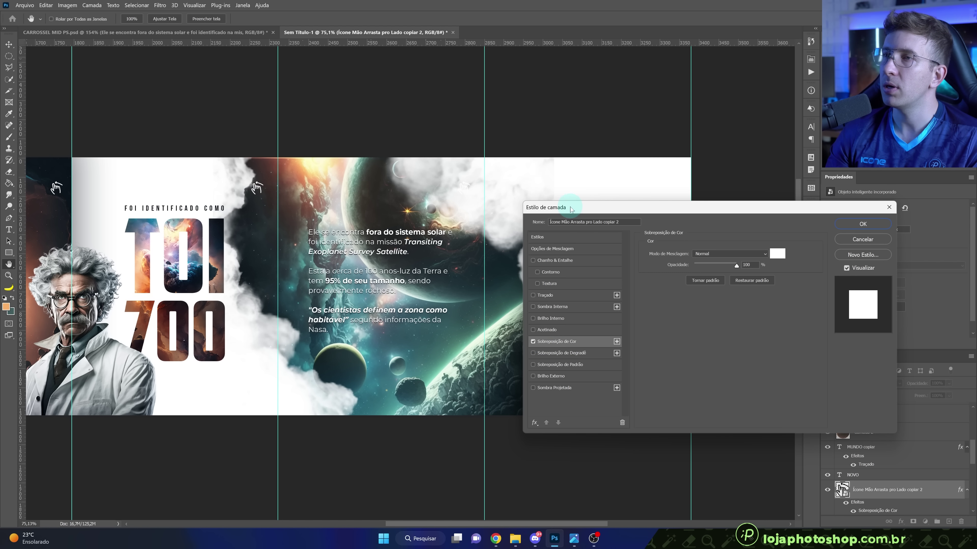
drag(570, 210, 568, 242)
click(776, 286)
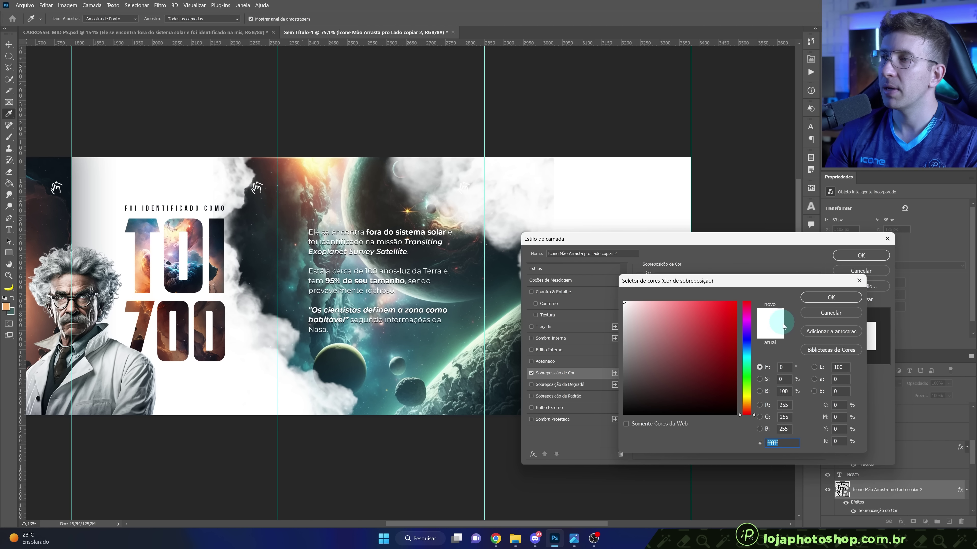
drag(389, 213, 389, 192)
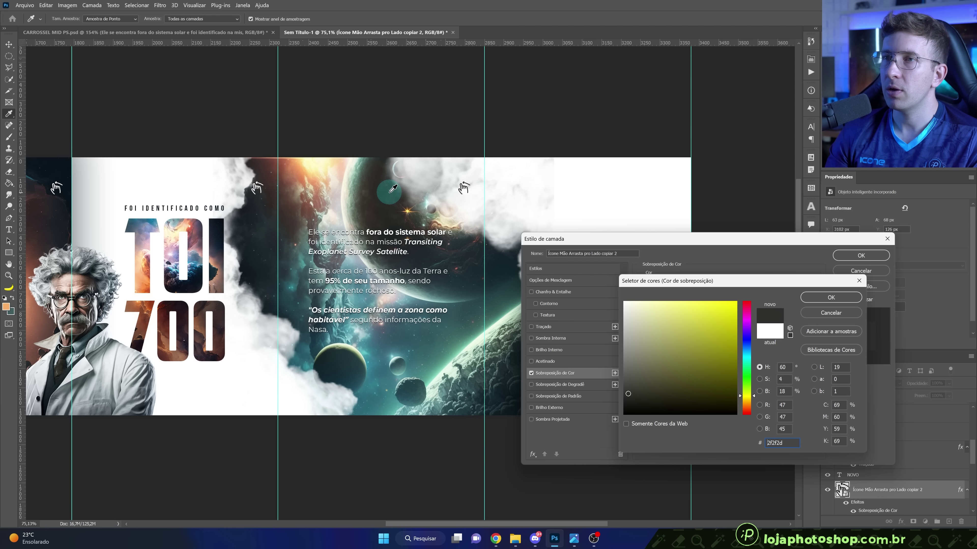
click(830, 297)
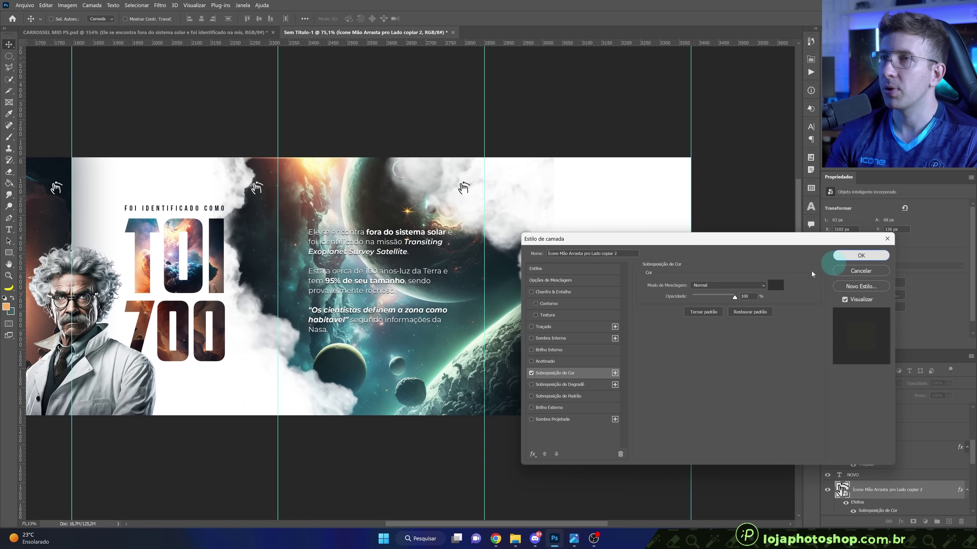
click(861, 255)
scroll(472, 283, down, 3)
key(alt+bracketleft)
scroll(472, 283, up, 1)
scroll(465, 296, up, 1)
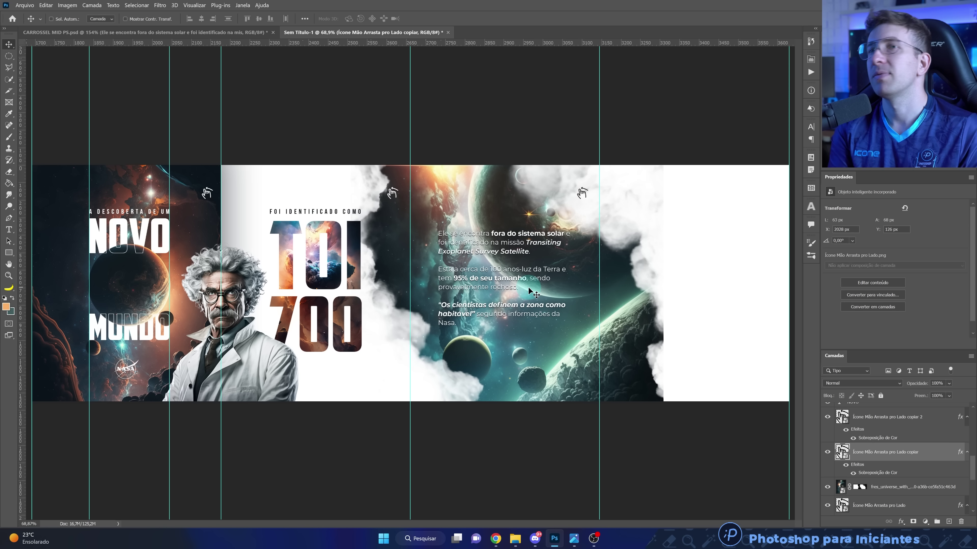
scroll(530, 283, up, 3)
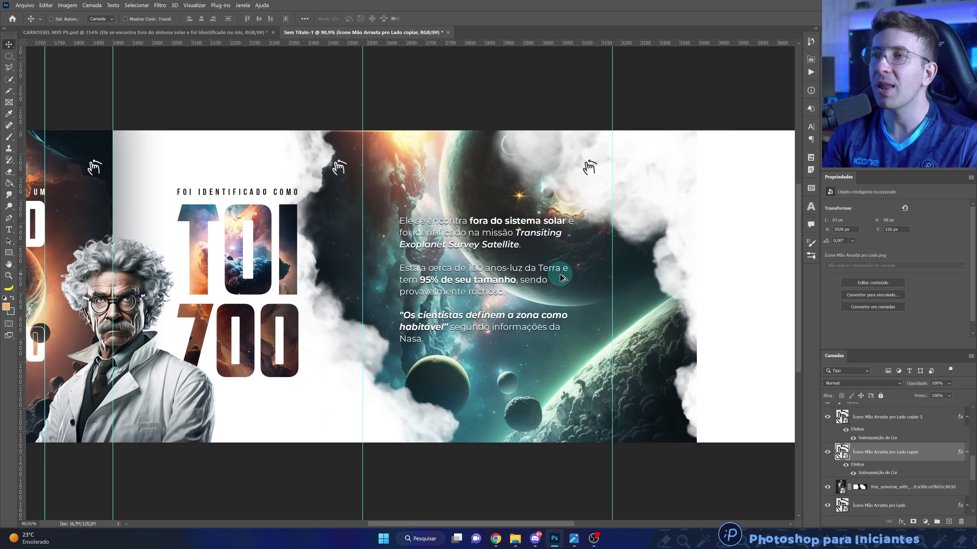
Brush black on the fres_universe layer mask along the third slide's cloud edge.
scroll(530, 283, up, 2)
drag(569, 270, 298, 276)
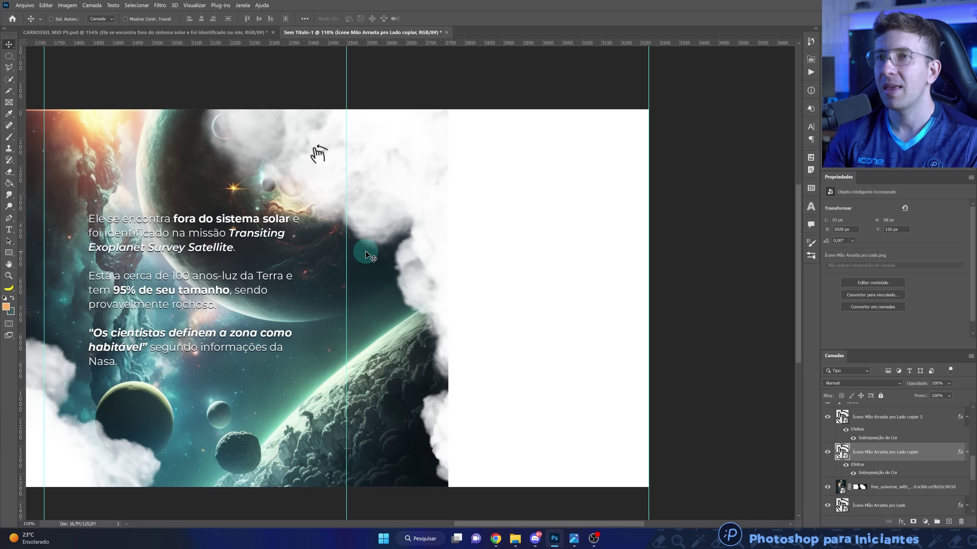
click(859, 488)
click(9, 139)
drag(487, 382, 492, 389)
key(x)
mouse_move(481, 394)
mouse_down()
mouse_move(487, 486)
mouse_move(470, 387)
mouse_up()
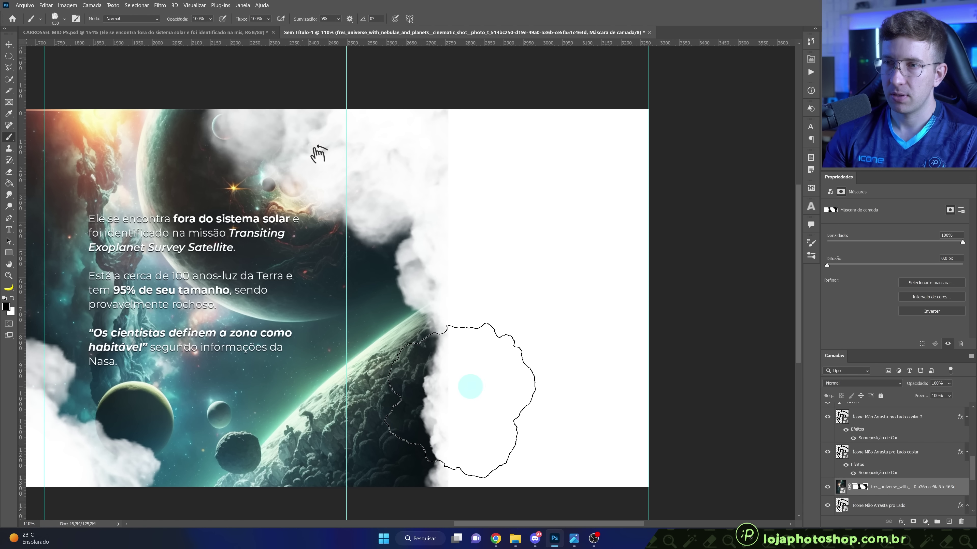
scroll(596, 404, down, 2)
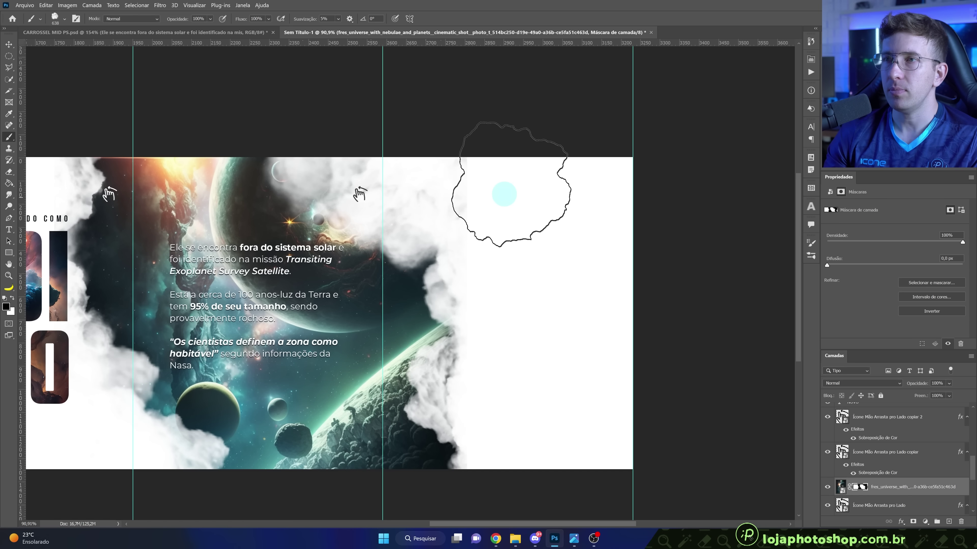
scroll(896, 462, up, 5)
click(871, 425)
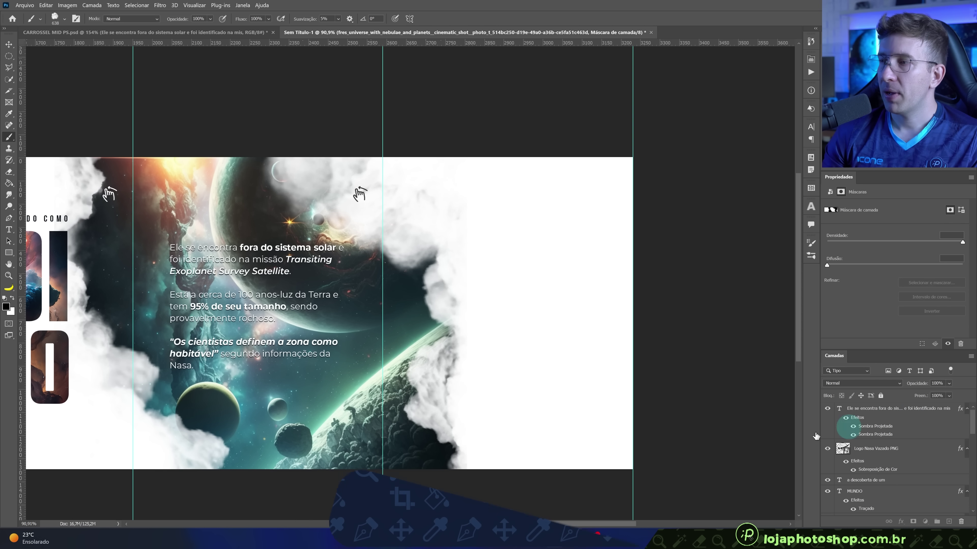
Drag in the astronaut image, then cancel it and undo the accidental guide move.
click(515, 538)
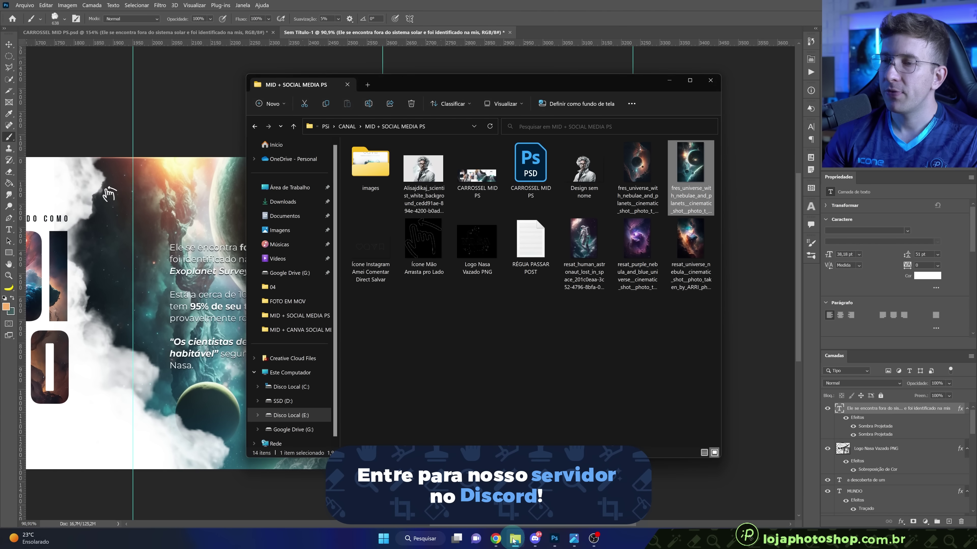
mouse_move(583, 239)
mouse_down()
mouse_move(514, 441)
mouse_move(484, 407)
mouse_up()
drag(526, 361, 527, 361)
click(471, 19)
key(ctrl+z)
Place the astronaut image on the canvas and move it into the fourth slide.
click(515, 539)
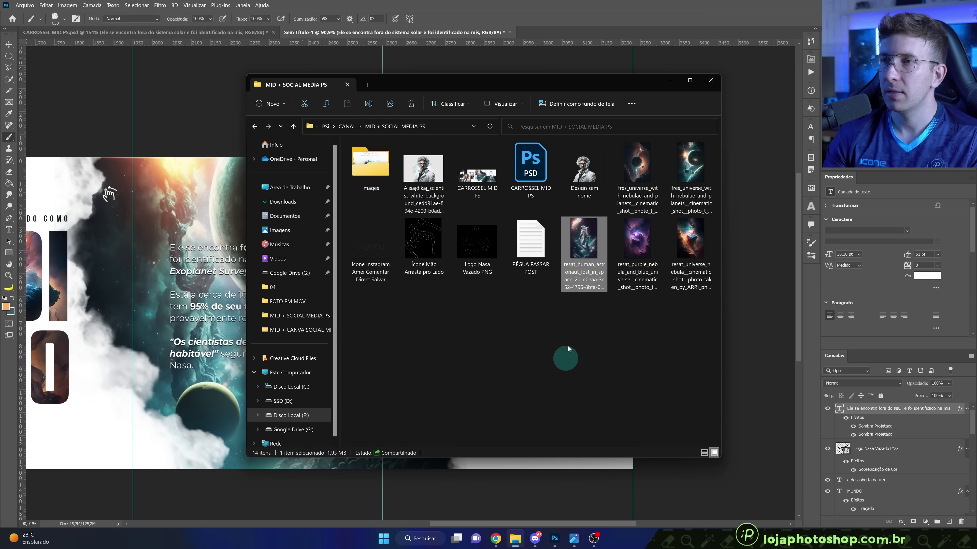
drag(594, 242, 576, 470)
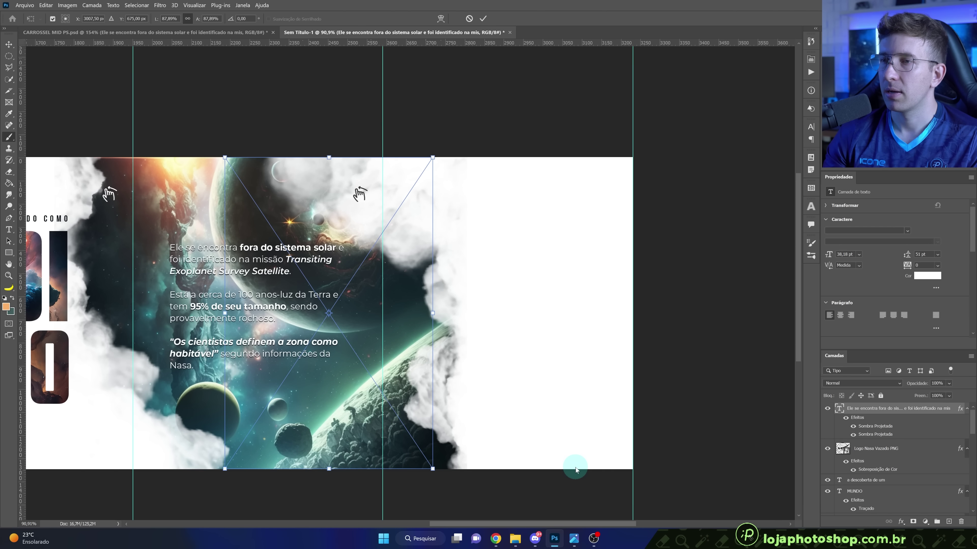
mouse_move(317, 231)
mouse_down()
mouse_move(508, 266)
mouse_move(479, 312)
mouse_up()
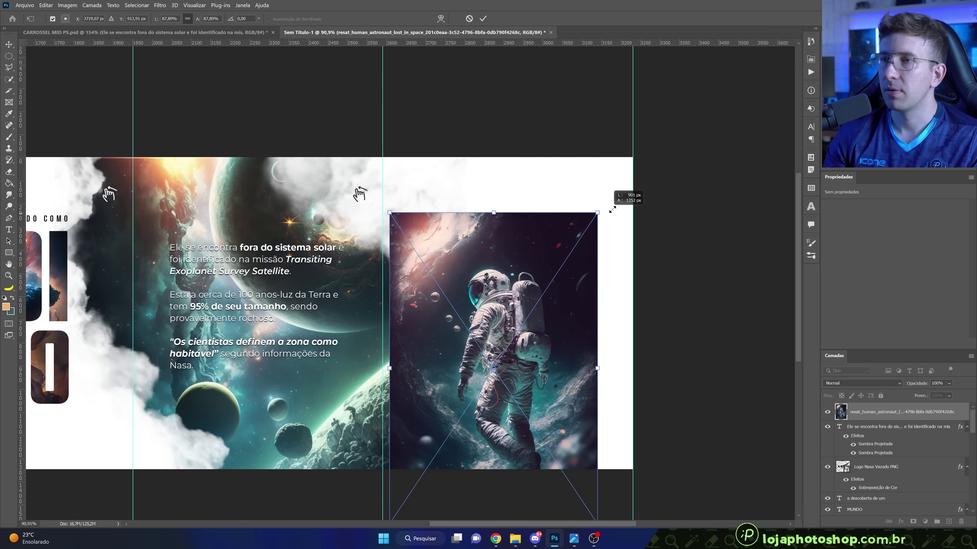
drag(594, 214, 649, 130)
drag(564, 264, 555, 356)
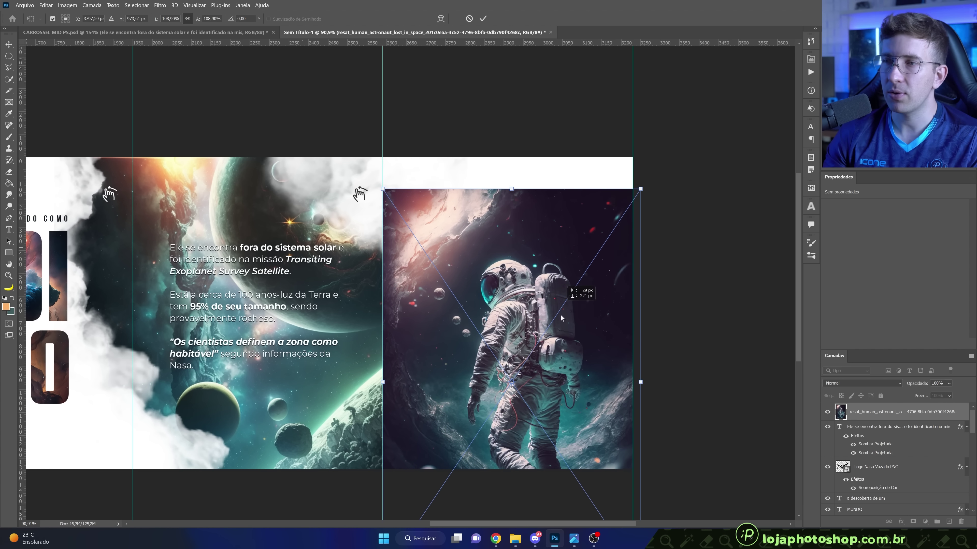
Fine-tune the astronaut's position and scale to about 118%, then commit it.
drag(646, 239, 637, 231)
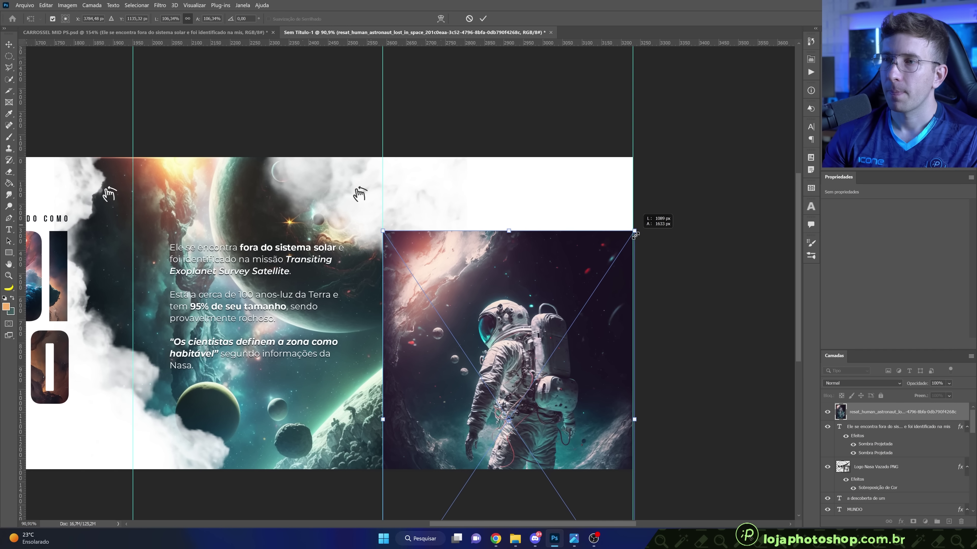
drag(563, 303, 563, 274)
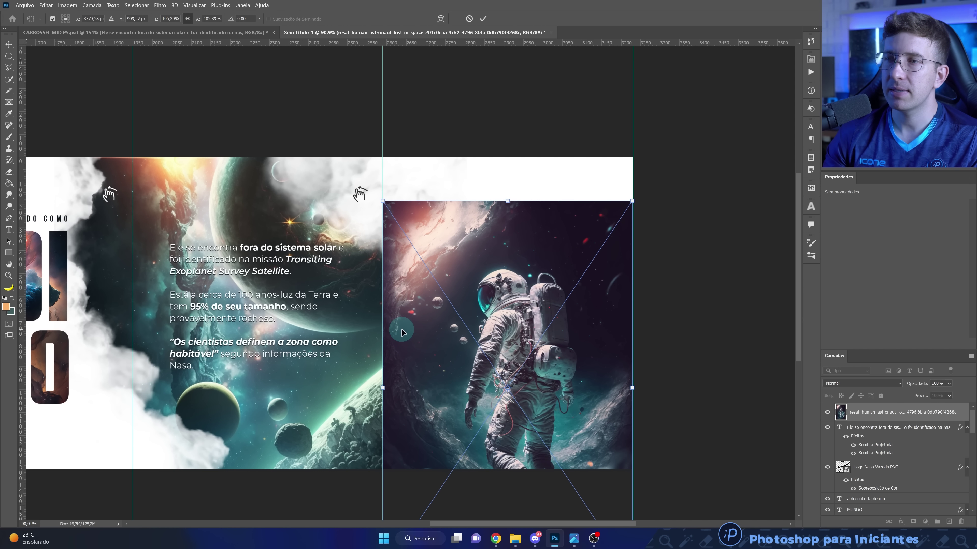
drag(500, 308, 500, 316)
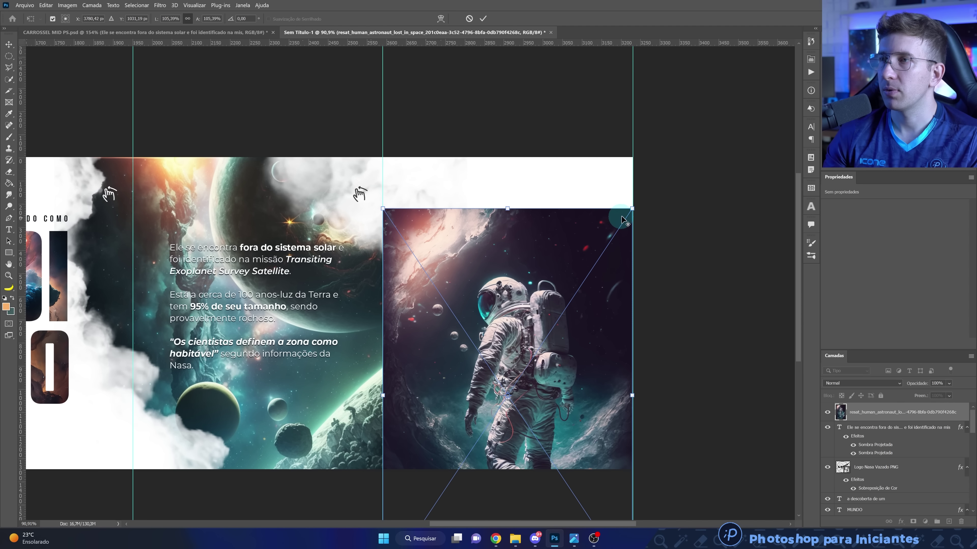
drag(631, 211, 664, 196)
drag(554, 261, 542, 302)
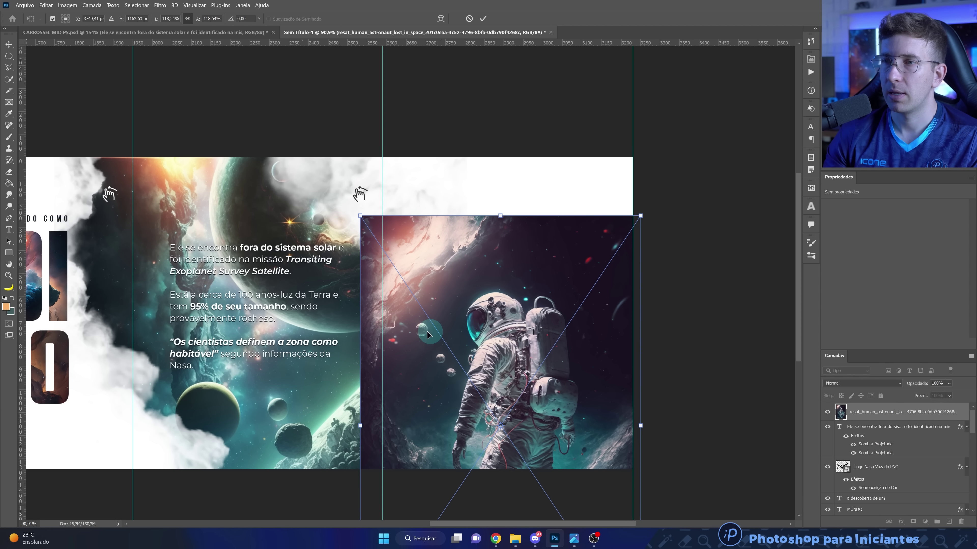
click(484, 20)
key(b)
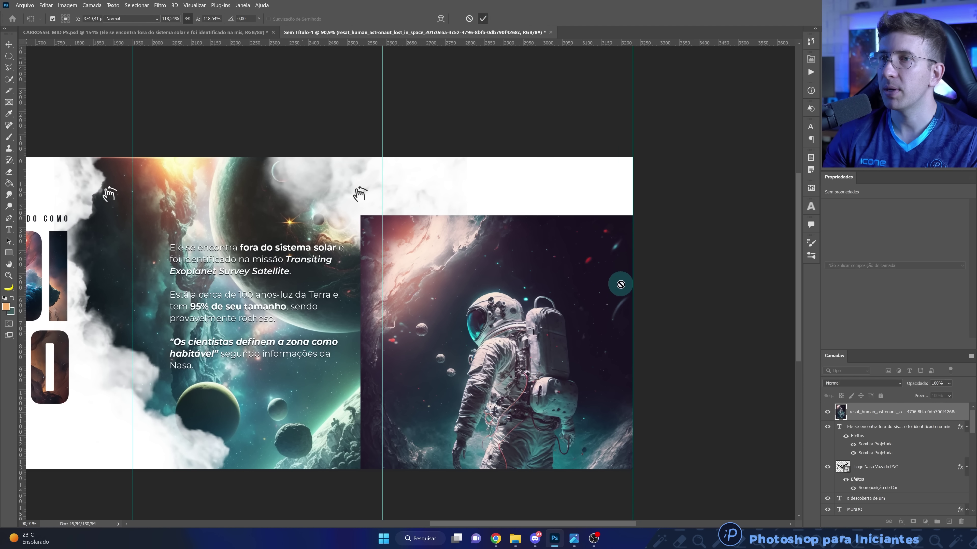
scroll(618, 410, up, 2)
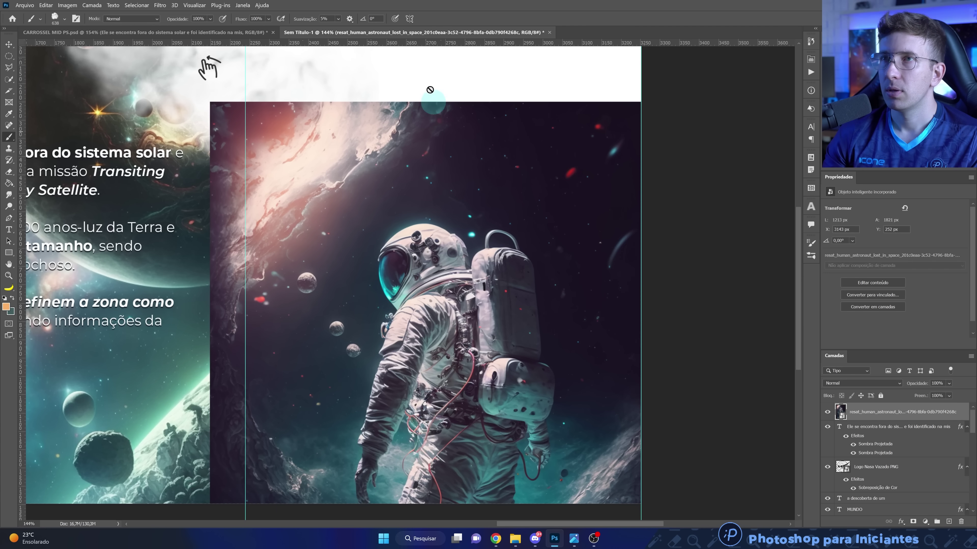
Add a horizontal guide at 222 px and start a Pen path around the astronaut's helmet.
drag(423, 43, 516, 285)
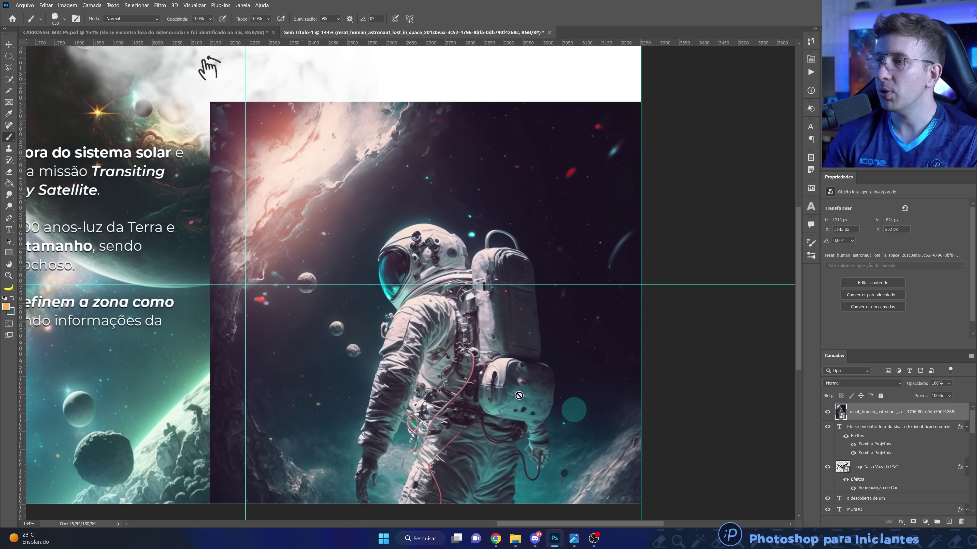
click(8, 219)
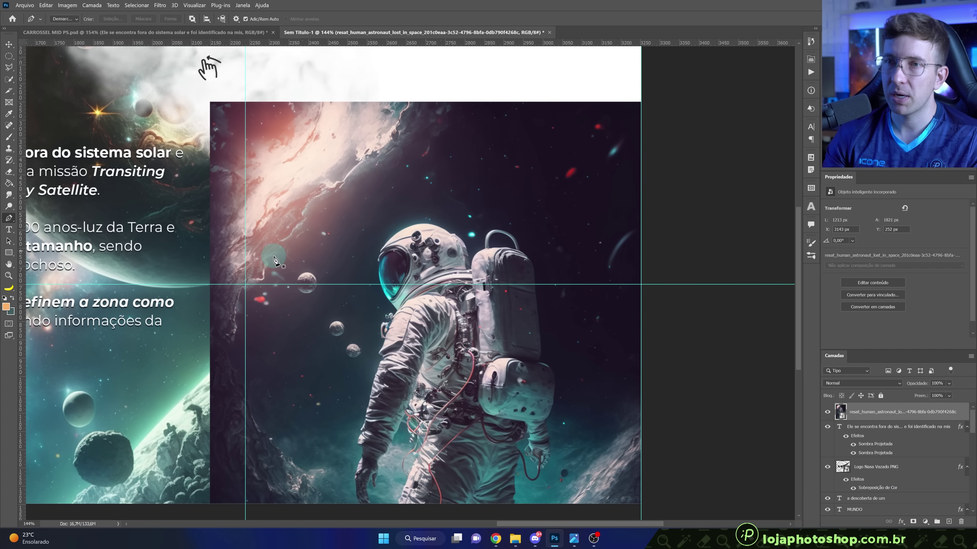
scroll(254, 279, up, 3)
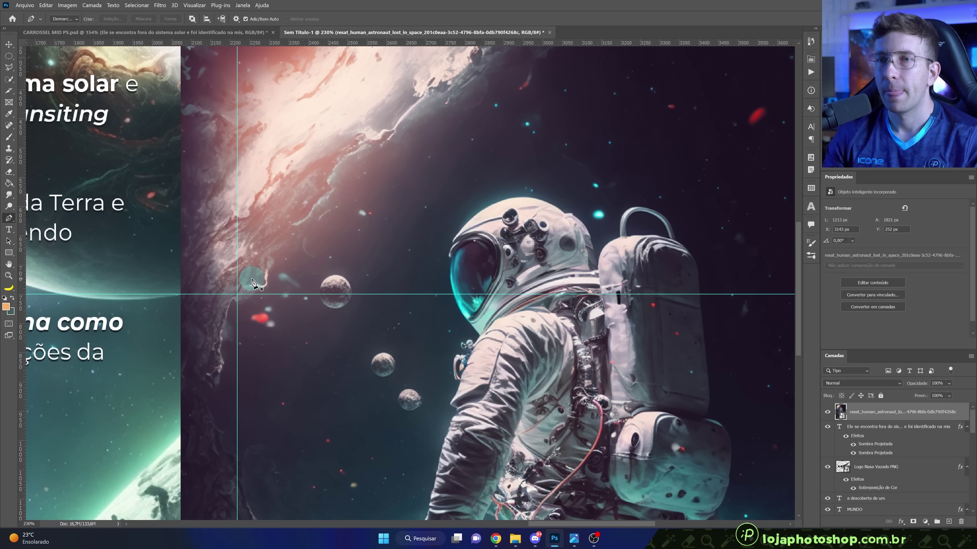
scroll(242, 300, up, 2)
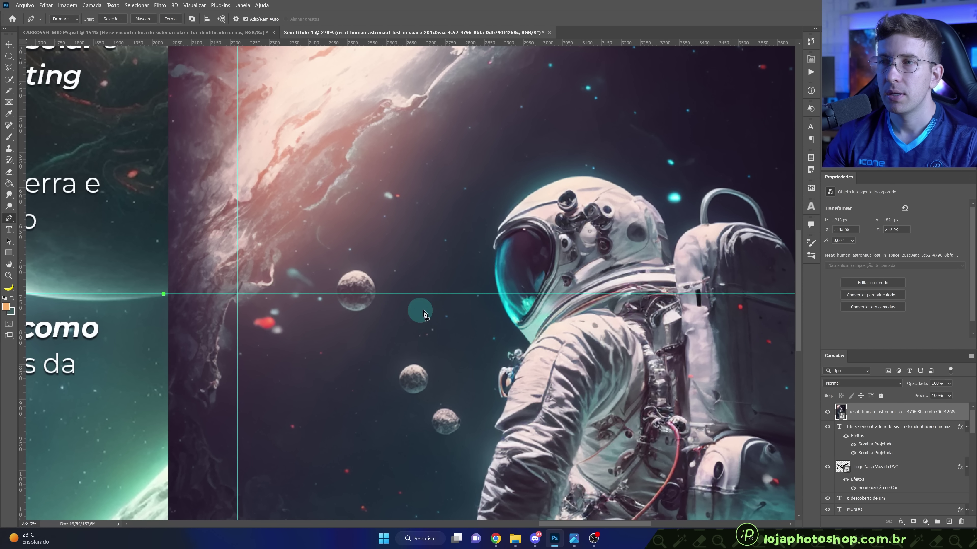
click(498, 295)
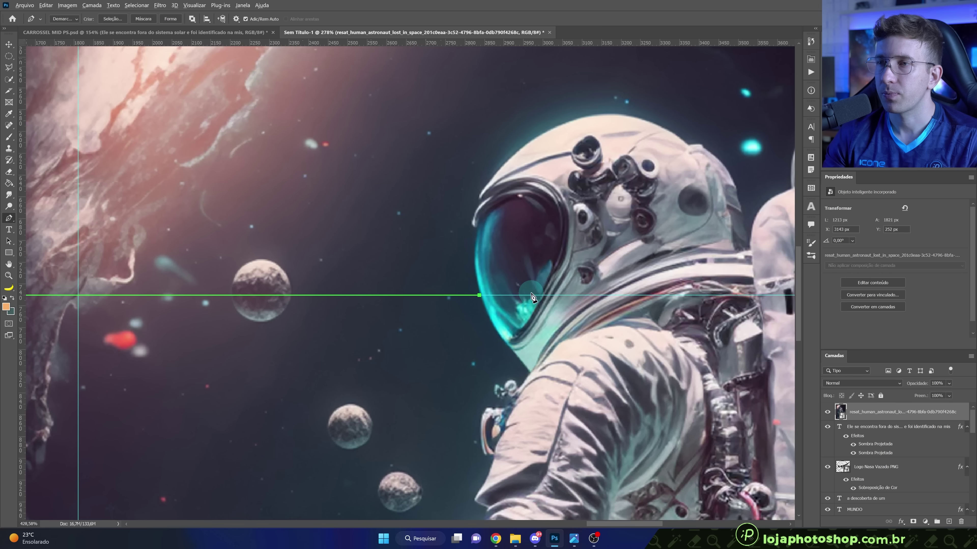
scroll(499, 297, up, 6)
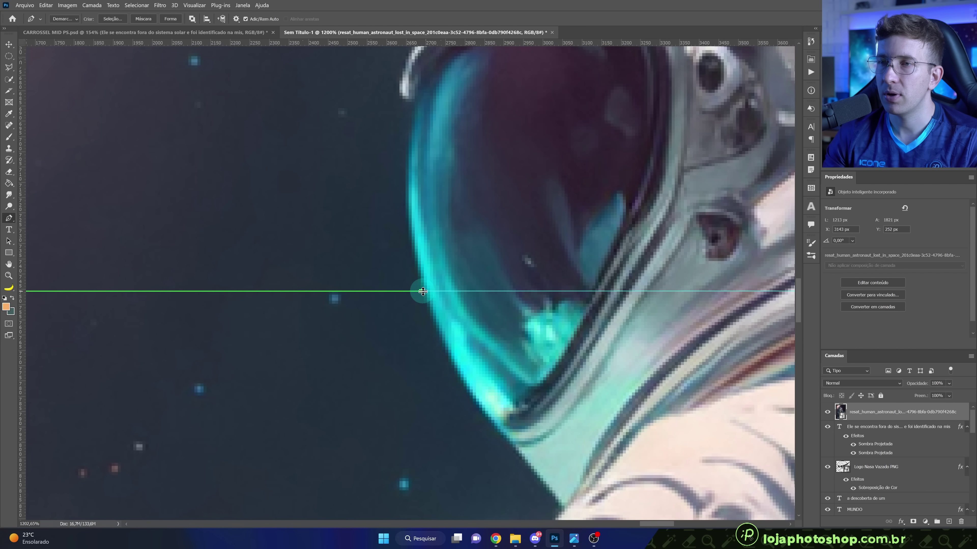
click(409, 160)
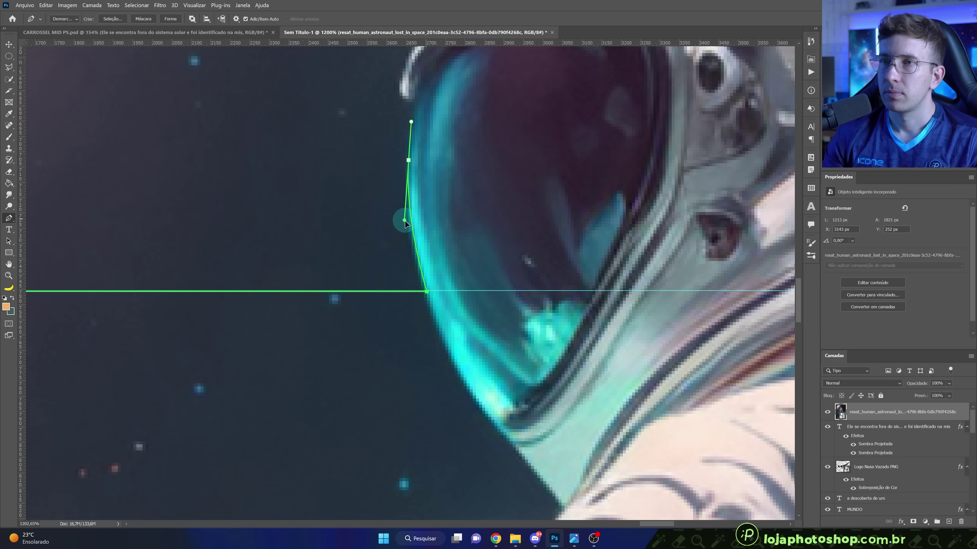
click(409, 102)
mouse_move(399, 81)
mouse_down()
mouse_move(353, 210)
mouse_move(169, 339)
mouse_up()
mouse_move(287, 183)
mouse_down()
mouse_move(323, 157)
mouse_move(149, 168)
mouse_up()
drag(317, 105, 366, 100)
drag(515, 147, 443, 103)
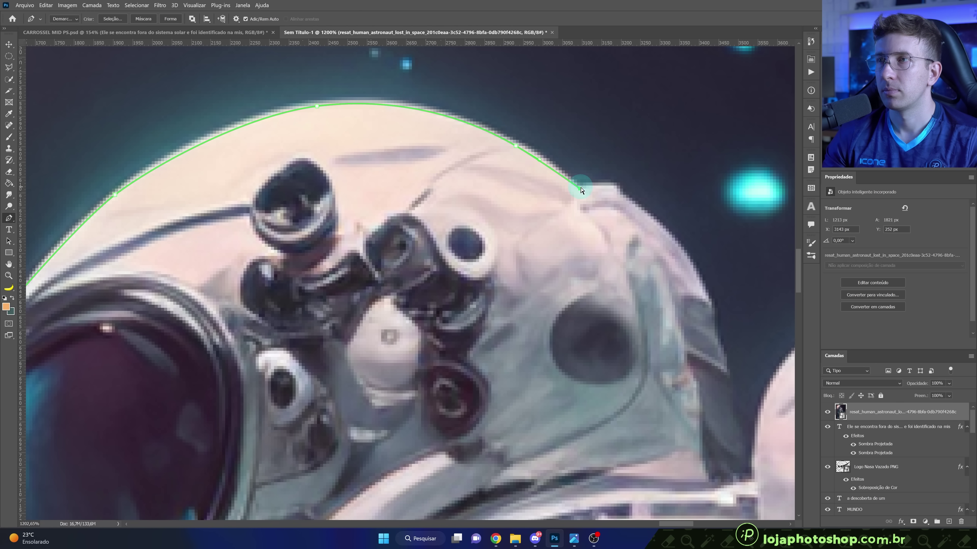
Continue the path over the helmet top, along the helmet tube and down the backpack.
scroll(636, 206, down, 3)
scroll(538, 231, down, 5)
scroll(599, 300, up, 3)
click(598, 299)
scroll(484, 116, right, 8)
click(371, 174)
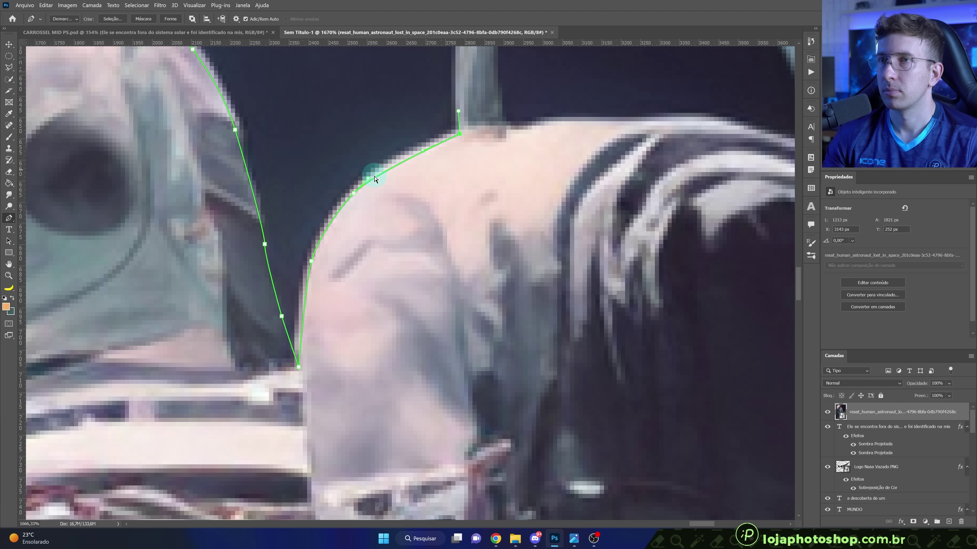
scroll(311, 185, up, 4)
drag(394, 97, 431, 93)
click(597, 152)
click(625, 177)
drag(691, 338, 685, 345)
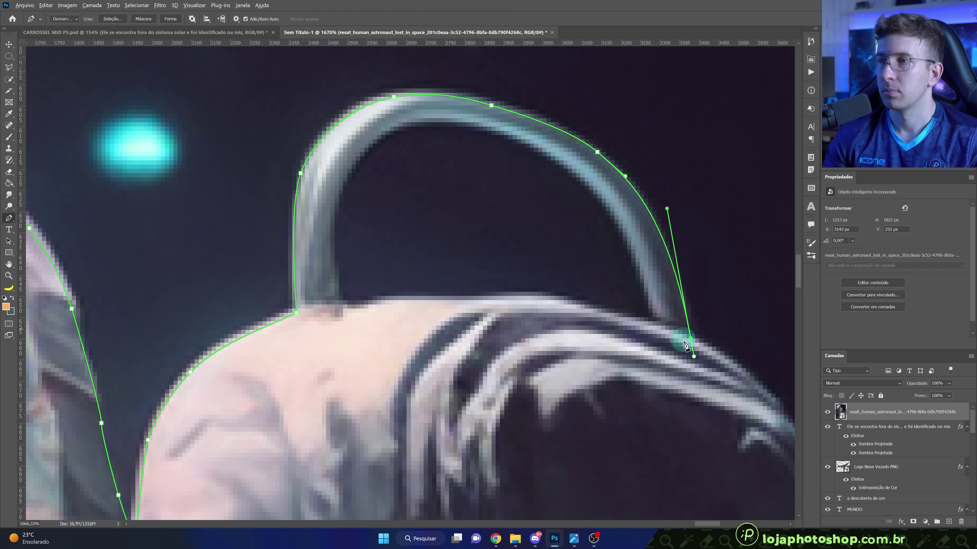
scroll(685, 345, down, 5)
click(608, 300)
scroll(577, 269, down, 5)
click(570, 303)
drag(579, 366, 578, 375)
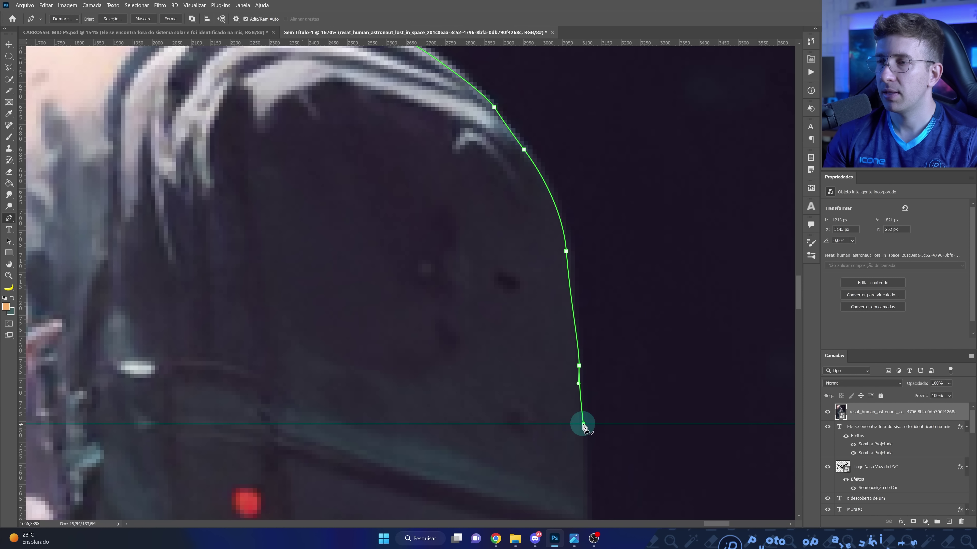
Extend the path below the astronaut and close it back at the horizon line.
scroll(583, 425, down, 3)
scroll(616, 408, down, 3)
scroll(653, 388, down, 3)
scroll(687, 371, down, 2)
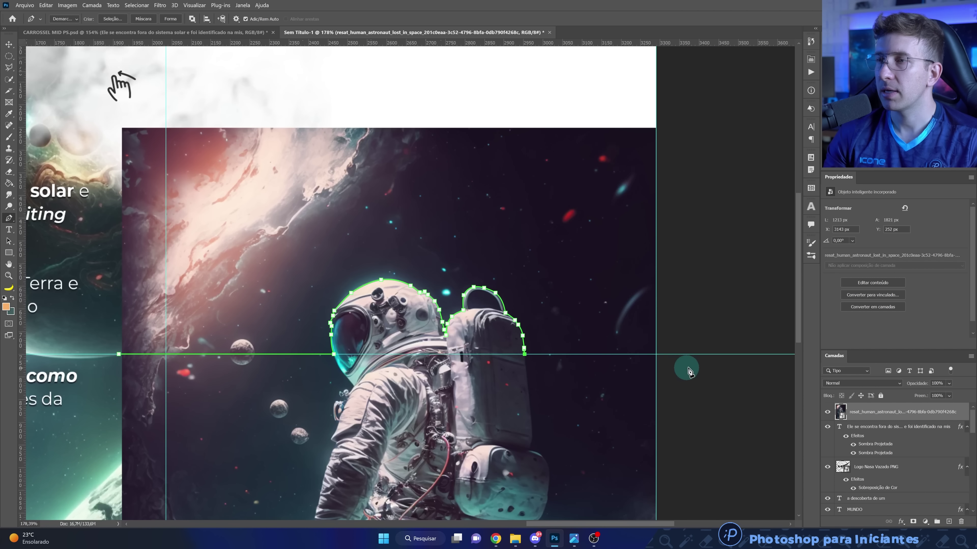
scroll(678, 356, down, 5)
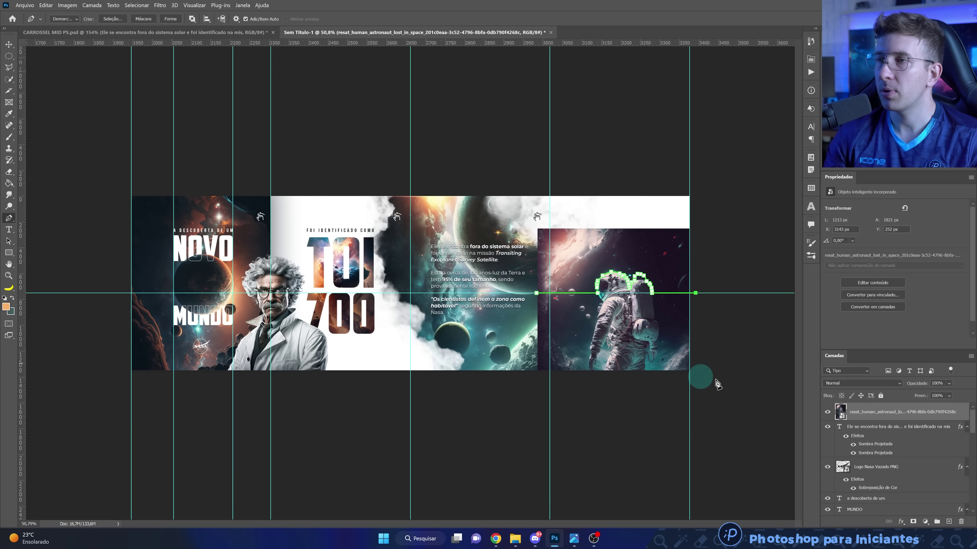
scroll(654, 369, up, 3)
scroll(586, 343, up, 1)
drag(586, 342, 460, 308)
click(661, 386)
click(557, 396)
click(349, 383)
click(351, 256)
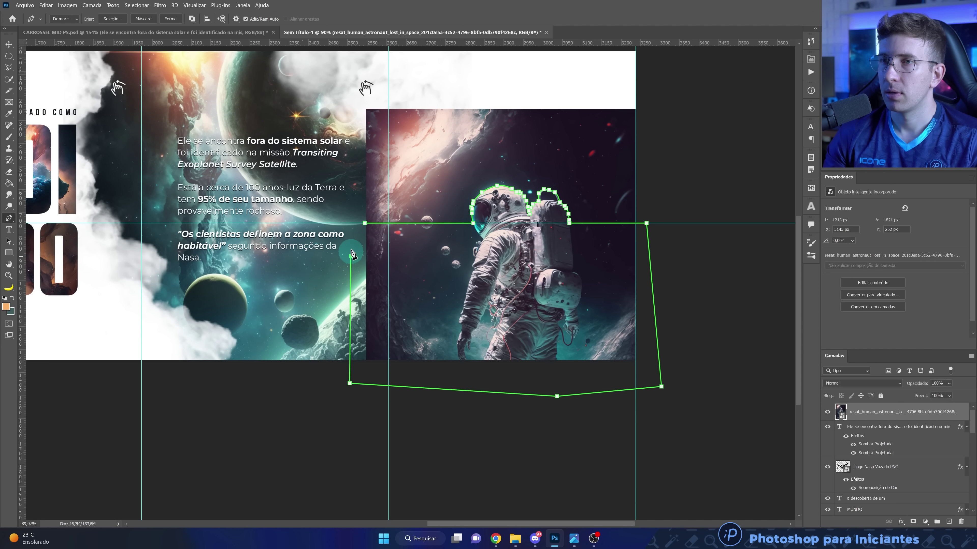
click(364, 224)
Make the path a selection with 0.2 px feather and add it as a layer mask.
scroll(510, 242, up, 1)
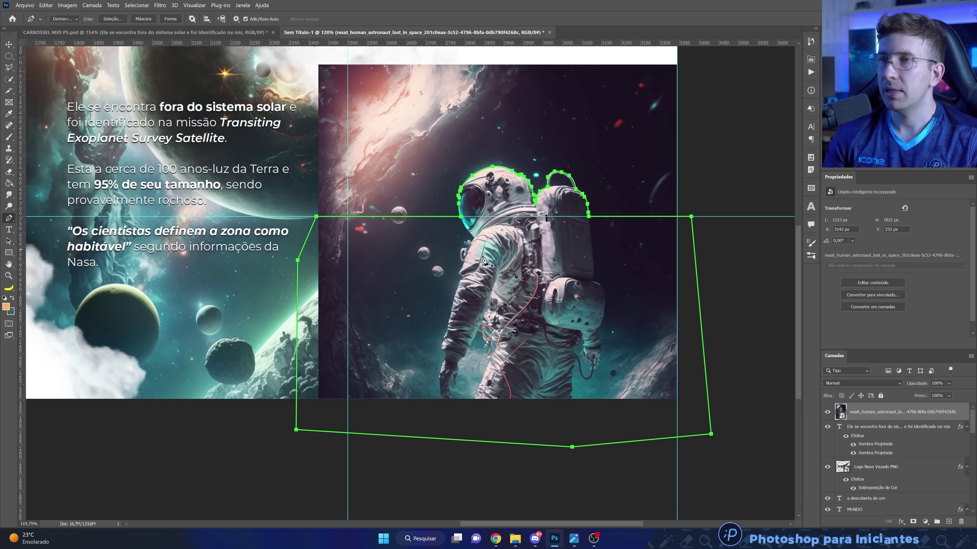
right_click(431, 262)
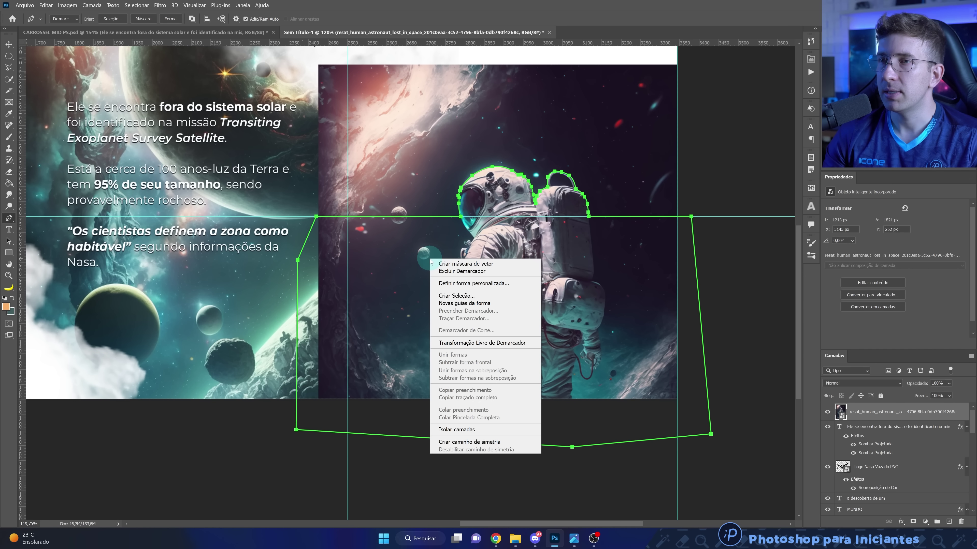
click(460, 295)
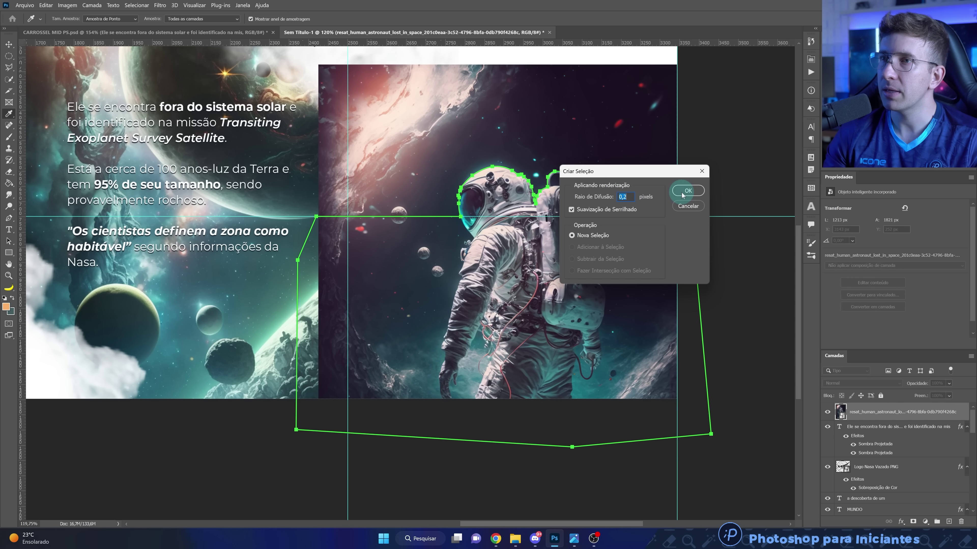
click(687, 191)
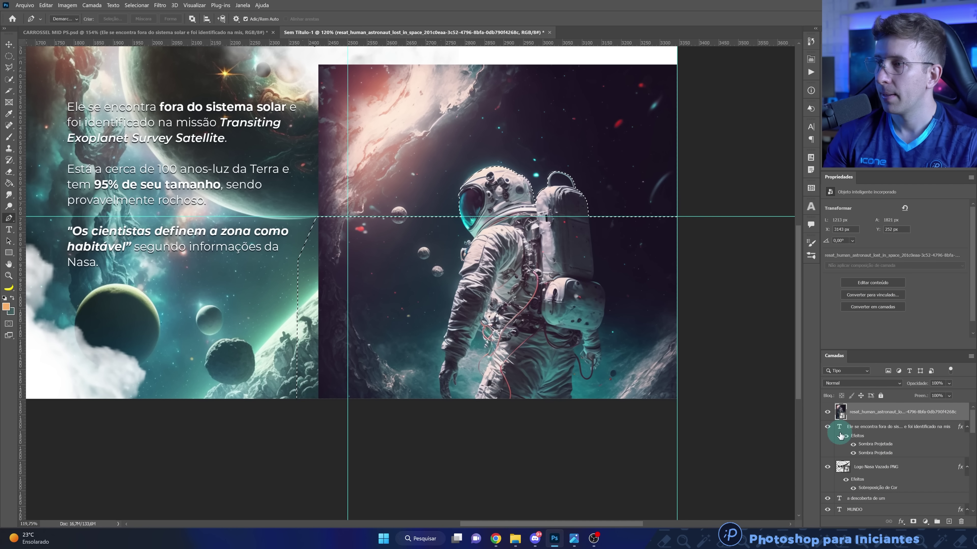
click(914, 523)
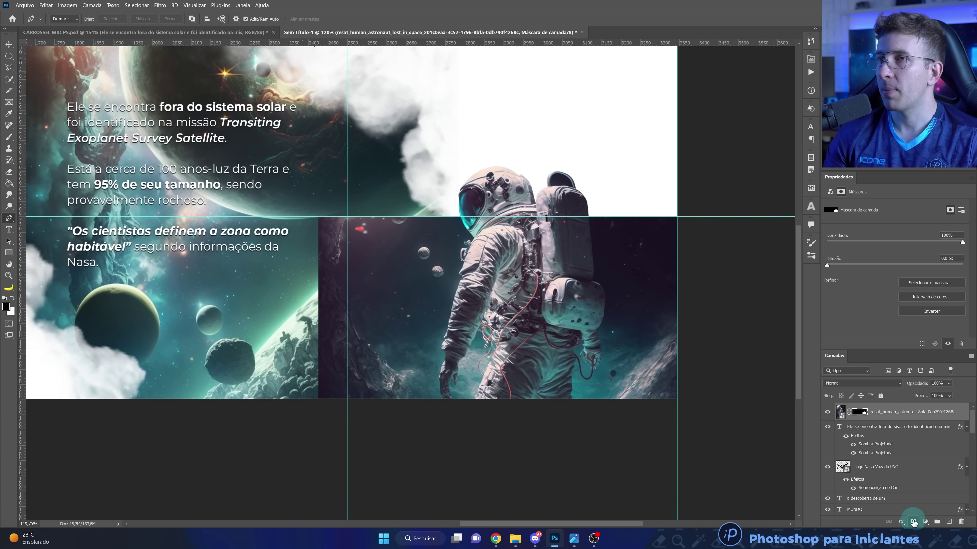
Zoom in and draw a closed Pen path around the dark gap in the backpack handle.
scroll(573, 202, up, 2)
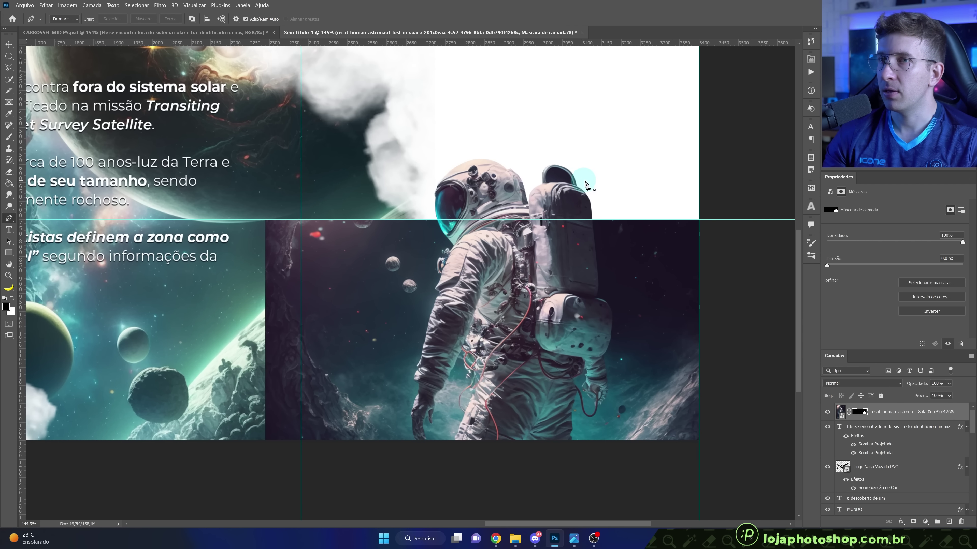
scroll(588, 181, up, 2)
scroll(581, 171, up, 2)
scroll(500, 161, up, 2)
scroll(406, 209, up, 2)
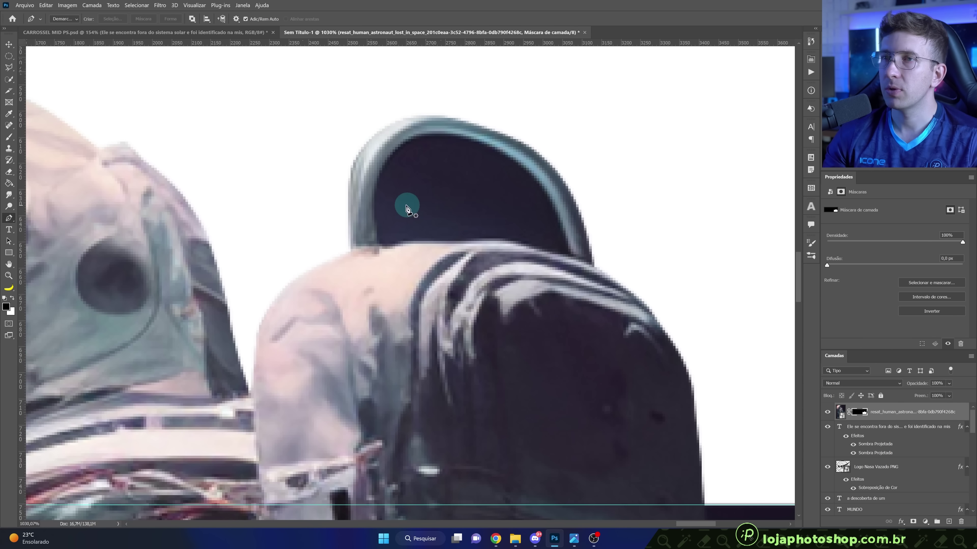
click(374, 244)
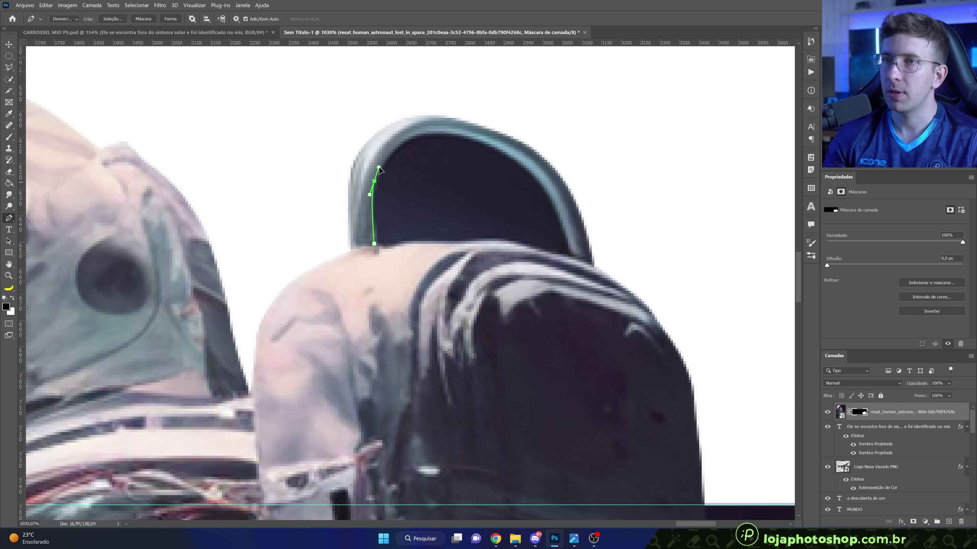
drag(447, 131, 457, 133)
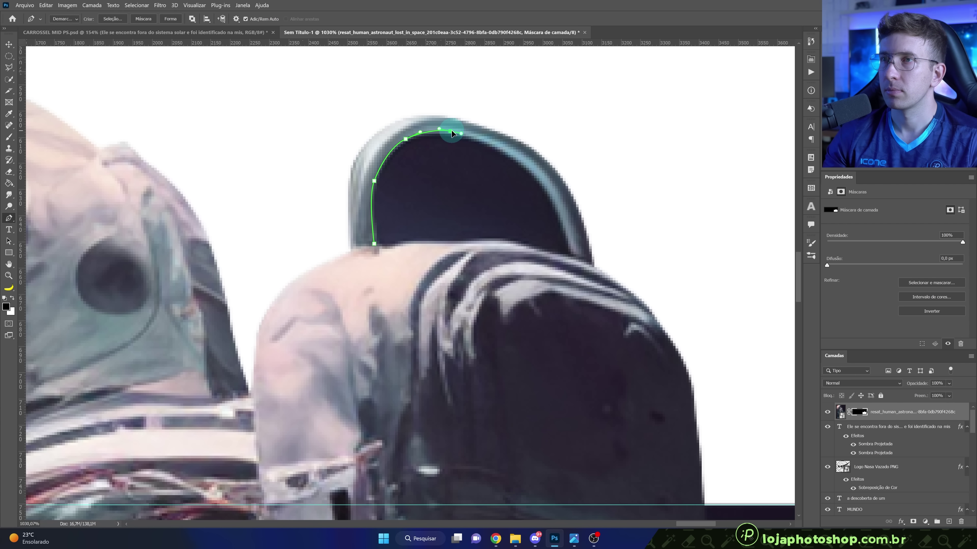
drag(513, 155, 527, 168)
ctrl+click(403, 139)
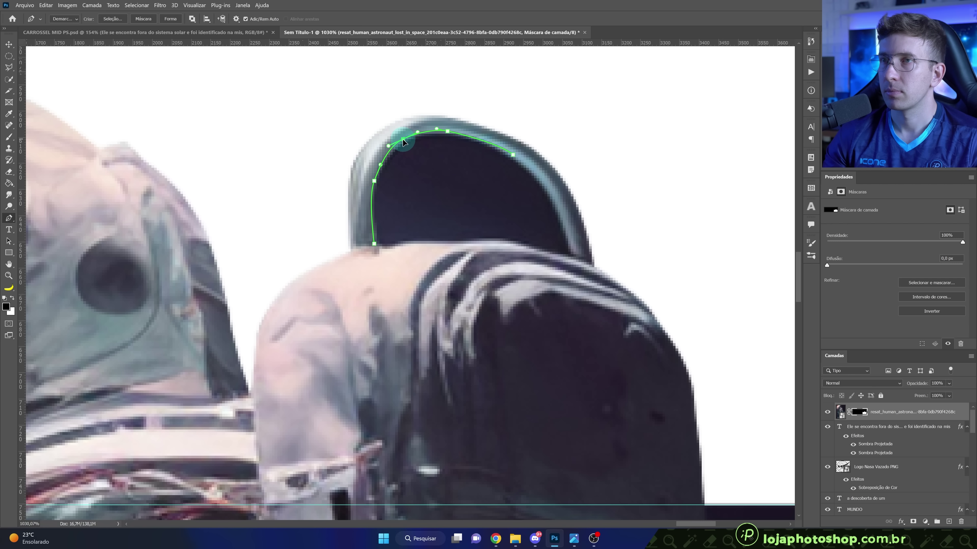
drag(542, 181, 544, 185)
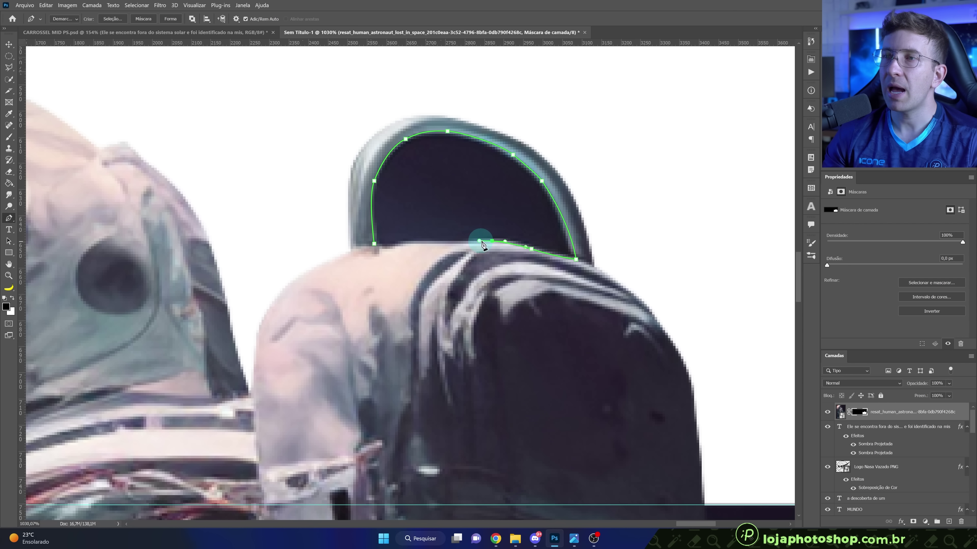
mouse_move(492, 241)
mouse_down()
mouse_move(505, 241)
mouse_move(494, 243)
mouse_up()
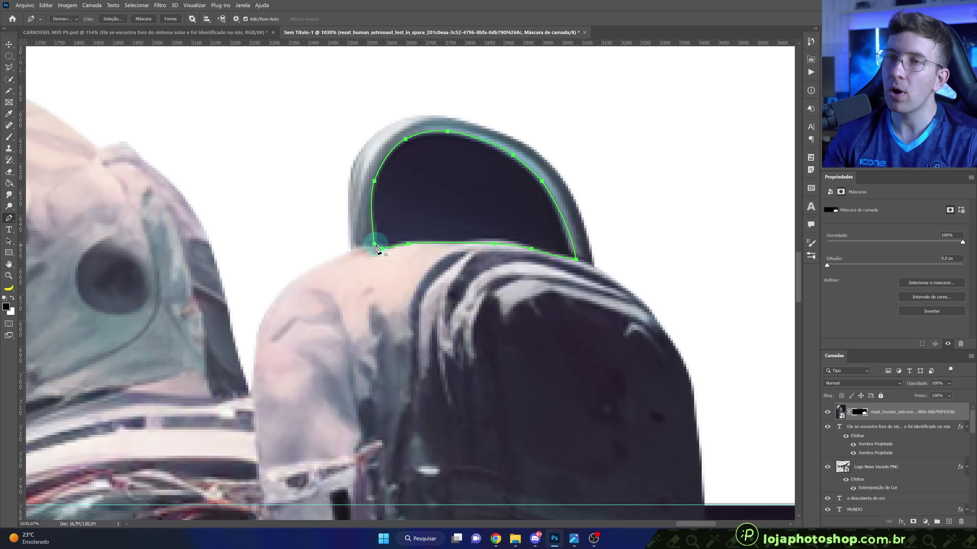
scroll(492, 298, down, 3)
right_click(489, 238)
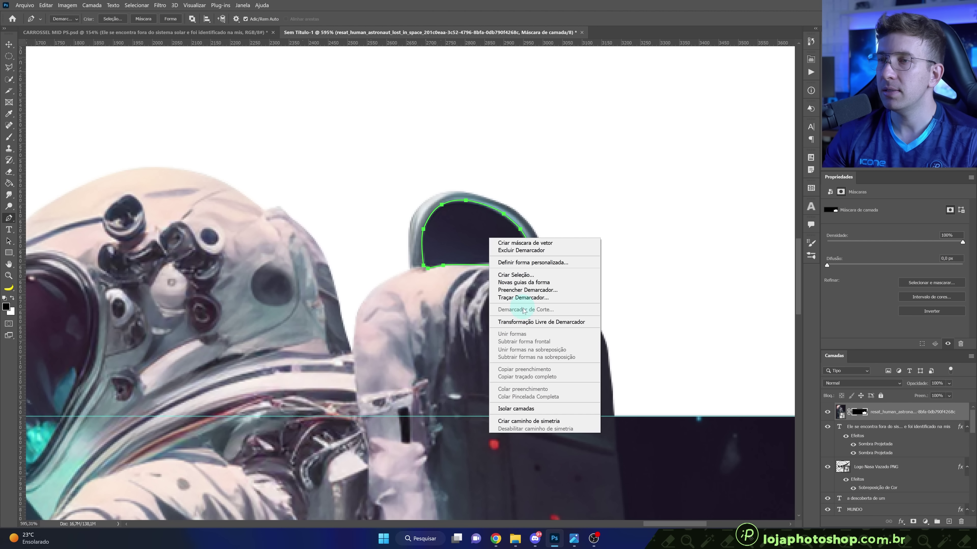
Turn the handle path into a selection and paint it out on the astronaut's mask.
click(516, 275)
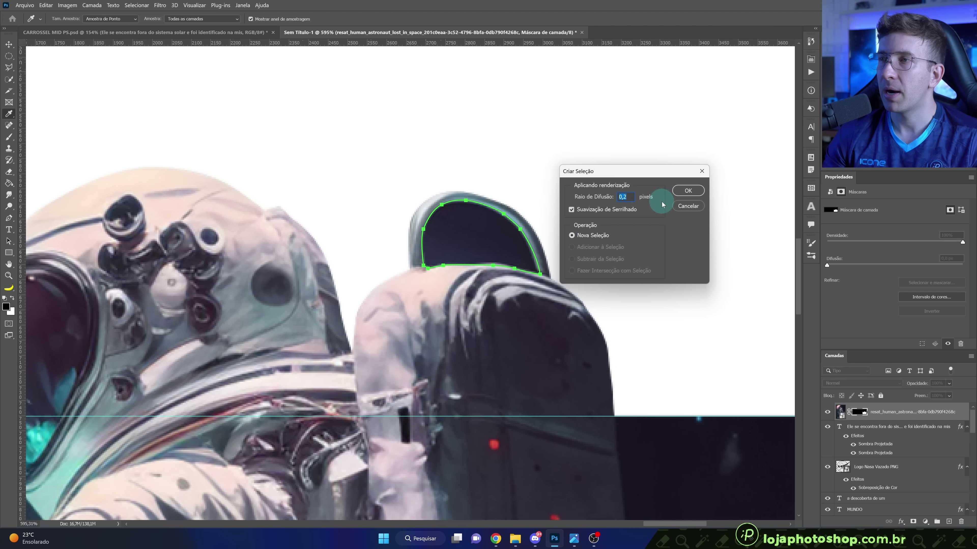
click(684, 192)
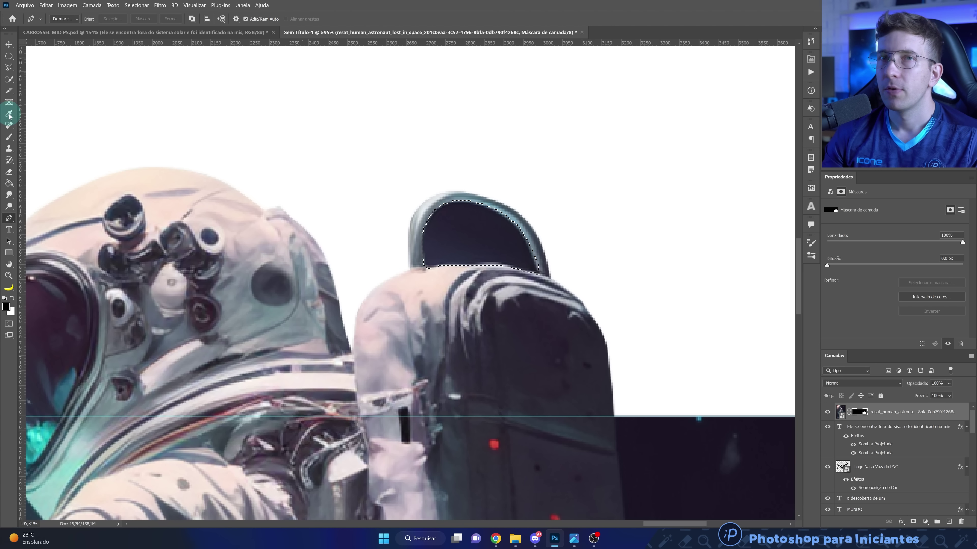
click(12, 139)
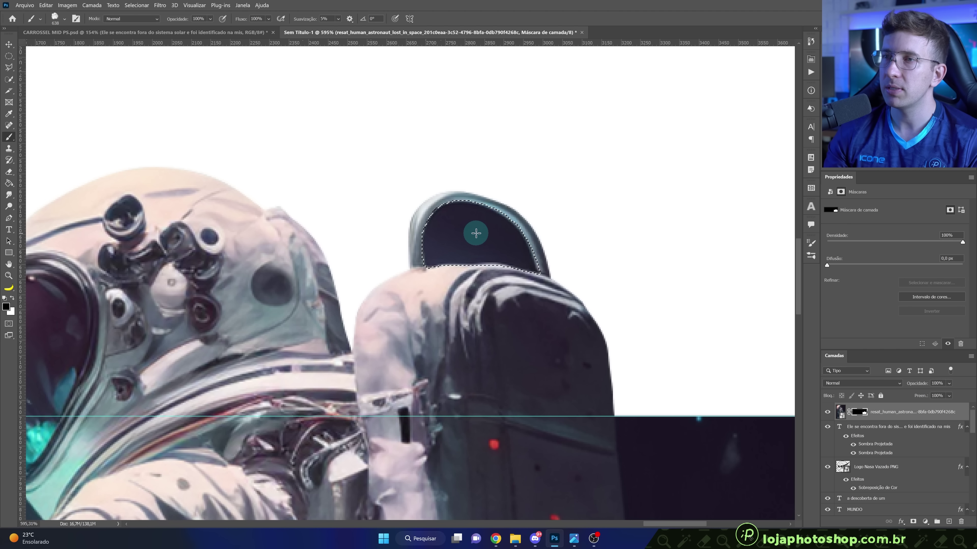
drag(428, 278, 253, 298)
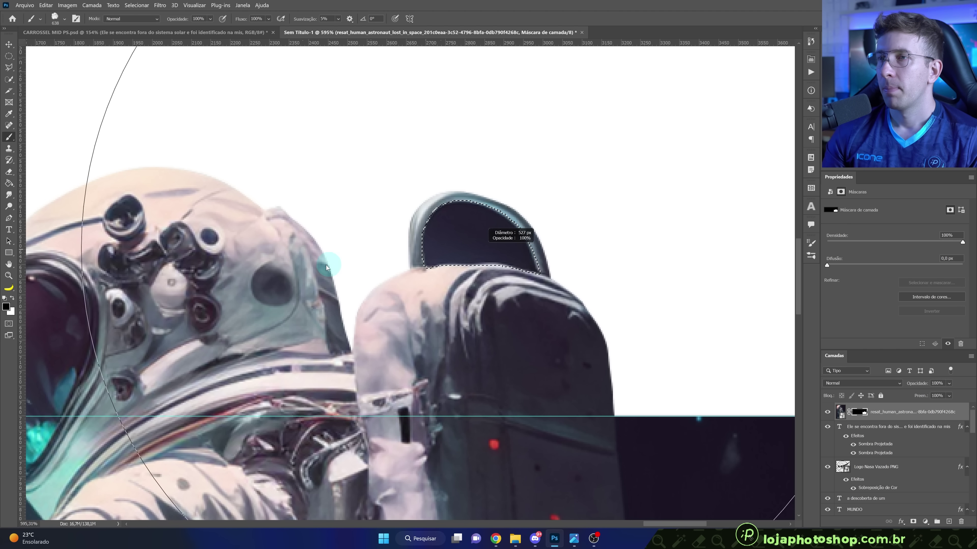
click(472, 252)
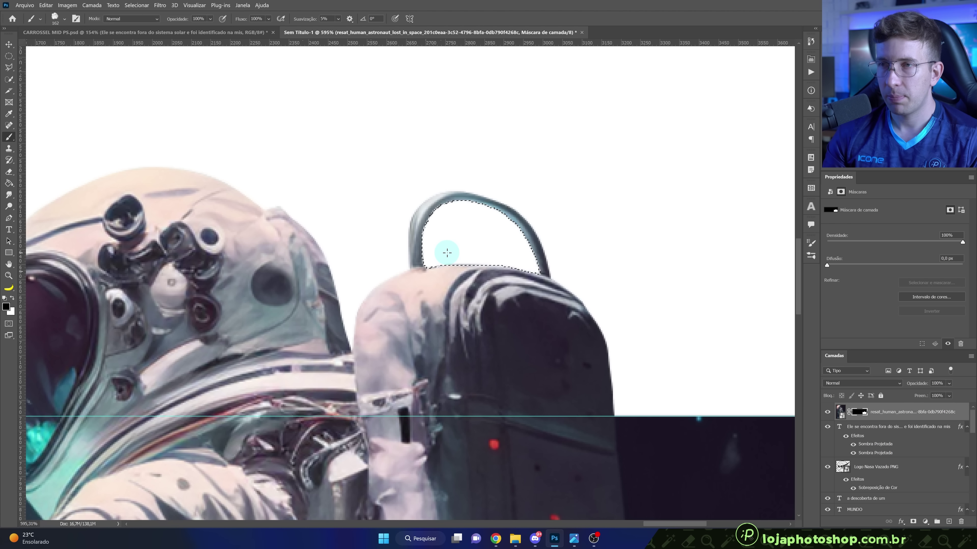
scroll(447, 253, down, 10)
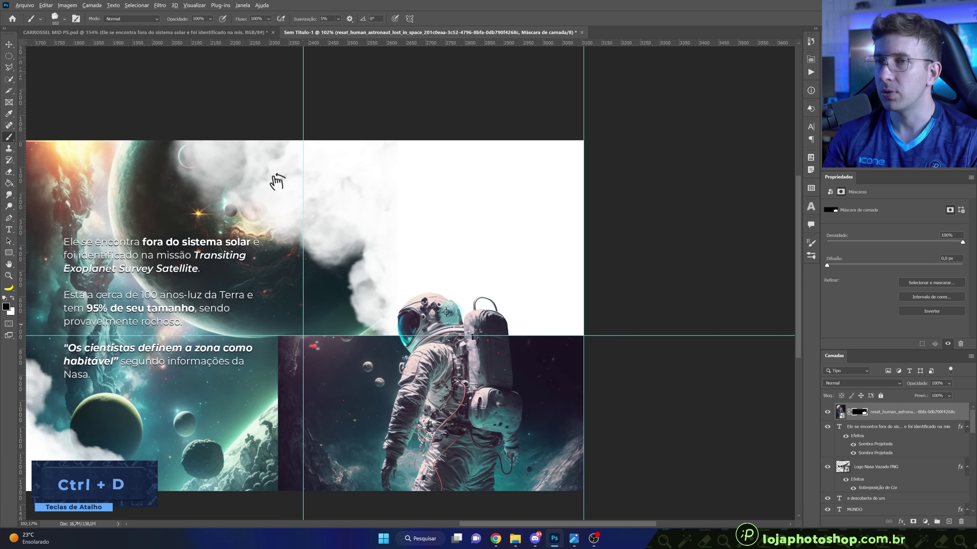
scroll(442, 312, down, 3)
scroll(435, 370, up, 1)
scroll(166, 206, down, 2)
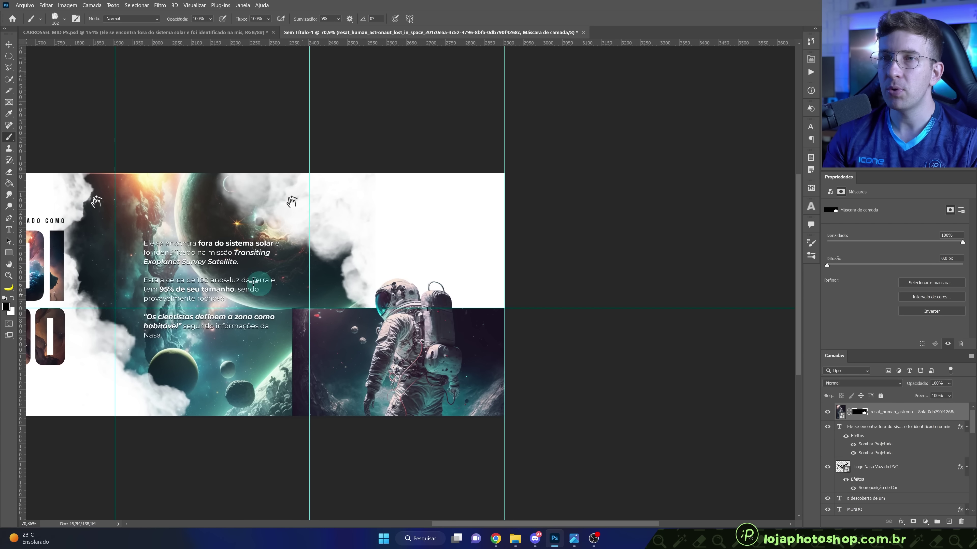
Move the masked astronaut layer below fires_universe so the planet and clouds blend behind it.
mouse_move(908, 411)
mouse_down()
mouse_move(921, 423)
mouse_move(910, 528)
mouse_move(902, 449)
mouse_up()
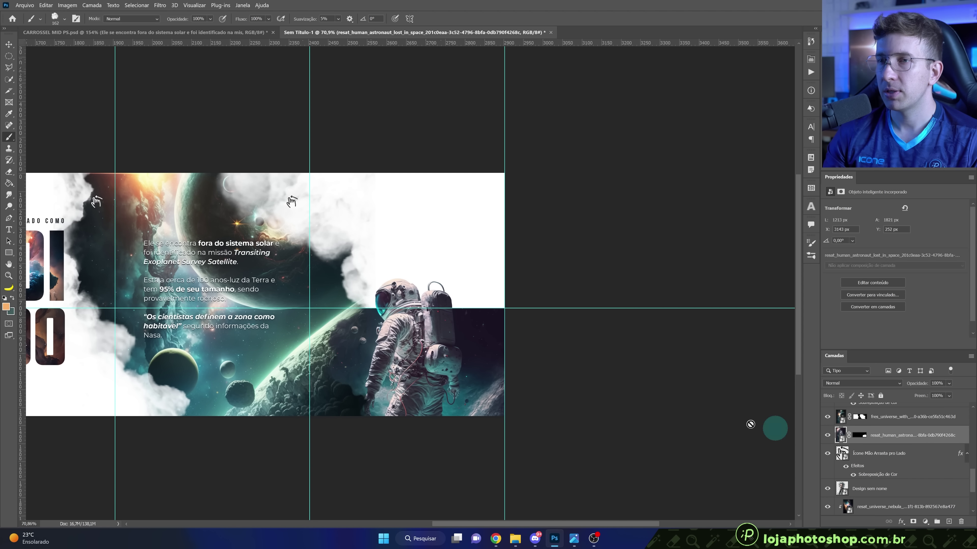
scroll(445, 347, left, 5)
scroll(719, 219, up, 2)
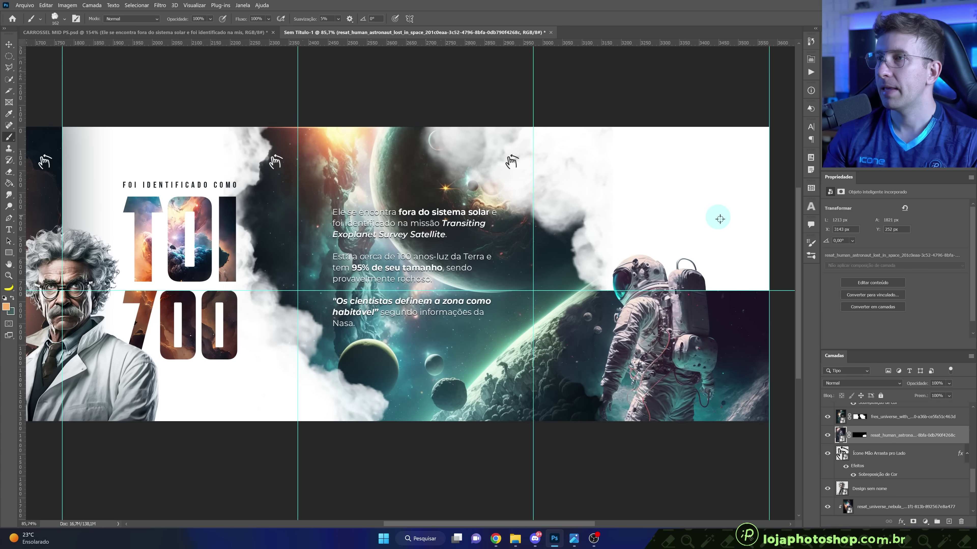
scroll(726, 225, up, 2)
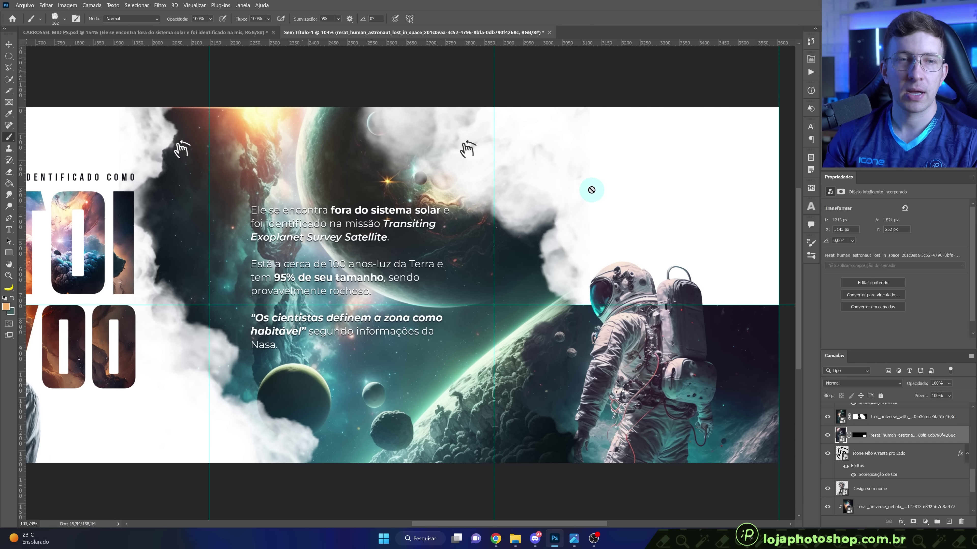
scroll(75, 222, down, 2)
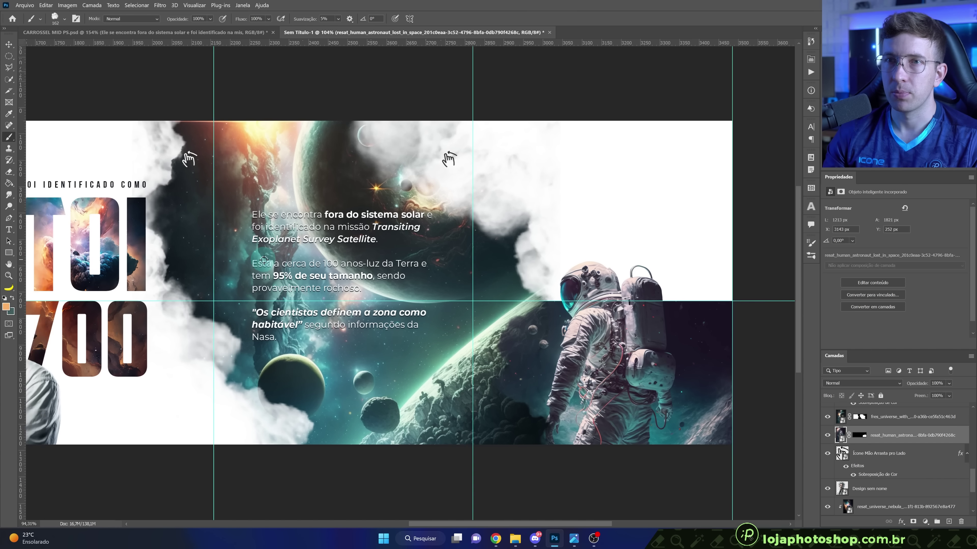
scroll(65, 231, down, 3)
click(9, 229)
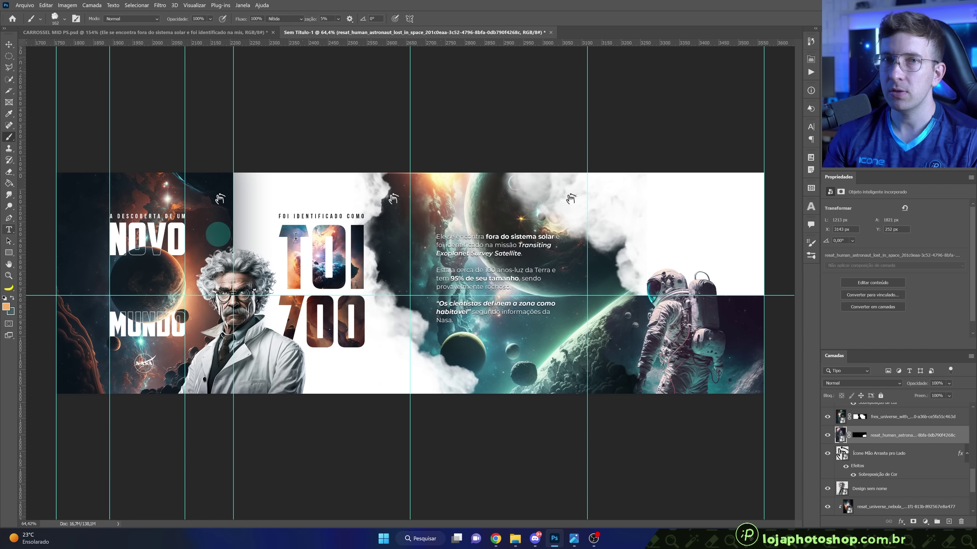
Add the CURTIU? text on the last slide and move it up and left.
click(673, 227)
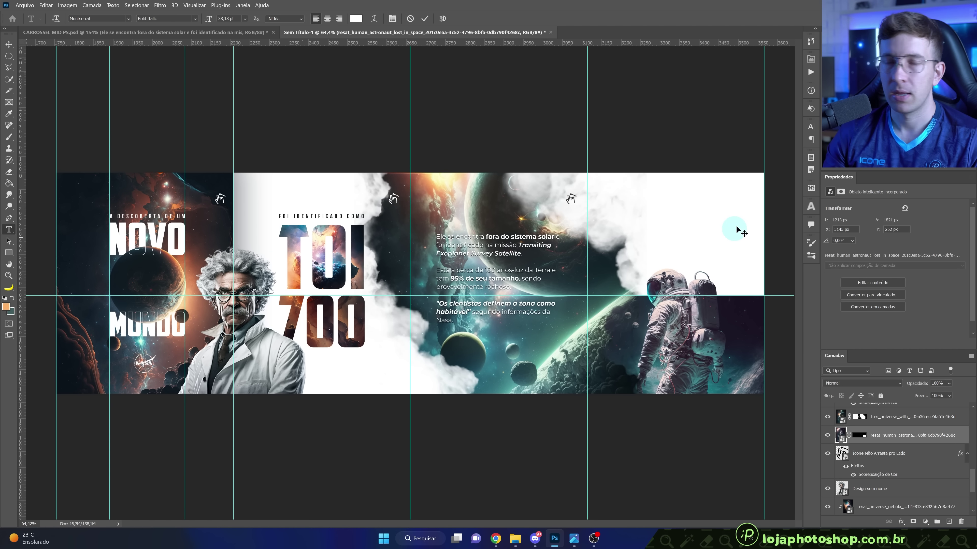
scroll(743, 233, up, 3)
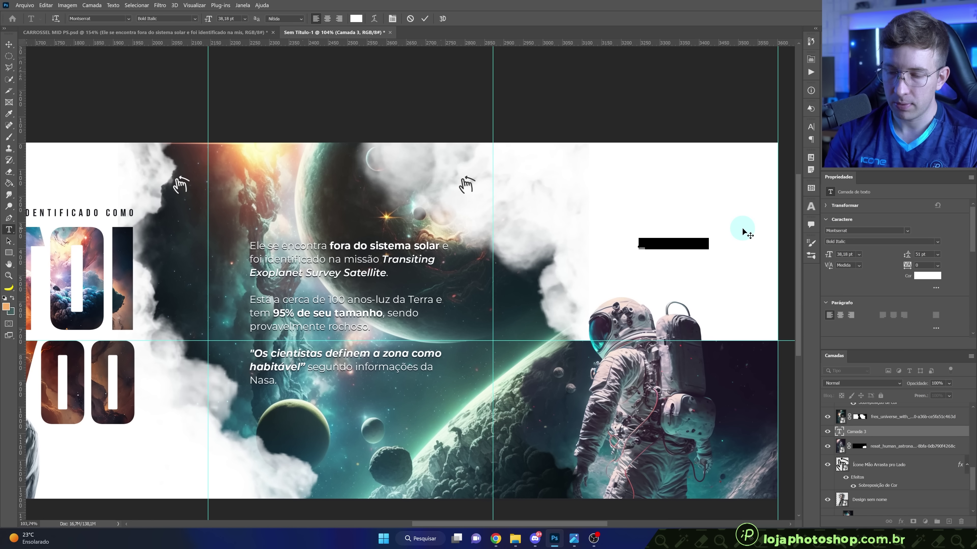
key(BackSpace)
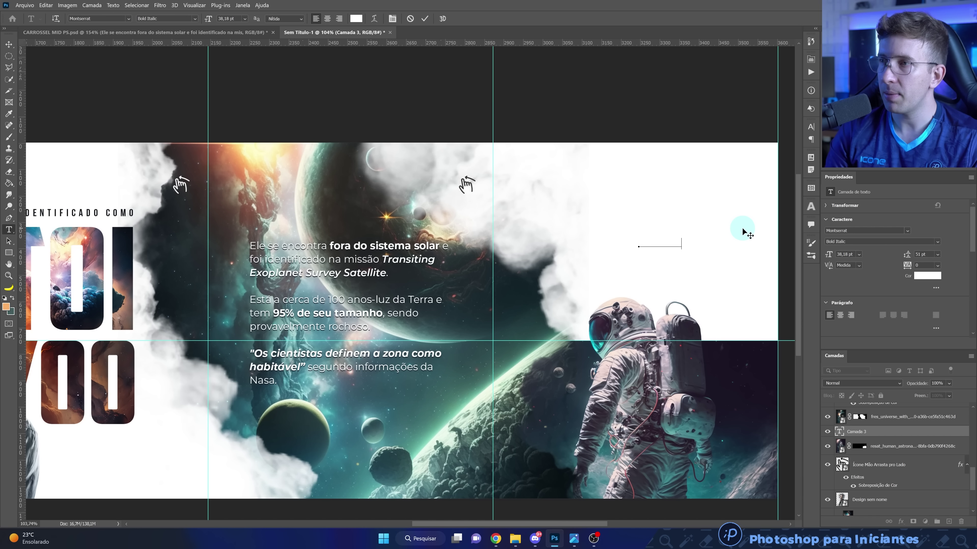
click(424, 18)
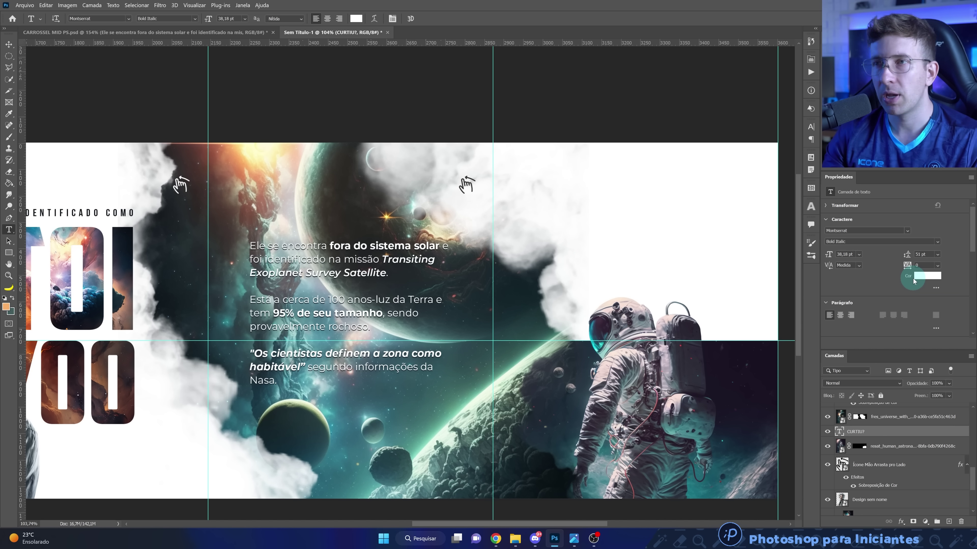
click(922, 277)
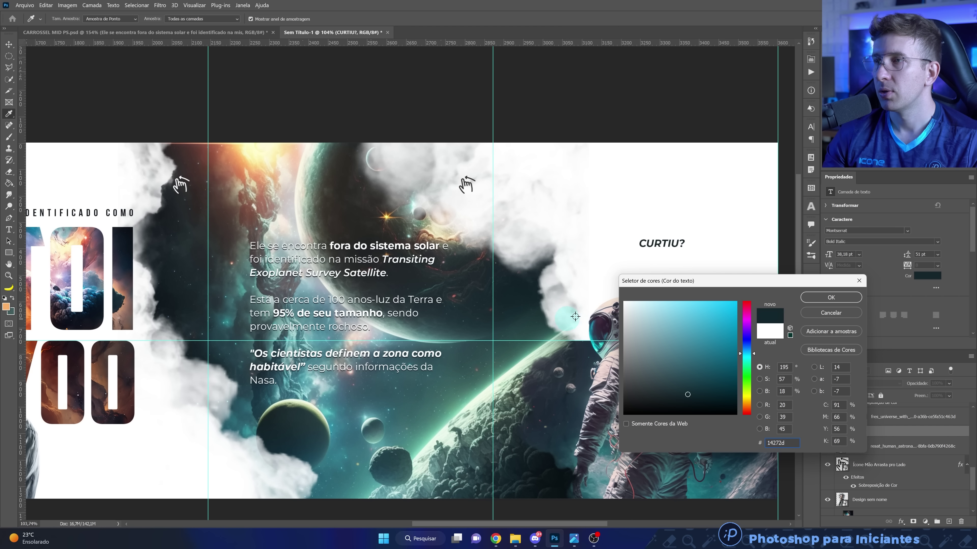
click(831, 297)
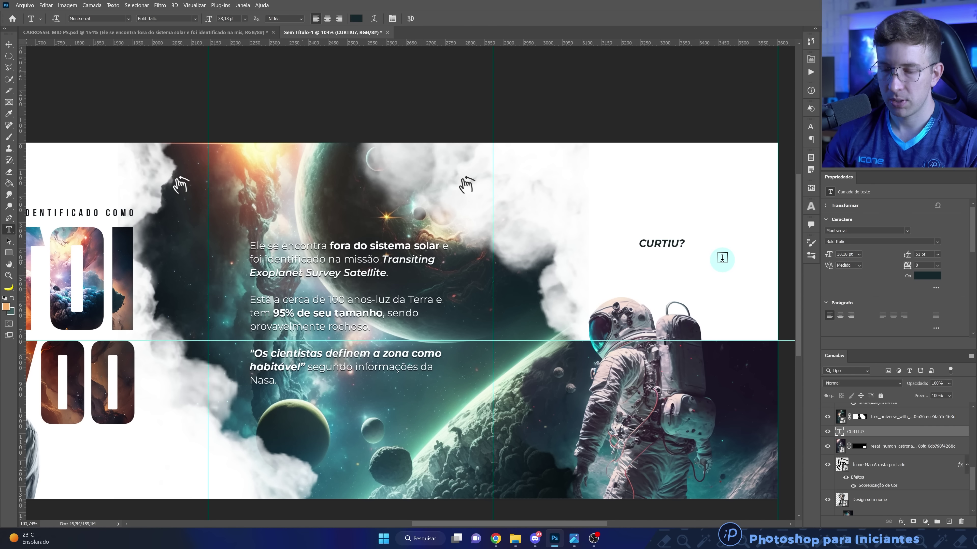
key(v)
drag(682, 243, 654, 197)
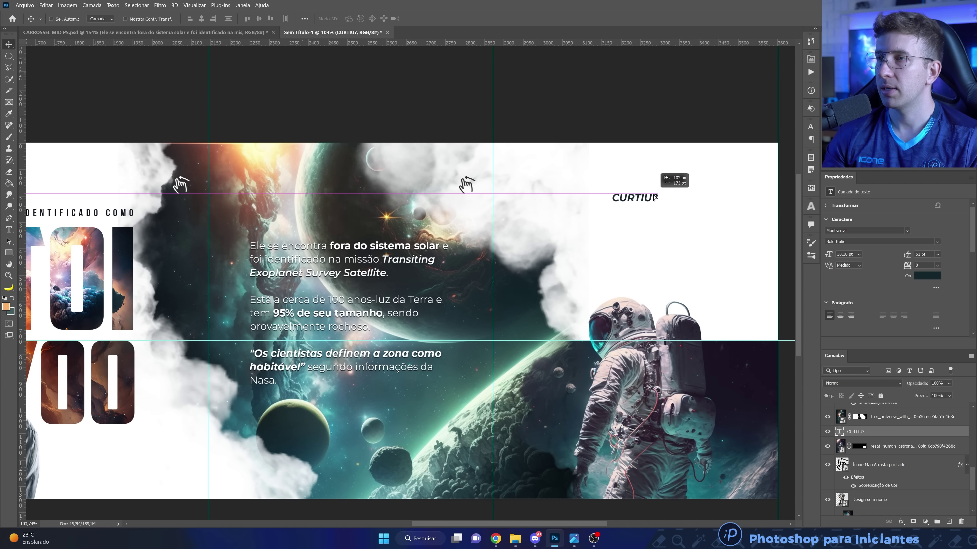
Set CURTIU? to colour #283844 in American Captain Regular.
click(926, 276)
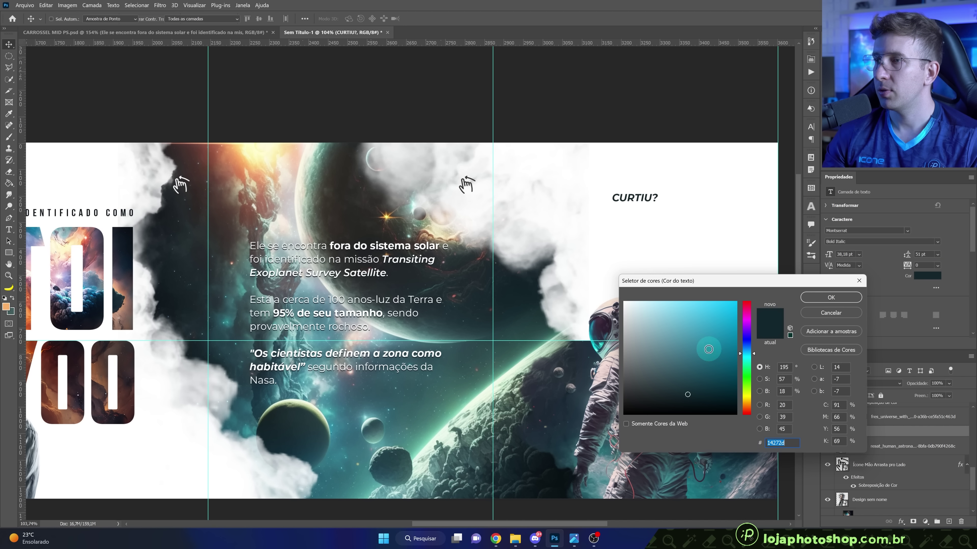
text(283844)
click(830, 297)
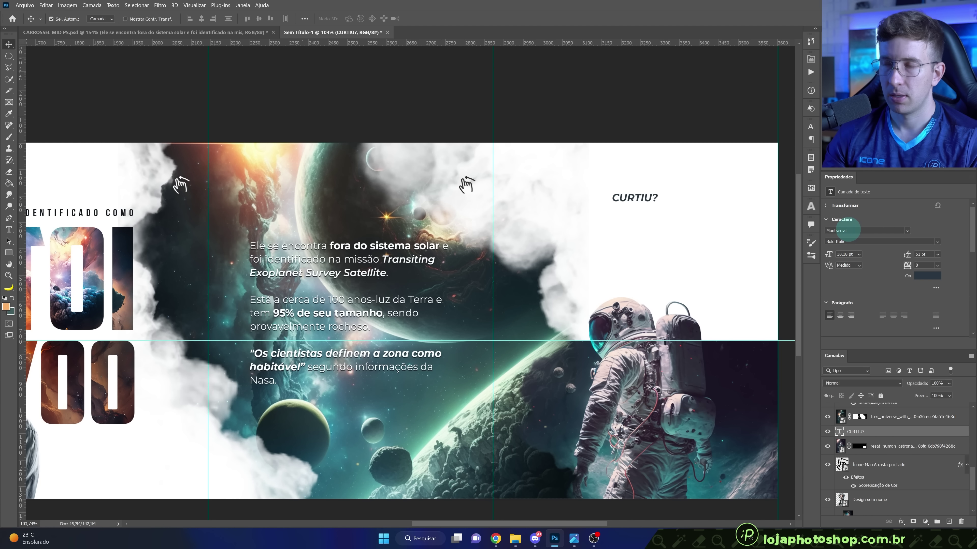
text(AMER)
click(885, 260)
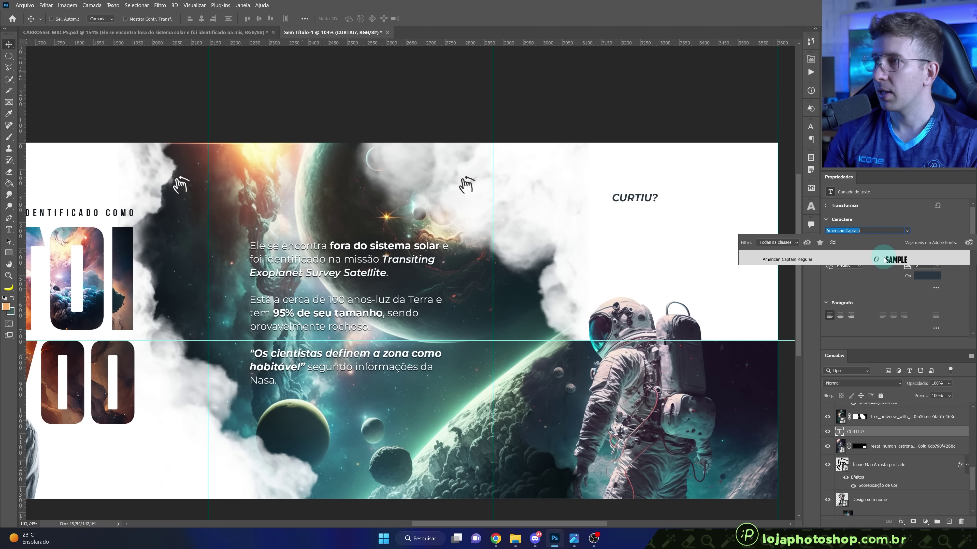
click(884, 260)
Scale CURTIU? up to about 158 pt and align it with the smart guide.
key(ctrl+t)
drag(648, 189, 719, 158)
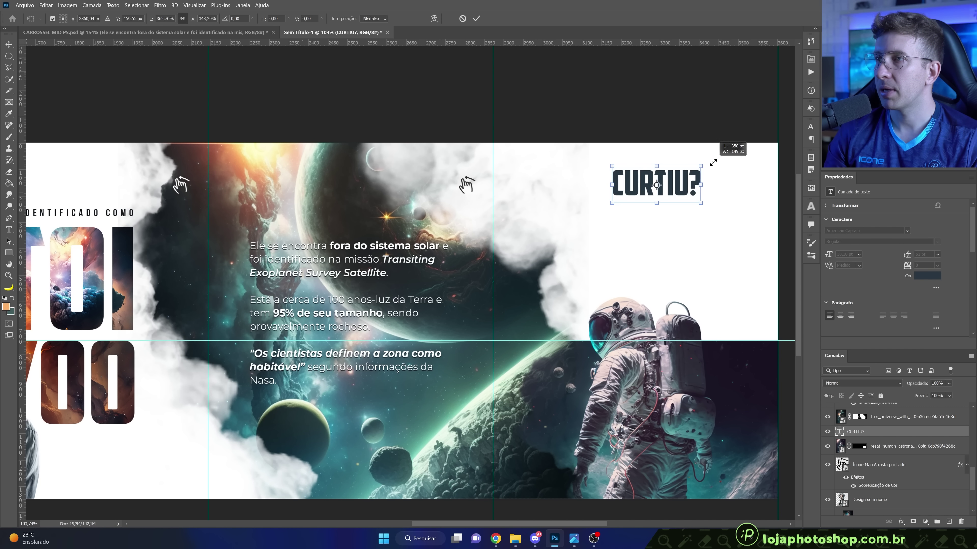
drag(684, 195, 657, 211)
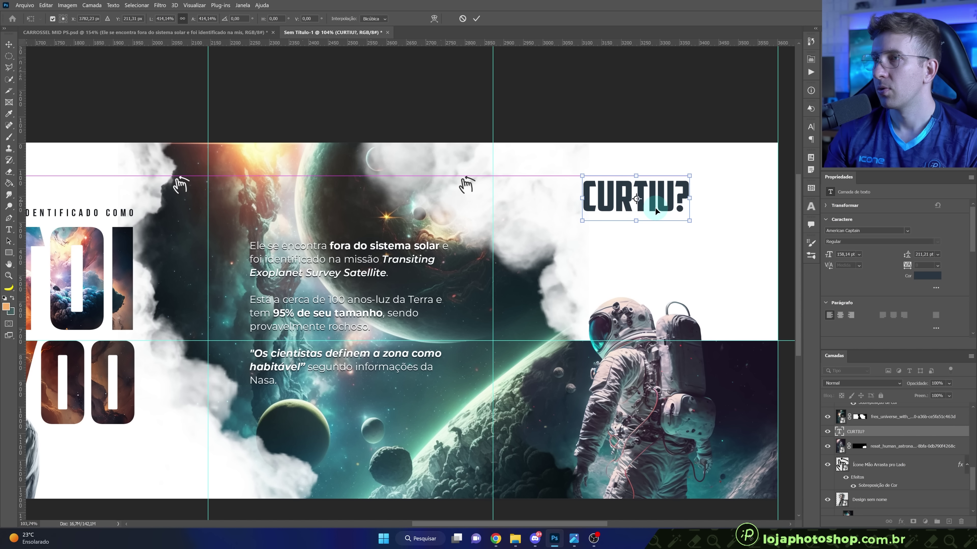
click(477, 18)
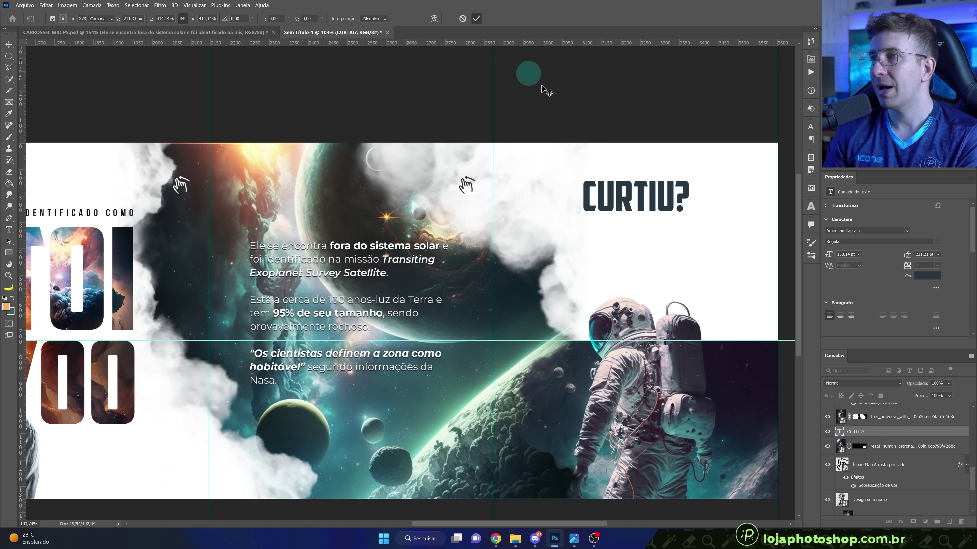
Drag the 'Ícone Instagram Amei Comentar Direct Salvar' PNG from the MID + SOCIAL MEDIA PS folder into Photoshop.
click(519, 543)
click(381, 270)
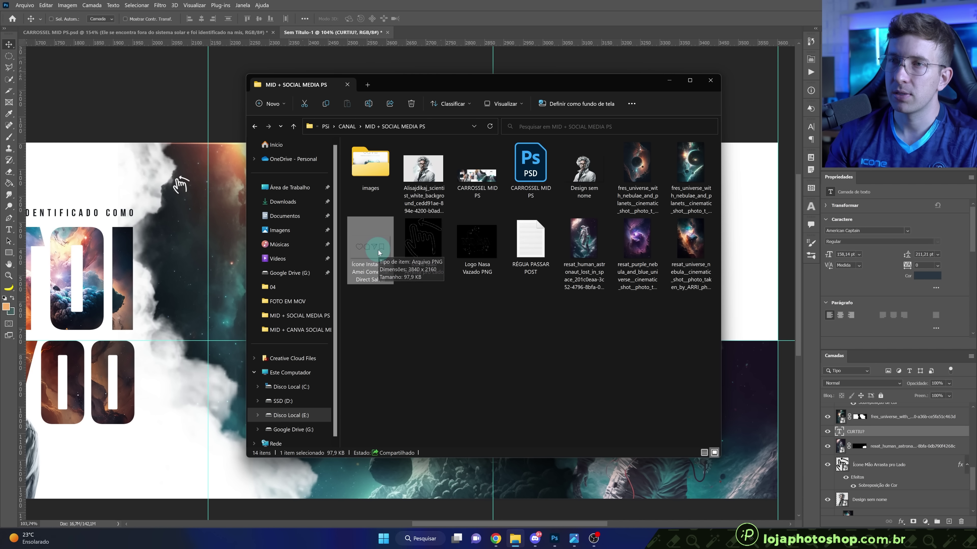
drag(379, 252, 733, 279)
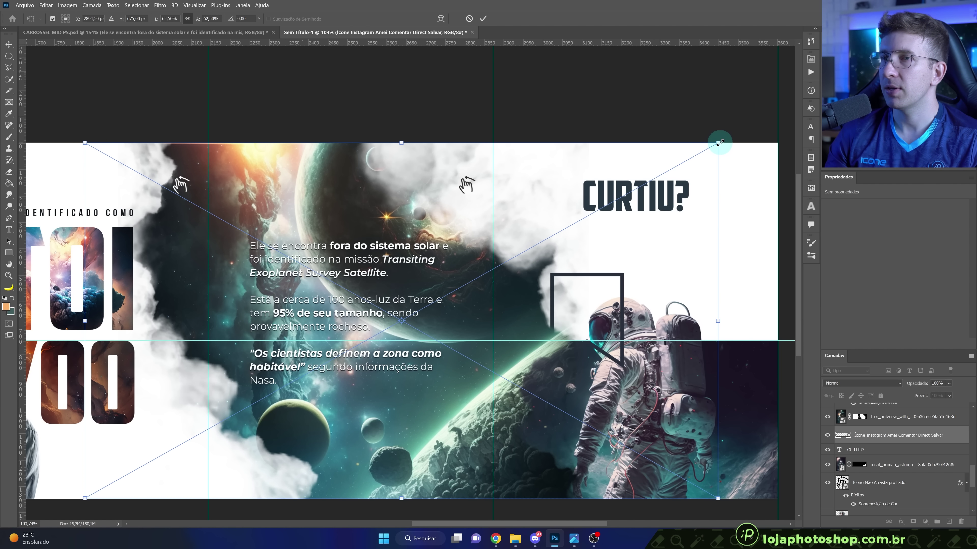
Shrink the placed icons to about 16% and position them just under CURTIU?
drag(719, 142, 520, 254)
drag(571, 275, 754, 195)
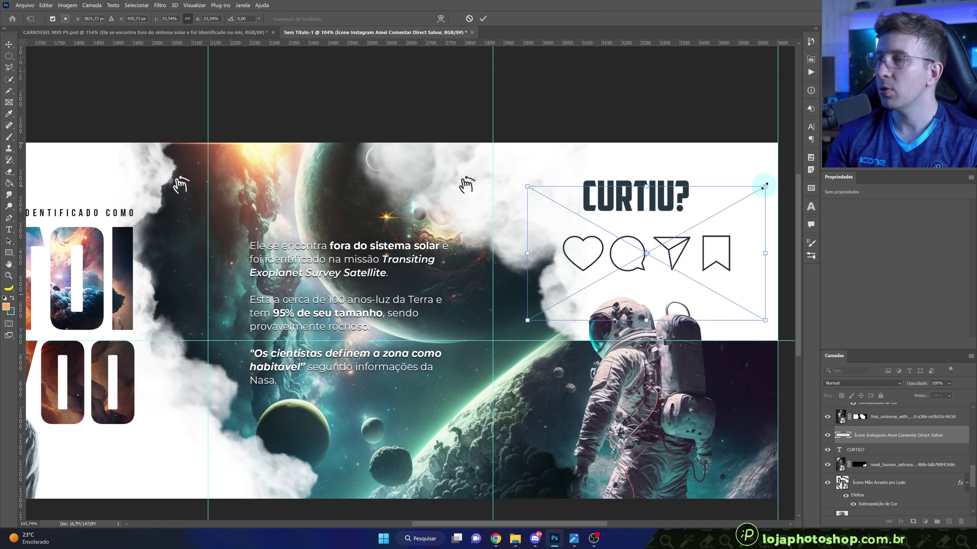
drag(766, 186, 728, 208)
mouse_move(646, 253)
mouse_down()
mouse_move(706, 226)
mouse_move(701, 219)
mouse_up()
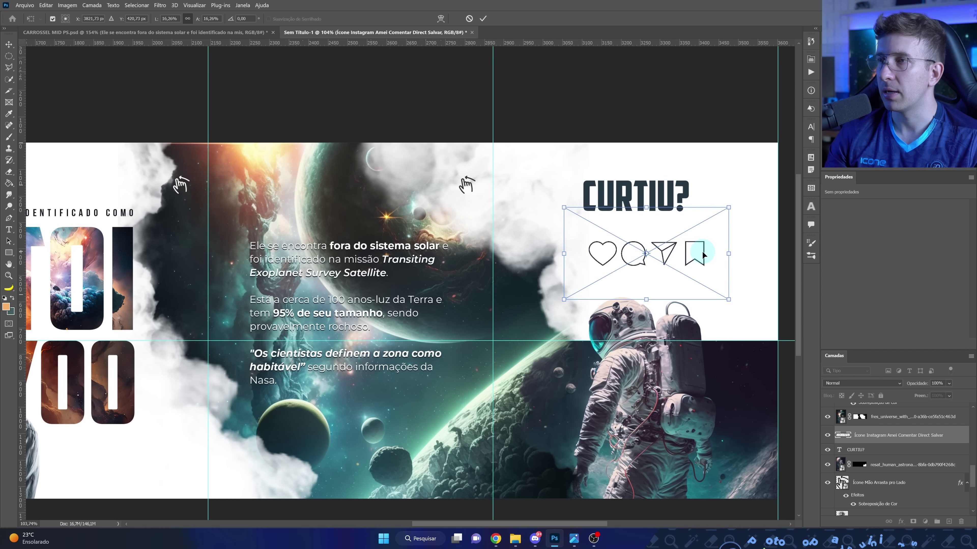
drag(703, 254, 692, 232)
double_click(719, 192)
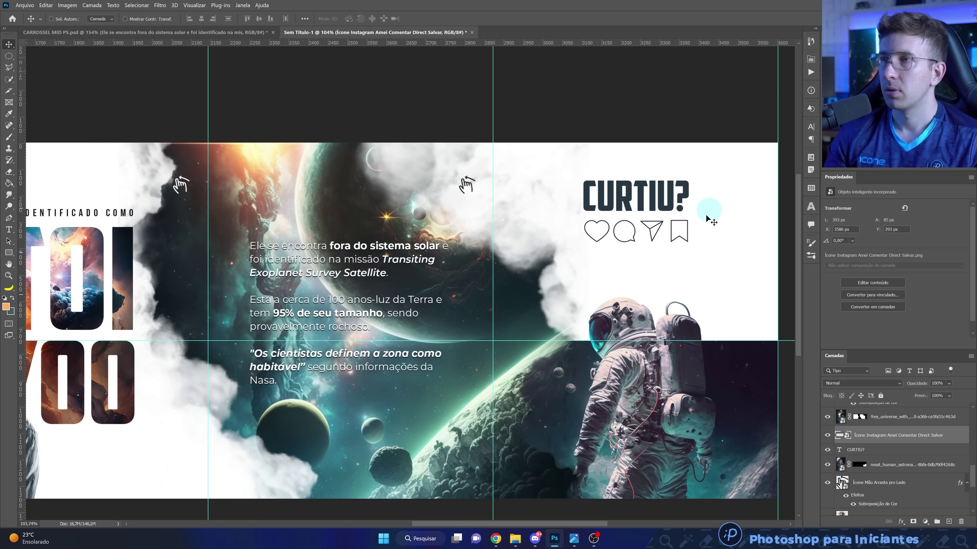
drag(677, 240, 678, 246)
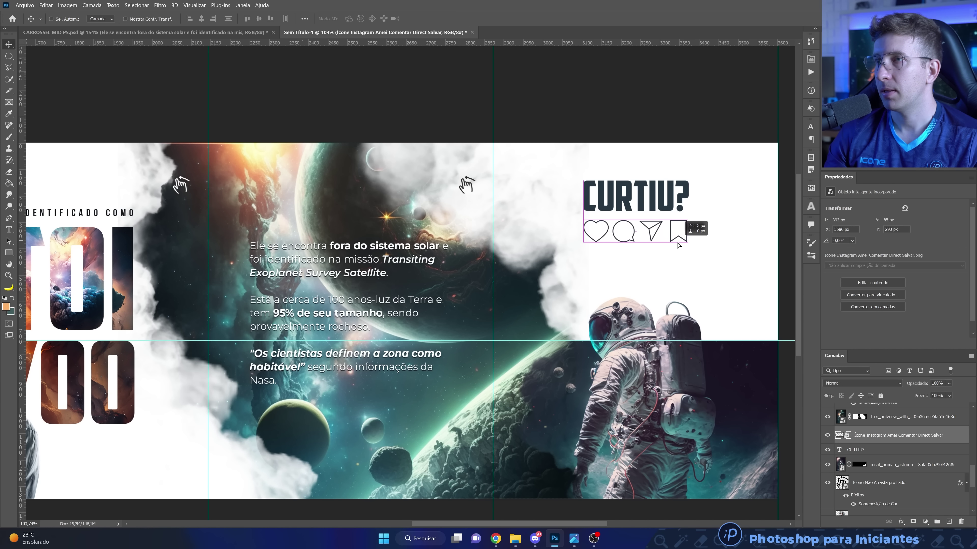
Enlarge the icon row slightly to match CURTIU?'s width and nudge it 8 px down.
key(ctrl+t)
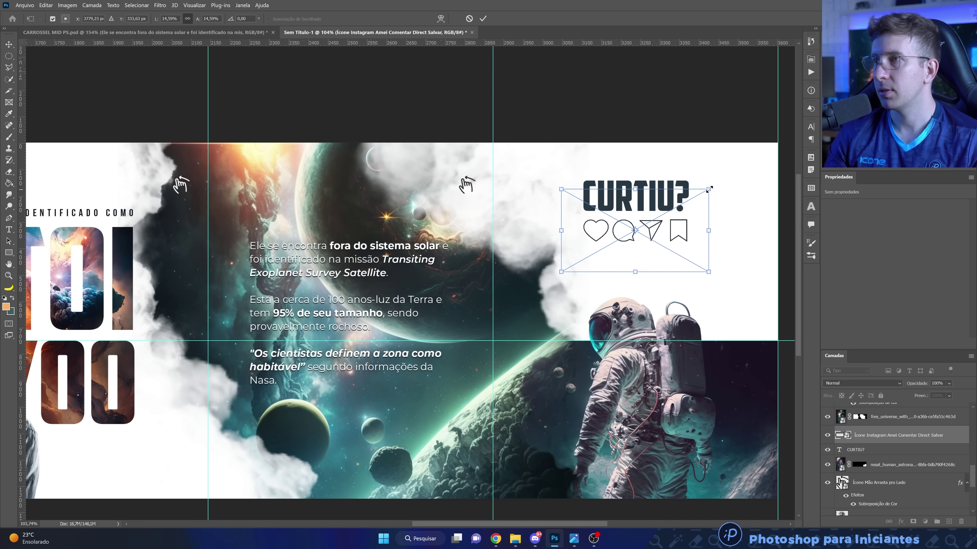
drag(709, 189, 710, 190)
click(483, 18)
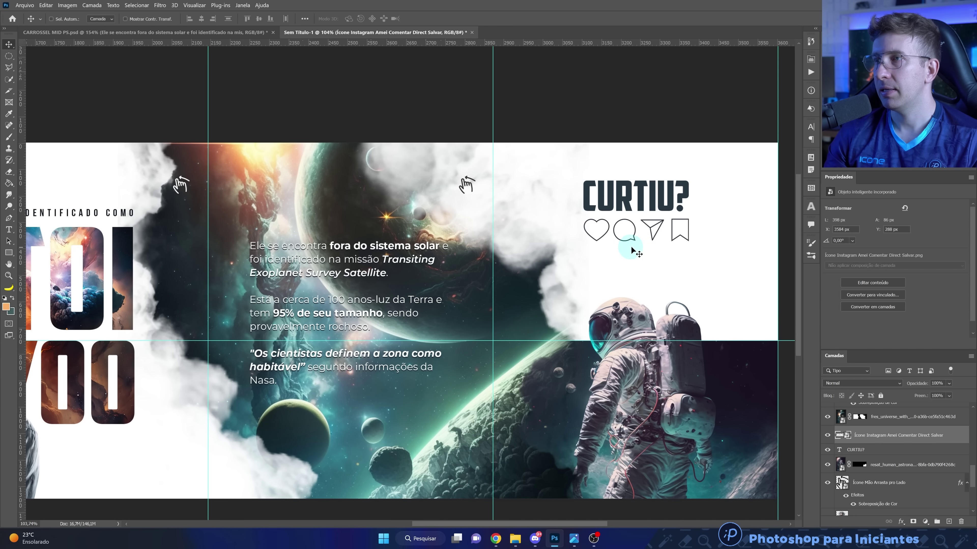
key(Down)
key(Down)
key(Down)
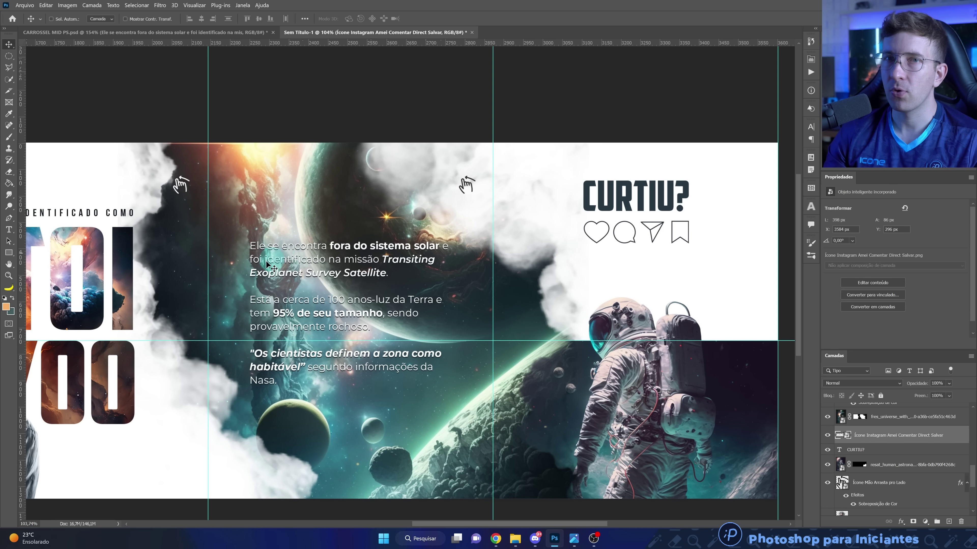
click(9, 230)
Add 'MATÉRIA COMPLETA NO LINK DA BIO.' below the icons in Montserrat Regular.
click(600, 273)
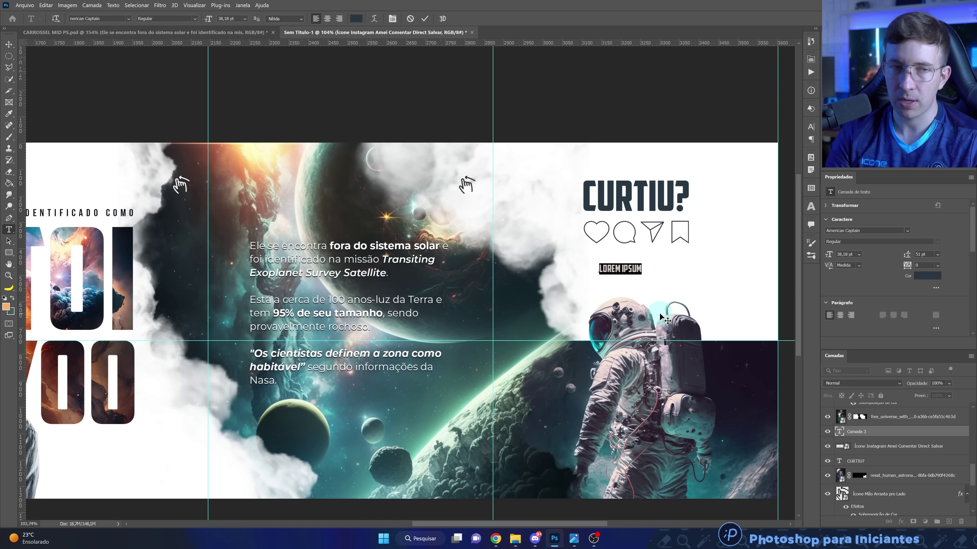
text(MAT)
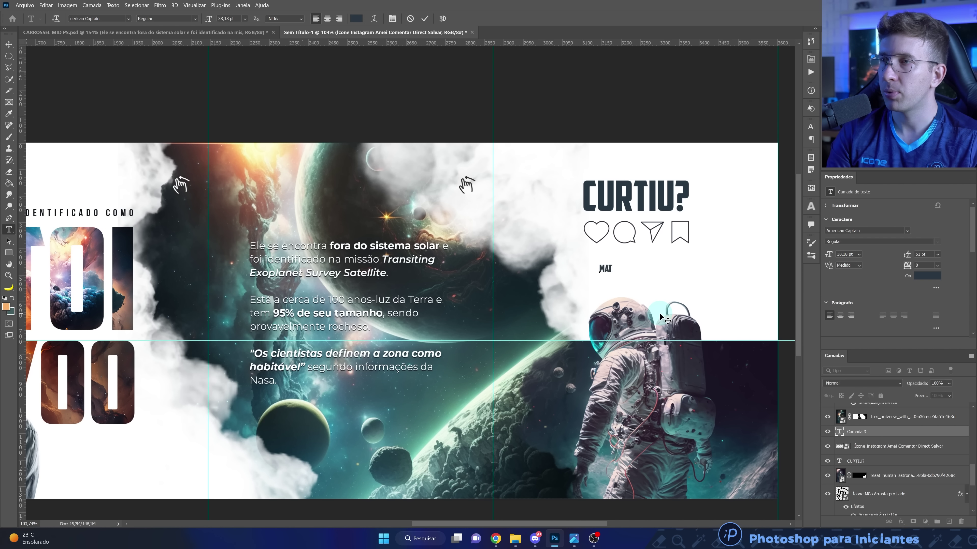
text(ÉRIA COMPLETA NO LINK)
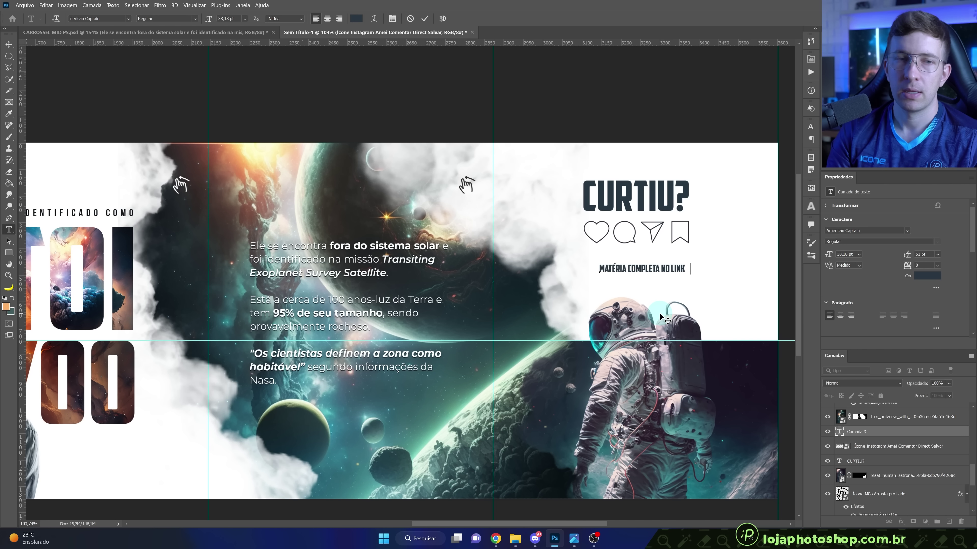
text( DA BIO.)
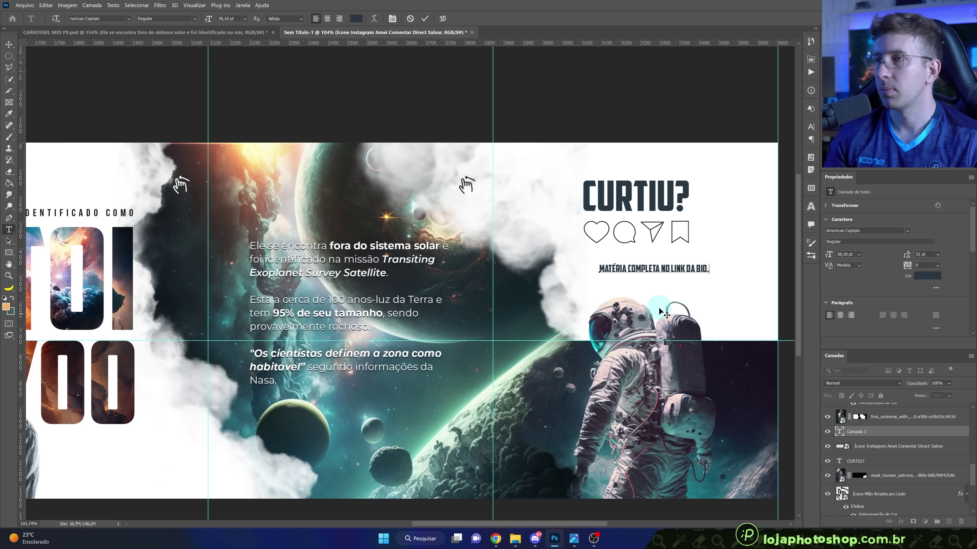
click(424, 19)
click(865, 231)
text(MONTA)
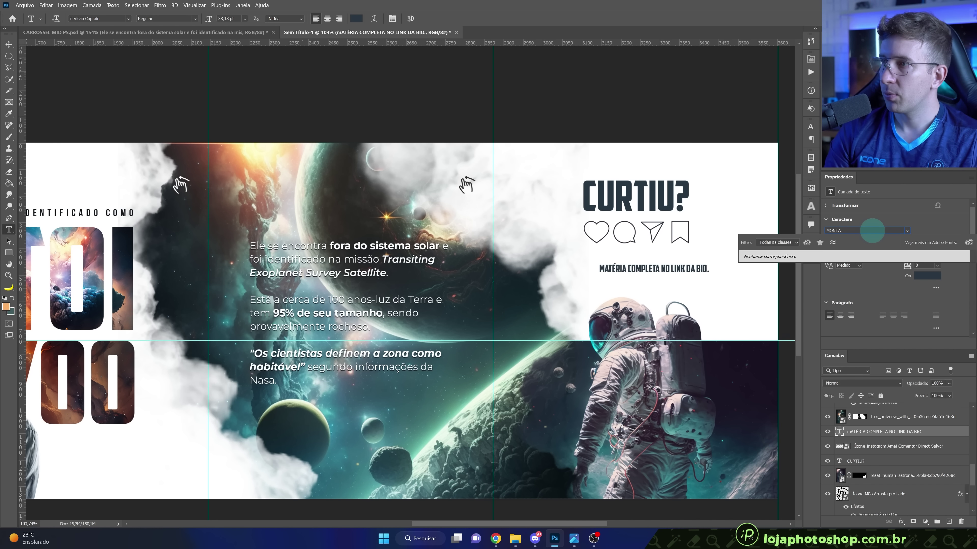
key(BackSpace)
text(S)
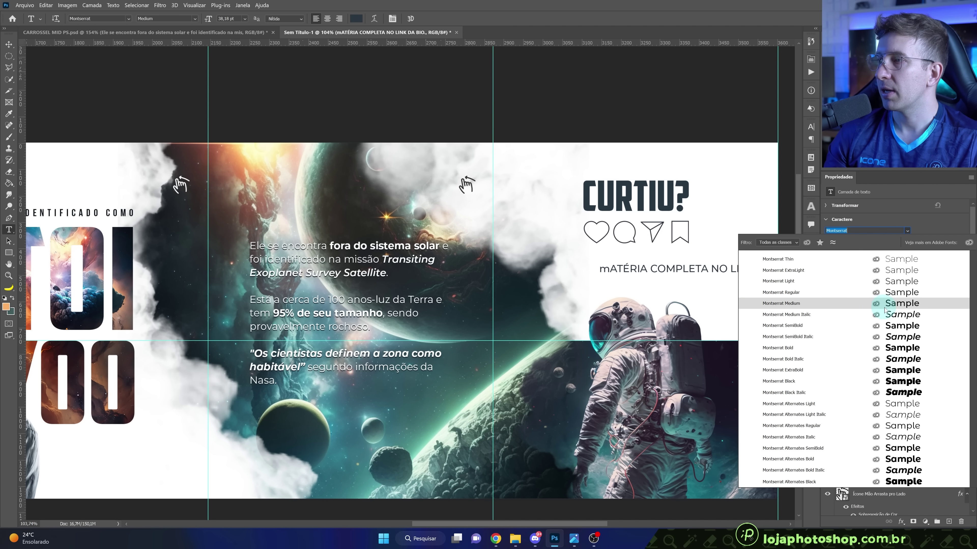
key(Up)
click(897, 292)
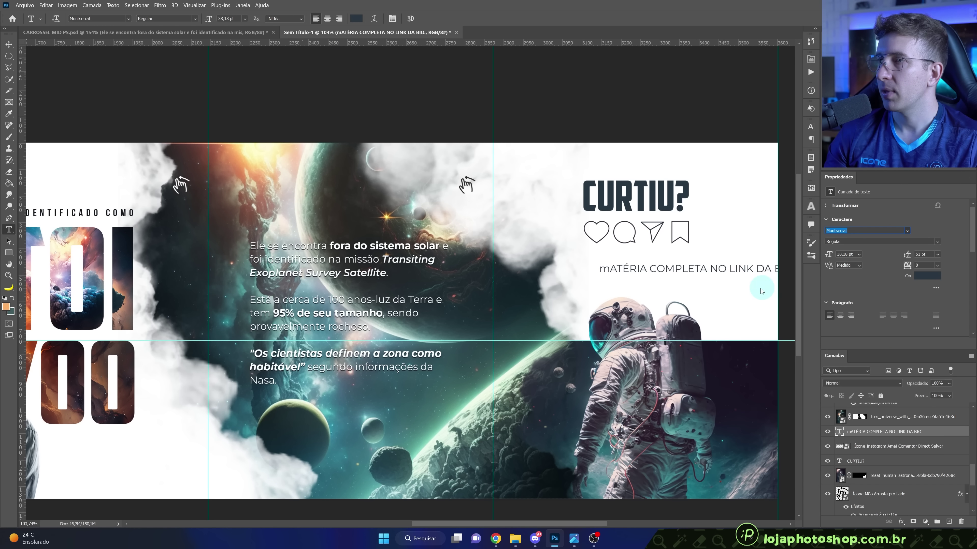
Move the line into place and retype it in sentence case as 'Matéria completa no link da bio.'.
key(v)
drag(655, 276, 603, 285)
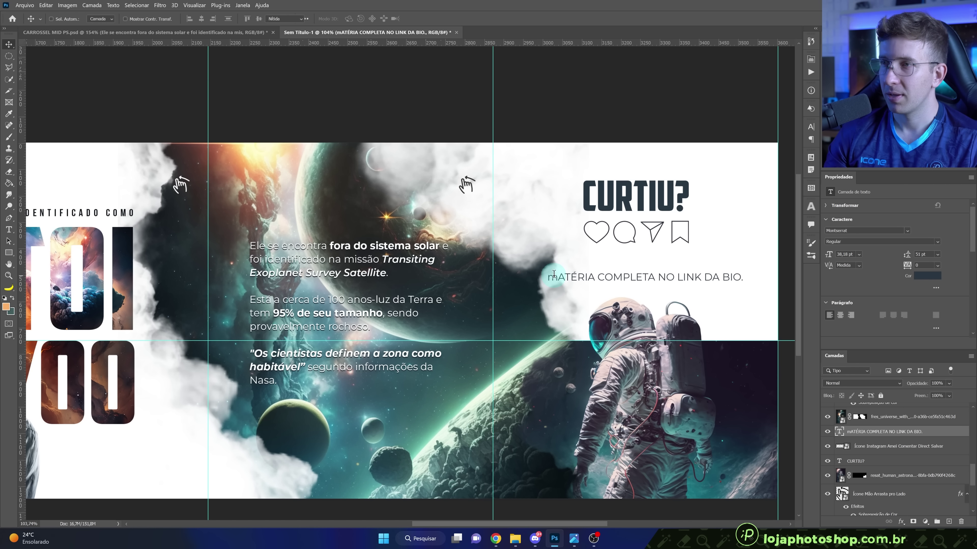
key(t)
drag(550, 275, 746, 271)
text(Matéria completa no link da)
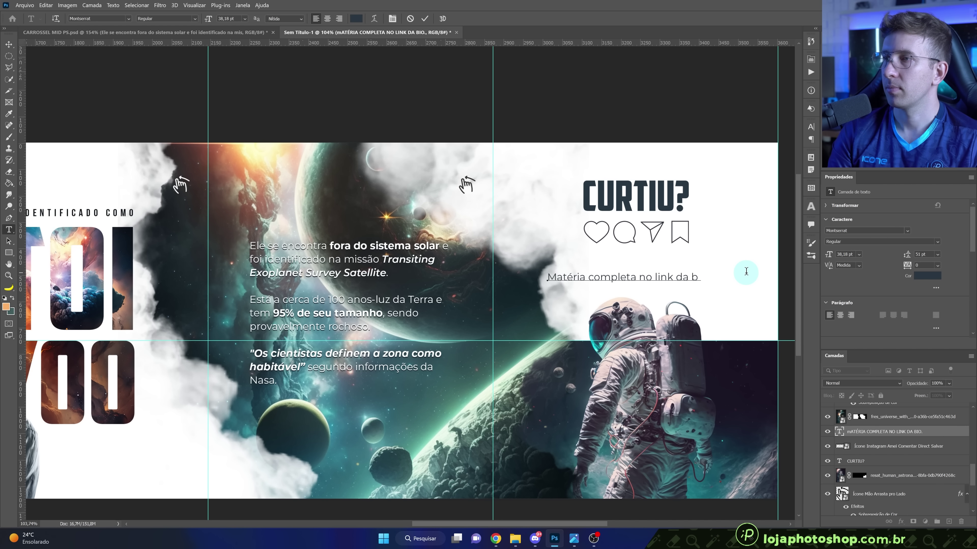
text(bio.)
key(ctrl+Return)
key(v)
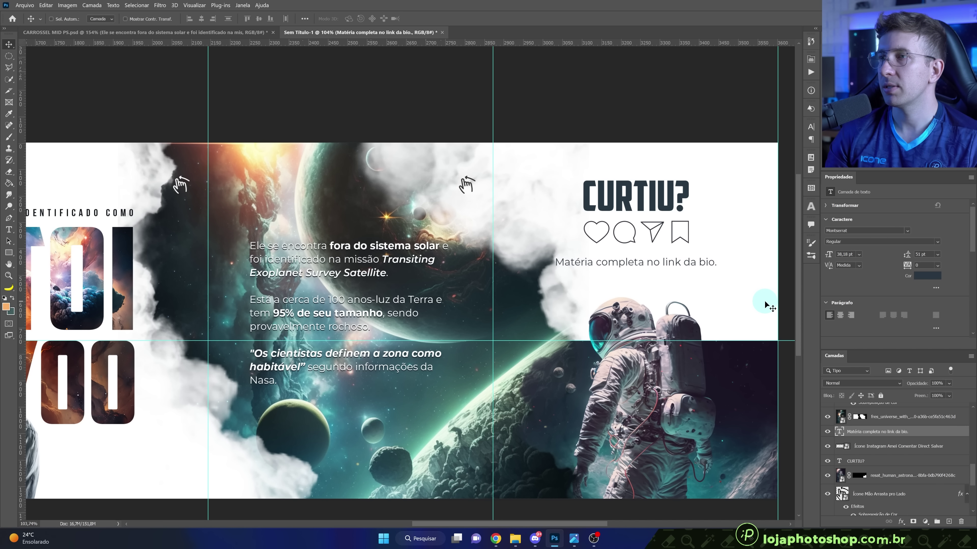
scroll(763, 307, down, 2)
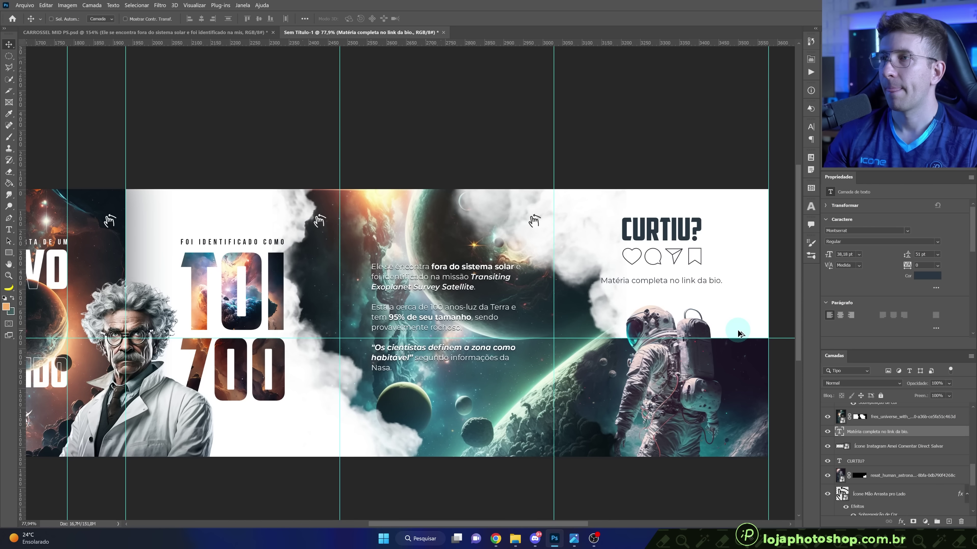
Duplicate the link line onto the astronaut area and edit its text to exame.com.
scroll(735, 385, up, 3)
drag(709, 377, 526, 369)
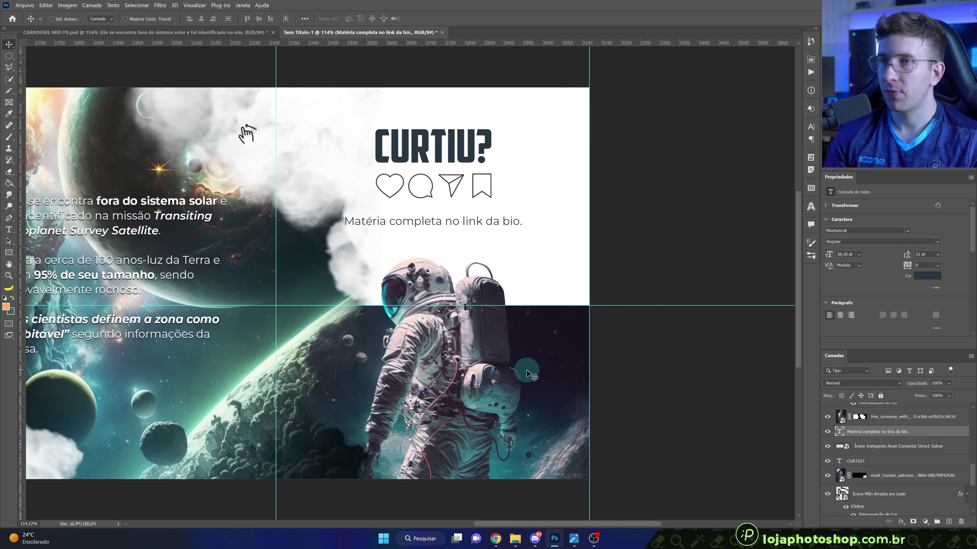
alt+drag(477, 225, 544, 363)
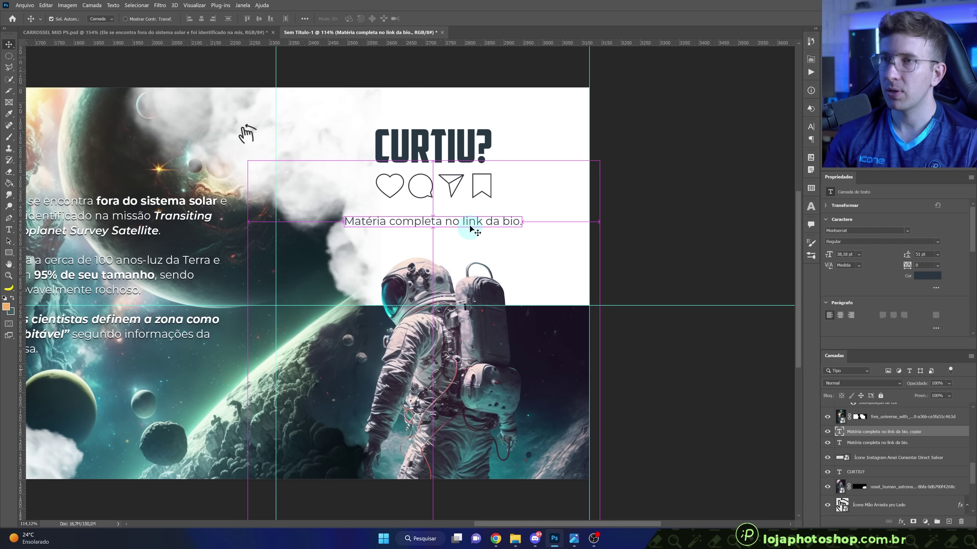
double_click(541, 359)
click(541, 358)
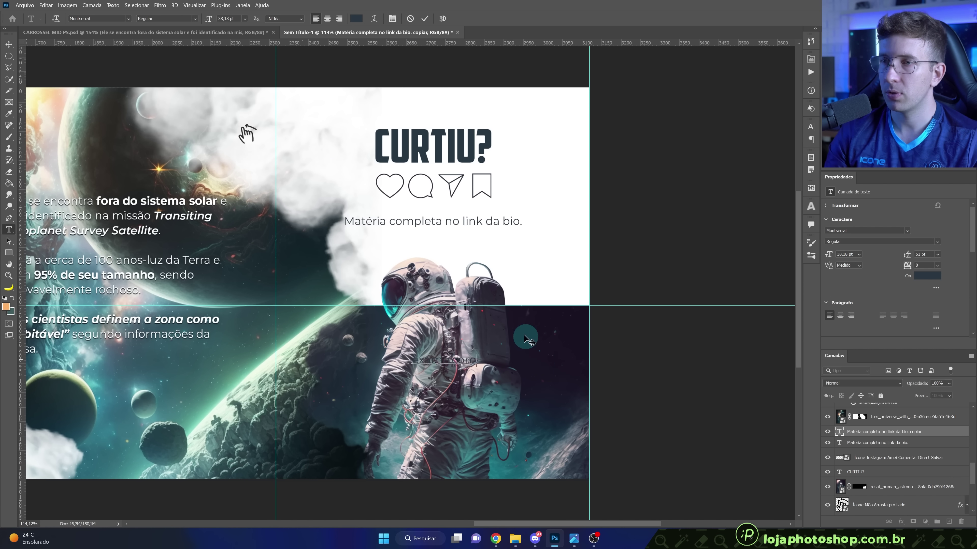
double_click(443, 362)
Make the exame.com text Bold and white, moved toward the right.
click(938, 247)
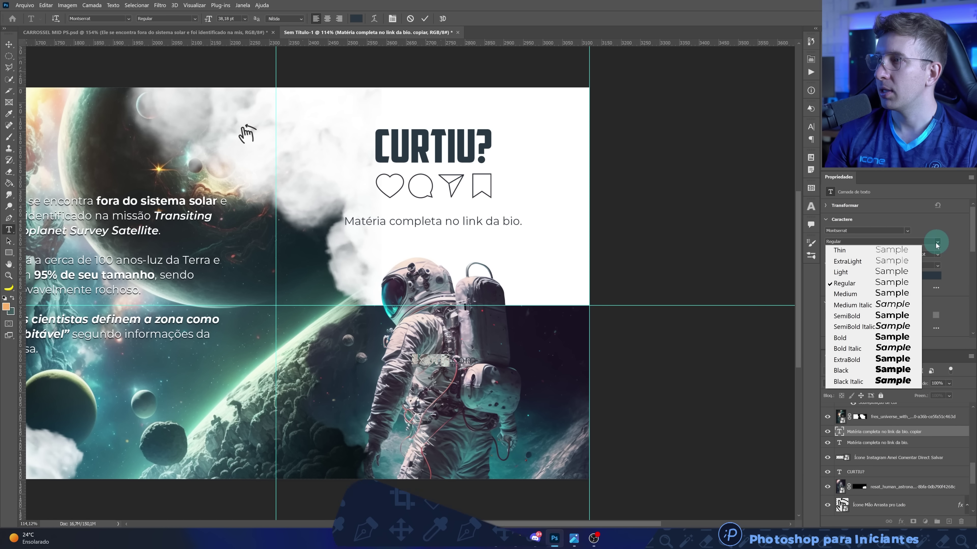
click(846, 338)
click(425, 18)
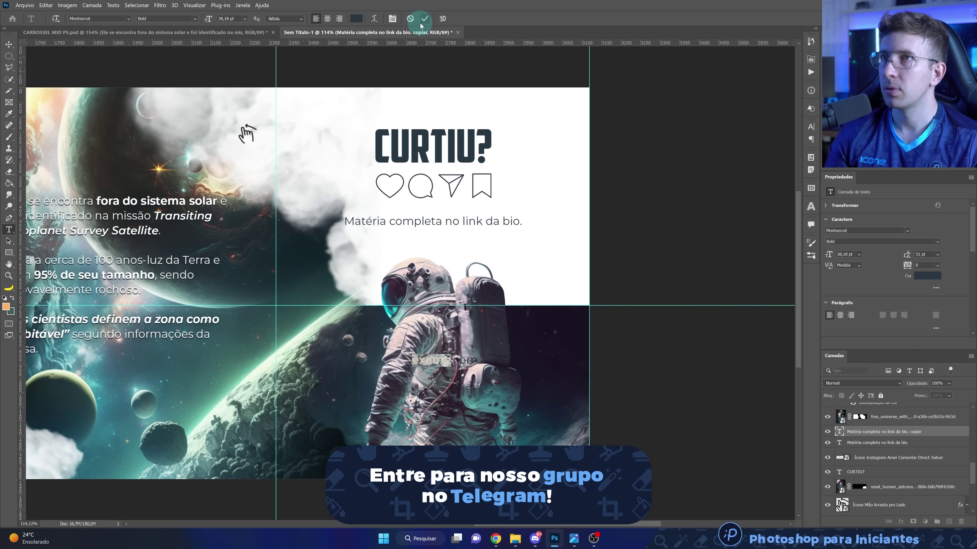
key(v)
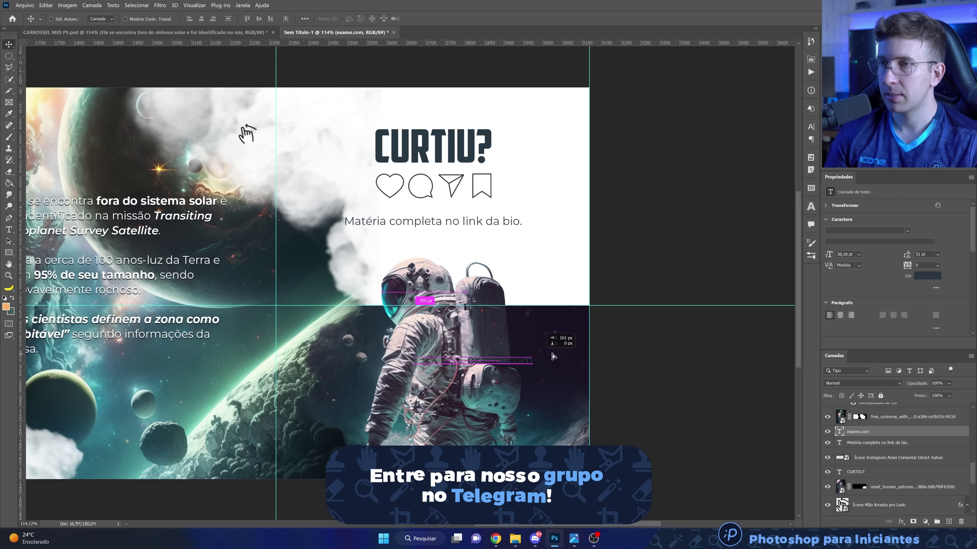
drag(500, 346, 609, 335)
click(931, 281)
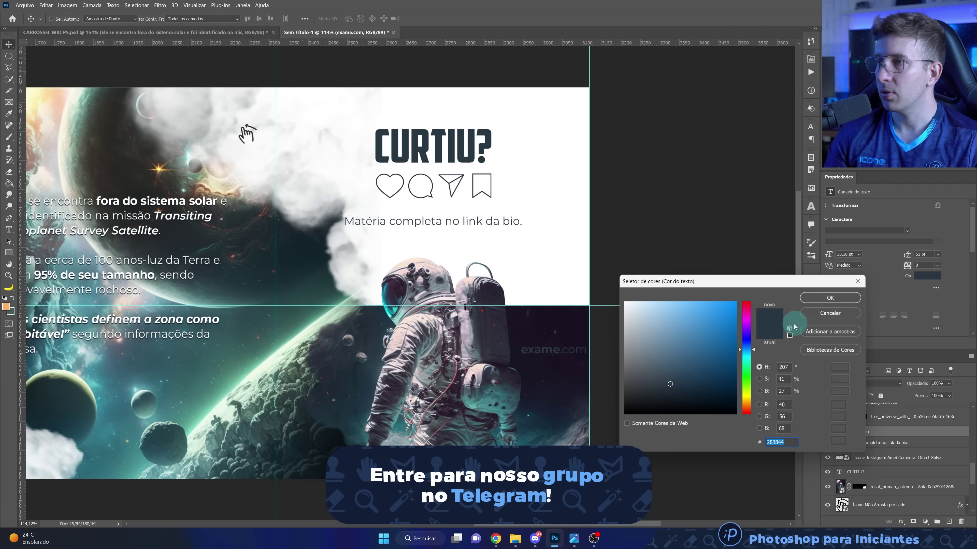
click(625, 303)
click(829, 298)
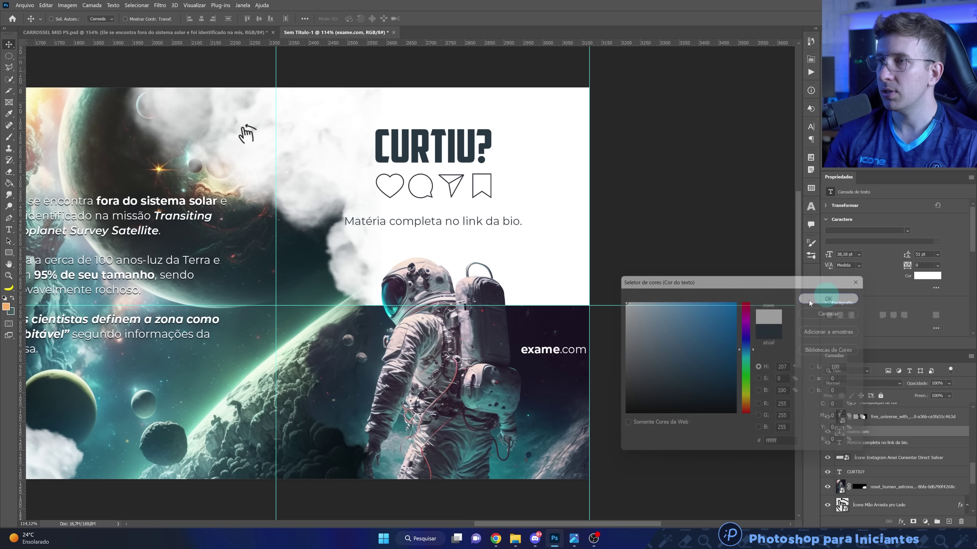
Rotate exame.com -90°, shrink it to about 77%, and place it along the right edge.
key(ctrl+t)
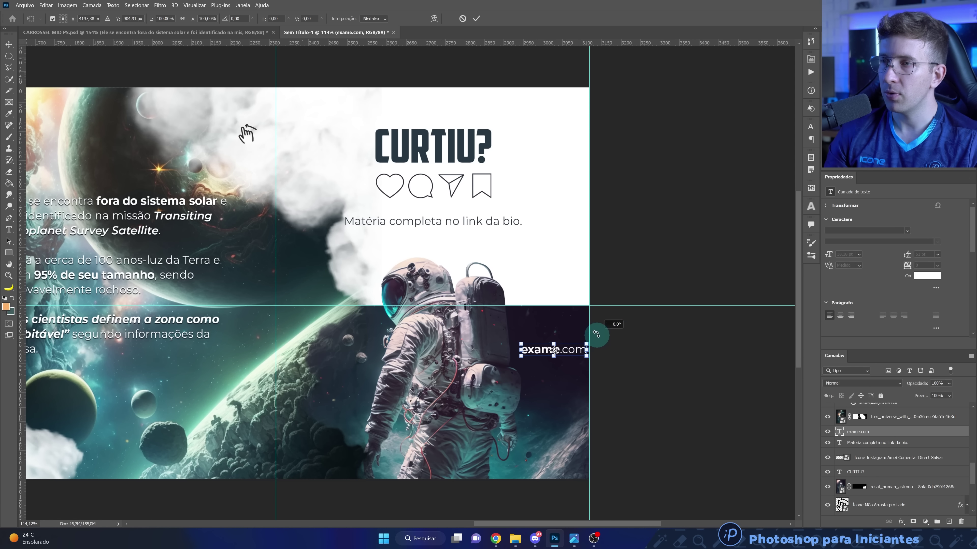
drag(598, 338, 545, 317)
drag(552, 317, 552, 309)
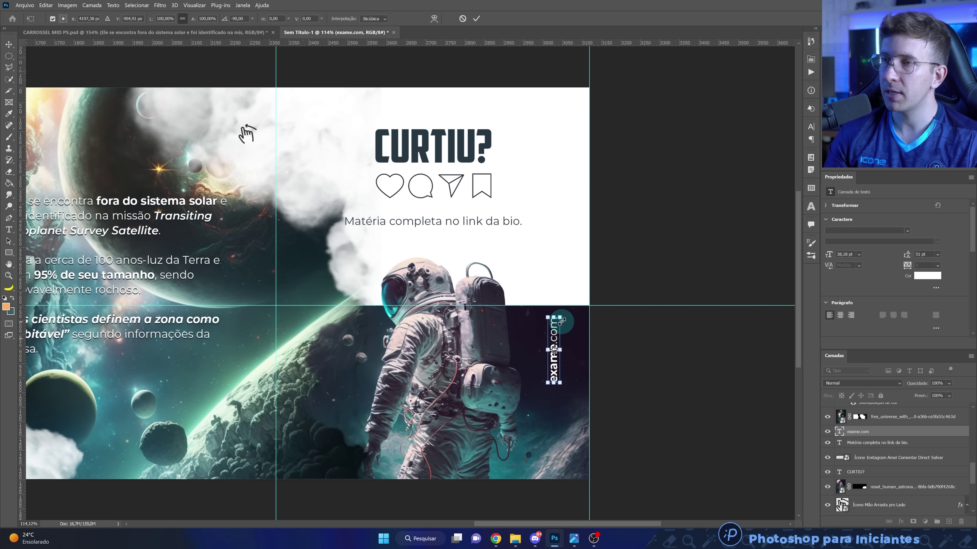
drag(554, 338, 583, 334)
drag(576, 379, 580, 359)
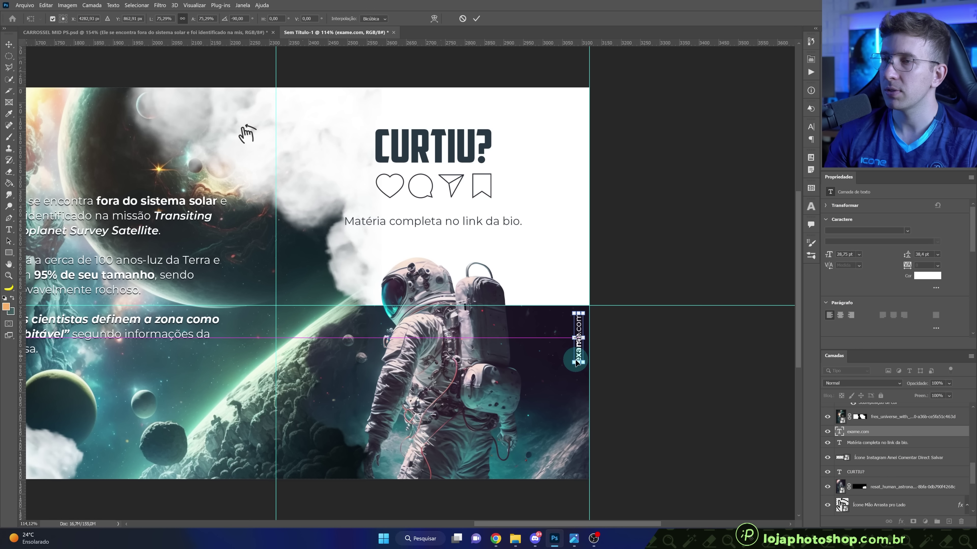
drag(580, 357, 578, 359)
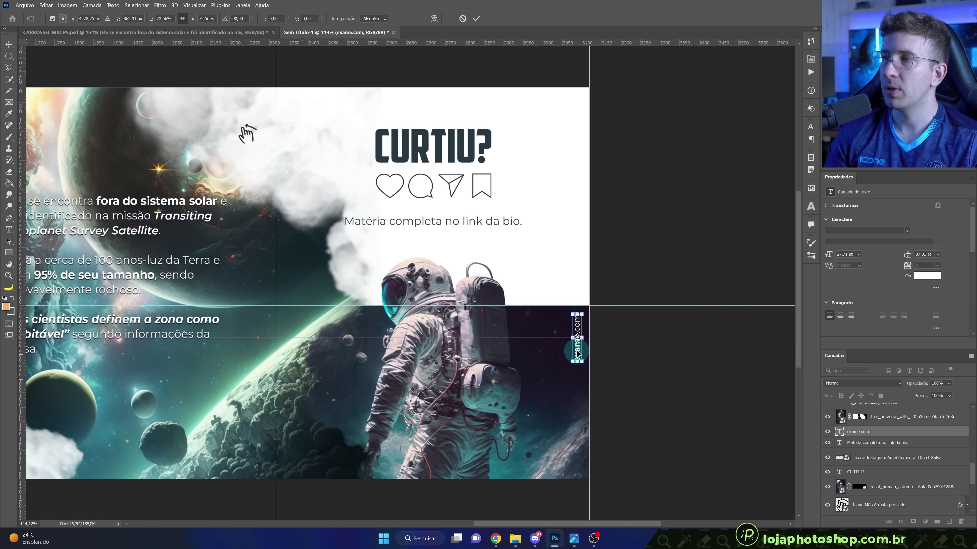
click(477, 20)
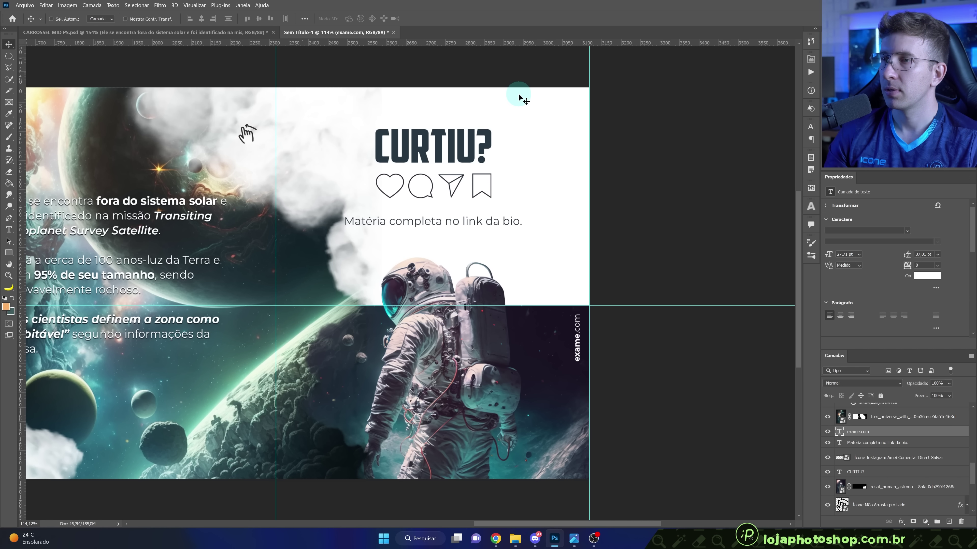
Zoom out and drag the extra horizontal and vertical guides off onto the rulers.
scroll(517, 95, down, 2)
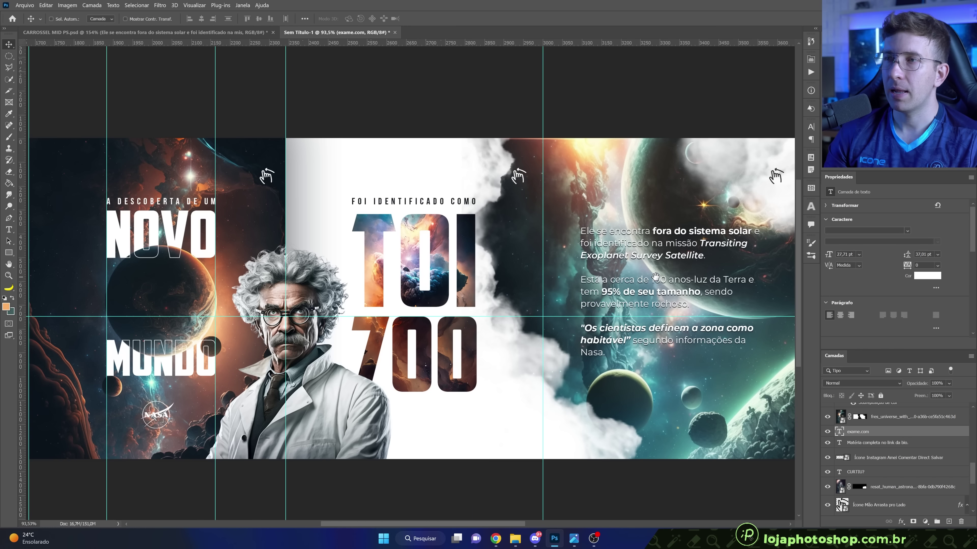
mouse_move(749, 269)
mouse_down()
mouse_move(560, 271)
mouse_move(785, 246)
mouse_up()
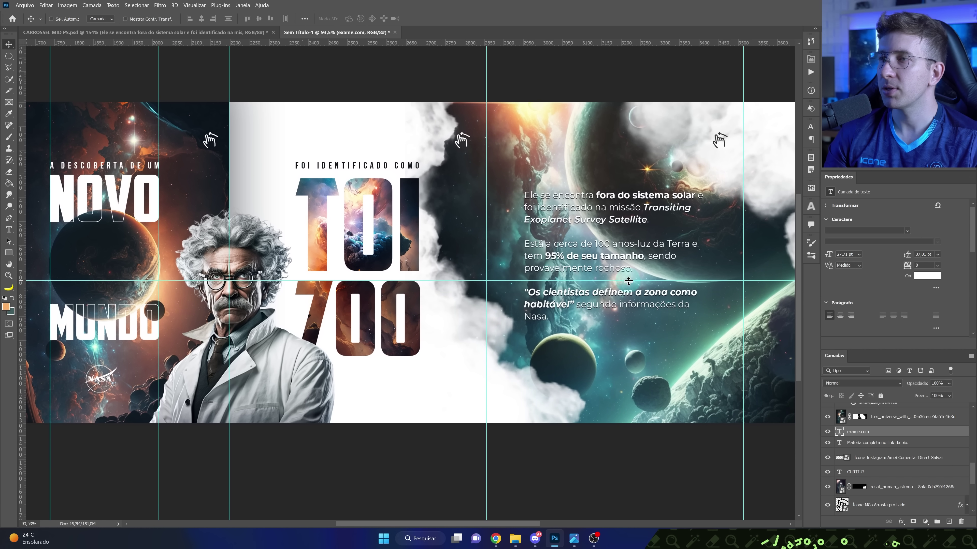
mouse_move(632, 42)
mouse_down()
mouse_move(632, 68)
mouse_move(632, 42)
mouse_up()
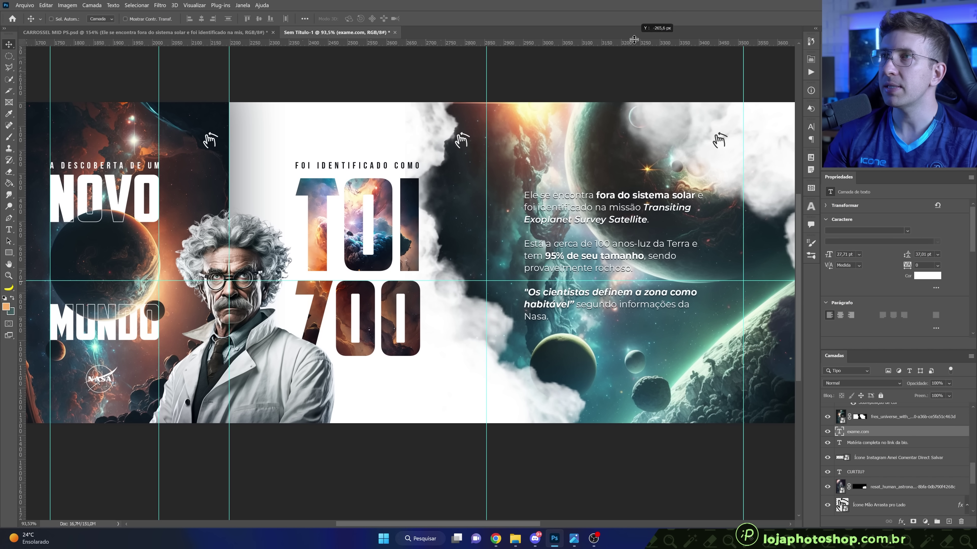
drag(159, 192, 19, 200)
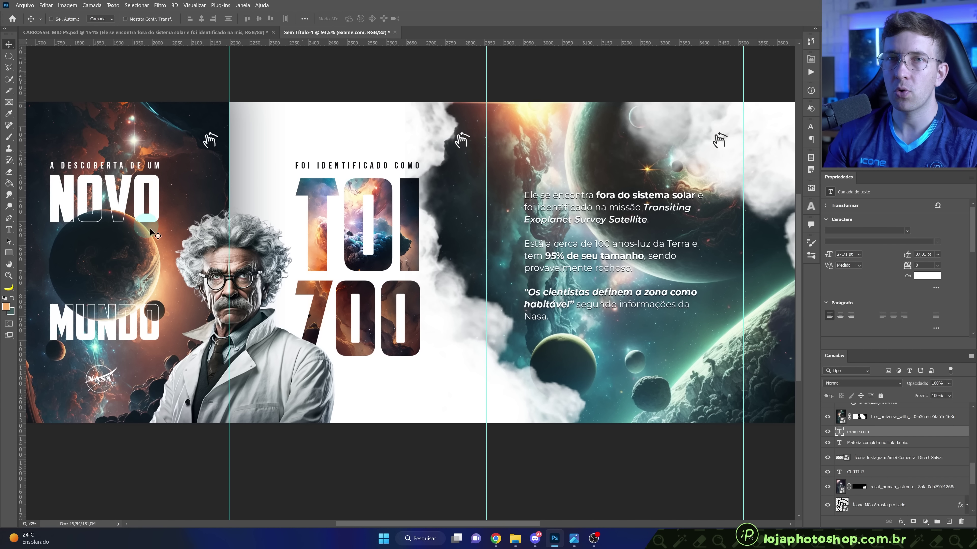
scroll(215, 300, down, 3)
scroll(224, 303, down, 1)
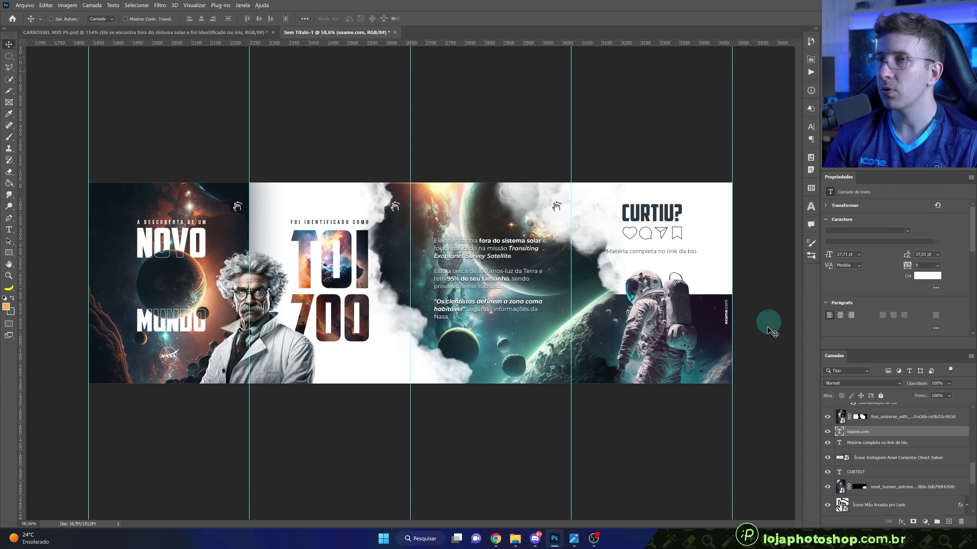
scroll(408, 311, up, 1)
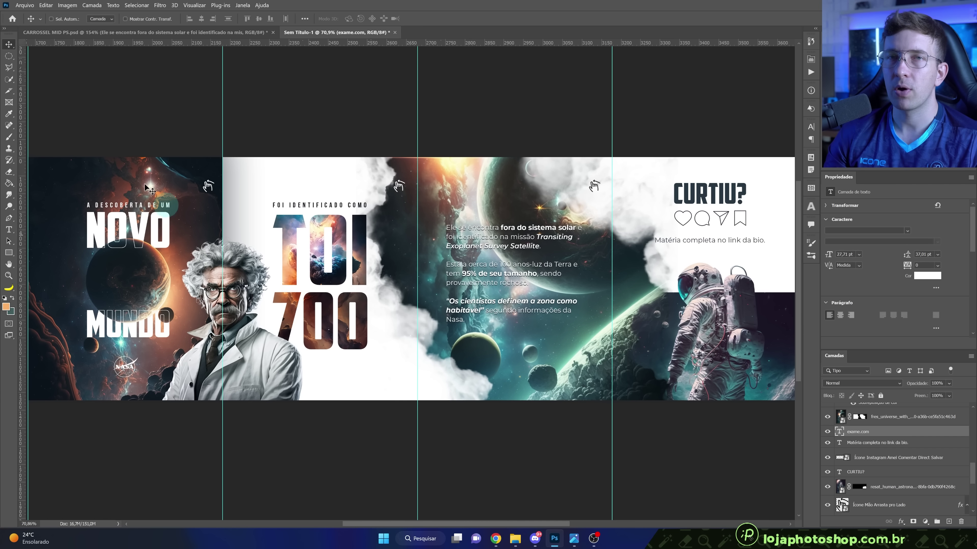
Bring up the Crop tool group's list of crop and slice tools.
click(7, 91)
drag(8, 91, 42, 94)
click(60, 93)
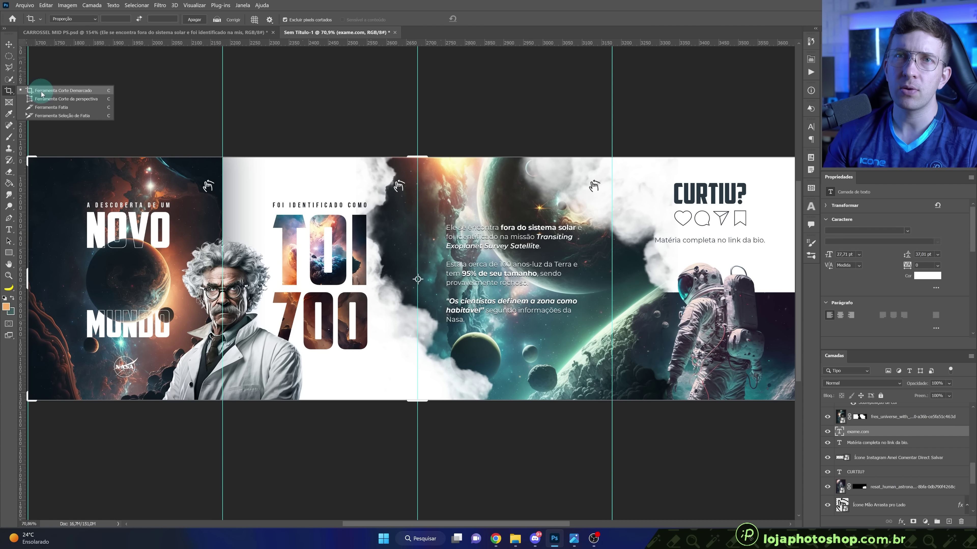
Use the Slice Tool's Slices From Guides to split the carousel into four slices.
click(49, 112)
click(230, 19)
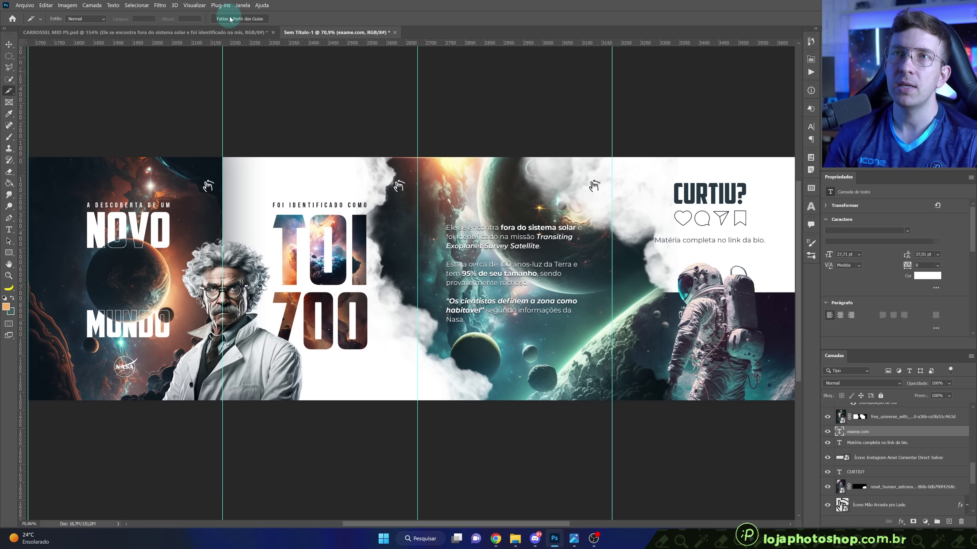
click(244, 21)
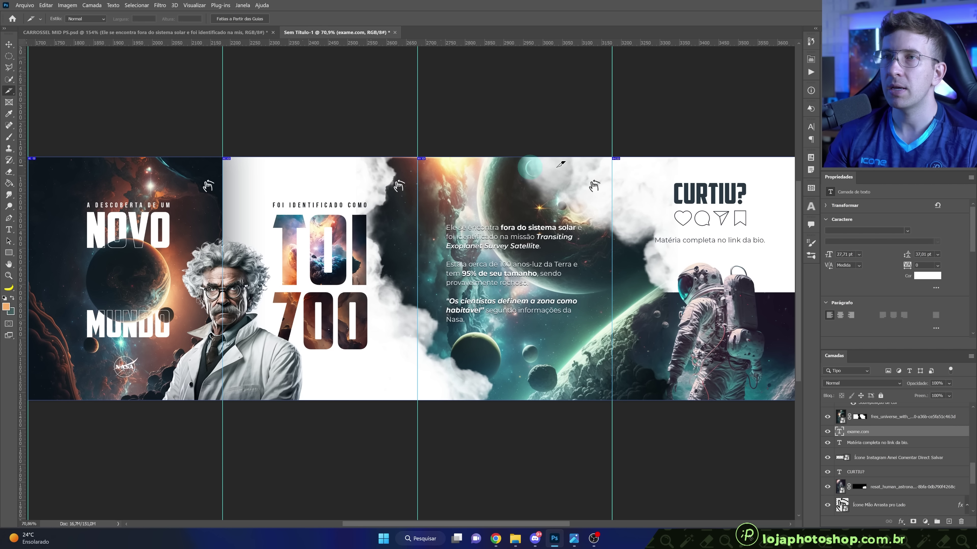
scroll(354, 252, down, 3)
scroll(354, 252, up, 1)
scroll(354, 252, up, 1)
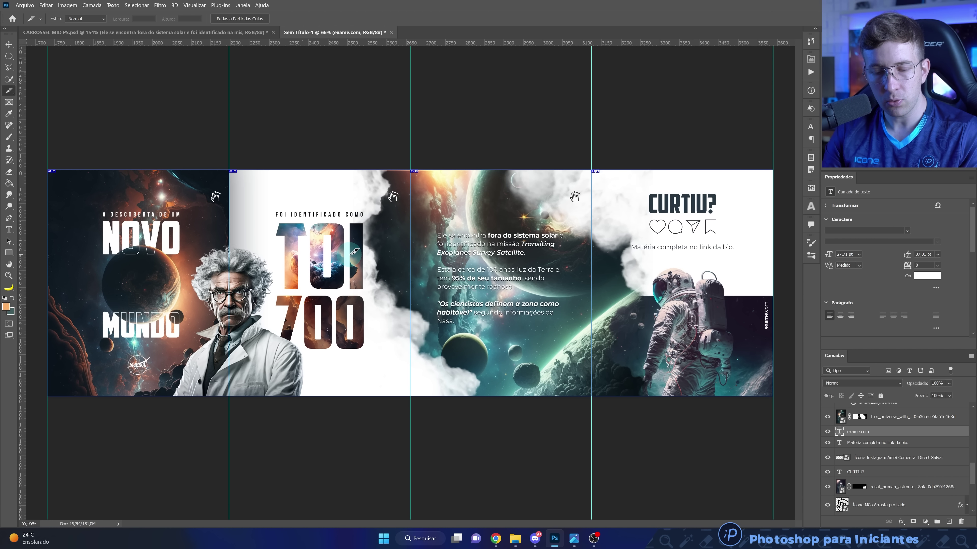
key(ctrl+alt+shift+s)
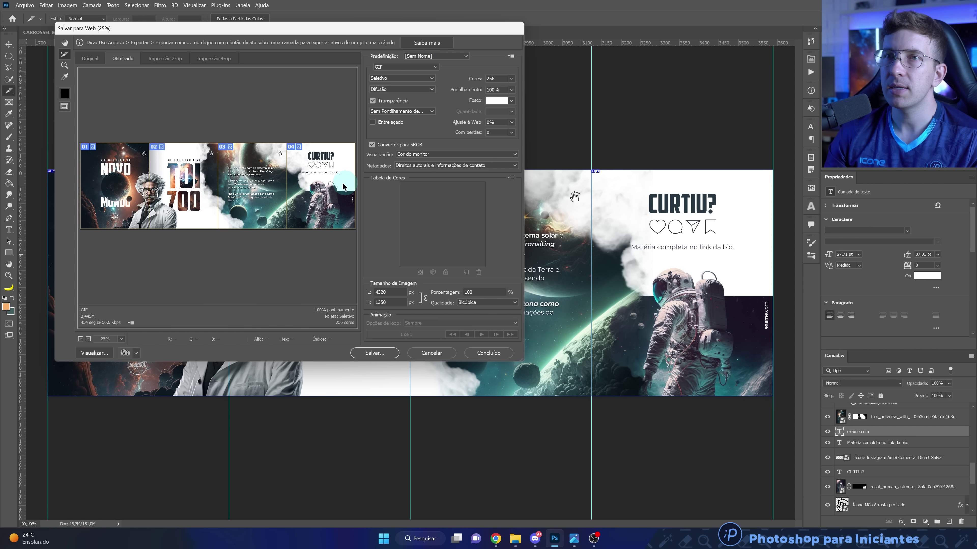
Export the slices as PNG-24 from Save for Web into the MID + SOCIAL MEDIA PS folder.
click(101, 148)
click(425, 67)
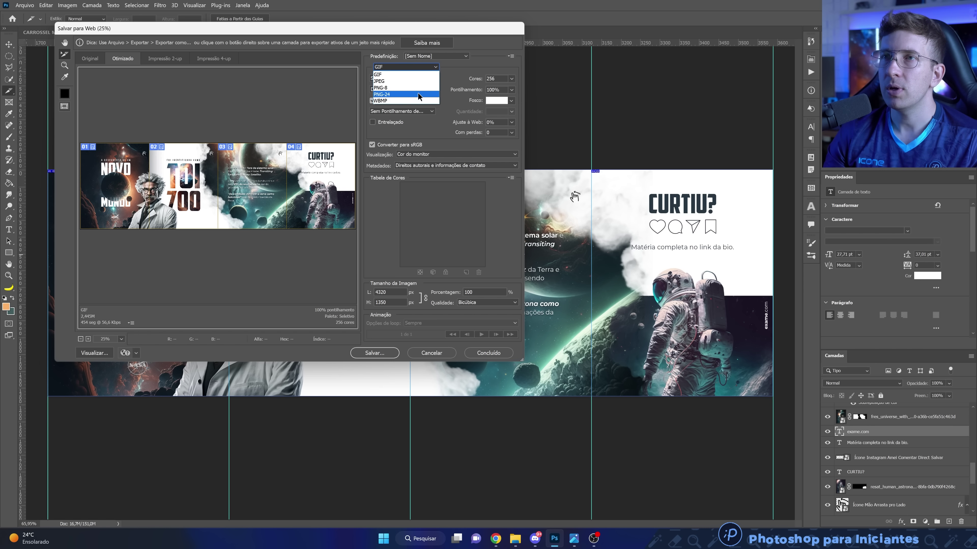
click(418, 95)
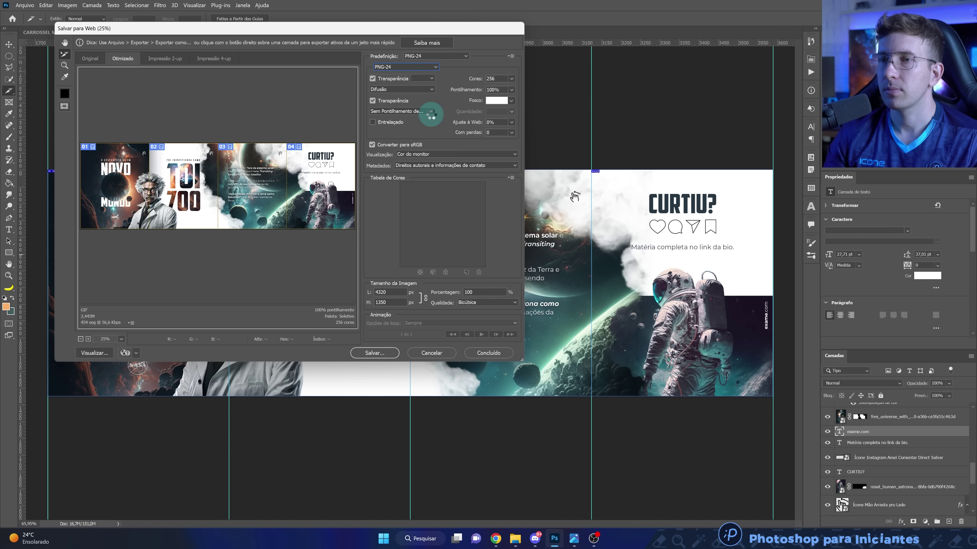
click(365, 353)
text(MIS PS CARROSSEL)
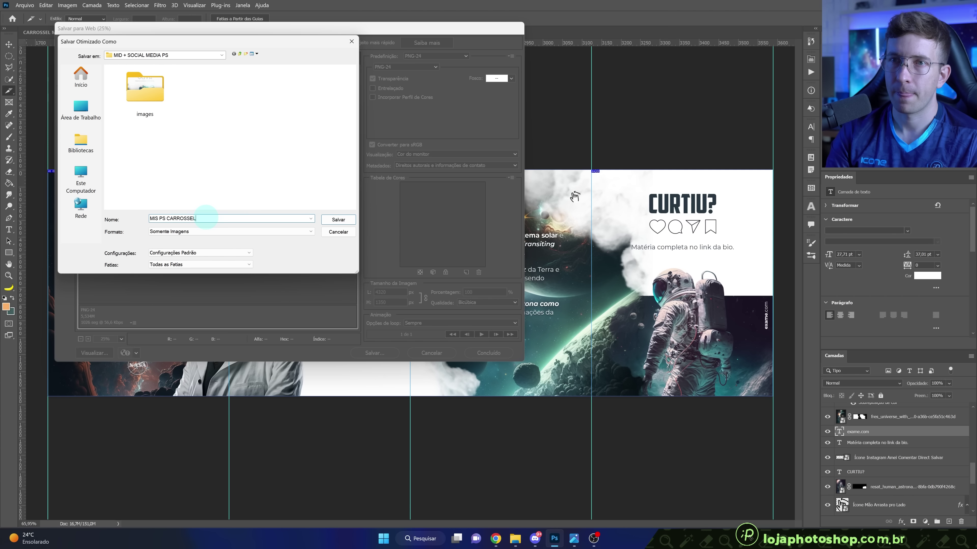
key(Return)
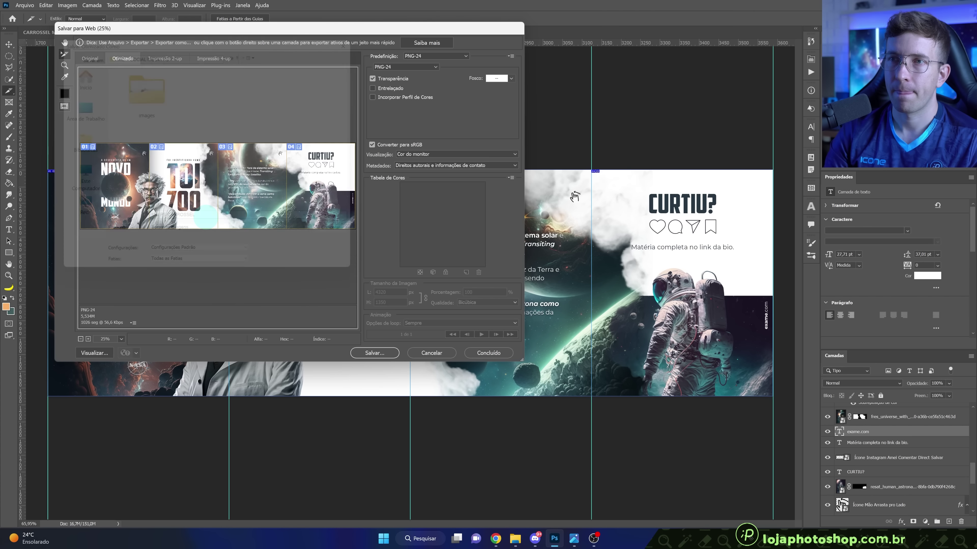